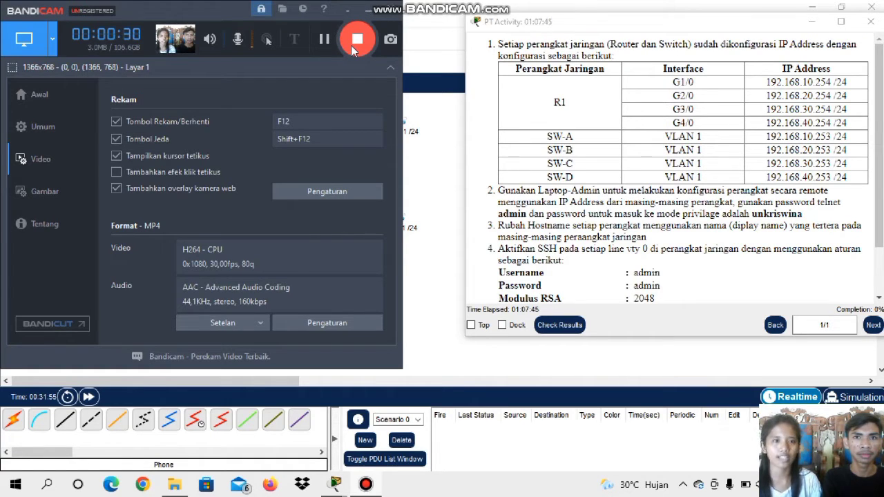
Open the Command Prompt on Laptop-Admin
click(369, 10)
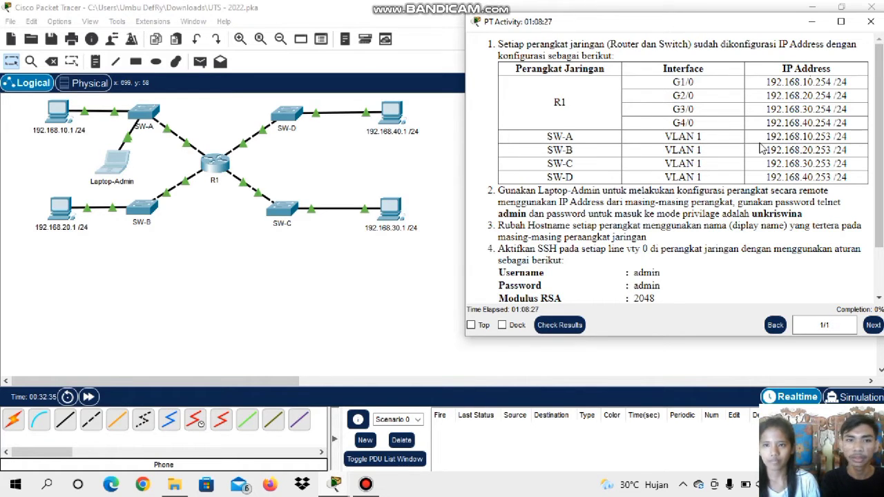
double_click(121, 176)
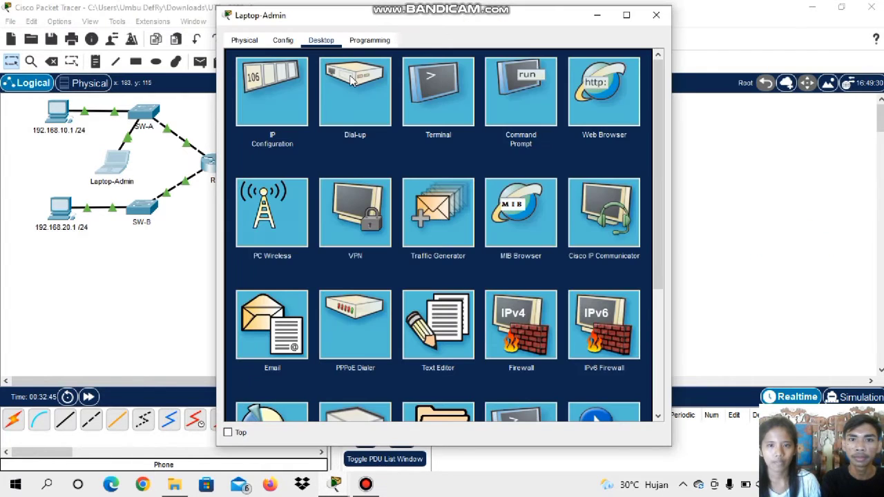
click(517, 104)
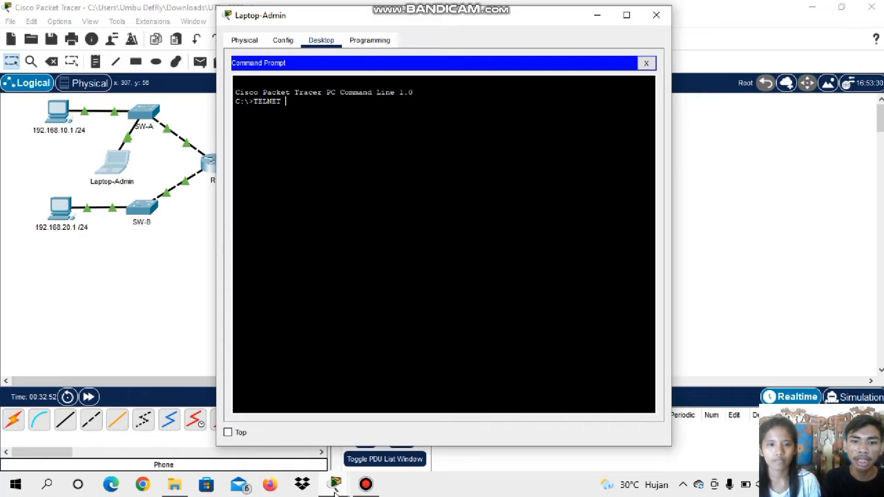
Bring up the activity instructions beside the laptop's Command Prompt and start a Telnet session to SW-A at 192.168.10.253
mouse_move(334, 487)
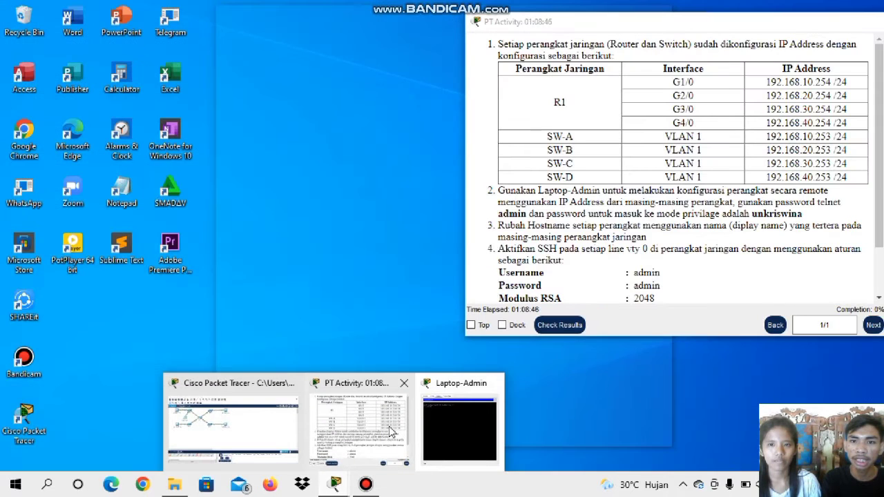
click(355, 422)
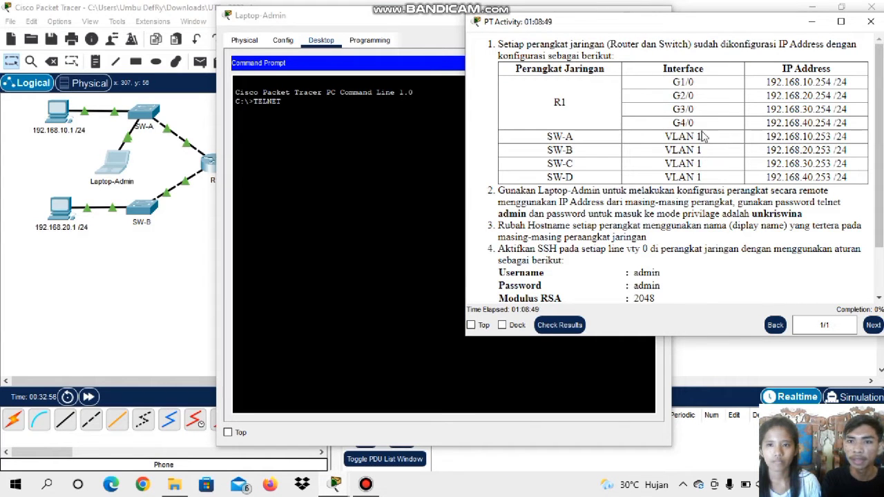
click(307, 105)
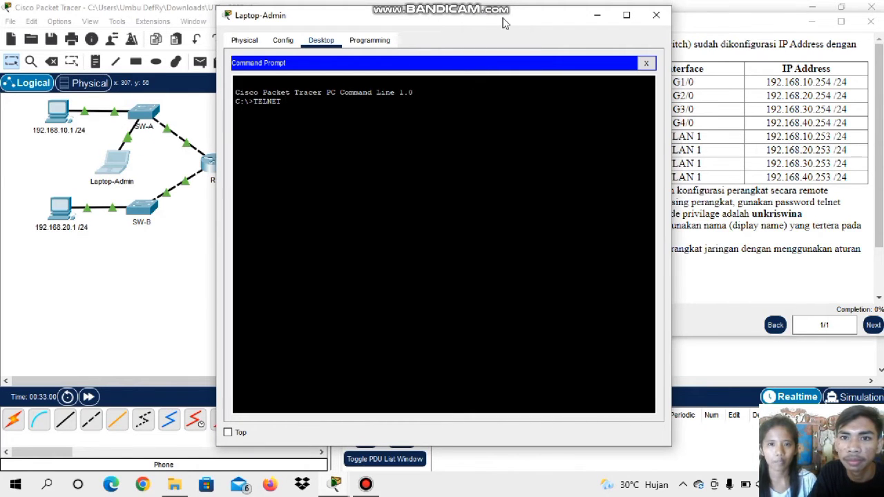
drag(503, 23, 426, 19)
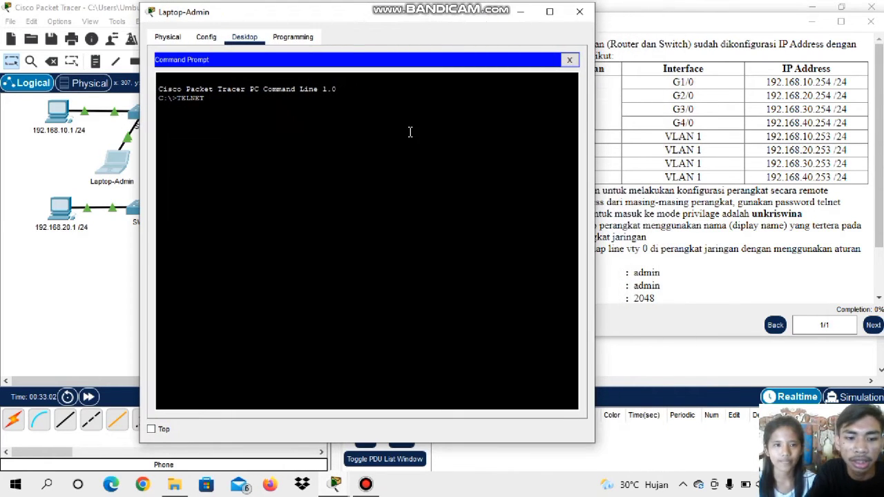
text(92.168)
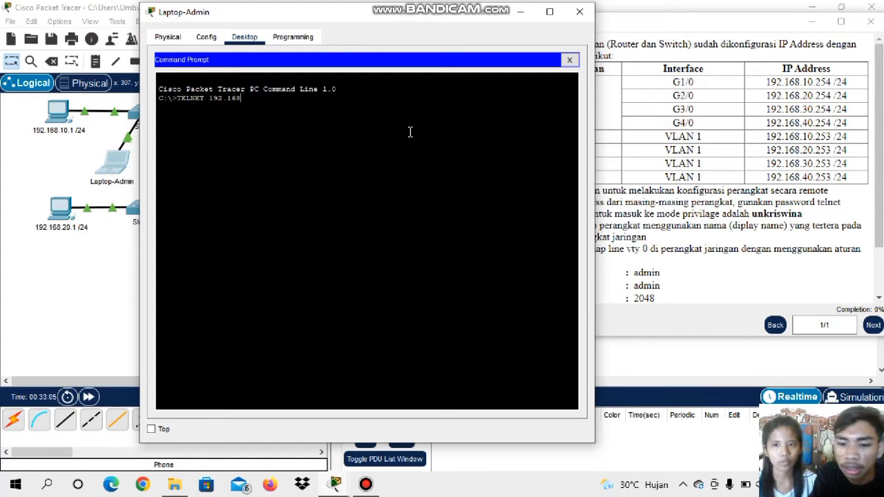
text(.10.)
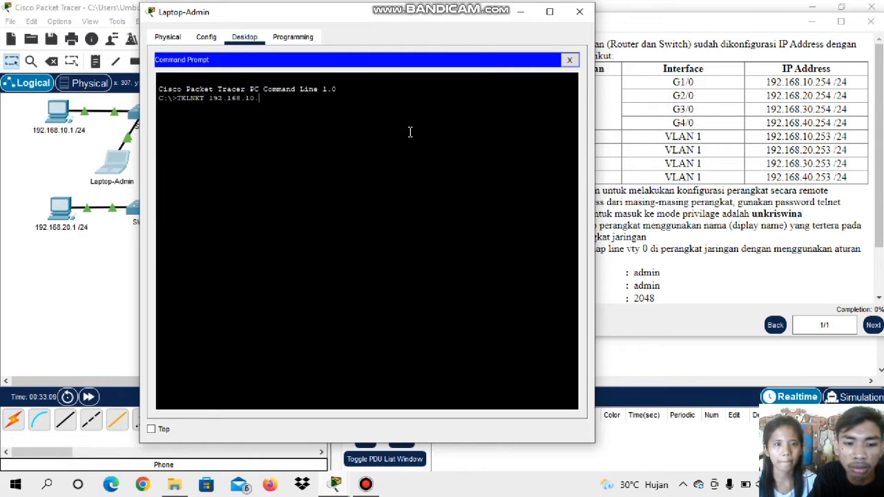
text(2)
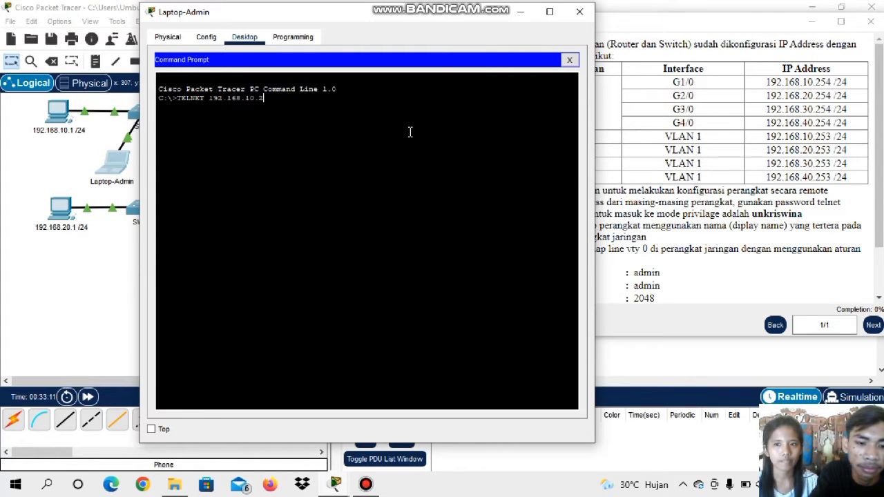
text(53)
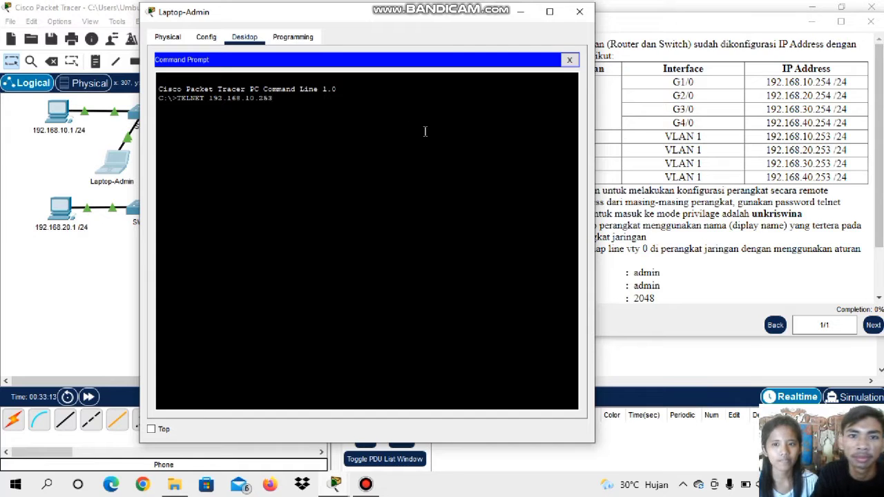
key(Return)
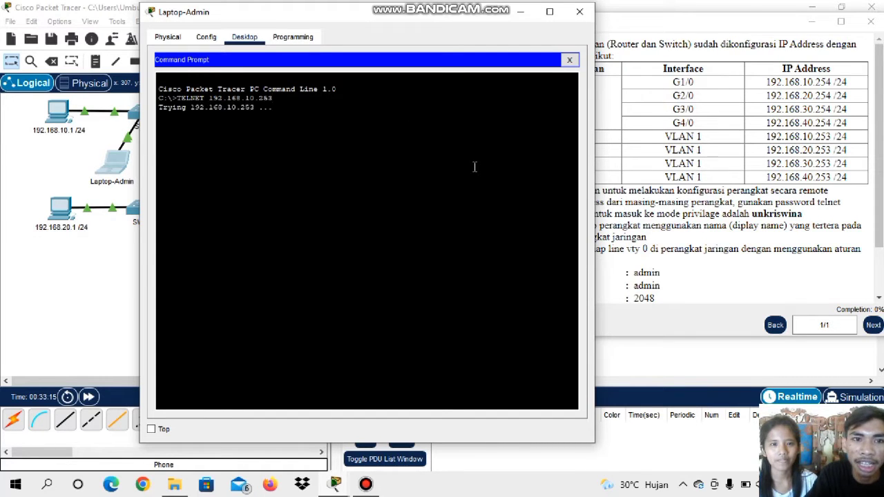
Uncover the activity's password instructions and log in to the switch with the Telnet password
drag(390, 22, 276, 20)
scroll(701, 243, down, 2)
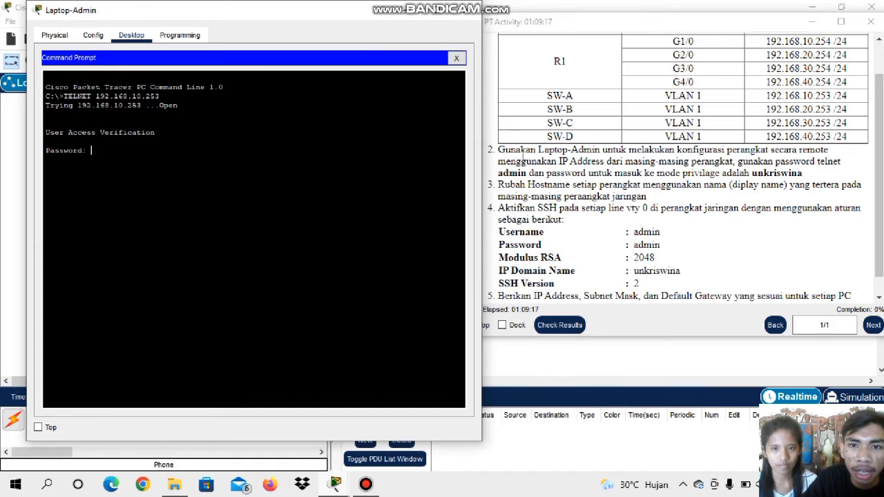
scroll(522, 158, down, 1)
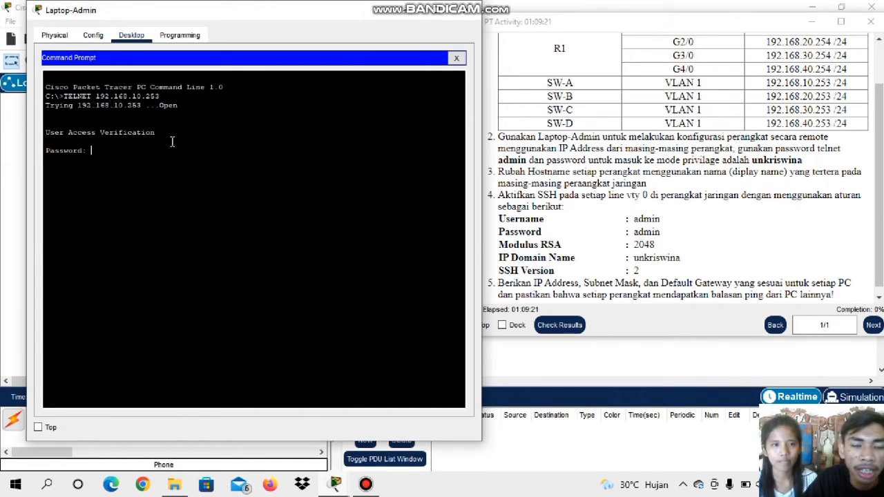
text(a)
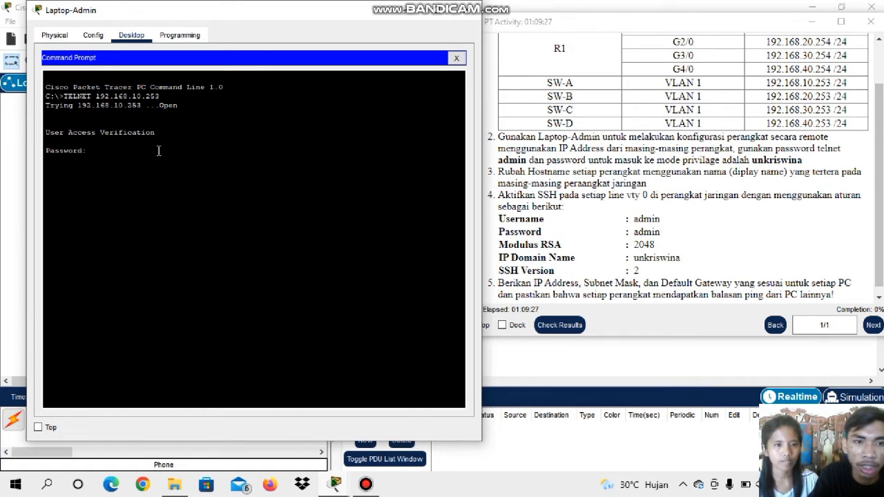
key(Return)
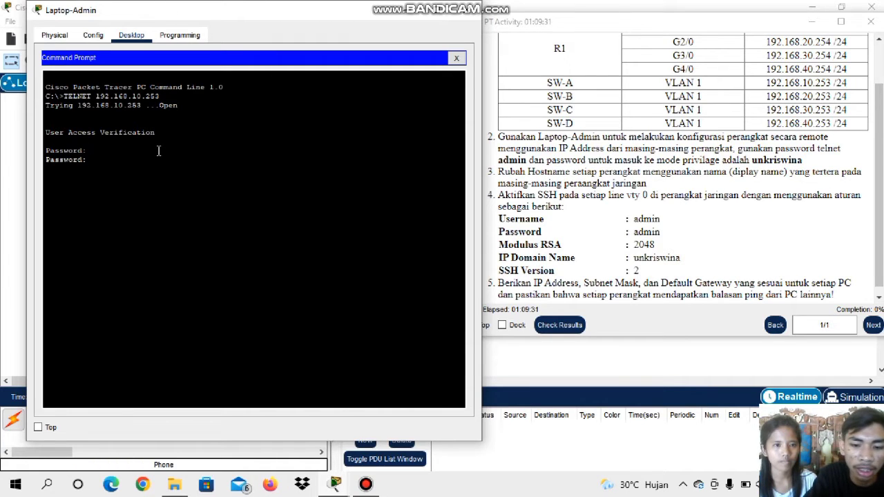
key(Return)
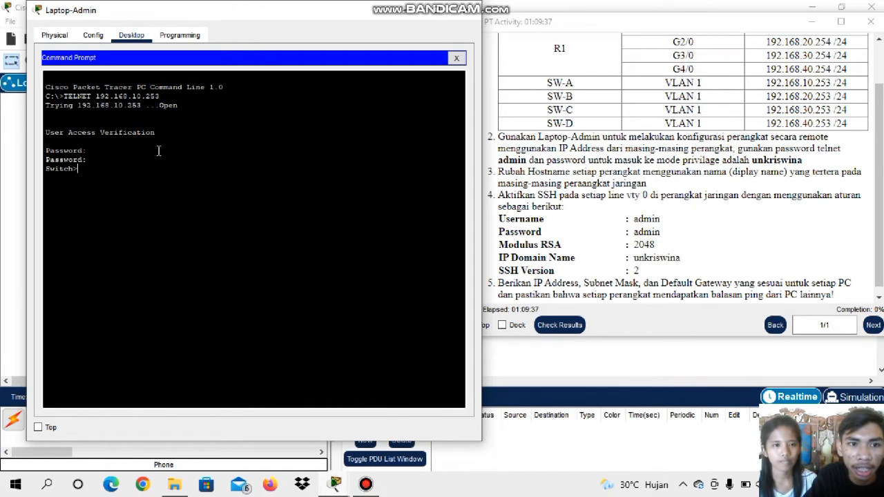
Enter privileged mode on the switch with the en command and the privileged-mode password
text(e)
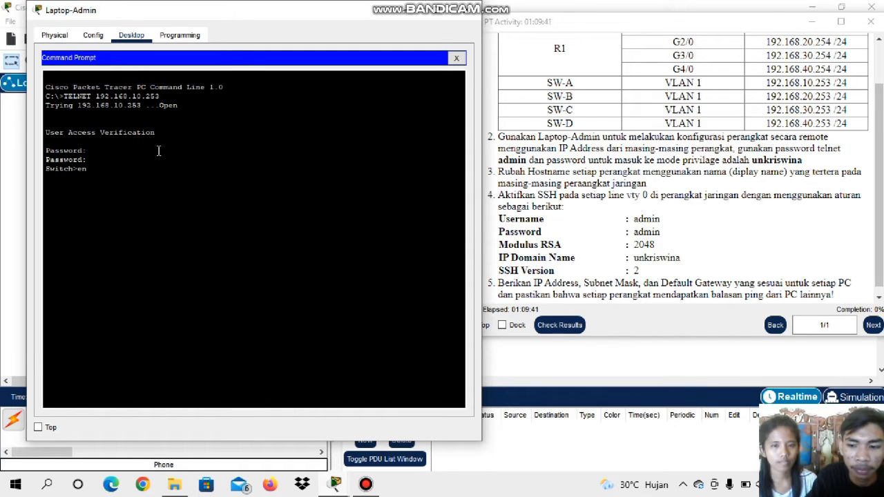
text(n)
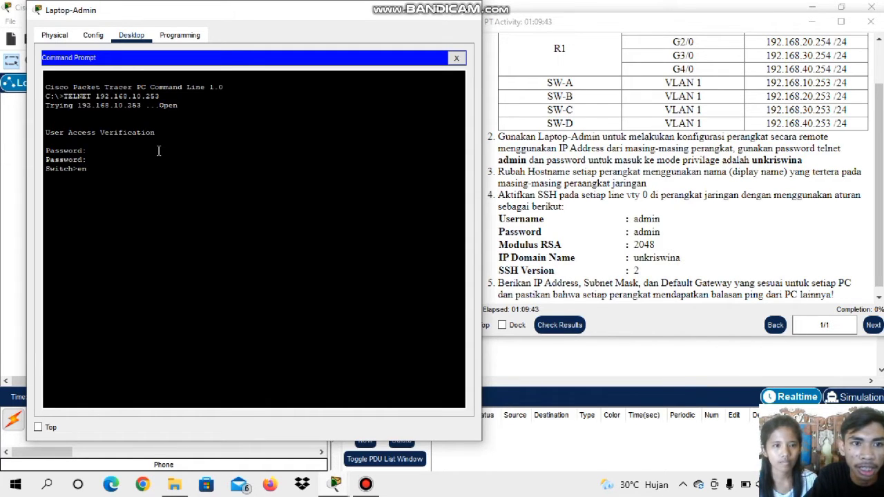
key(Return)
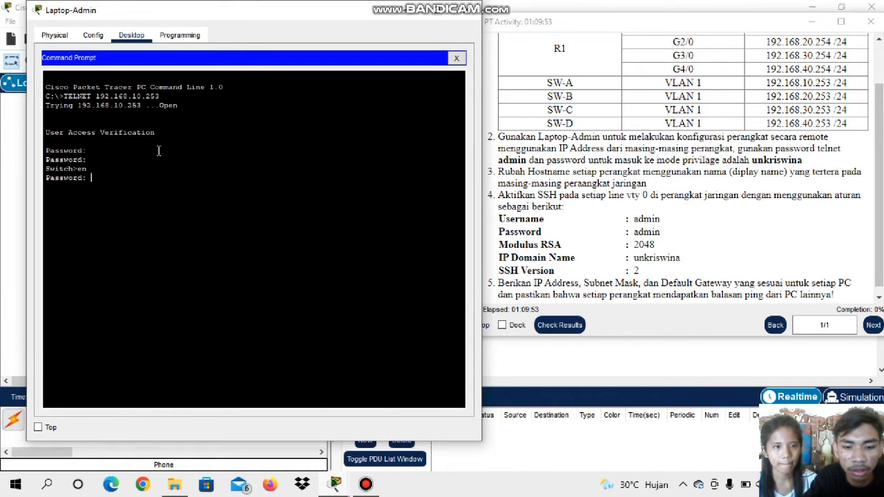
key(Return)
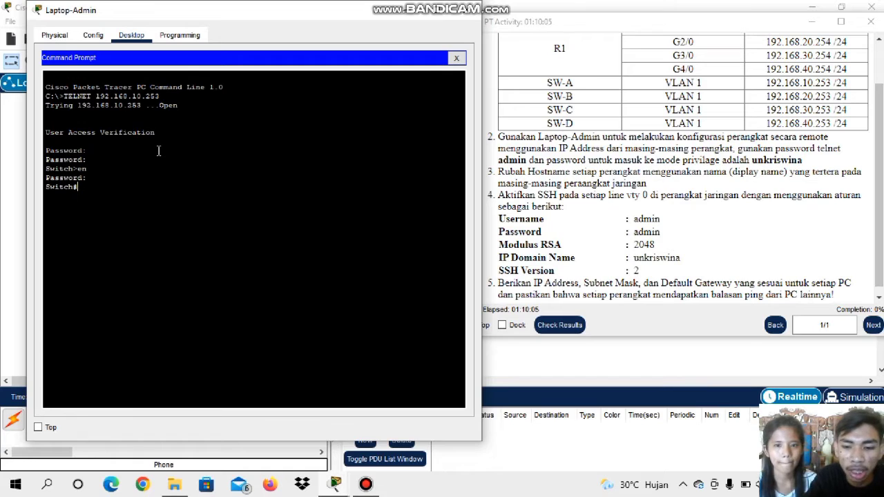
Enter global configuration mode on the switch with conf t
text(con)
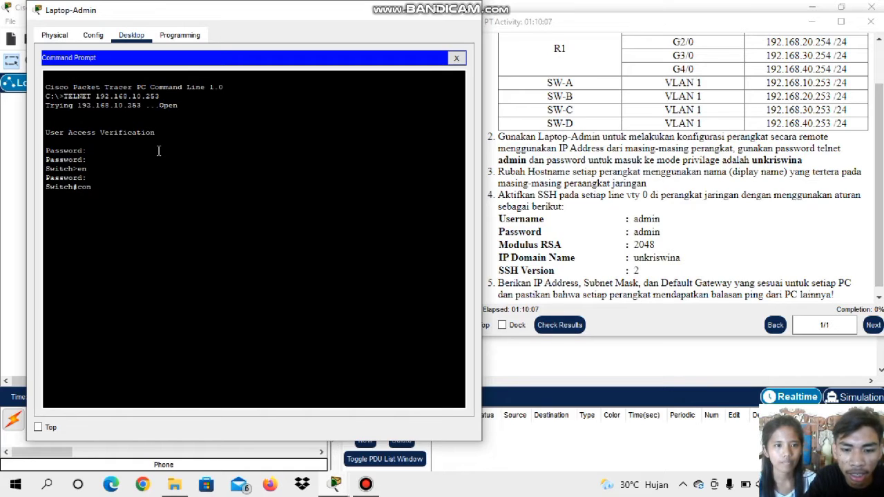
text(f t)
key(Return)
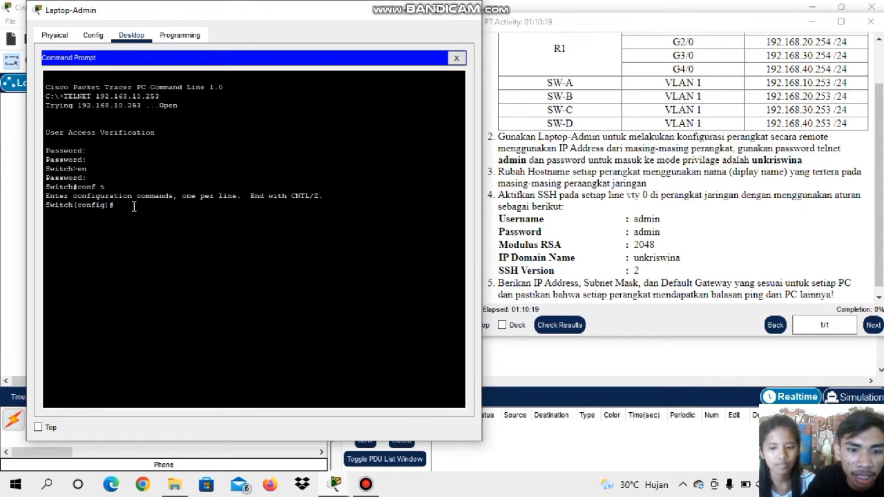
Set the switch's hostname to SW-A
text(hos)
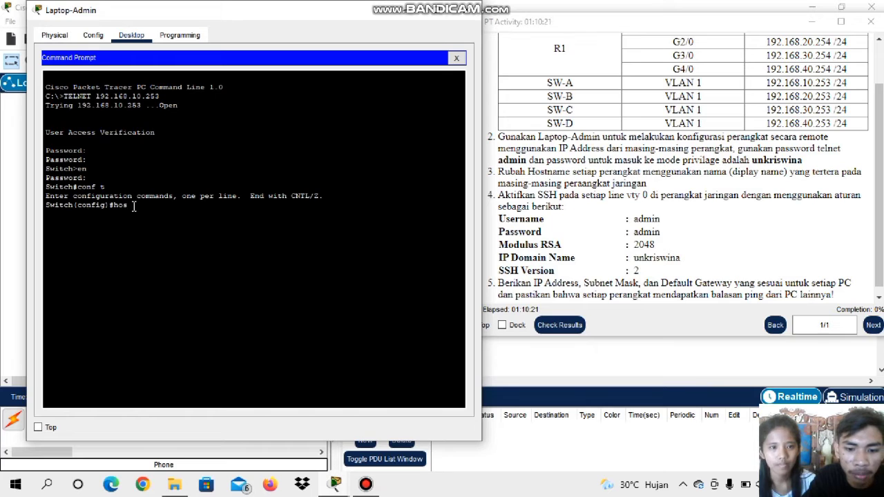
text(tname W)
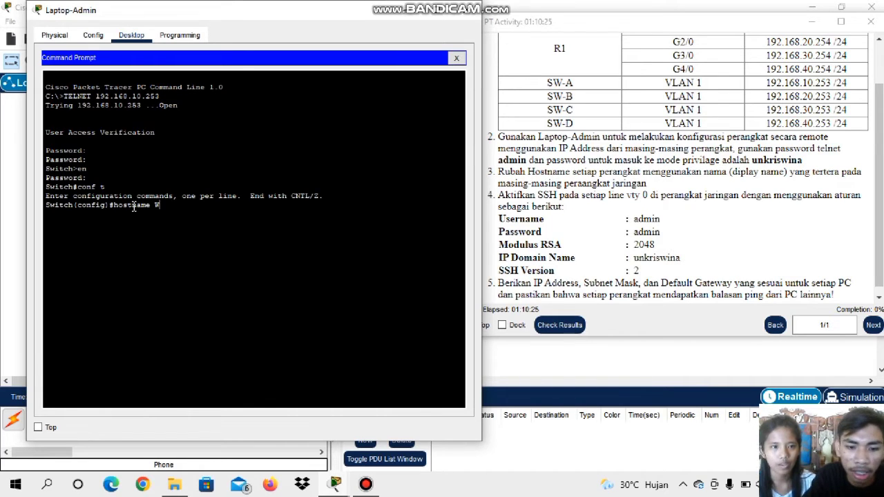
text(W-A)
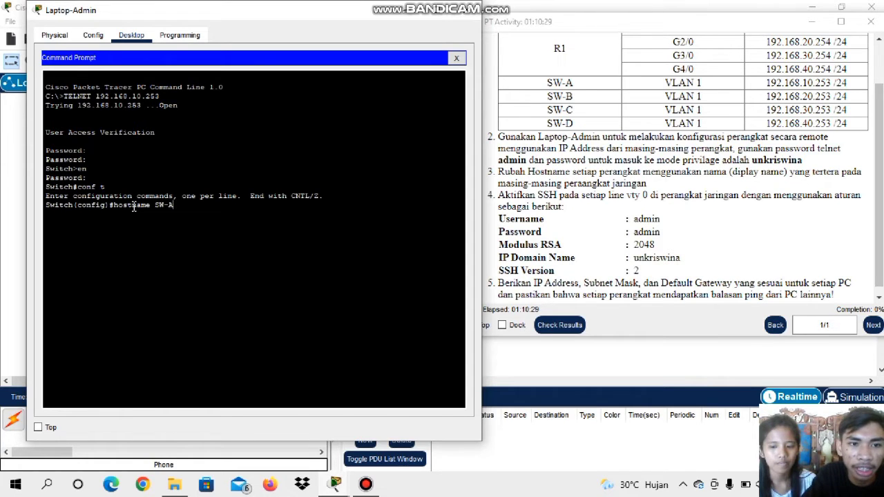
key(Return)
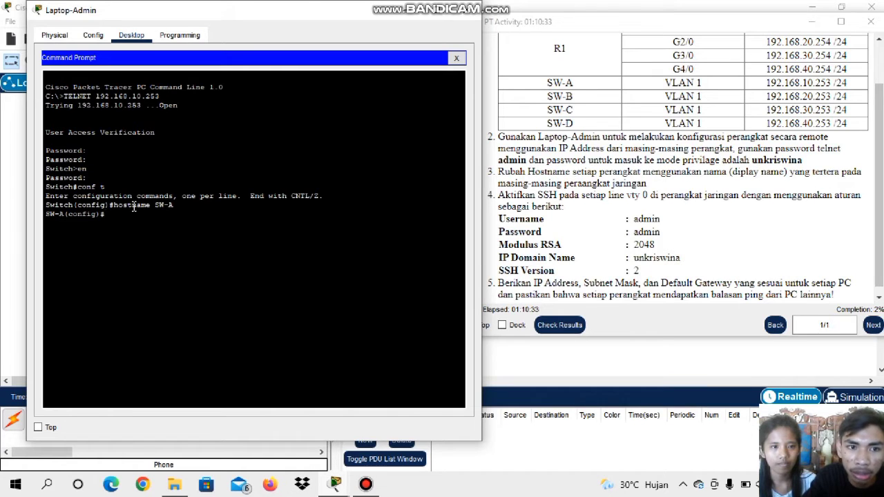
text(in)
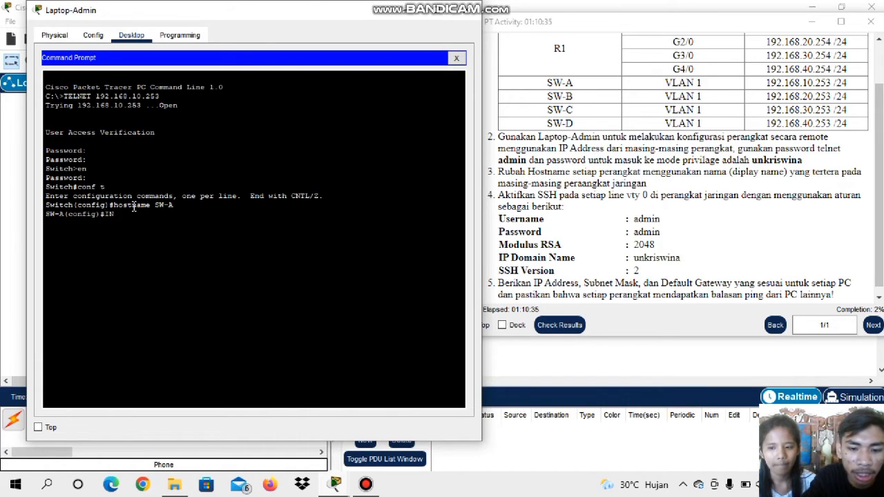
text(TER)
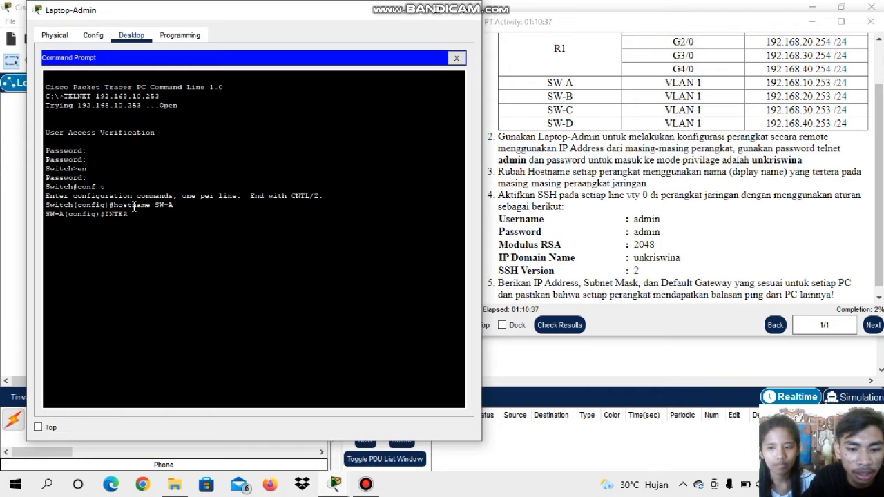
text(F)
key(BackSpace)
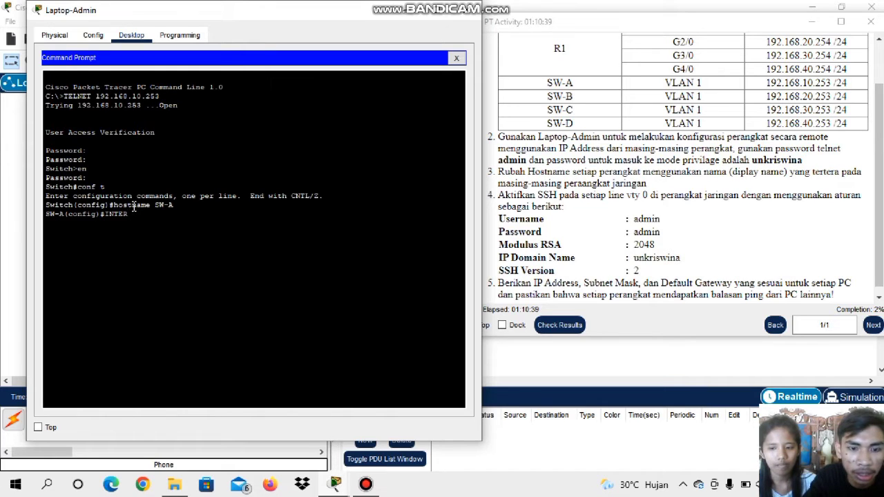
text(ACE)
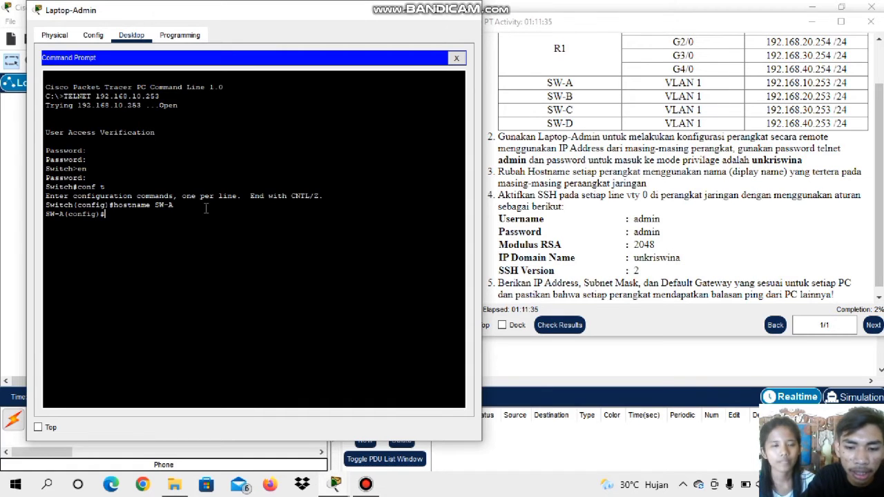
Enter interface configuration mode for VLAN 1 on SW-A
text(INTERFA)
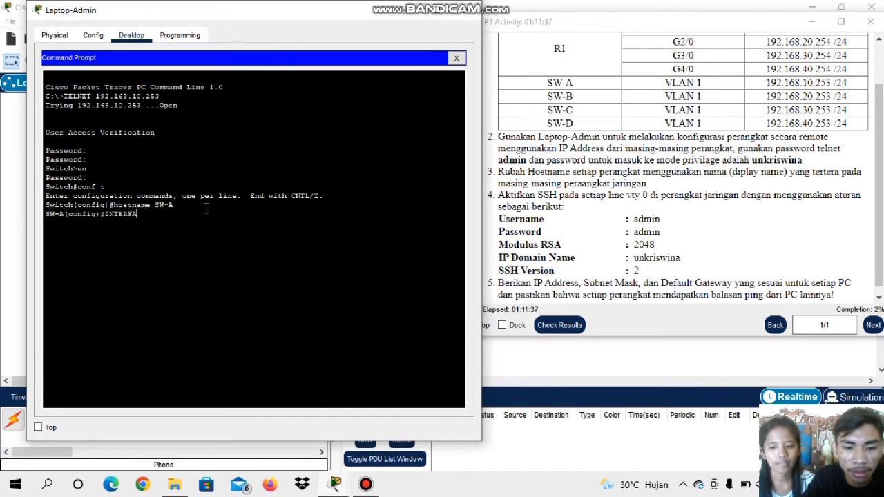
text(CE)
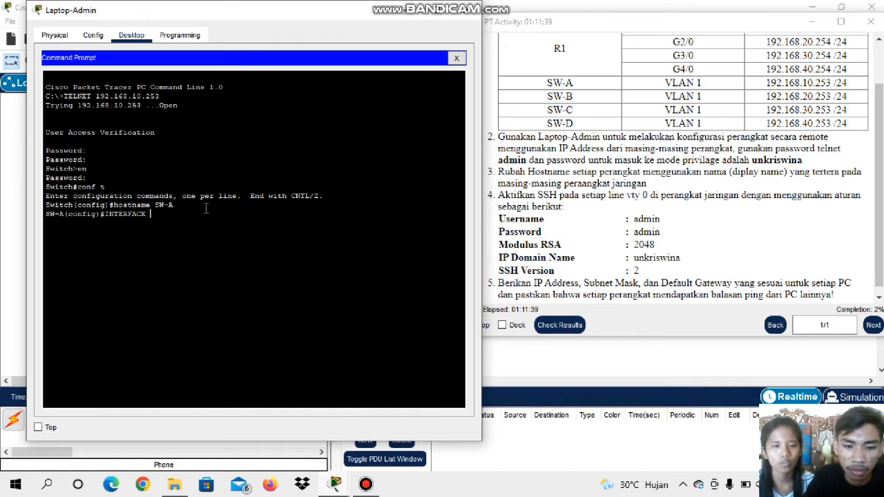
text( V)
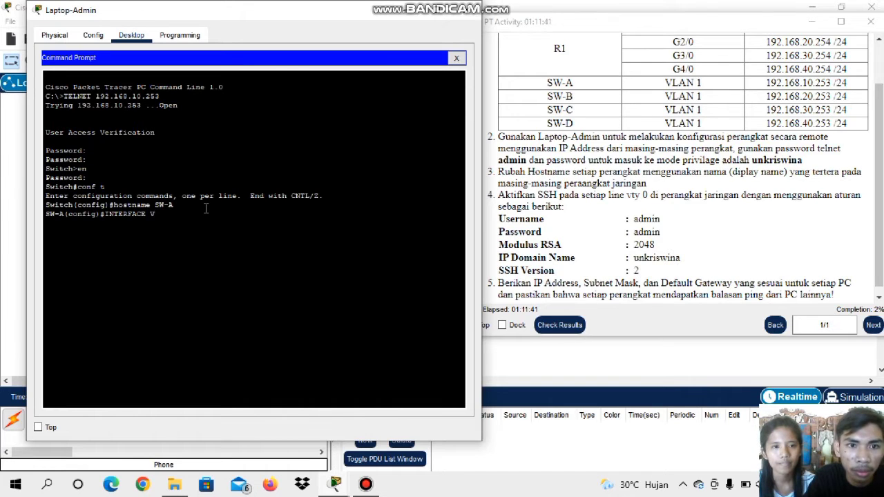
text(LAN)
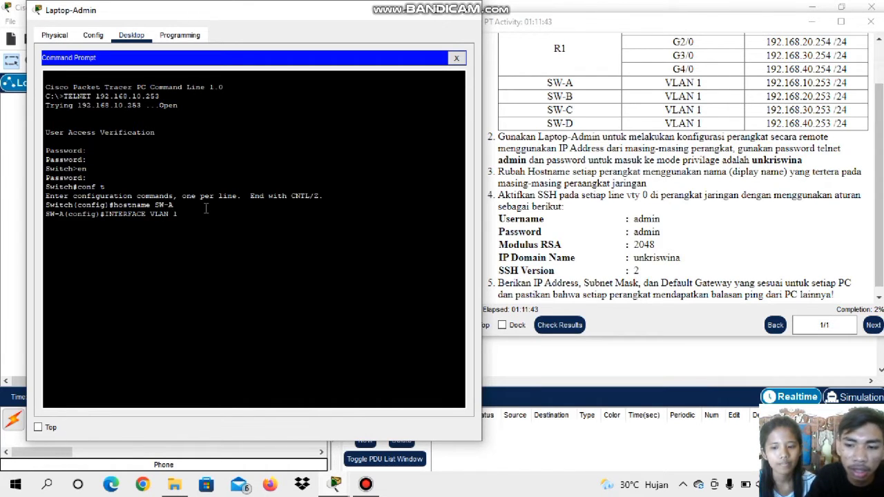
text( 1)
key(Return)
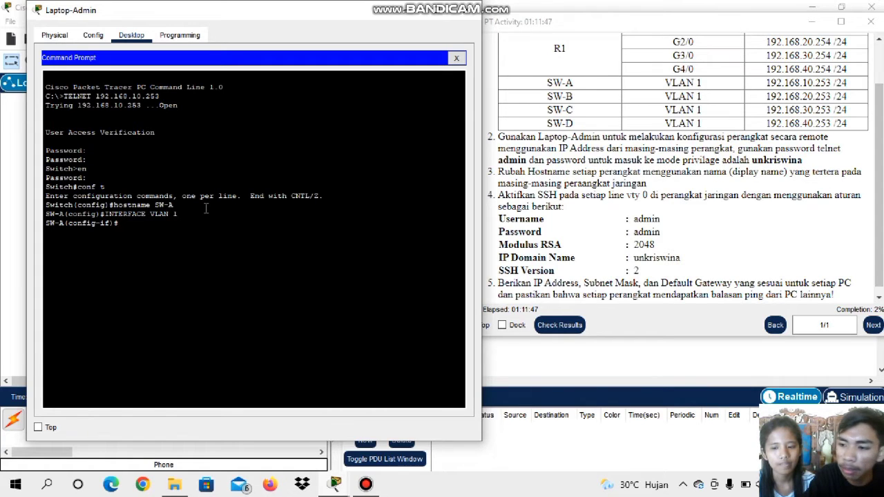
Set the IP domain name on SW-A to unkriswina
text(IP)
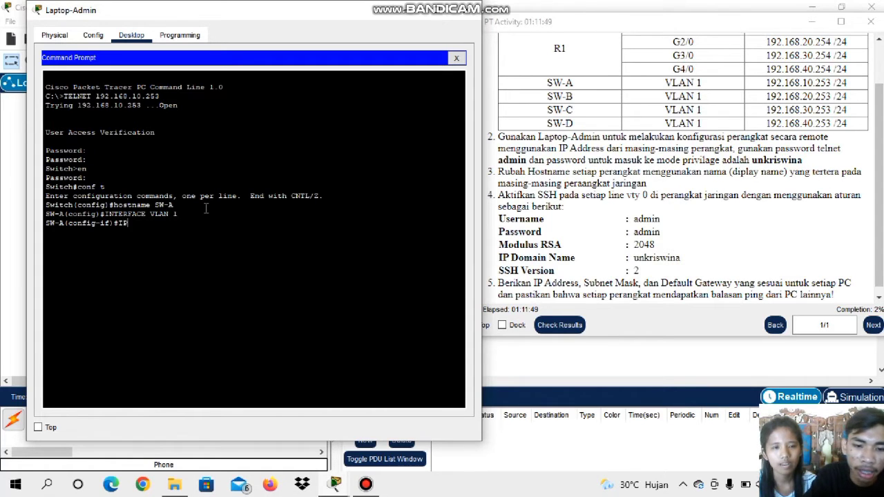
text( DOMAIN NAME)
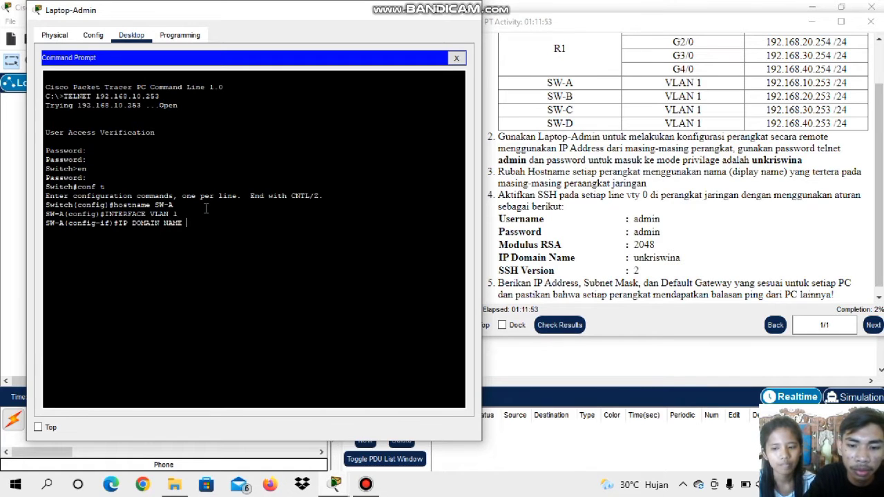
text( unk)
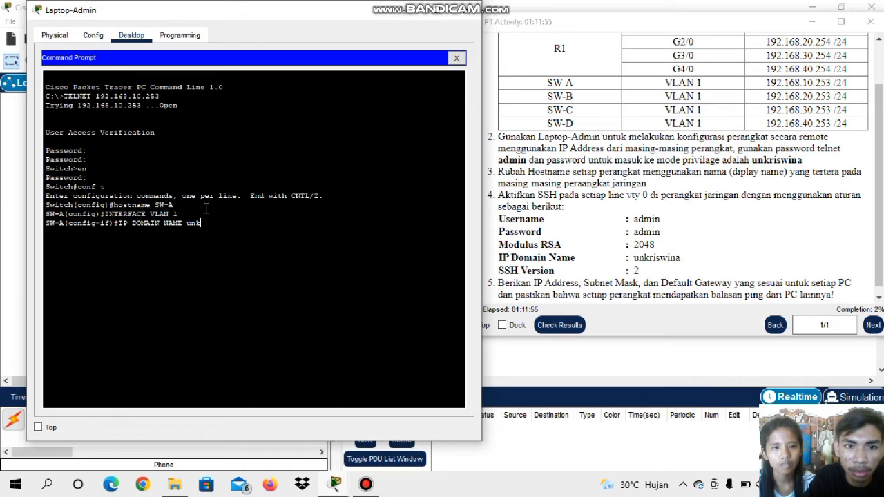
text(riswina)
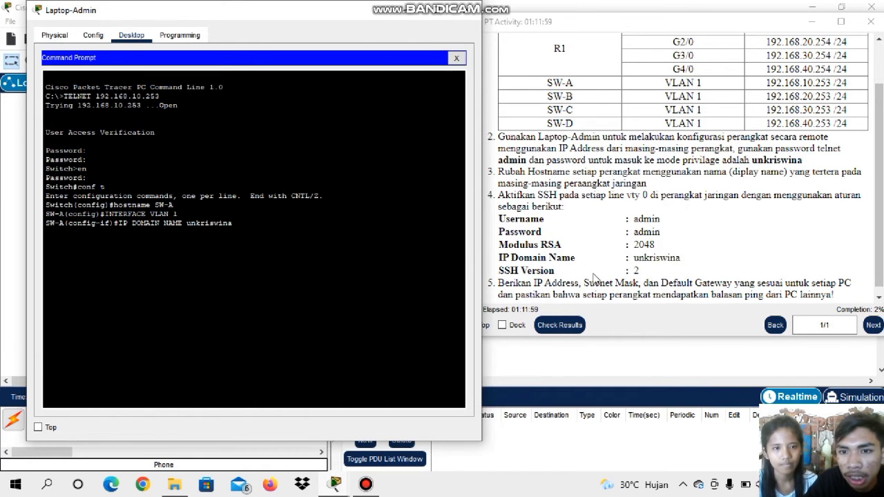
scroll(592, 276, down, 1)
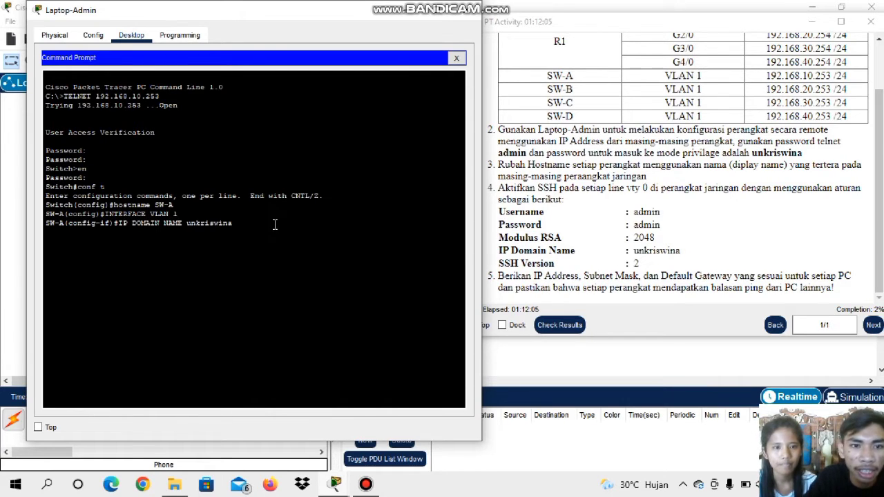
key(Return)
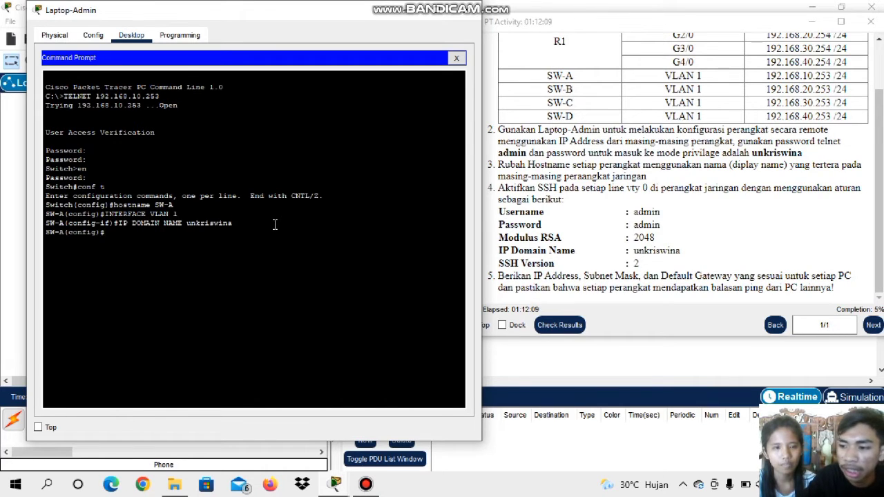
Generate the RSA crypto key on SW-A with a modulus of 2048 bits
text(CR)
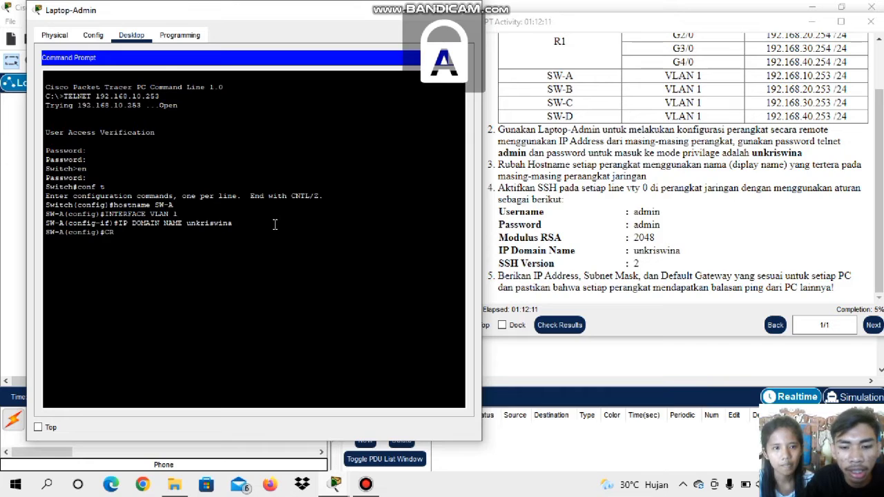
text(YPTO)
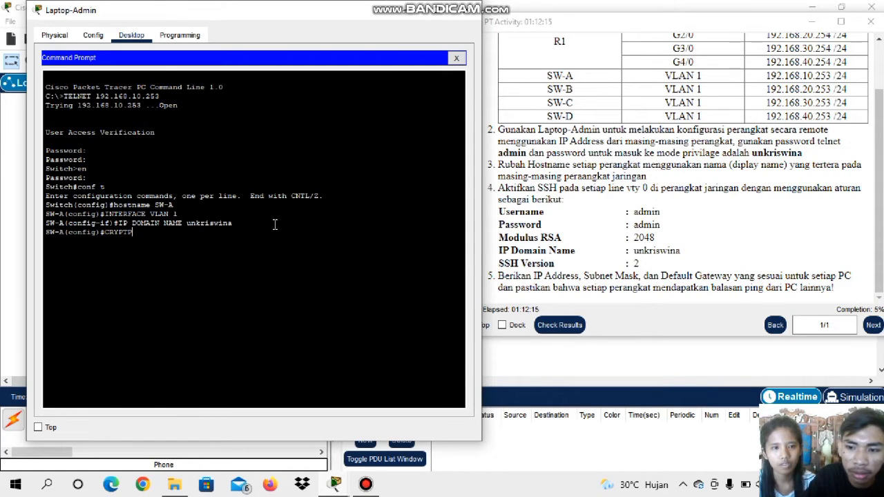
text( KEY GE)
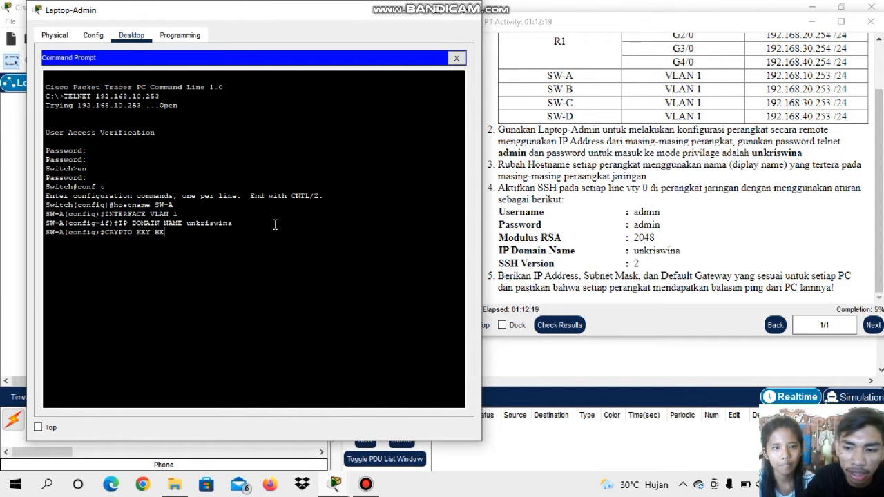
text(NER)
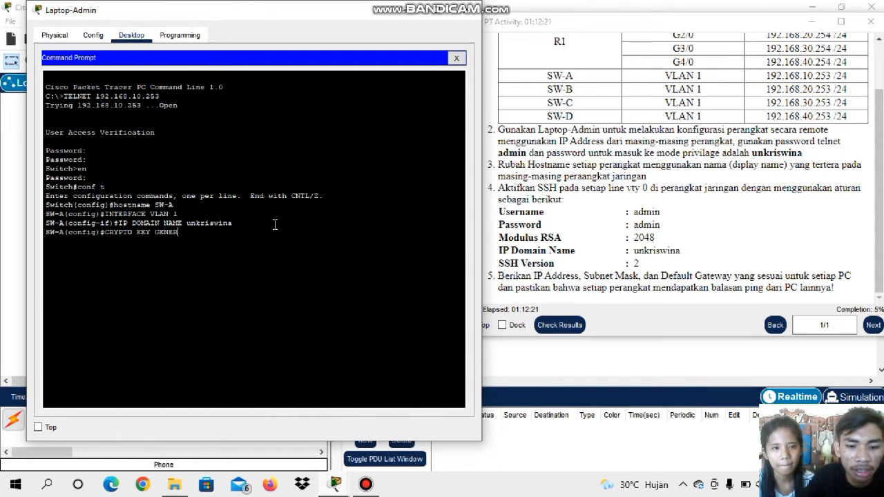
text(ATE RSA)
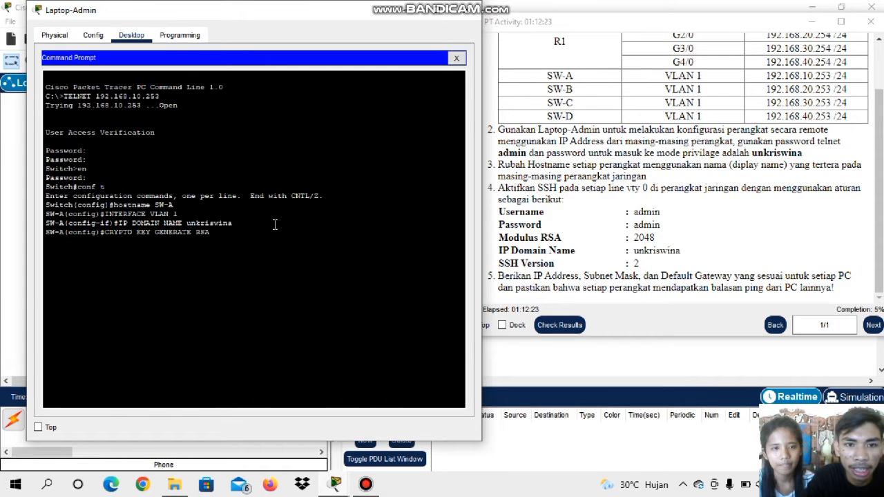
key(Return)
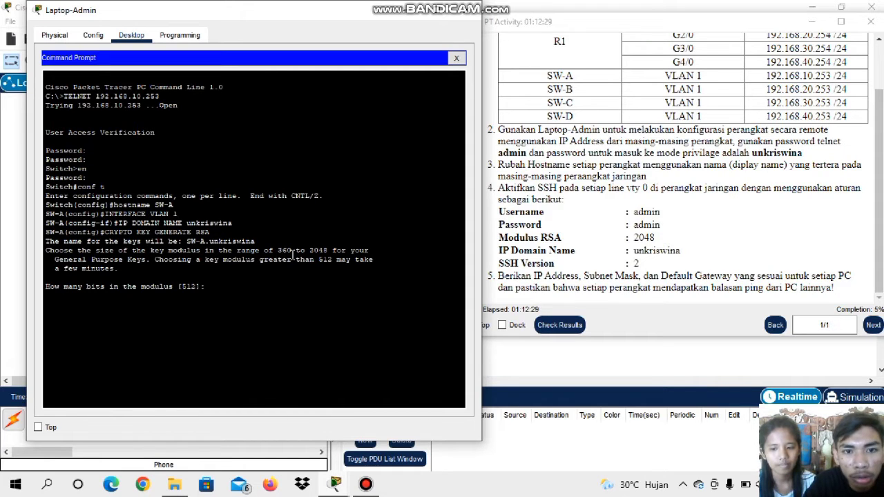
drag(309, 250, 329, 250)
click(243, 280)
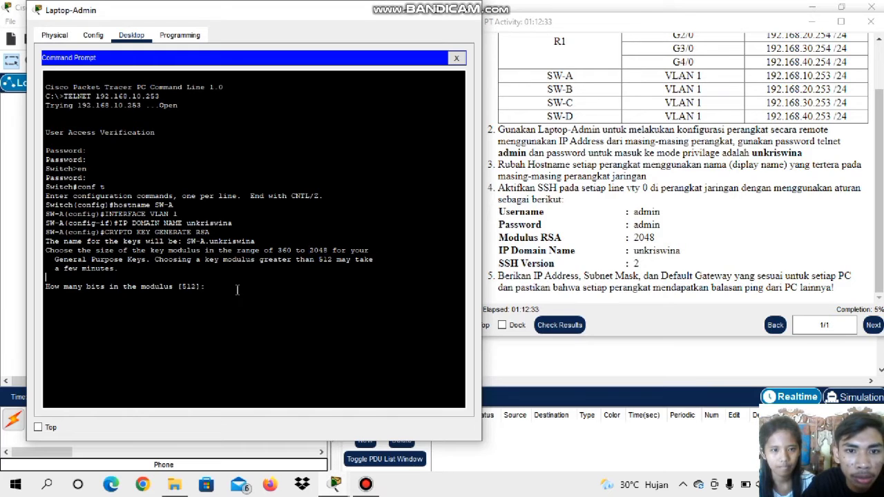
text(2)
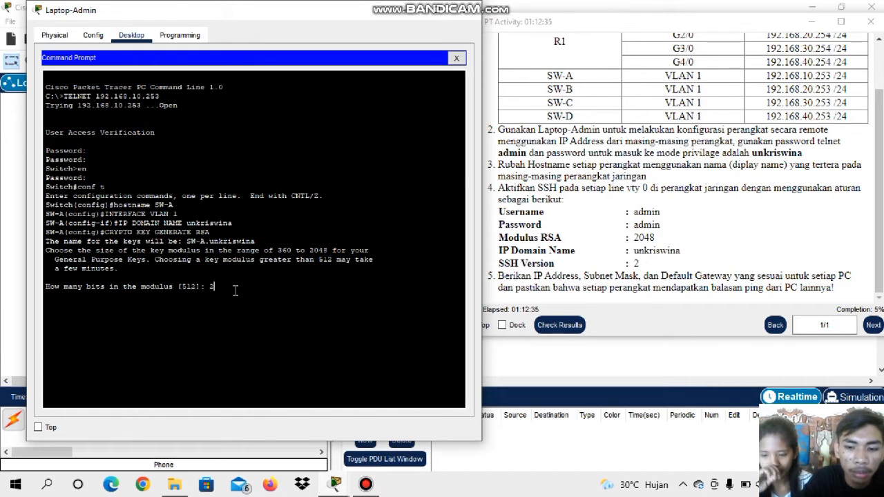
text(048)
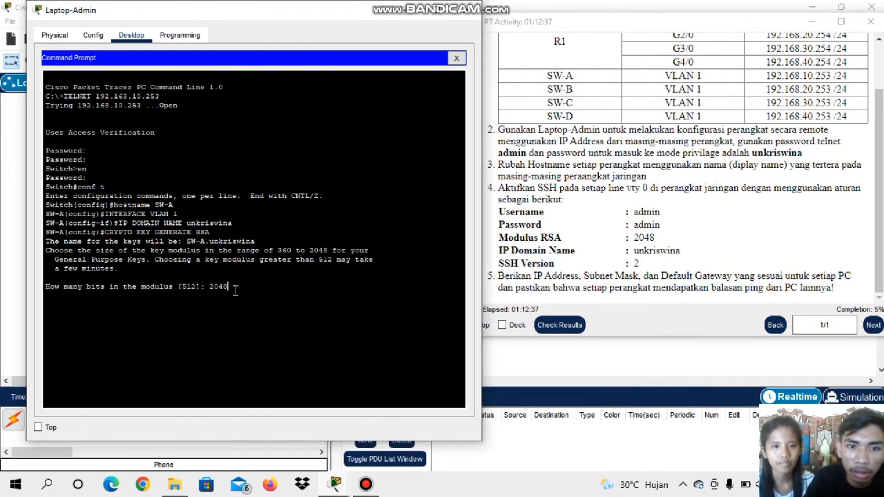
key(Return)
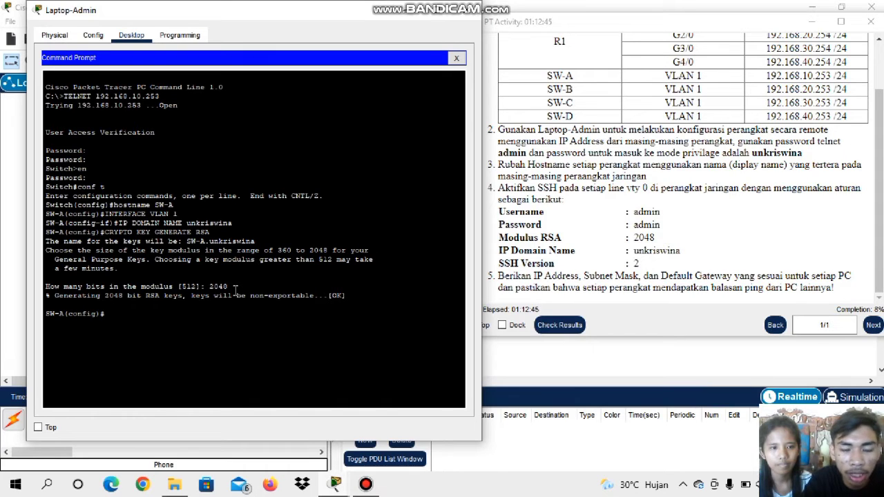
Set the enable password on SW-A, entering the privileged-mode password
text(ENAB)
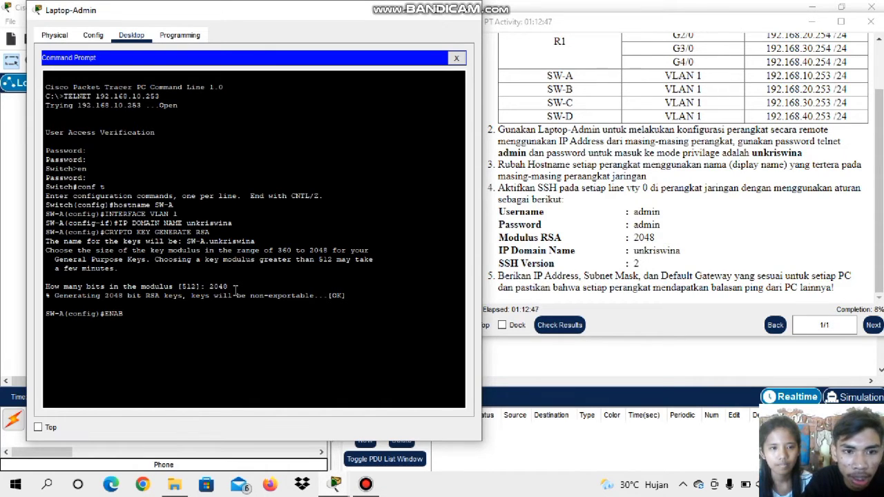
text(LE)
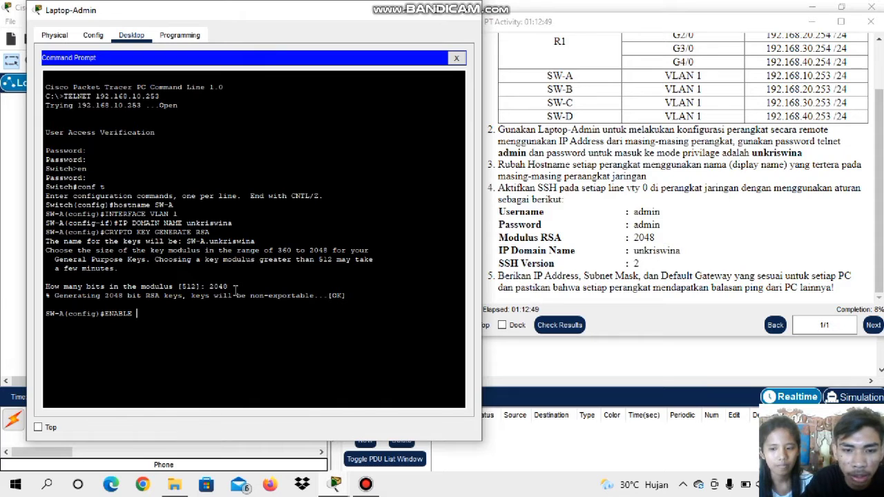
text( PASSW)
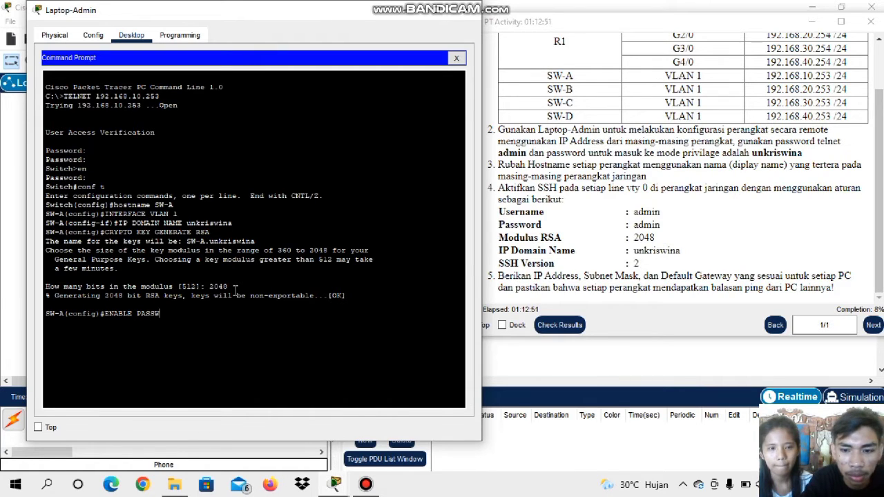
text(ORD)
key(Caps_Lock)
text(a)
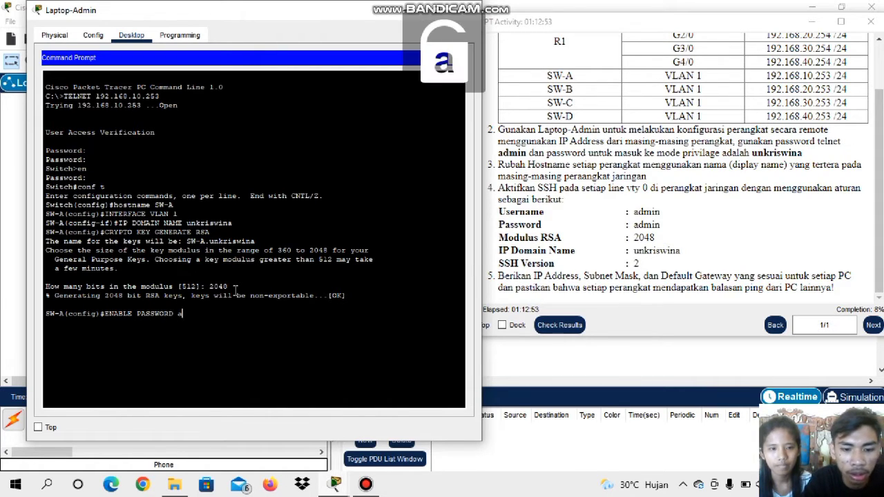
text(dmin)
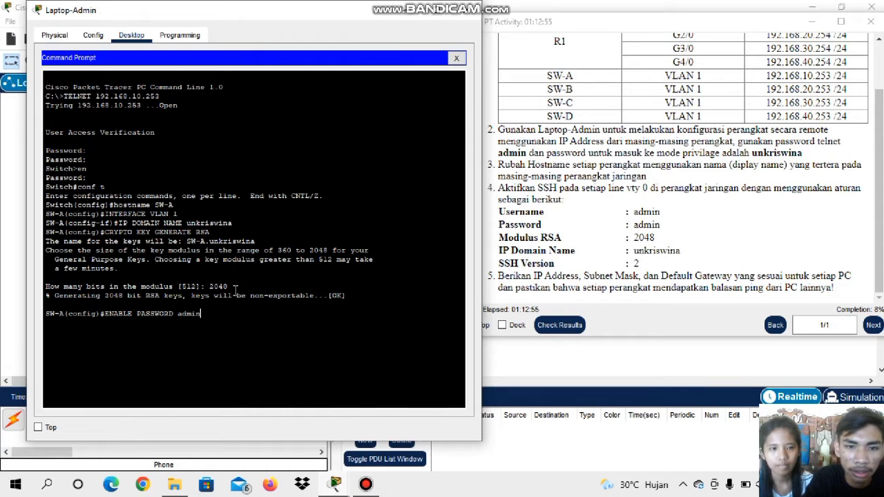
key(Return)
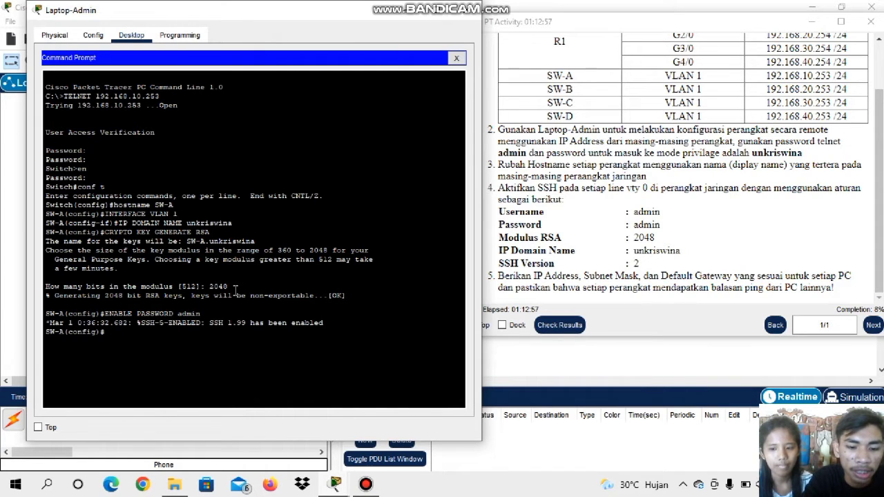
Create the local user admin on SW-A and enter the account password required for SSH
key(Caps_Lock)
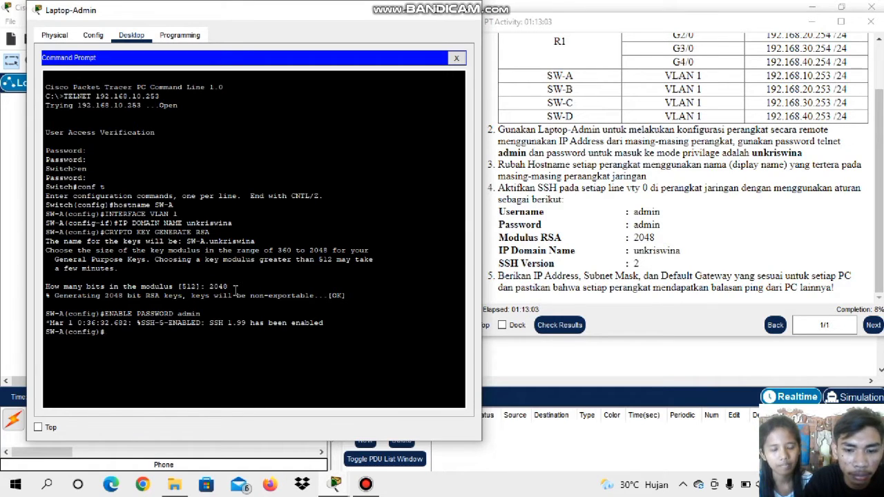
text(SERNAME)
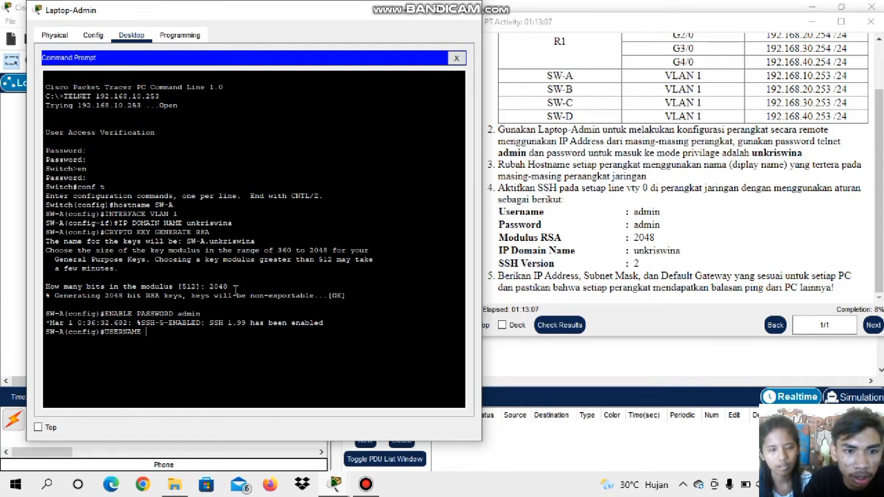
key(Caps_Lock)
text(admin)
key(Caps_Lock)
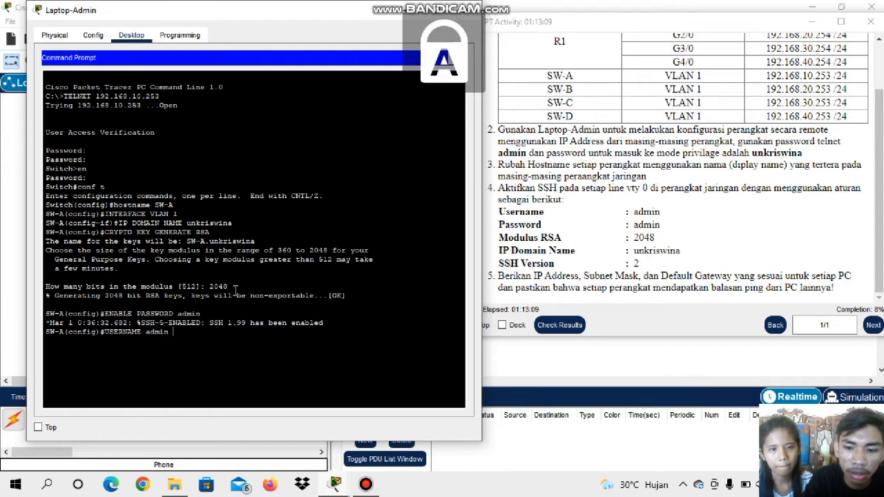
text(PASSW)
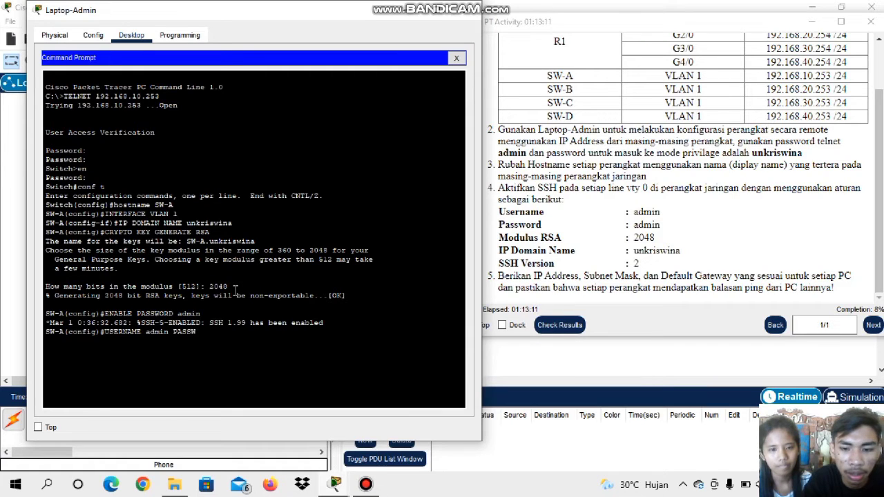
text(ORD)
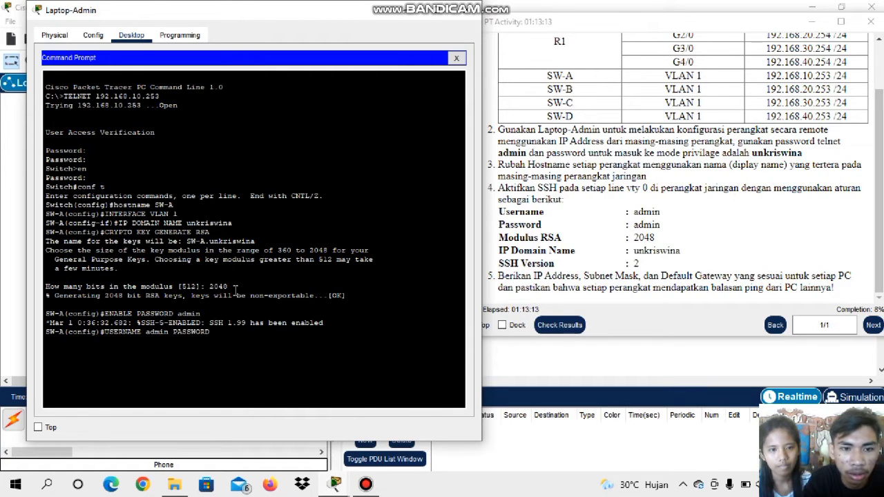
key(Caps_Lock)
text(admin)
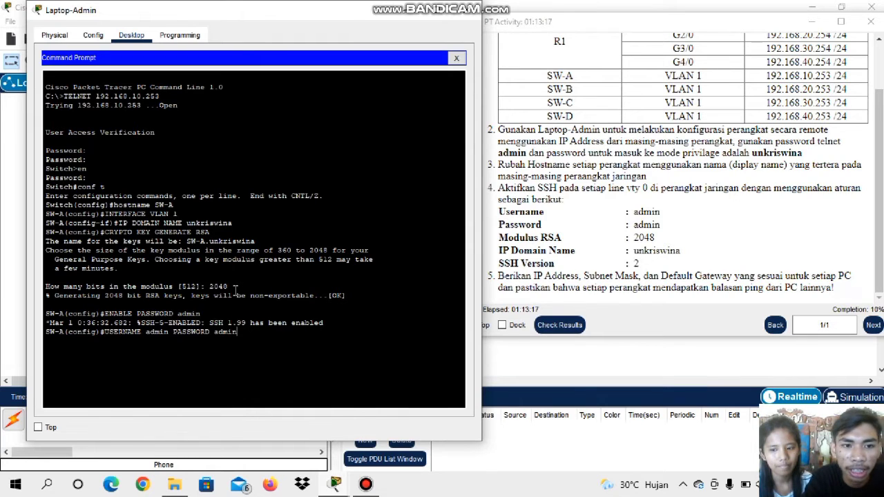
key(Return)
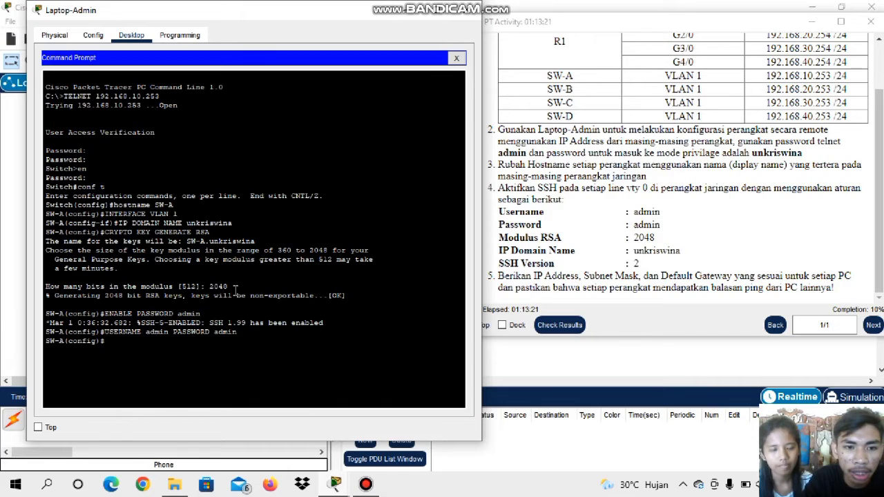
Set the SSH version on SW-A to 2 with the IP SSH VERSION command
key(Caps_Lock)
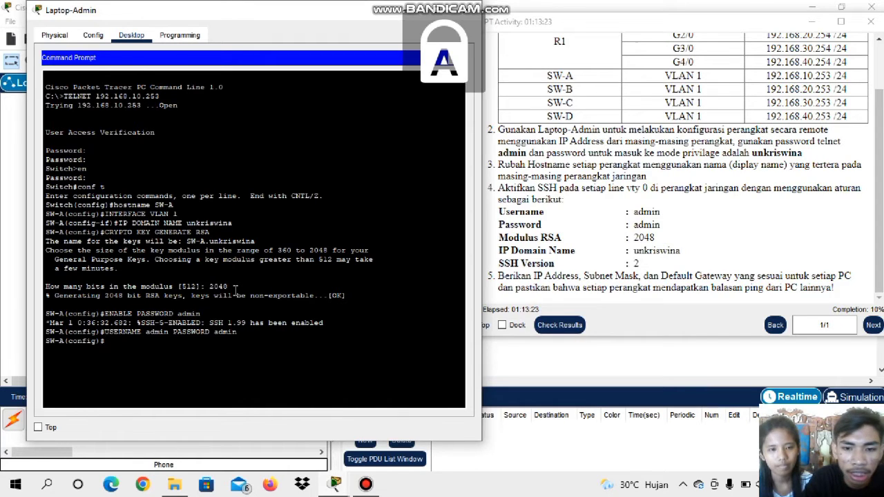
text(IP)
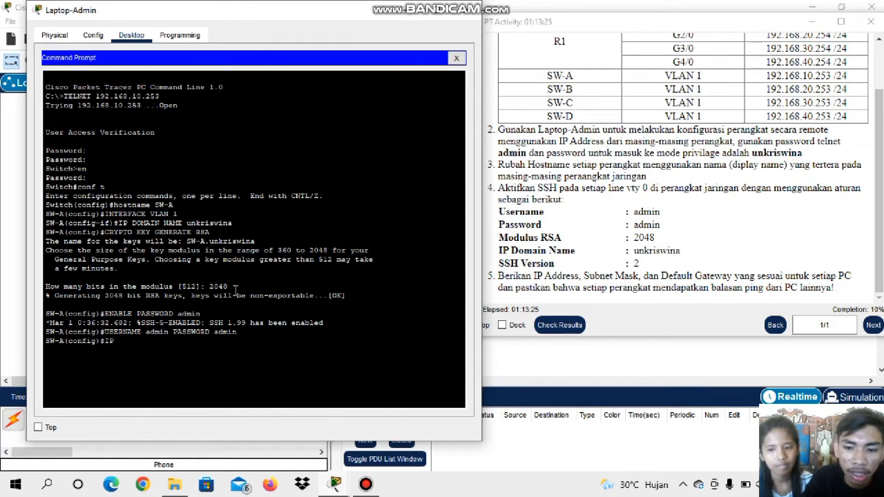
text( SSH )
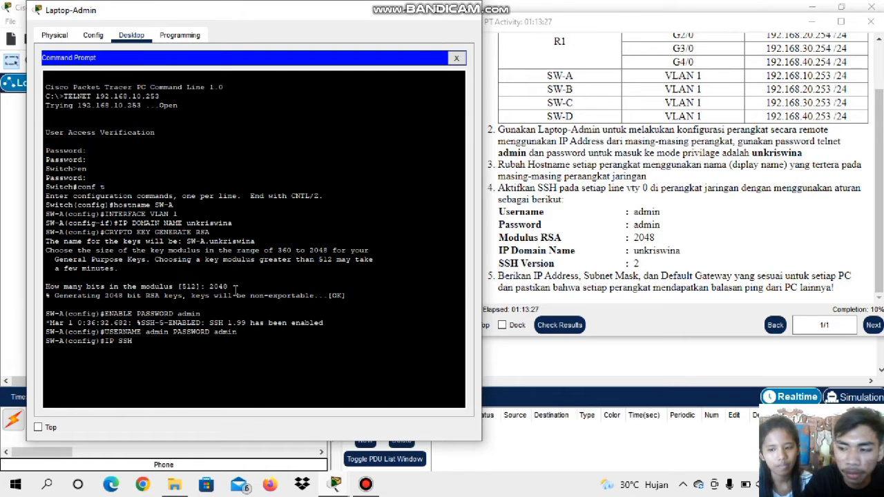
text(VERSIO)
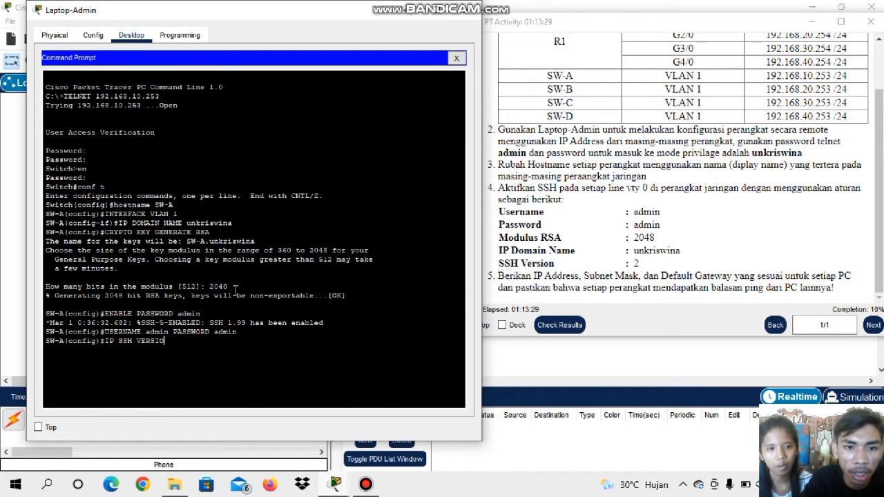
text(N 2)
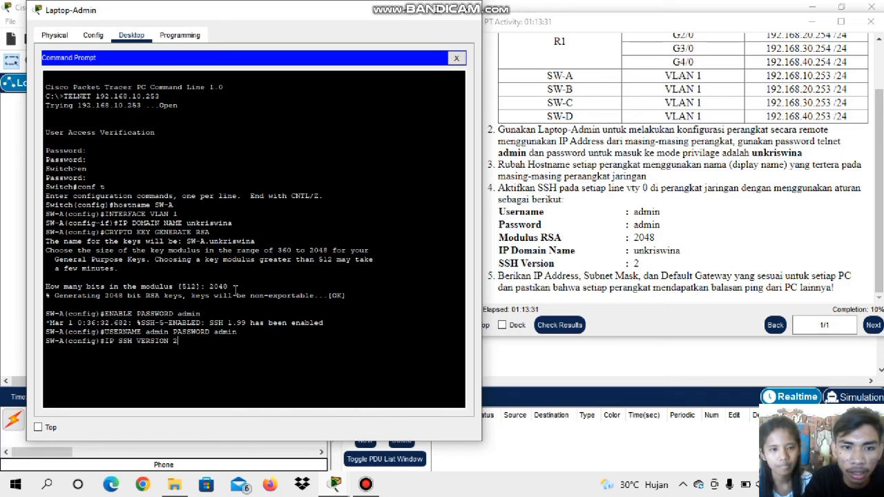
key(Return)
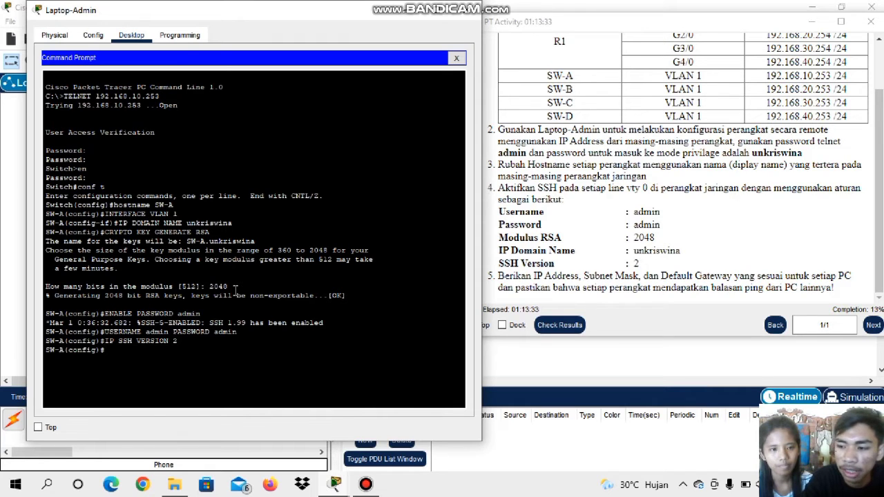
Configure line VTY 0 on SW-A with TRANSPORT INPUT SSH and require authentication with the LOGIN command
text(LI)
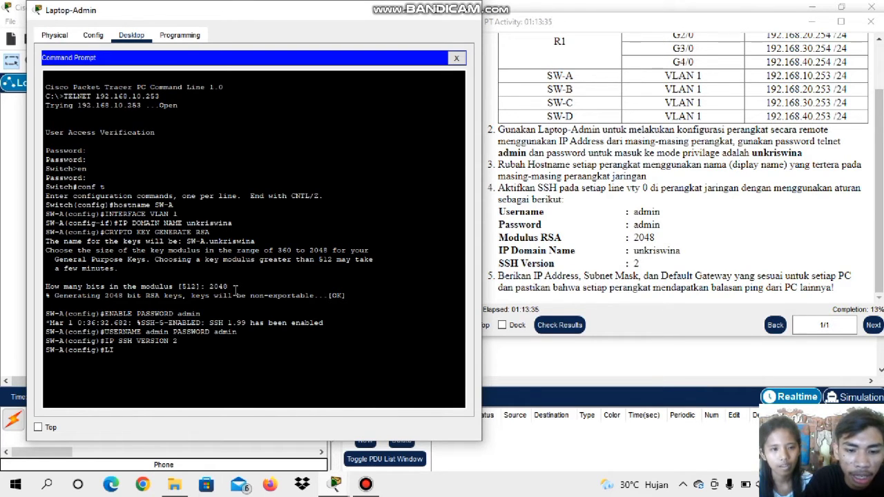
text(NE VT)
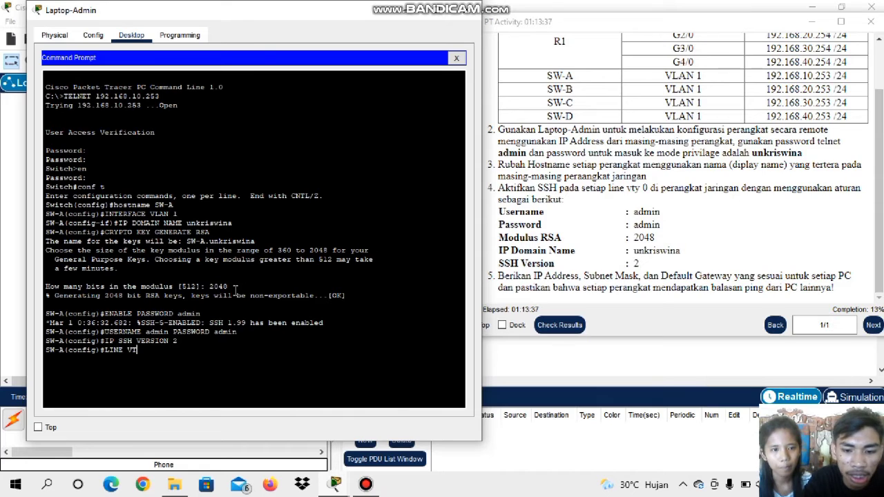
text(Y 0)
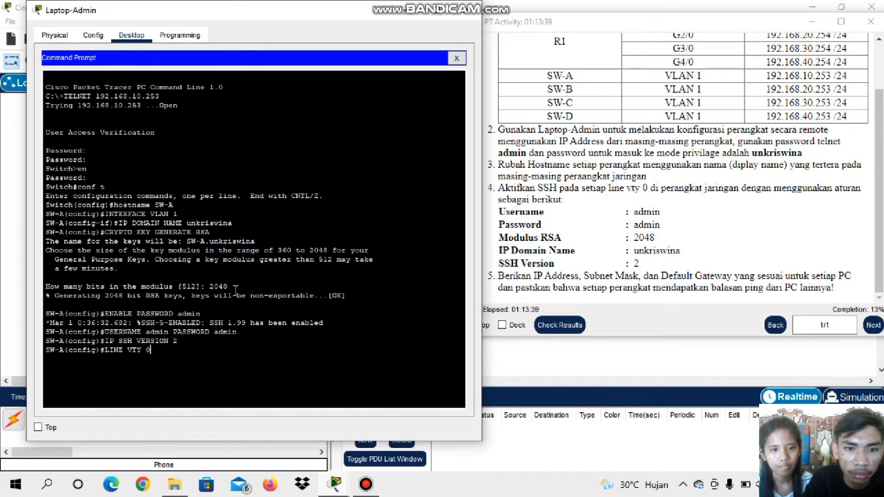
key(Return)
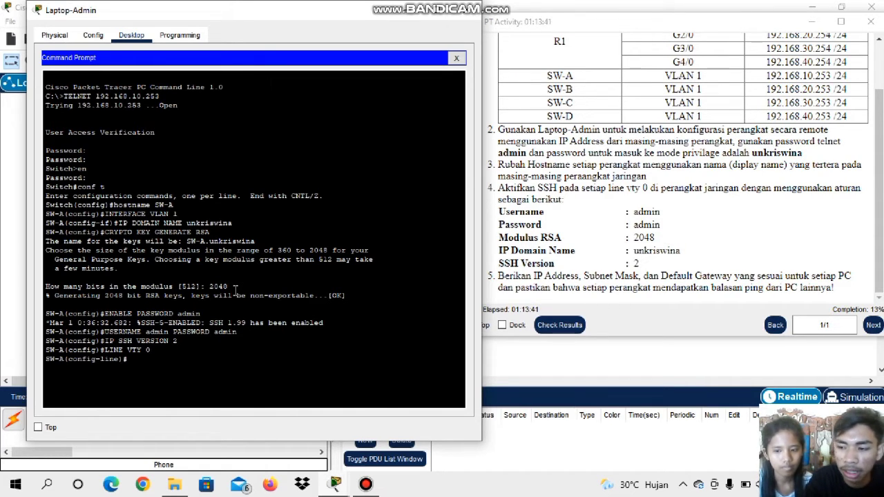
text(T)
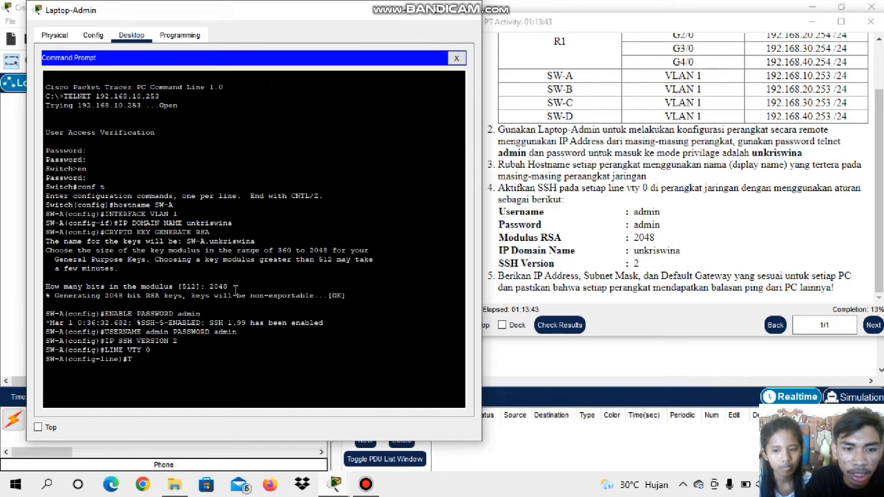
text(RANS)
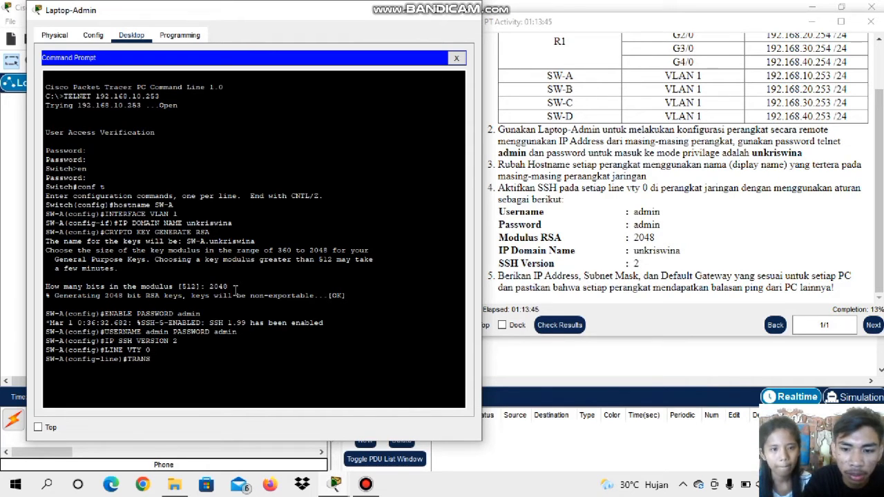
text(POR )
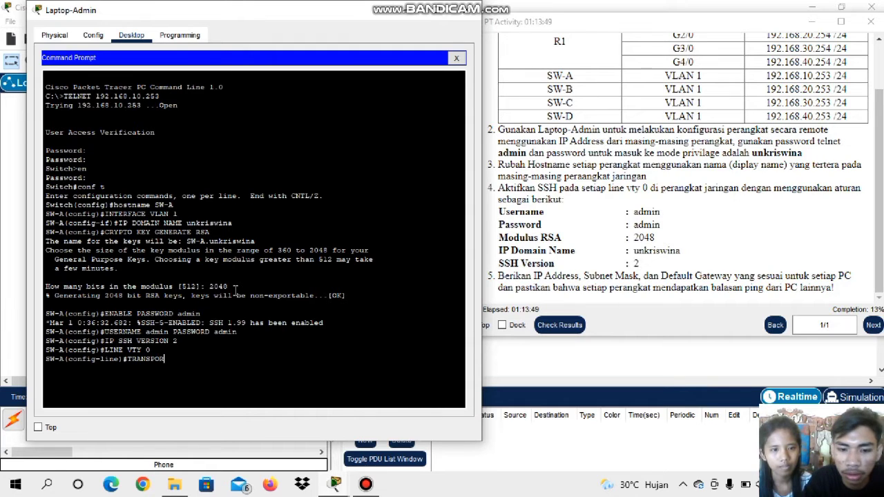
text(T INPUT)
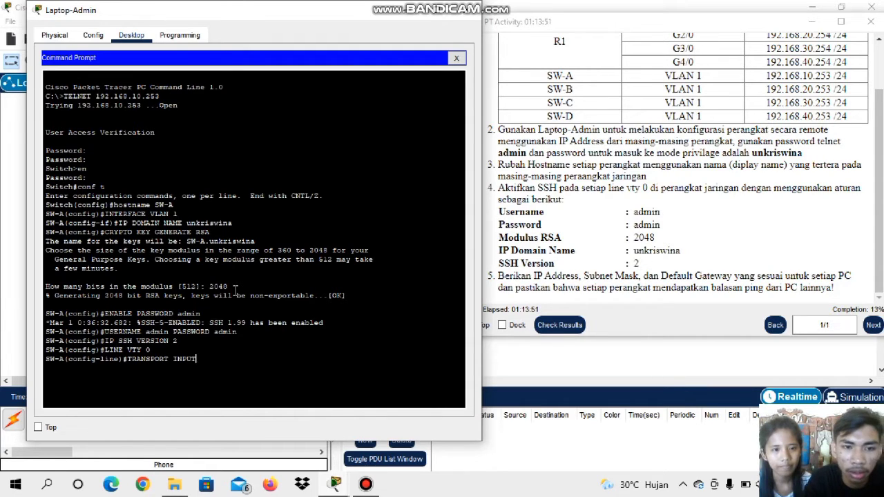
text( SHH)
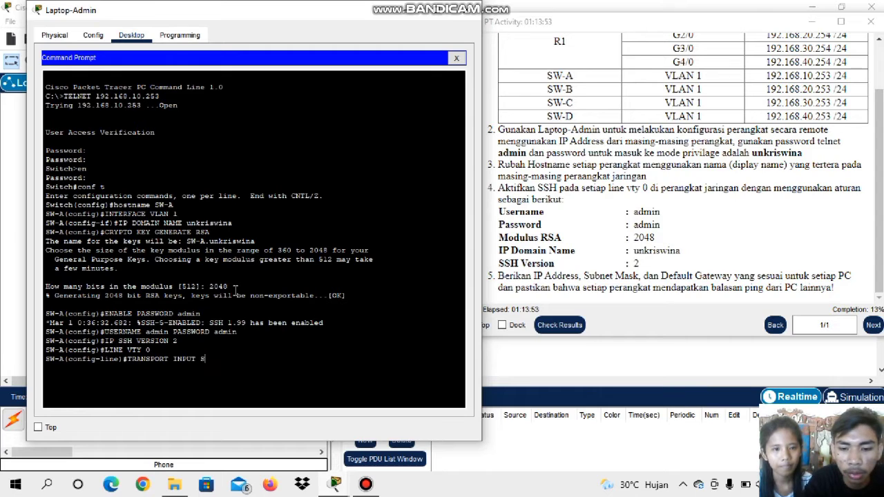
key(BackSpace)
key(BackSpace)
text(SH)
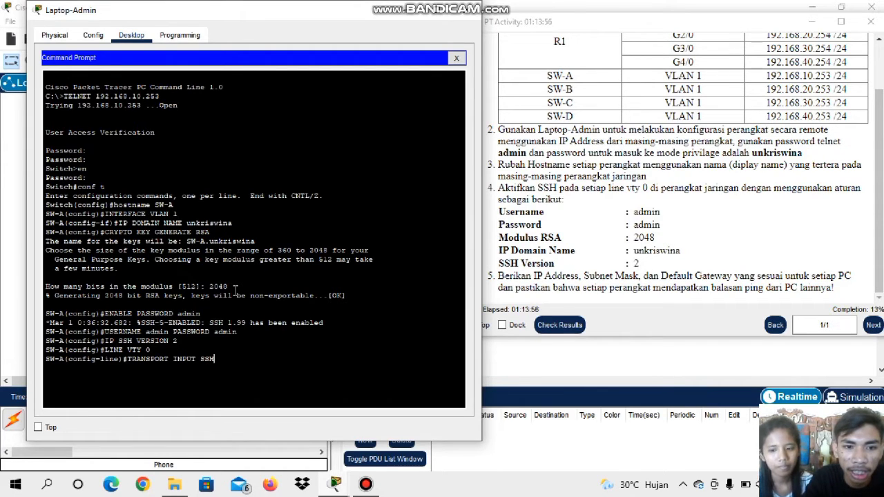
key(Return)
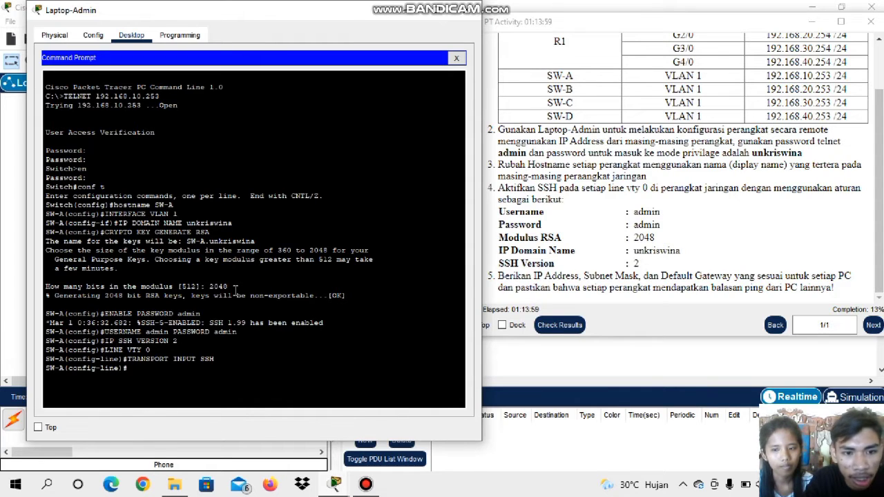
text(LOGIN)
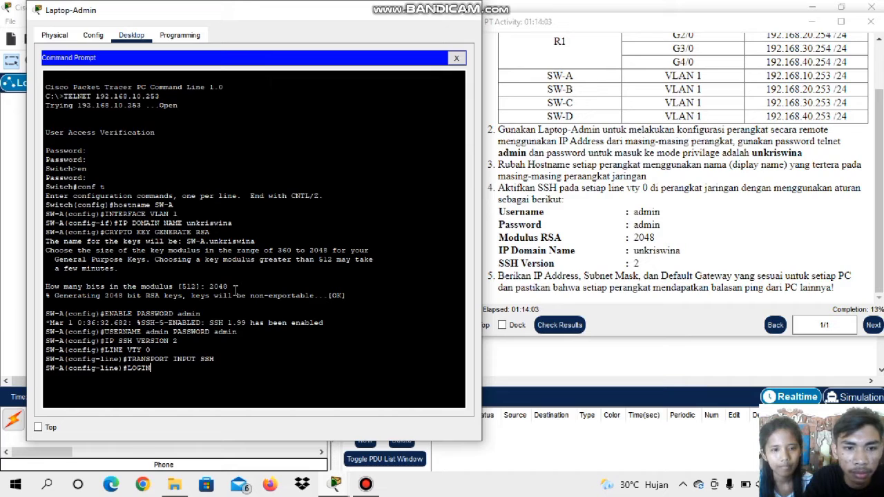
key(Return)
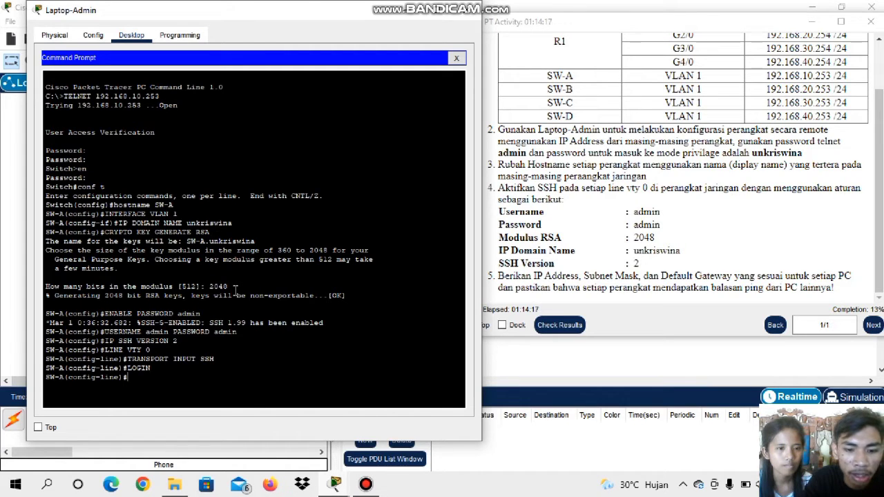
Exit the line, global and privileged modes on SW-A to end its Telnet session
text(EX)
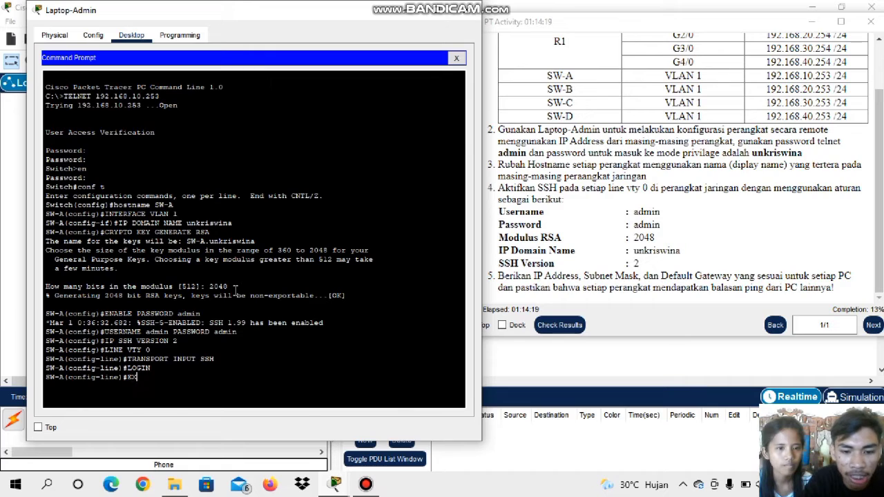
text(IT)
key(Return)
text(EXIT)
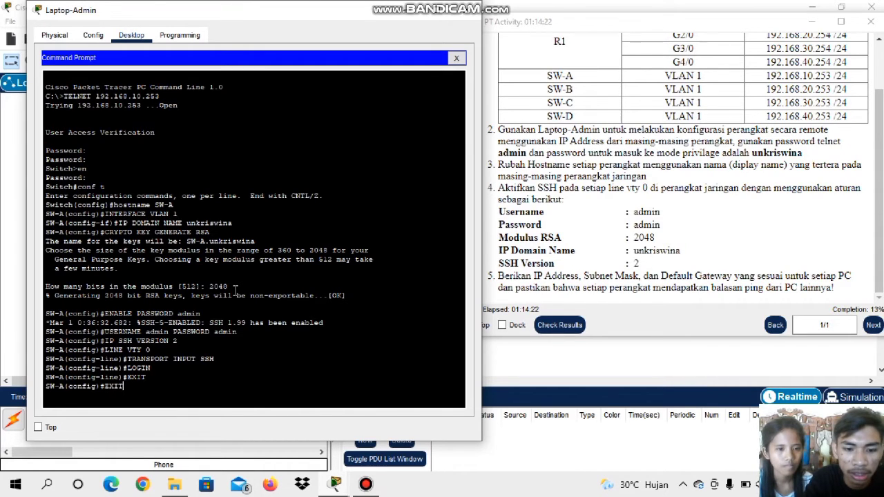
key(Return)
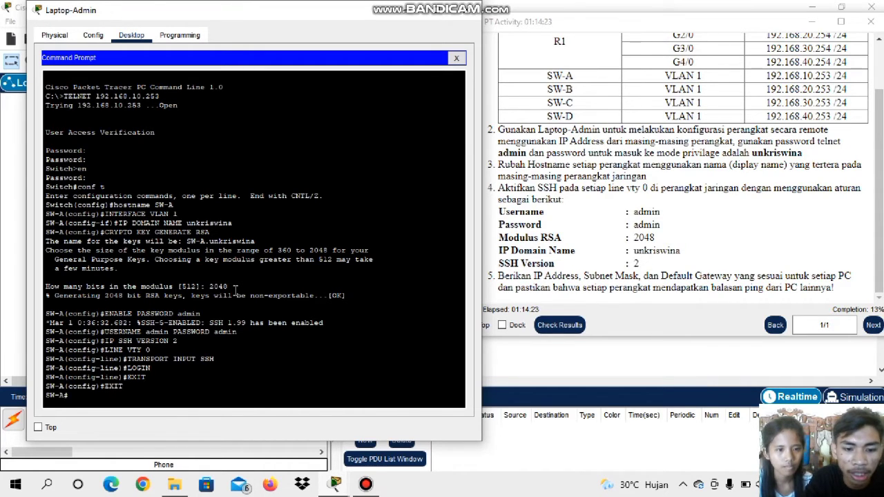
text(EXIT)
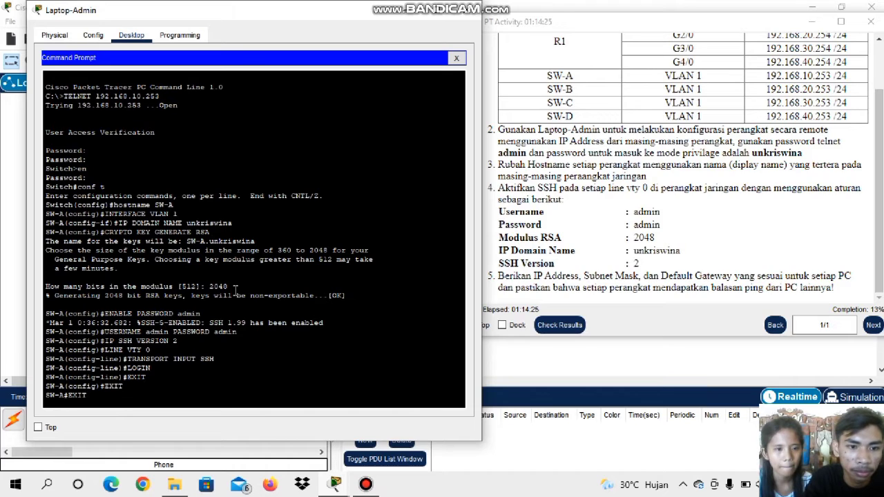
key(Return)
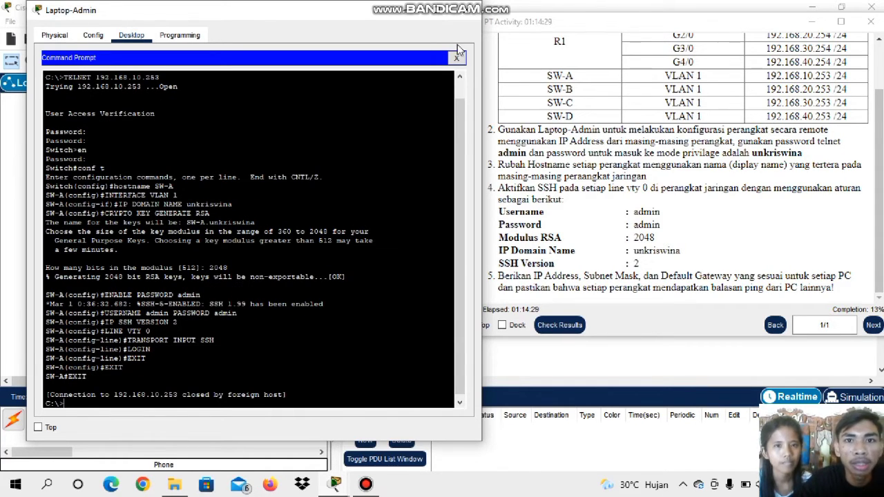
click(471, 9)
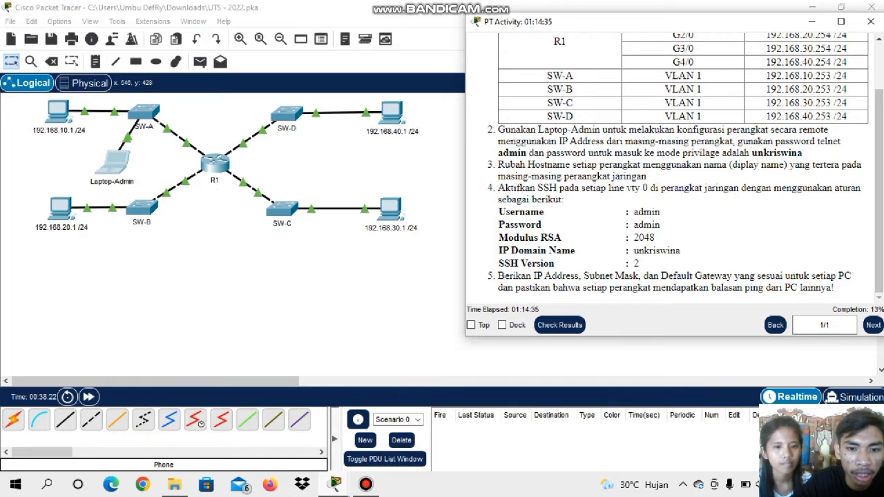
click(336, 486)
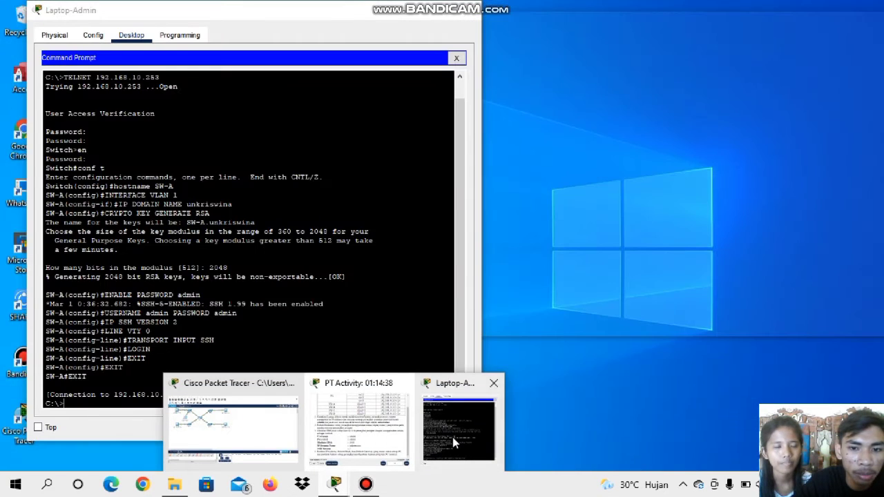
click(450, 439)
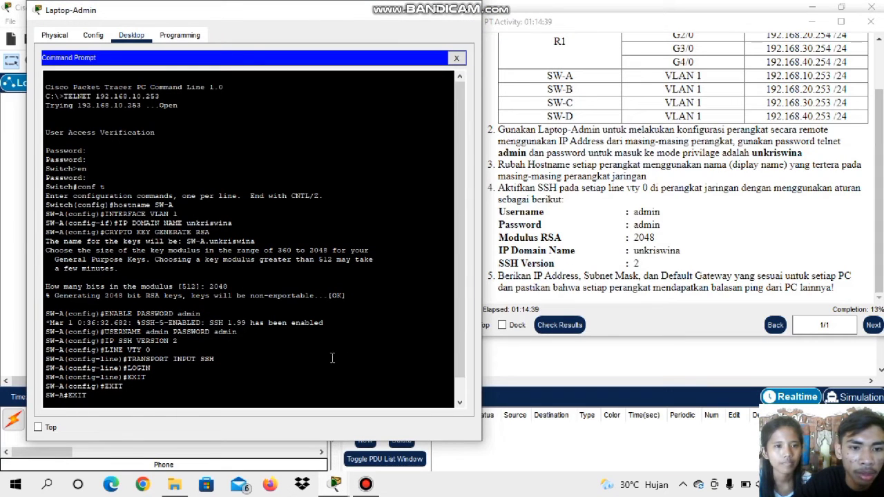
key(Return)
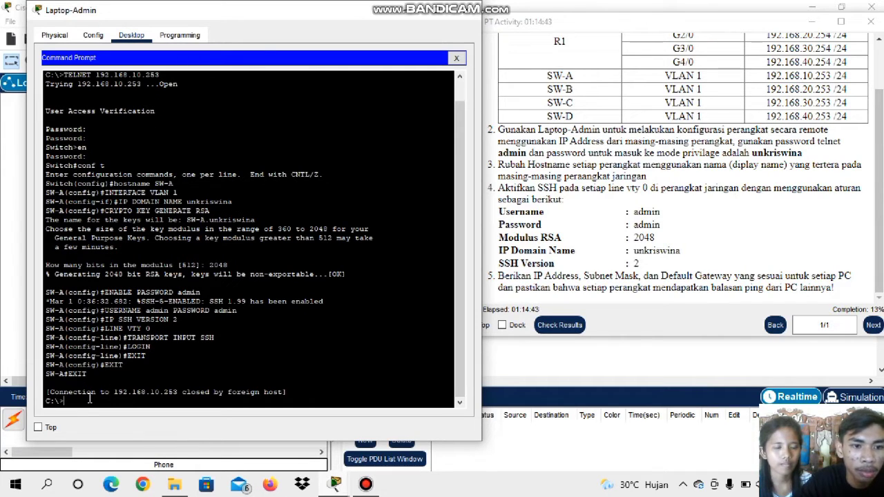
Open a Telnet session from Laptop-Admin to SW-B at 192.168.20.253 and log in with the Telnet password
key(Caps_Lock)
text(t)
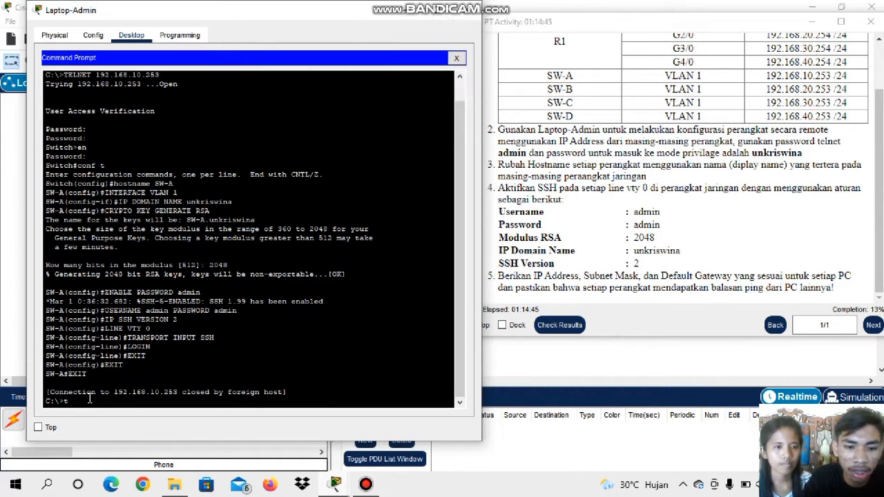
text(el)
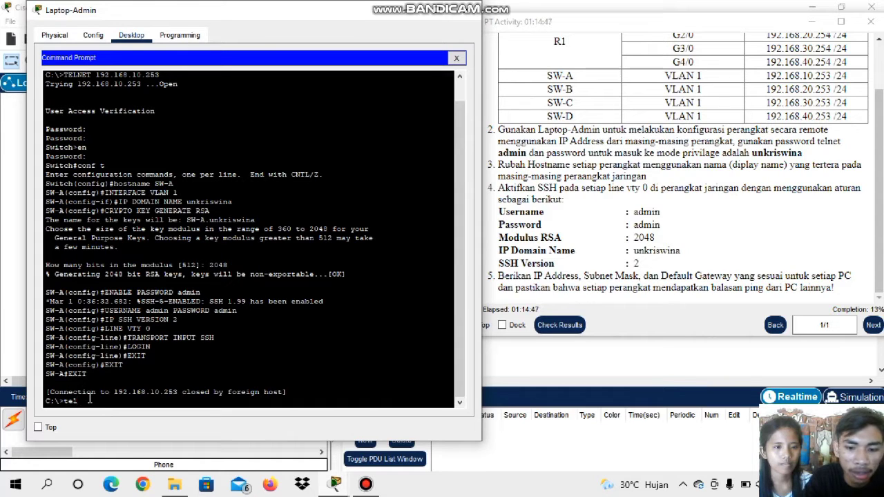
text(net)
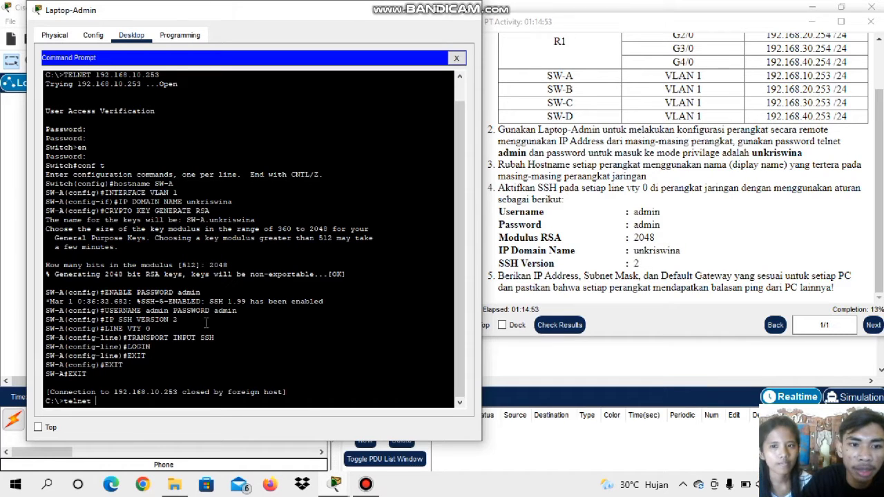
text(192)
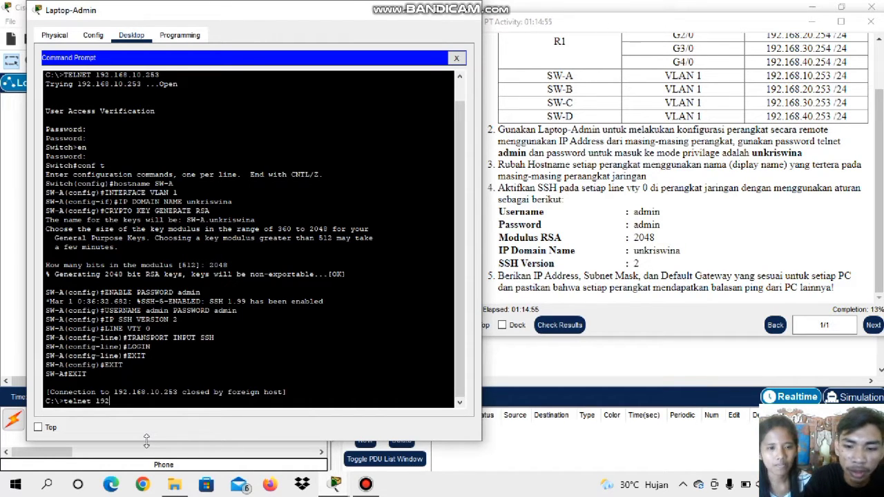
text(.168)
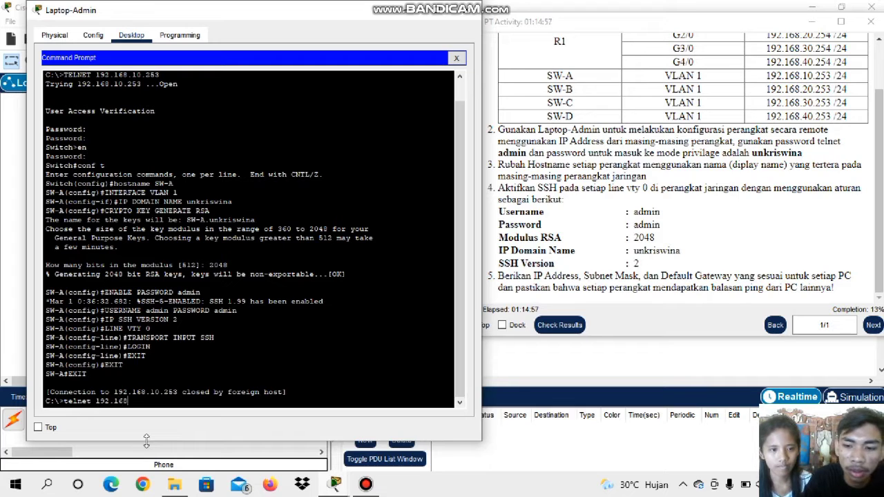
text(.)
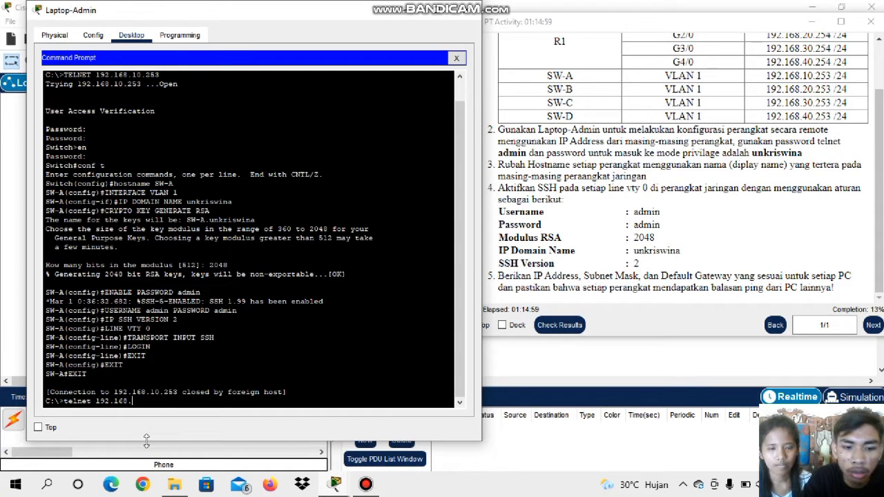
text(20)
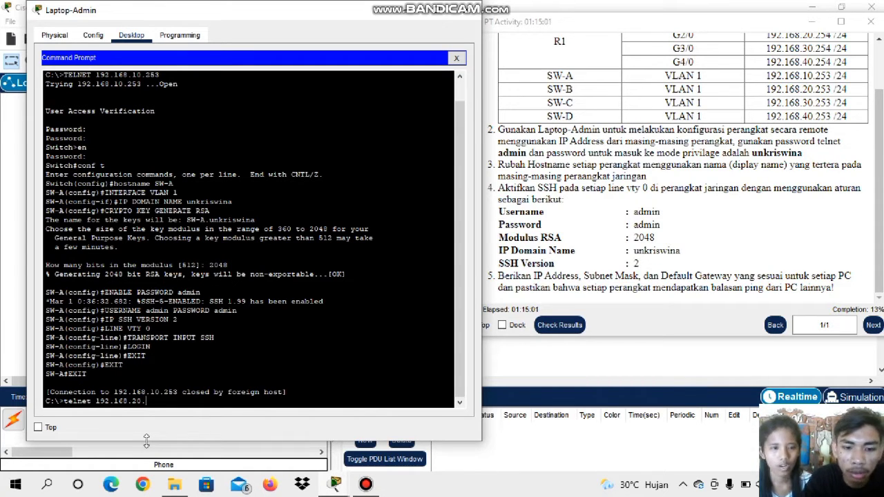
text(.253)
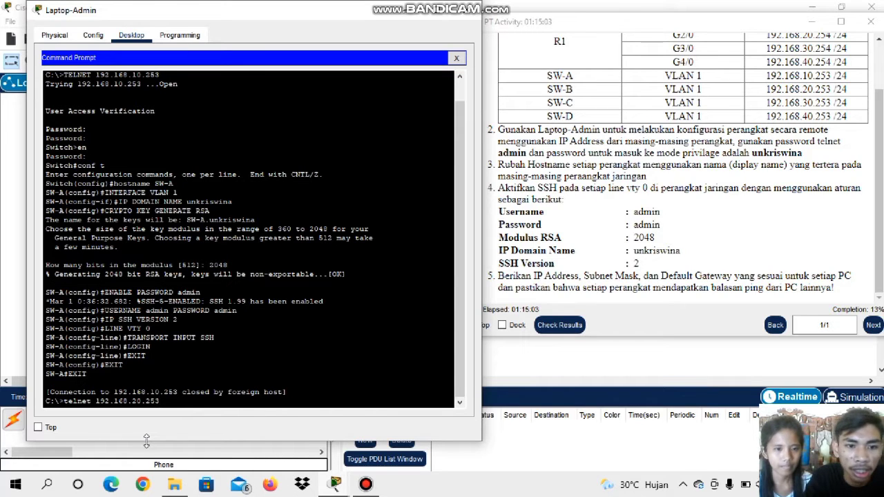
key(Return)
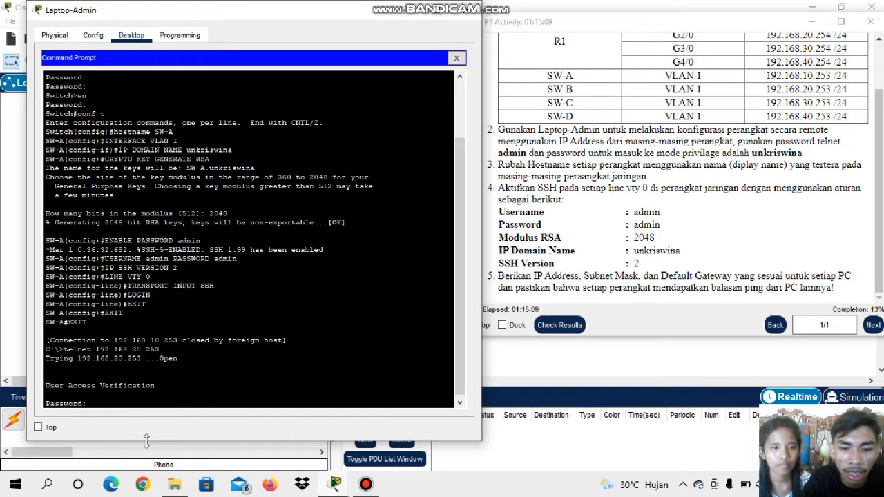
key(Return)
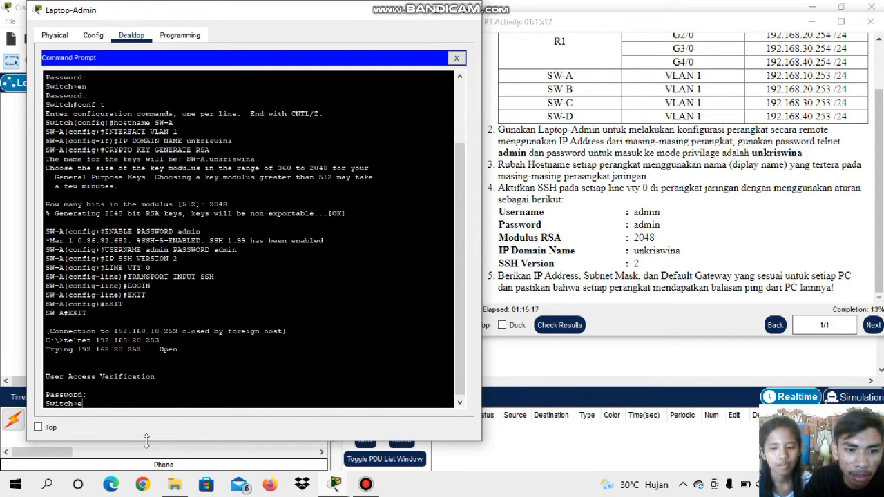
Enter privileged mode on SW-B with the en command and the privileged-mode password
text(en)
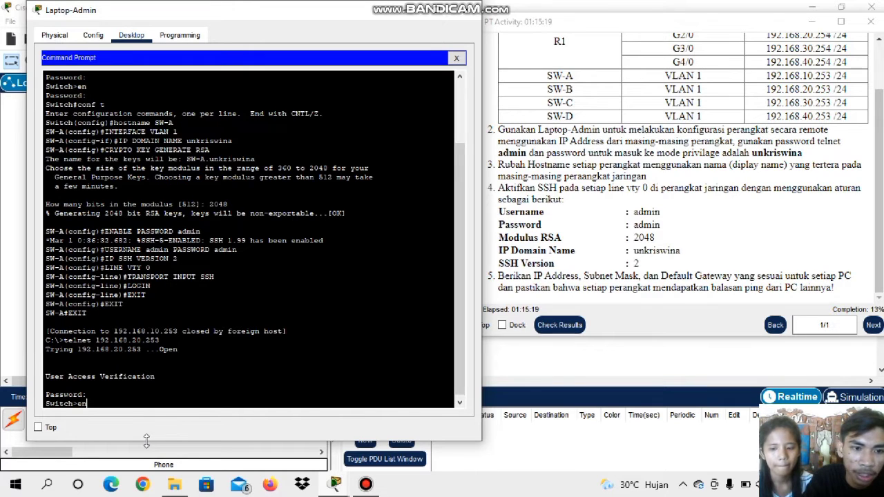
key(Return)
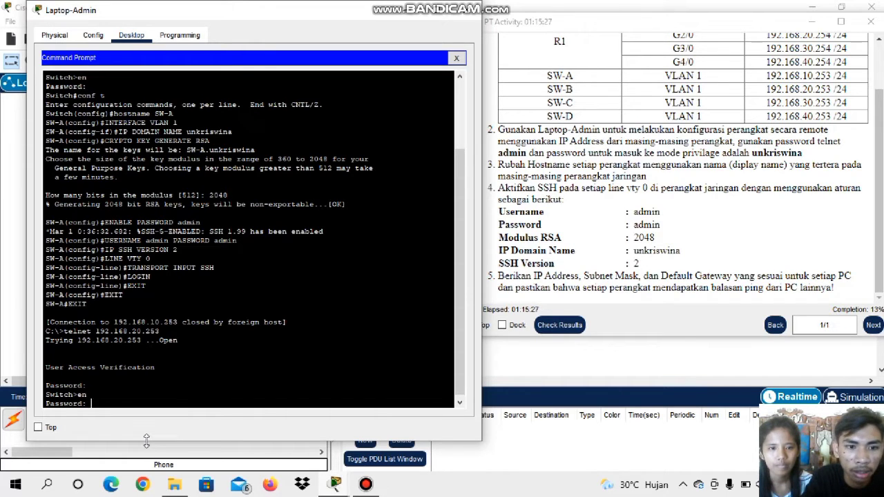
key(Return)
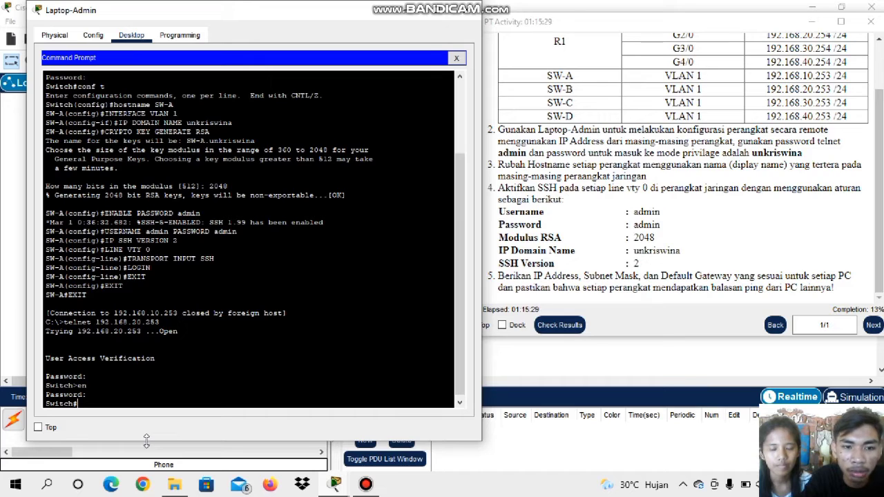
Enter global configuration mode on SW-B with conf t and set its hostname to SW-B
text(co)
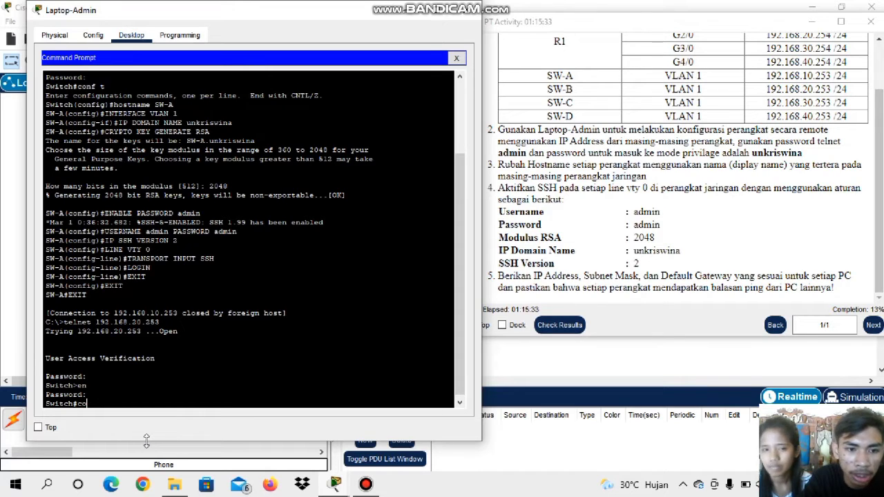
text(nf t)
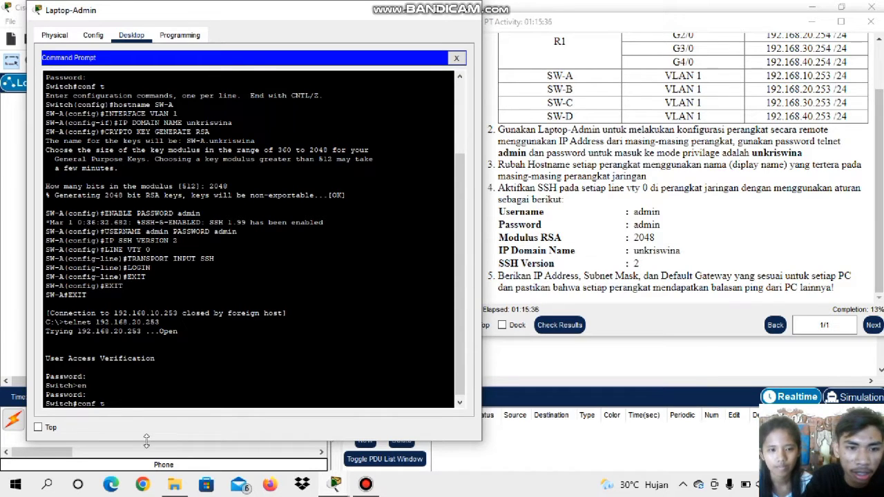
key(Return)
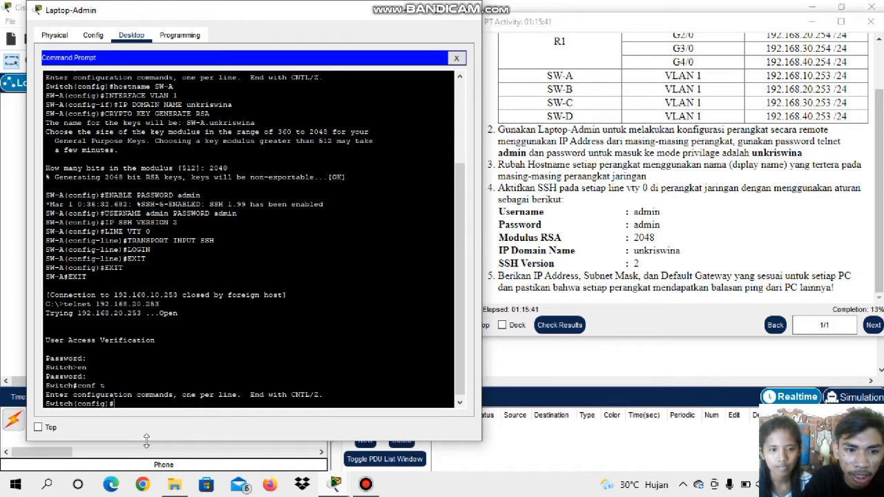
key(Caps_Lock)
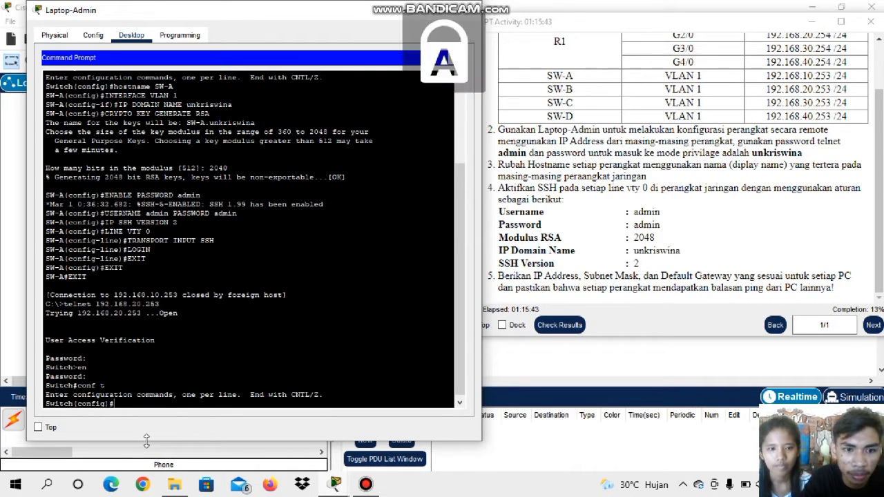
text(HOST)
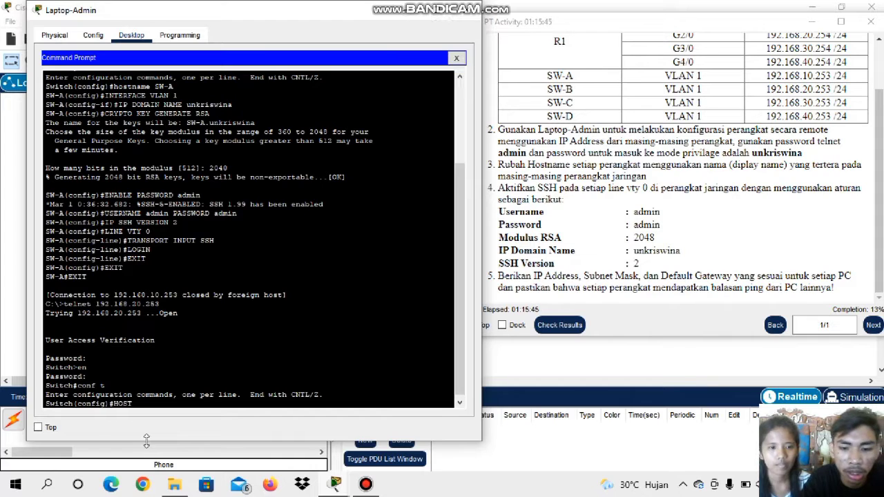
text(NAME)
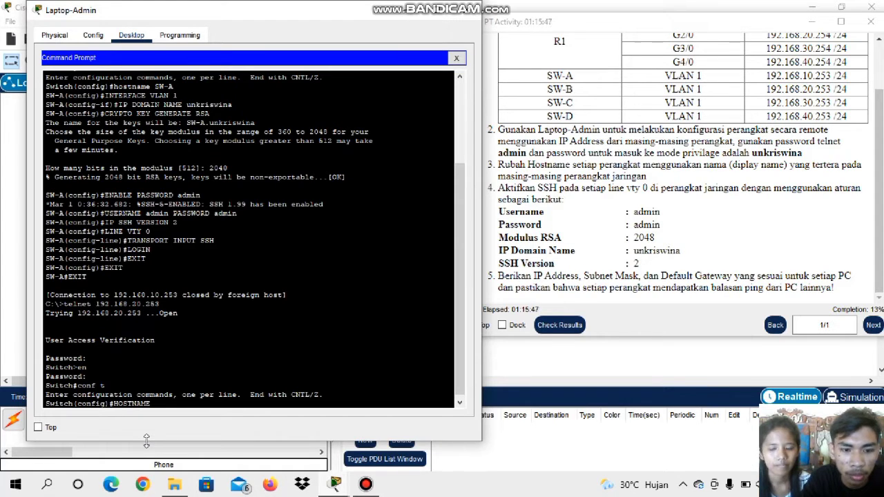
text( SW-B)
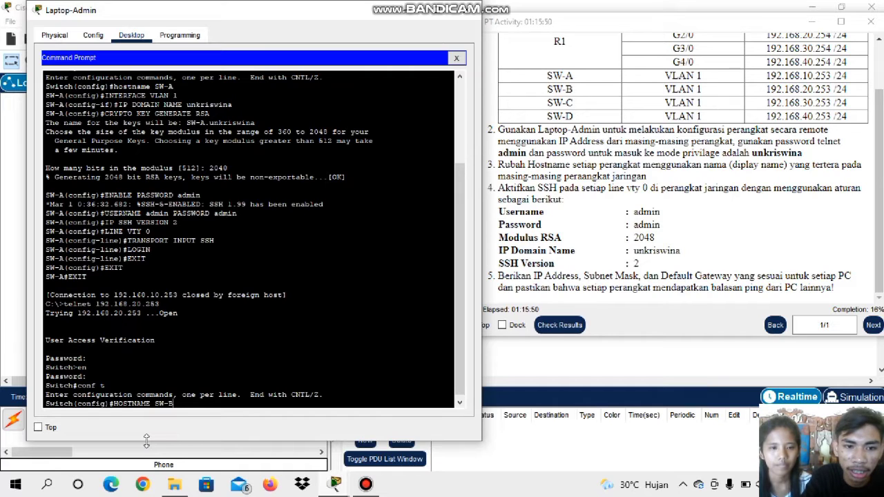
key(Return)
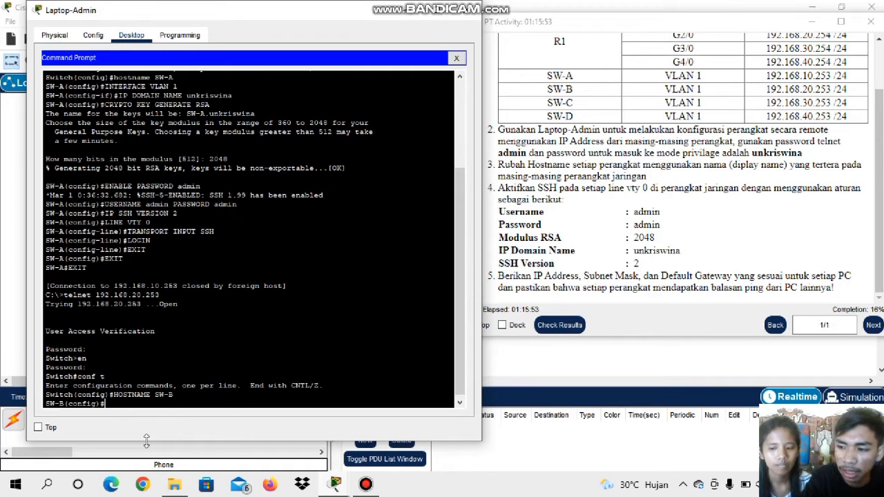
Enter interface configuration mode for VLAN 1 on SW-B with the INTERFACE VLAN 1 command
text(IN)
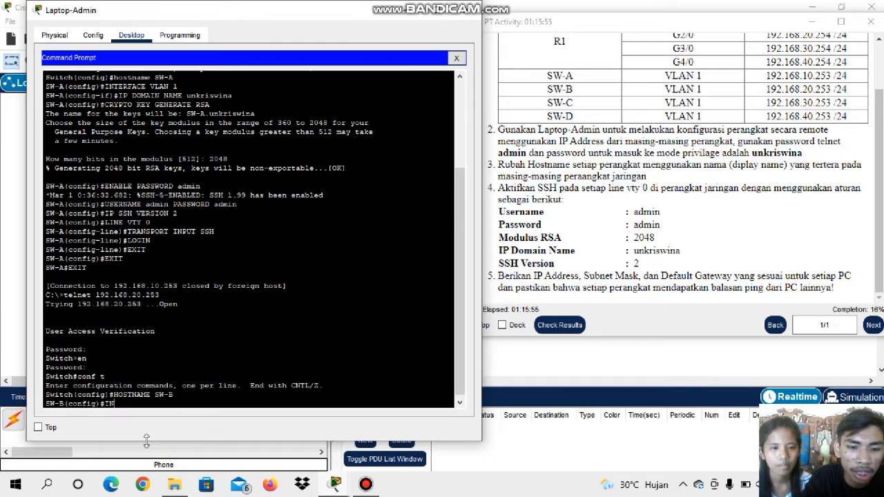
text(TER)
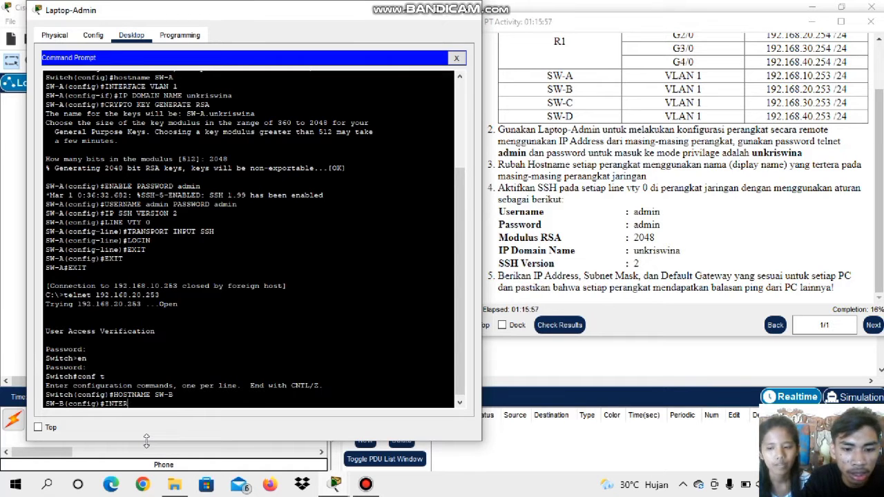
text(FACE )
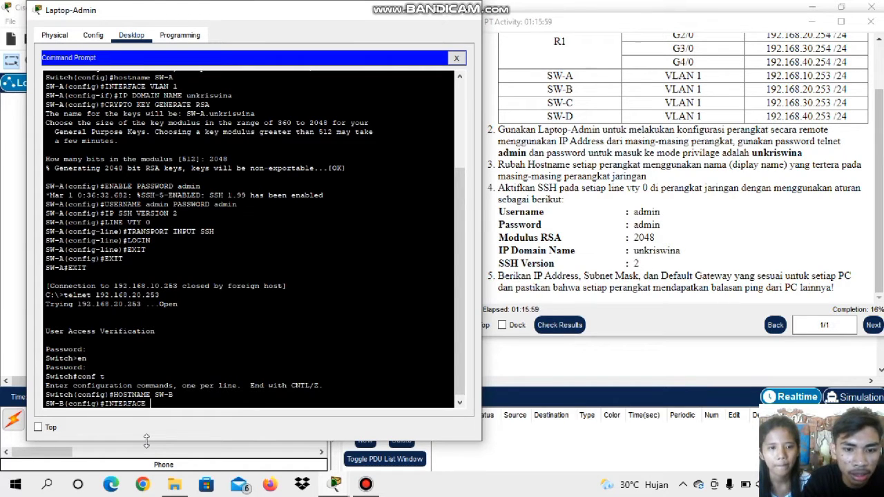
text(VLA)
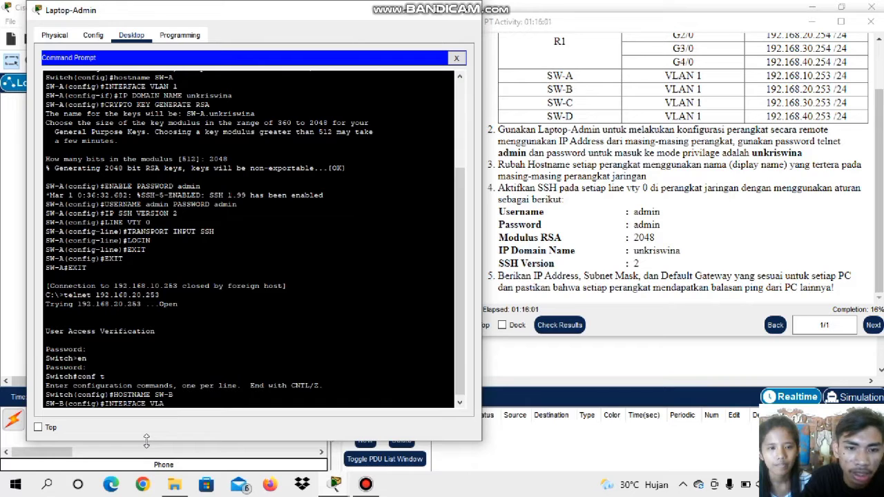
text(N 1)
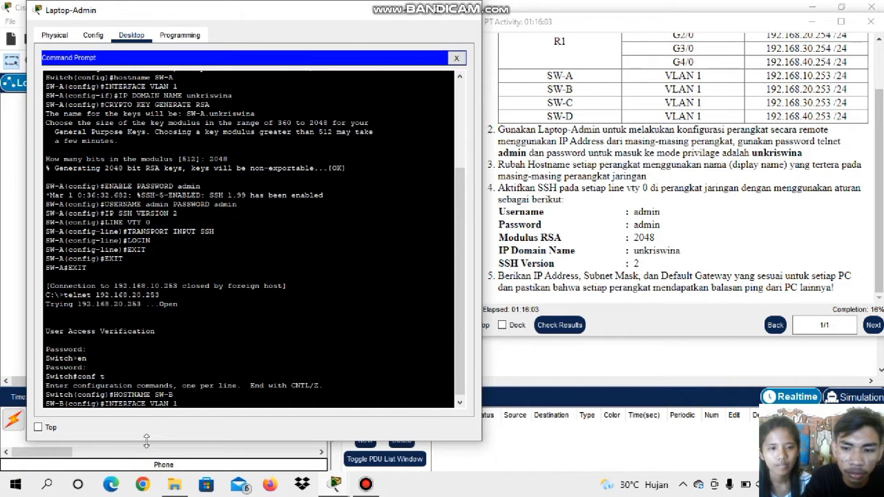
key(Return)
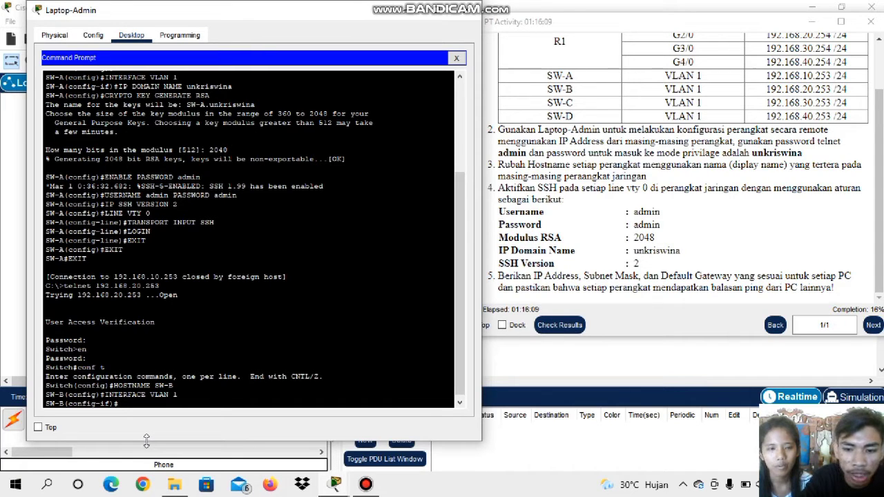
Set the IP domain name on SW-B to unkriswina with the IP DOMAIN NAME command
text(IP DOMA)
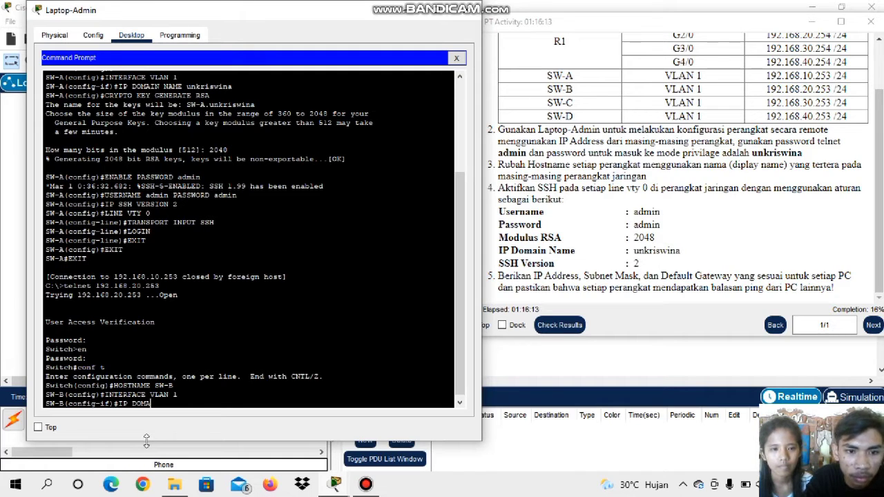
text(IN NAME)
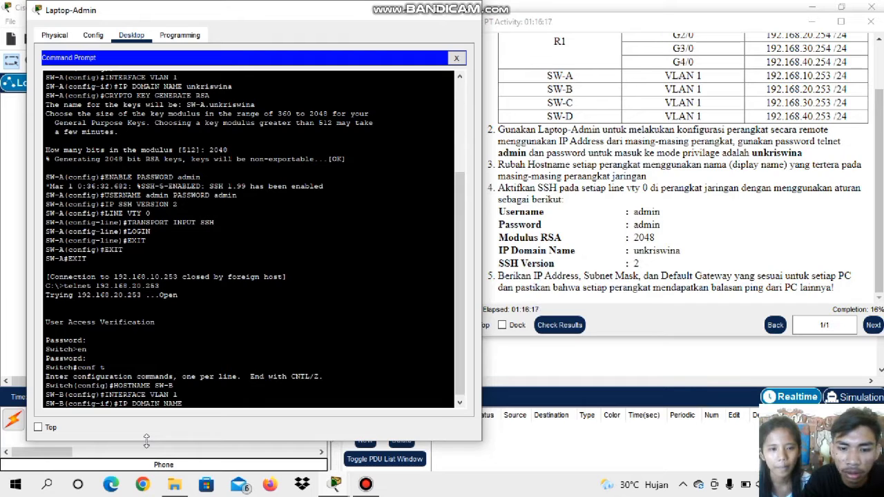
key(Caps_Lock)
text(unkriswina)
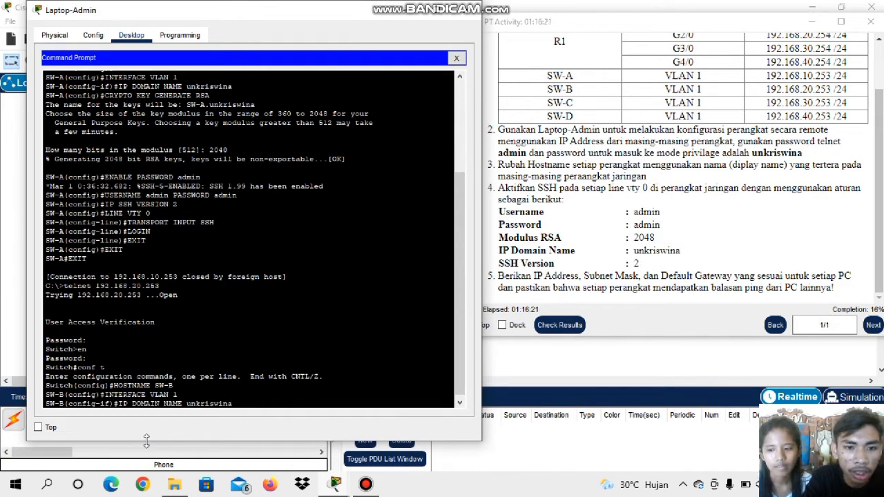
key(Return)
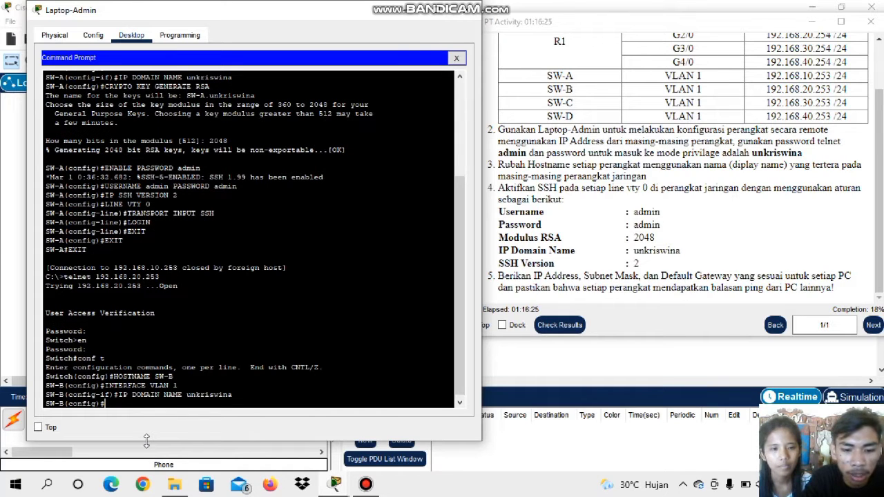
Try to generate RSA keys on SW-B with the command CRYPTO GENERATE RSA
key(Caps_Lock)
text(CR)
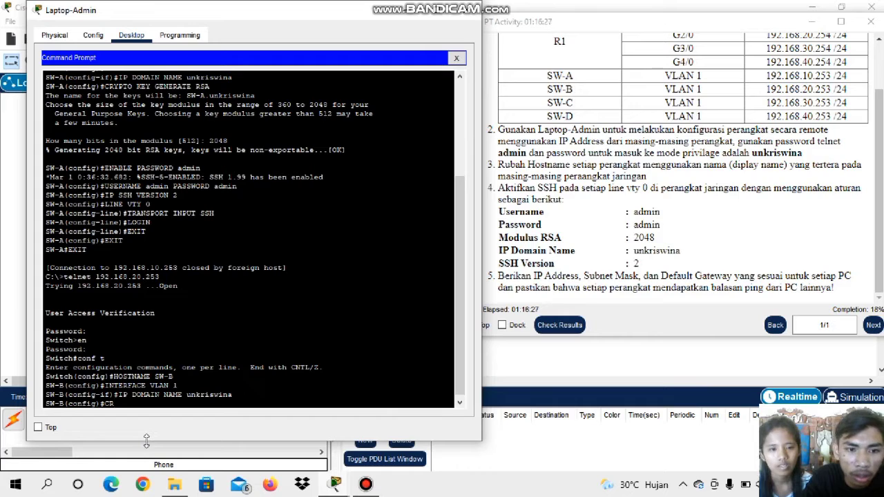
text(YPTO)
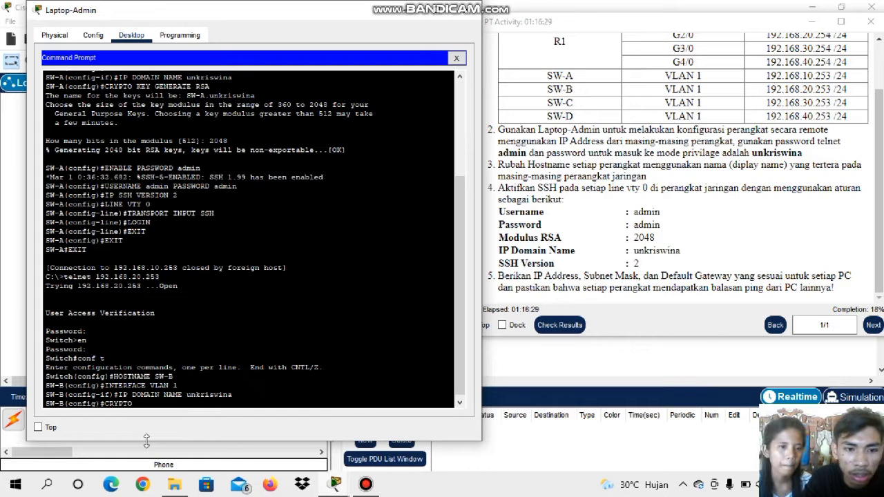
text( GENE)
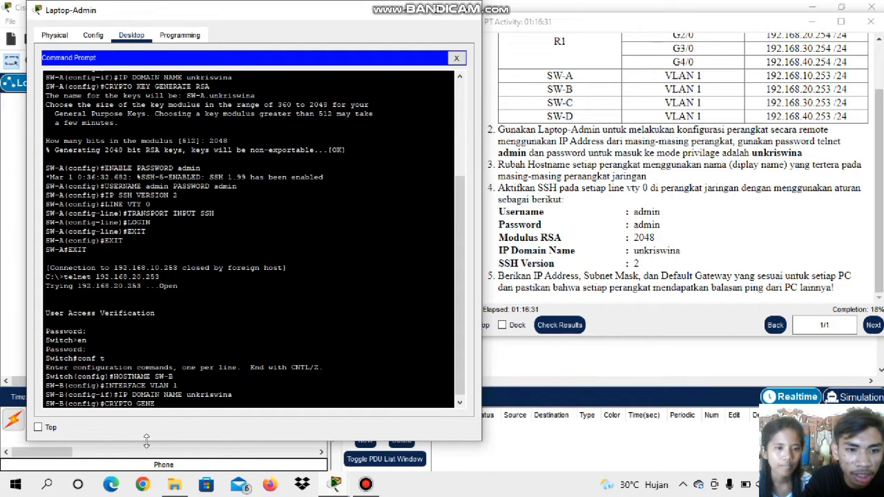
text(A)
key(BackSpace)
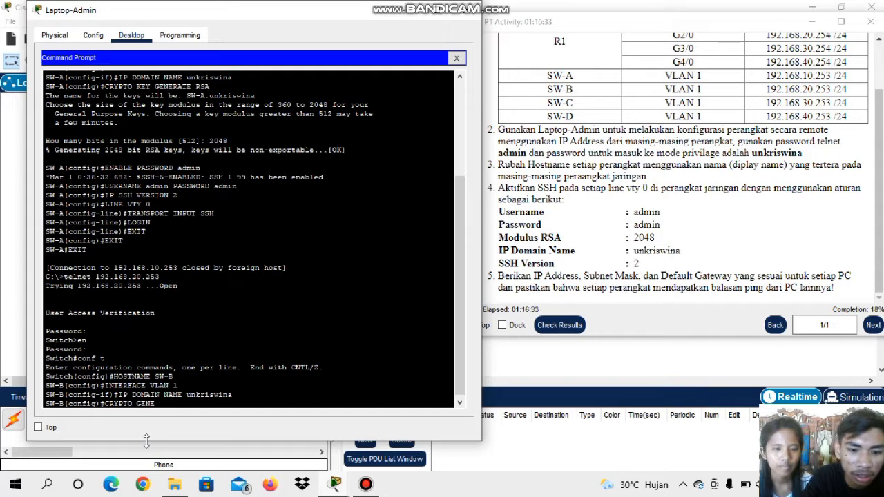
text(RATE)
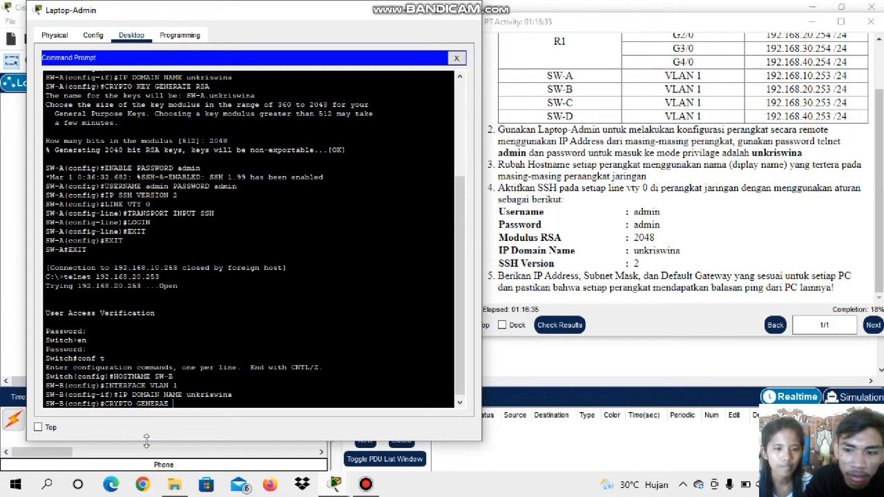
key(BackSpace)
text(TE RSA)
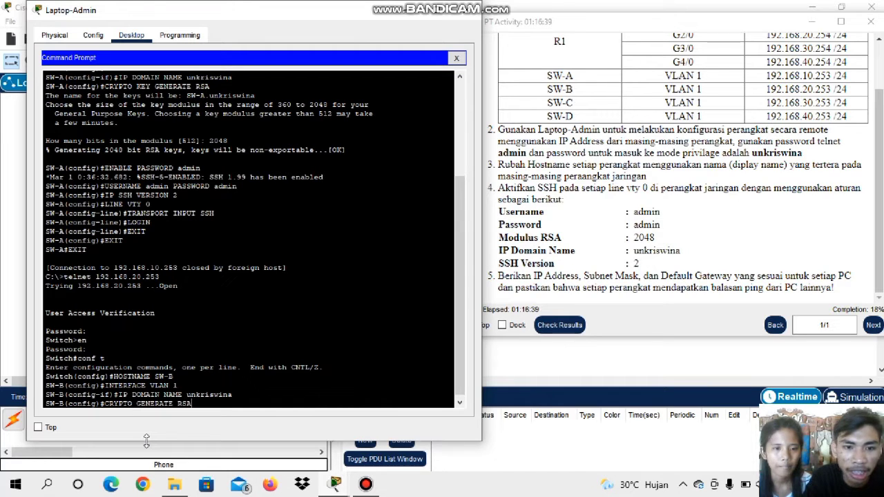
key(Return)
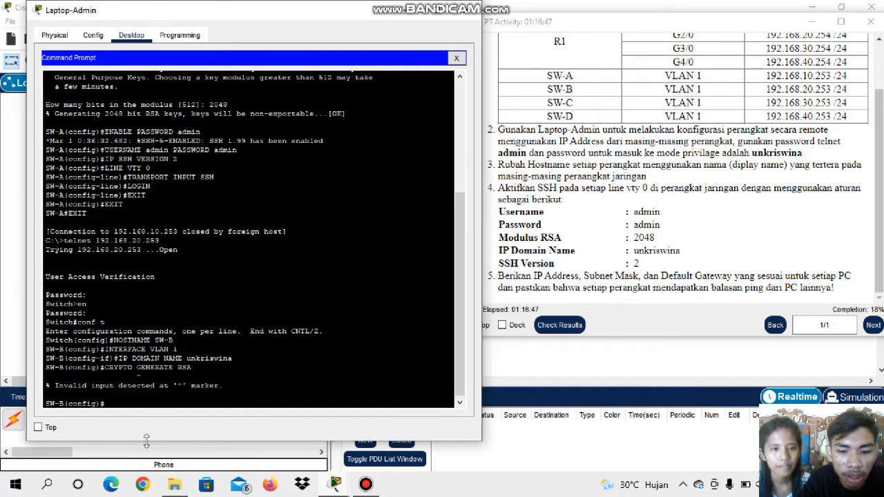
Generate RSA keys on SW-B with CRYPTO KEY GENERATE RSA, using a 2048-bit modulus
text(CR)
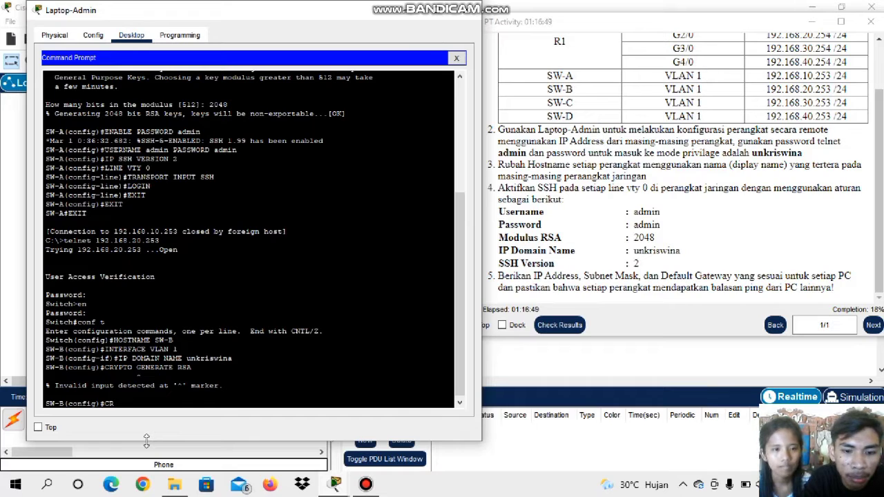
text(YP)
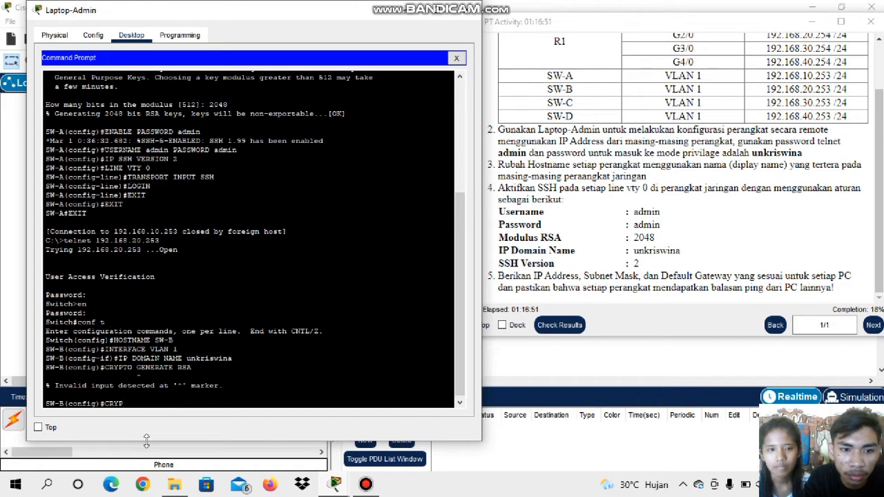
text(TO KEY)
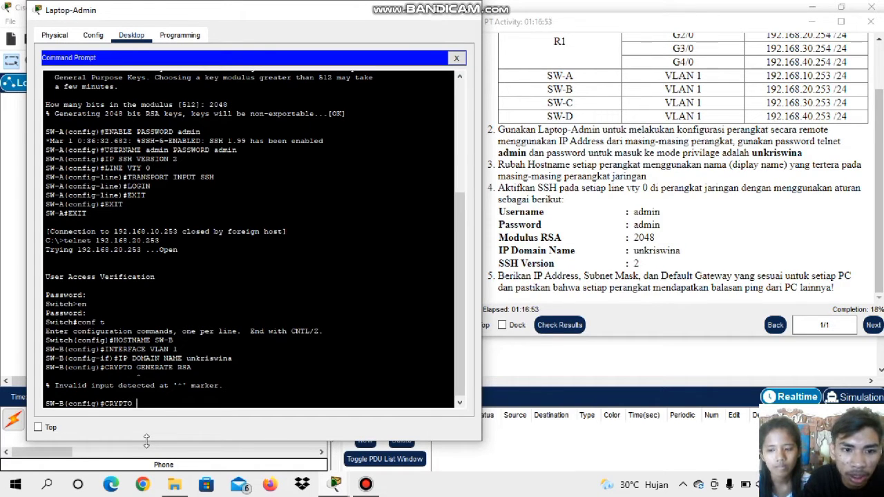
text( GE)
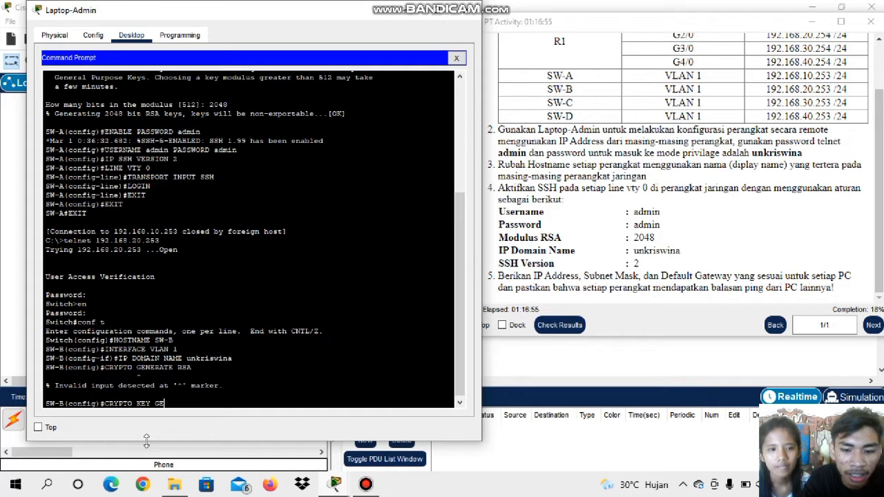
text(NERATE)
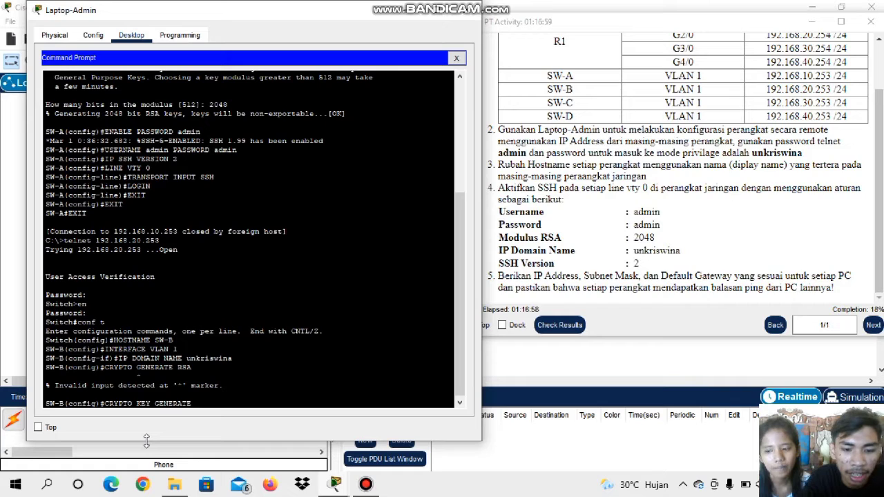
text( RSA)
key(Return)
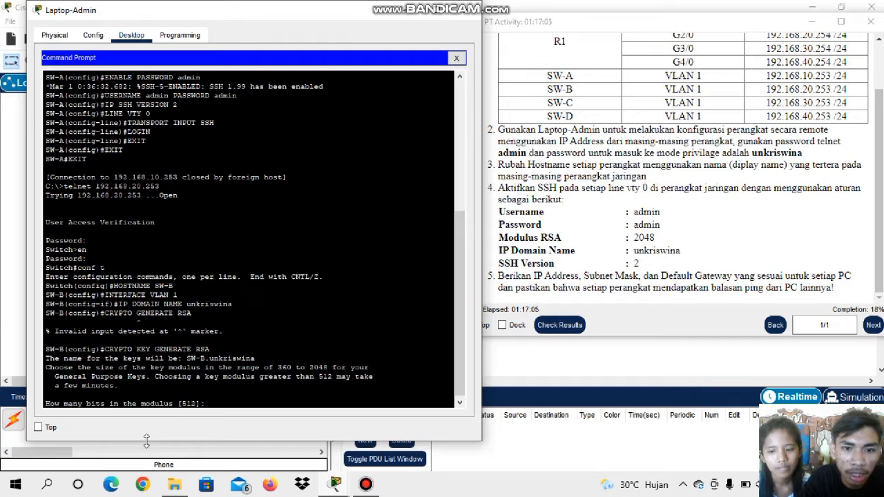
text(20)
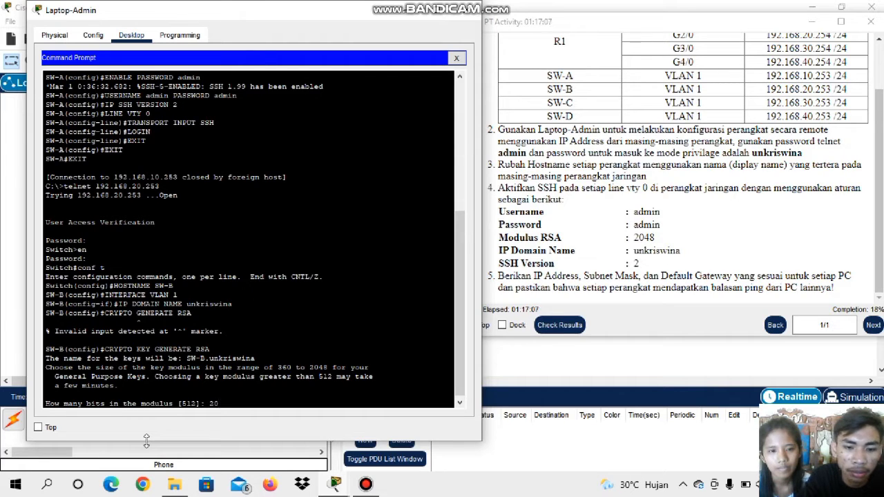
text(48)
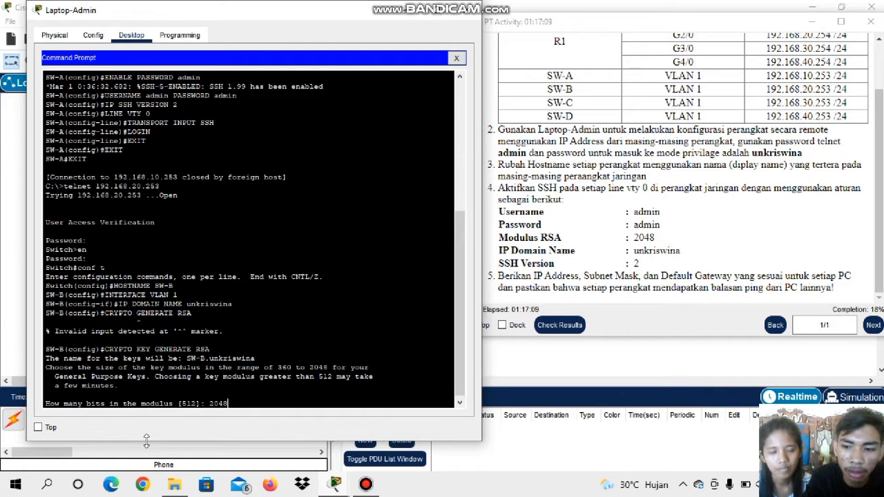
key(Return)
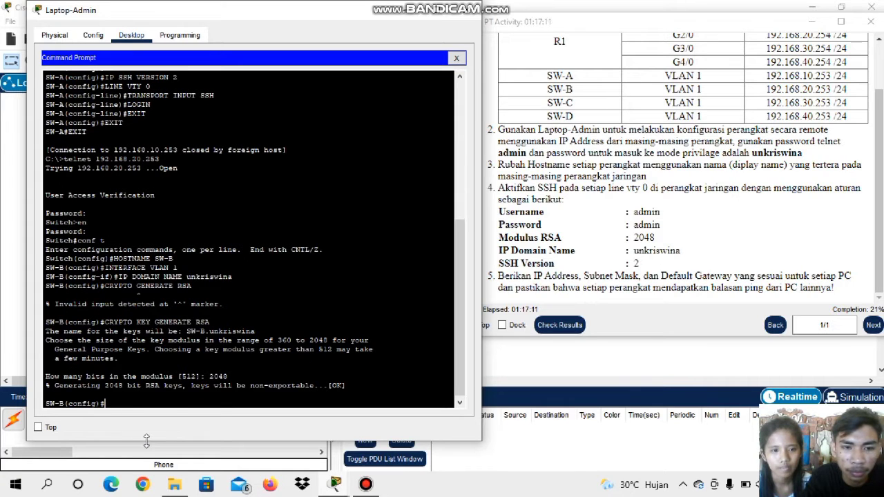
click(365, 484)
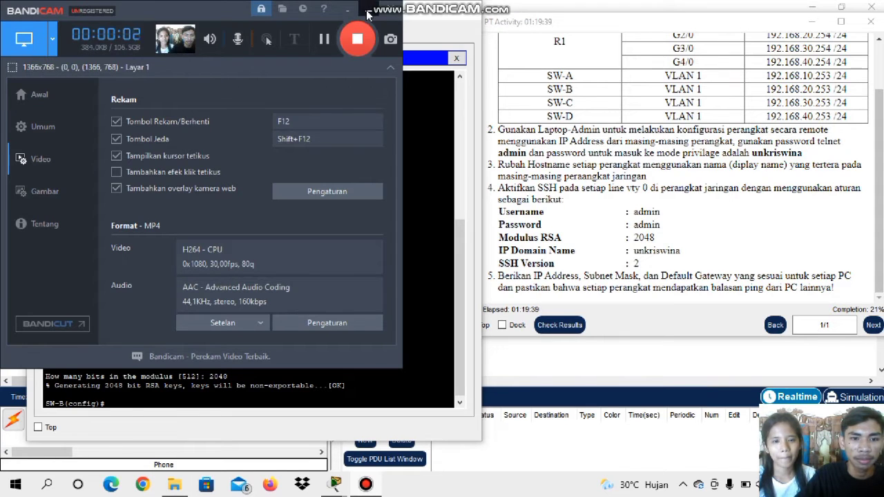
Set the privileged-mode password on SW-B with the ENABLE PASSWORD command
click(368, 9)
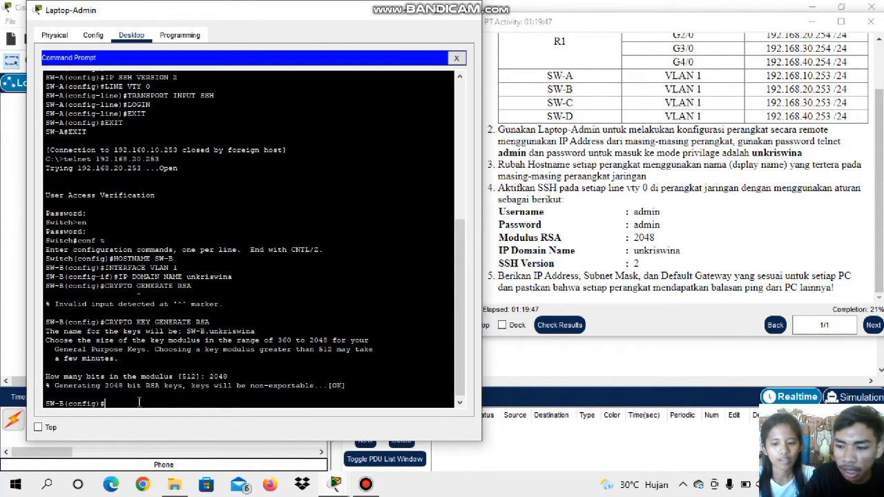
text(EN)
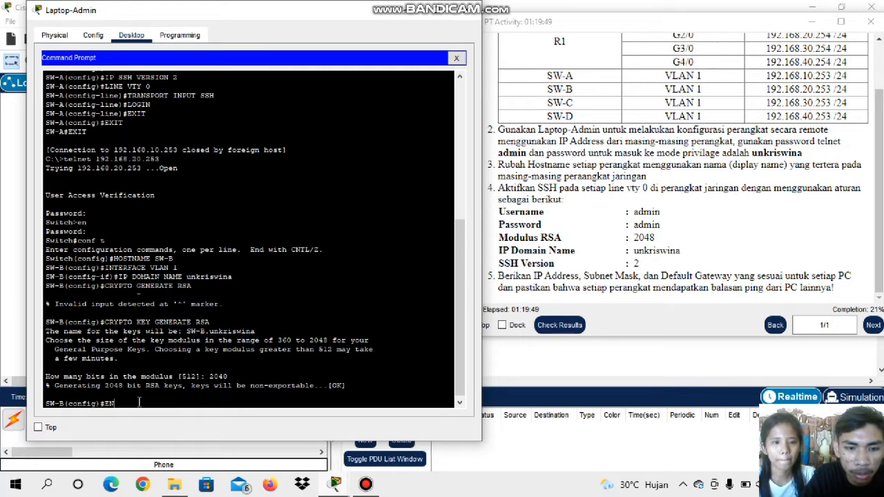
text(ABLE PASSW)
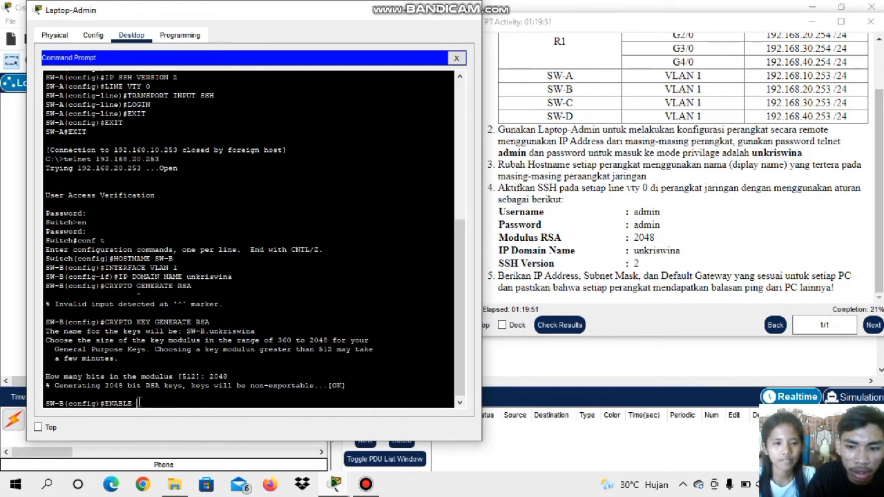
text(ORD)
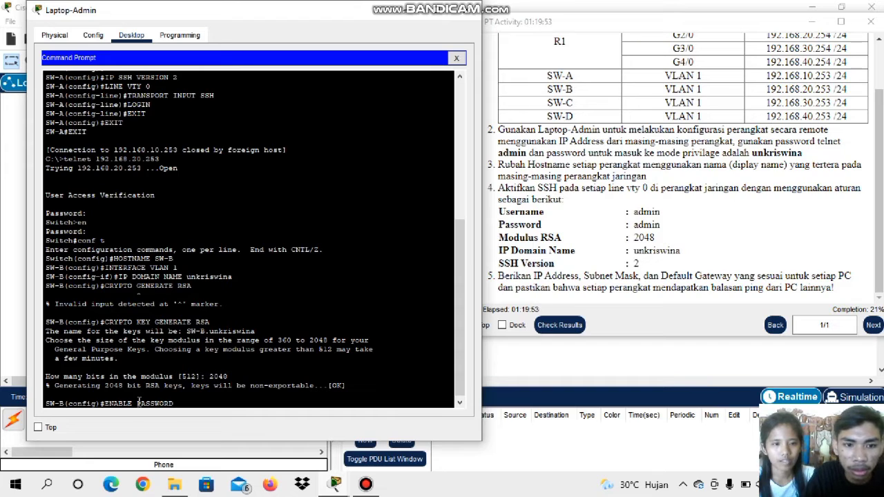
key(Caps_Lock)
text(ad)
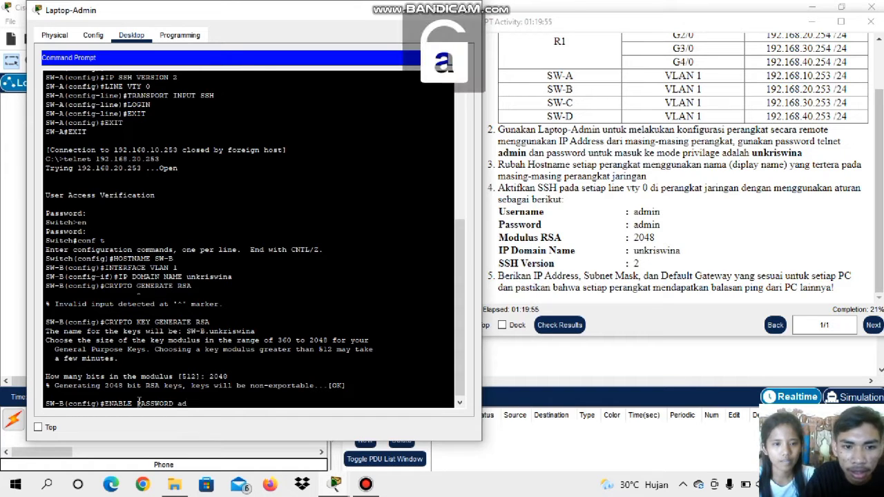
text(min)
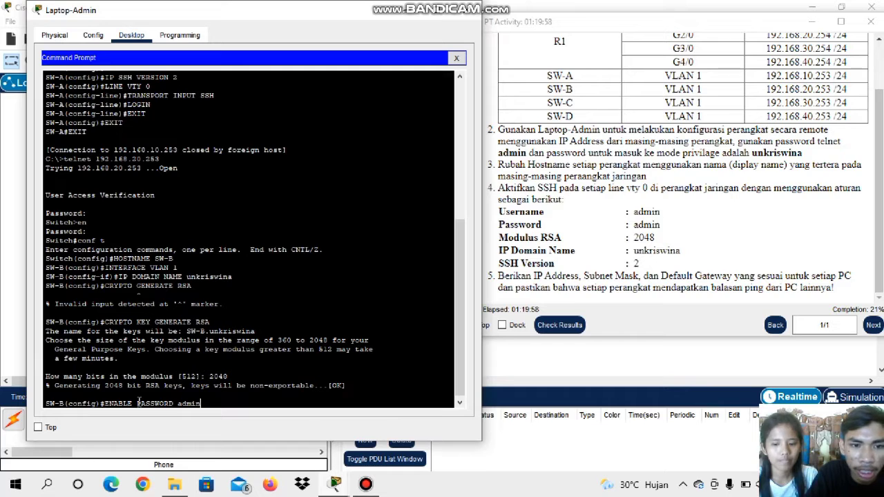
key(Return)
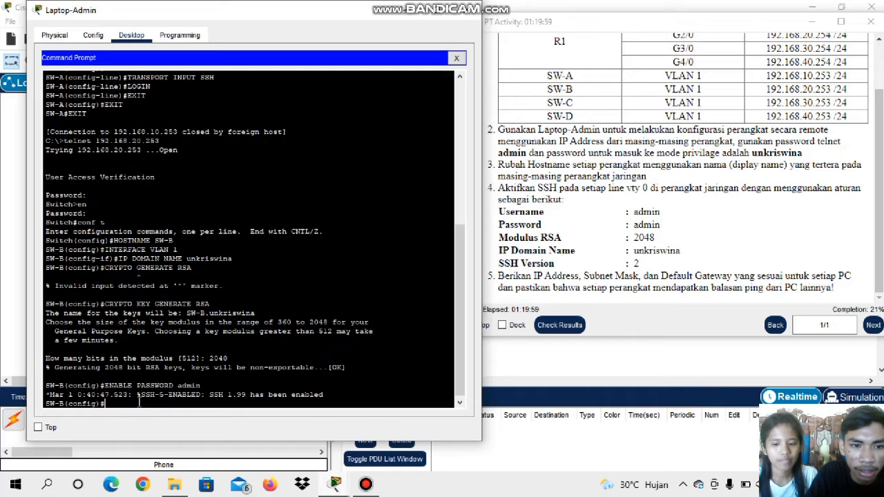
Create the local user admin on SW-B with its account password, using the USERNAME and PASSWORD command
key(Caps_Lock)
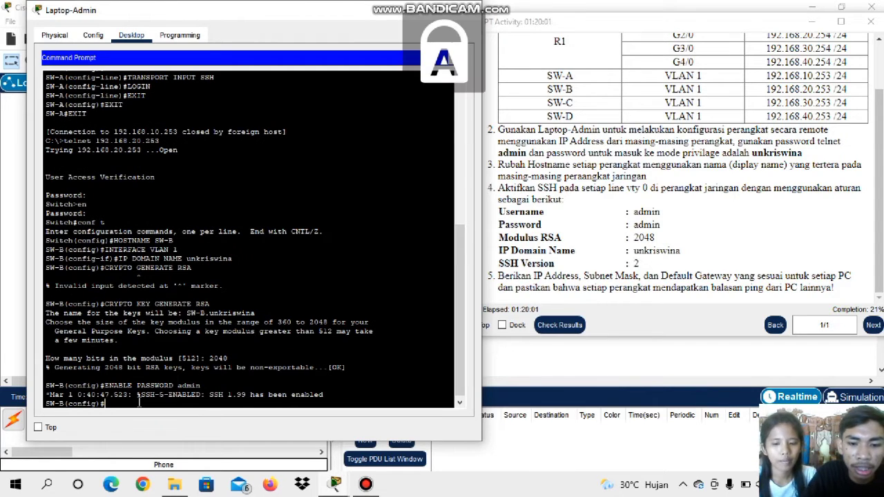
text(U)
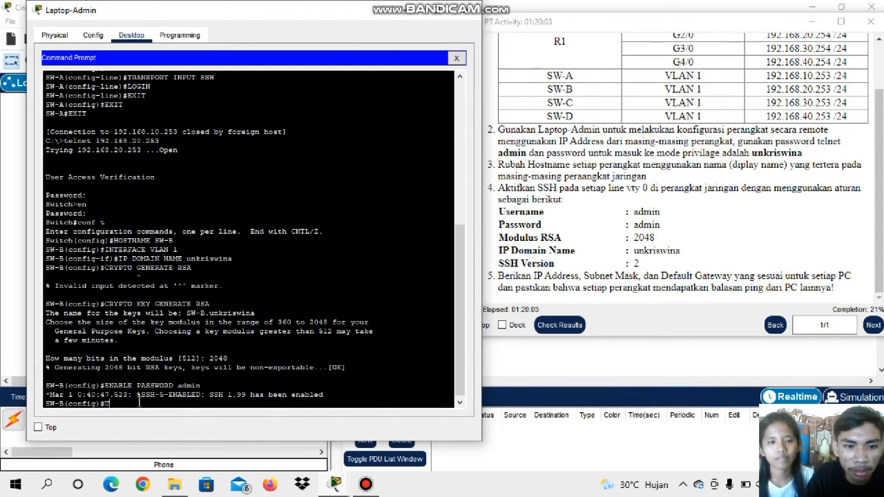
text(SERNAME)
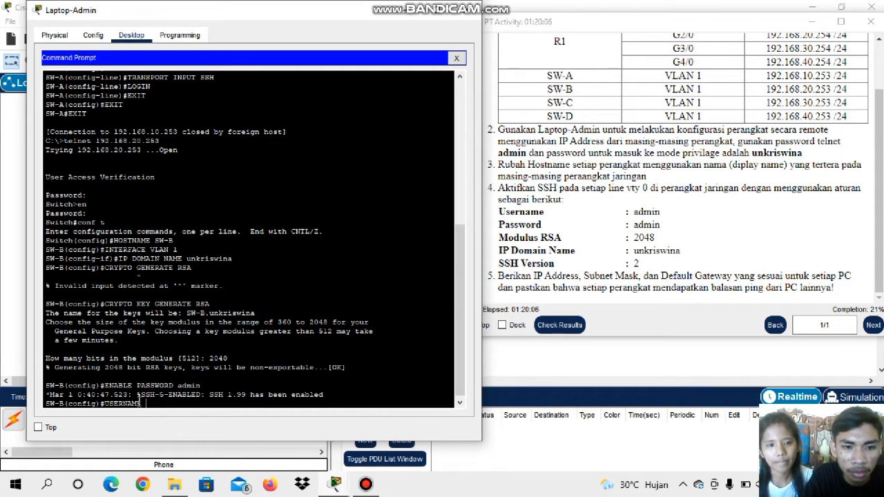
key(Caps_Lock)
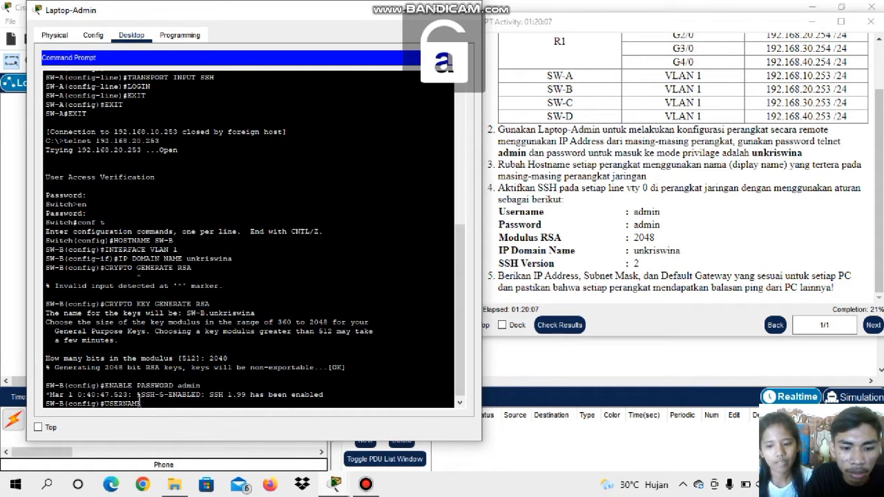
text(admin)
key(Caps_Lock)
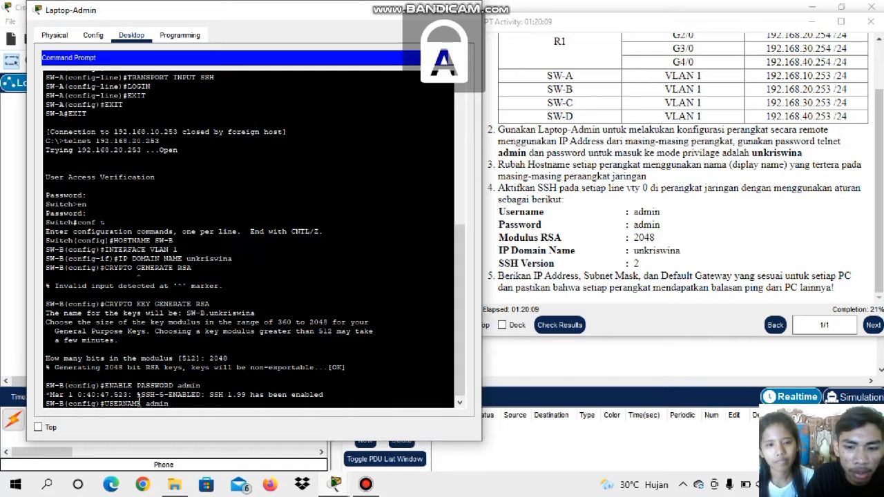
text(PASSWORD)
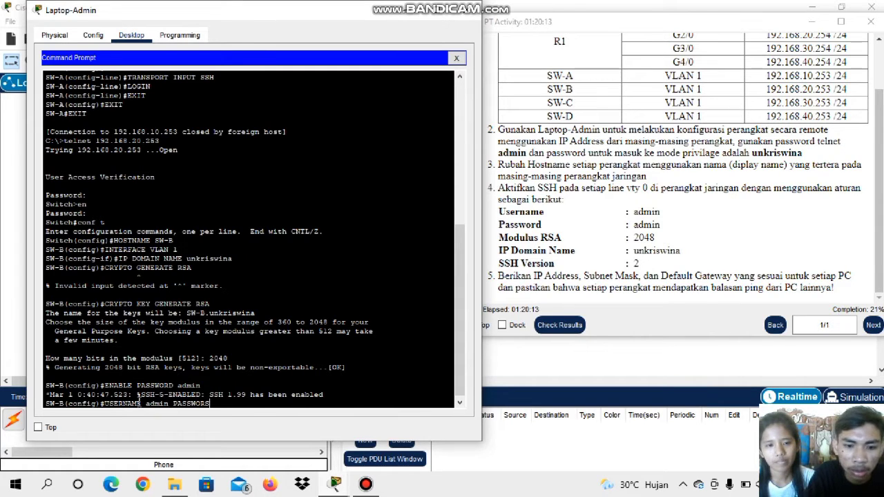
text( ad)
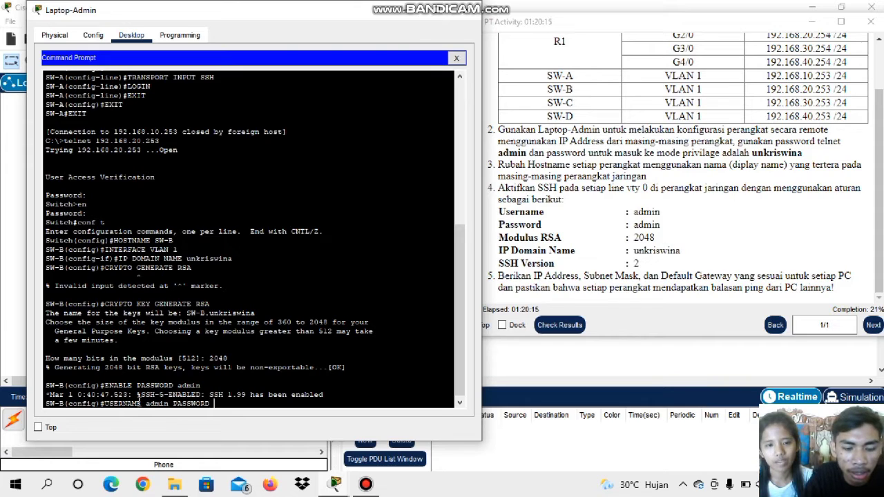
text(m)
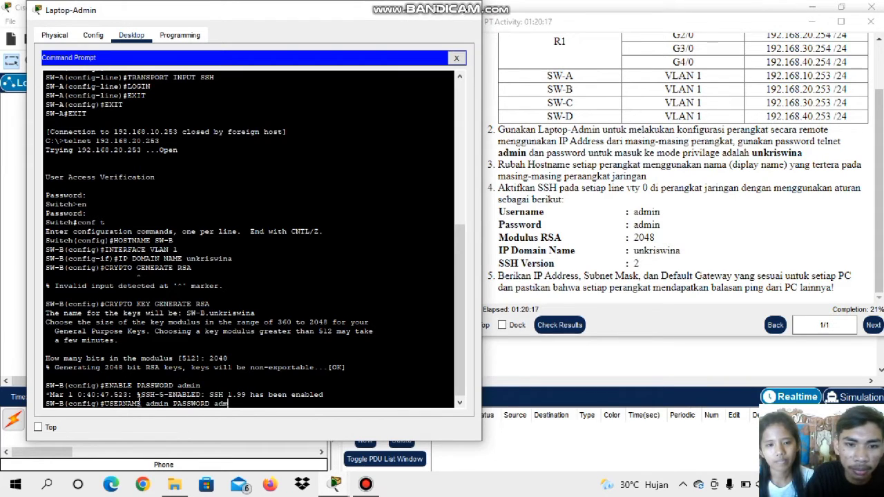
text(in)
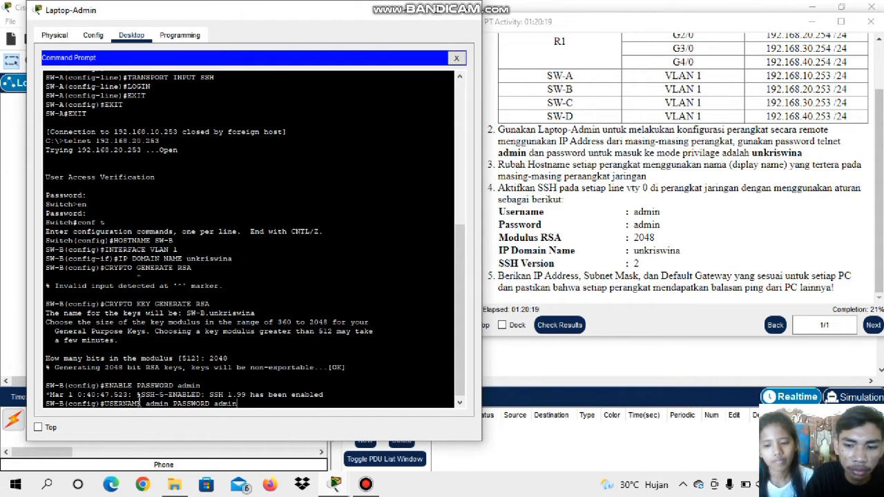
key(Return)
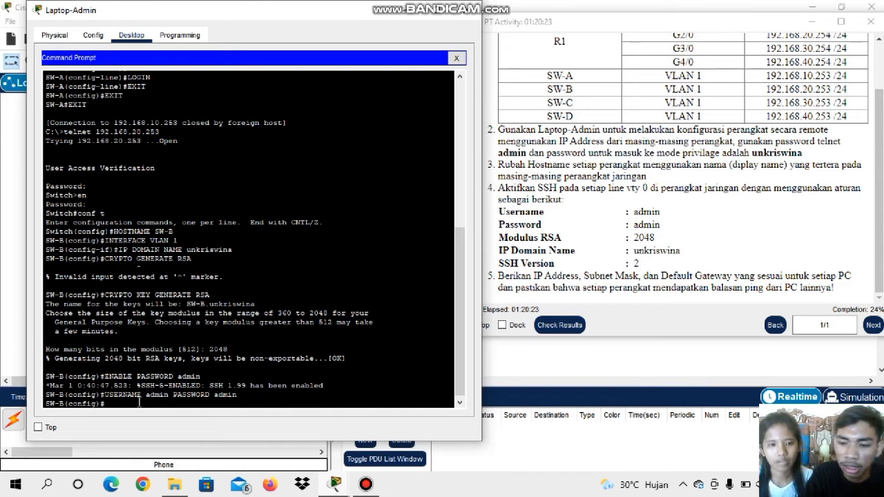
Set SW-B to SSH version 2 with the IP SSH VERSION command
text(IP)
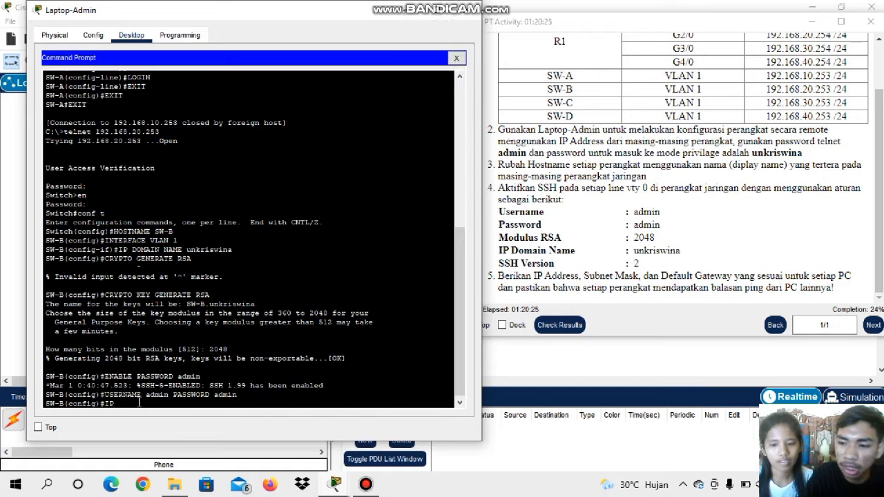
text( SSH )
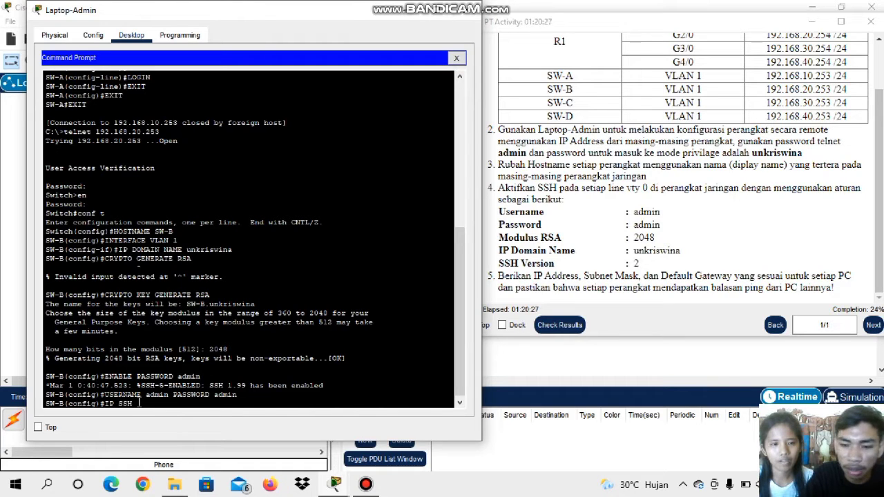
text(VERSION 2)
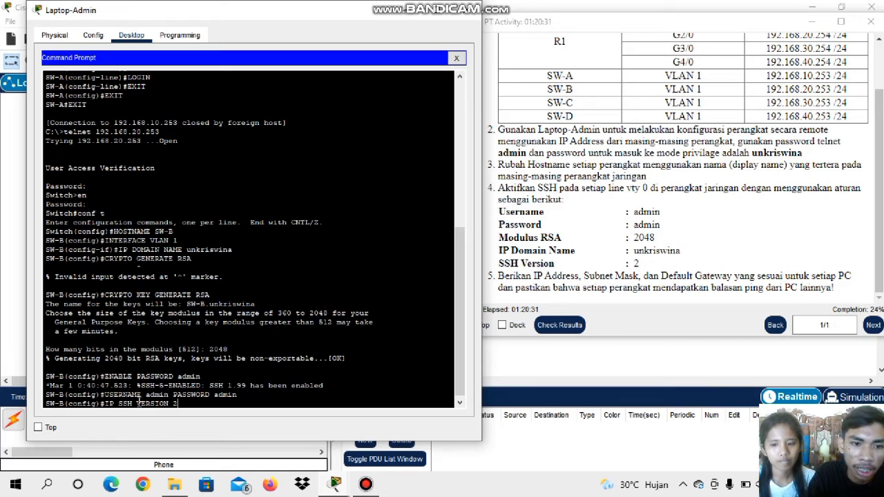
key(Return)
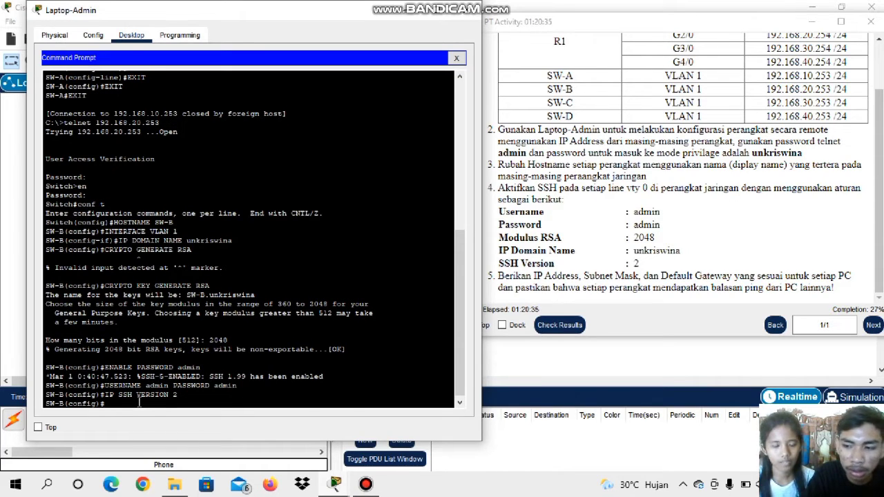
Enter LINE VTY 0 on SW-B and limit its incoming connections to SSH with TRANSPORT INPUT SSH
text(L)
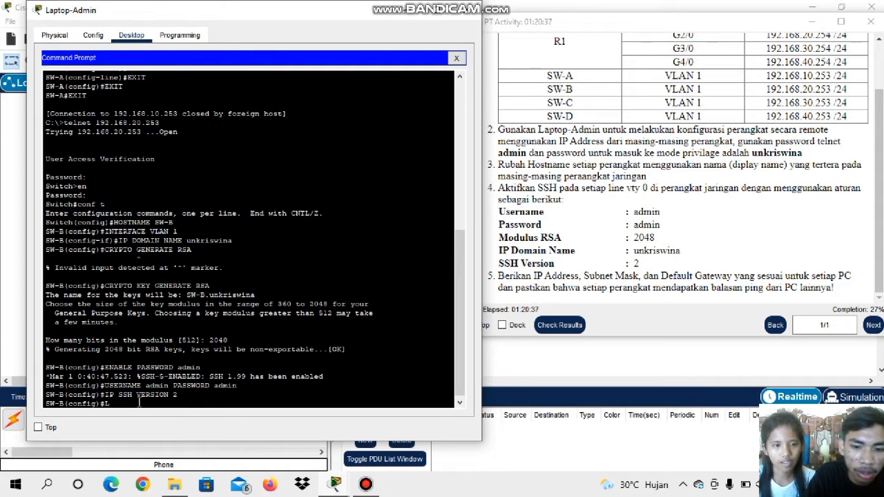
text(INE VTY)
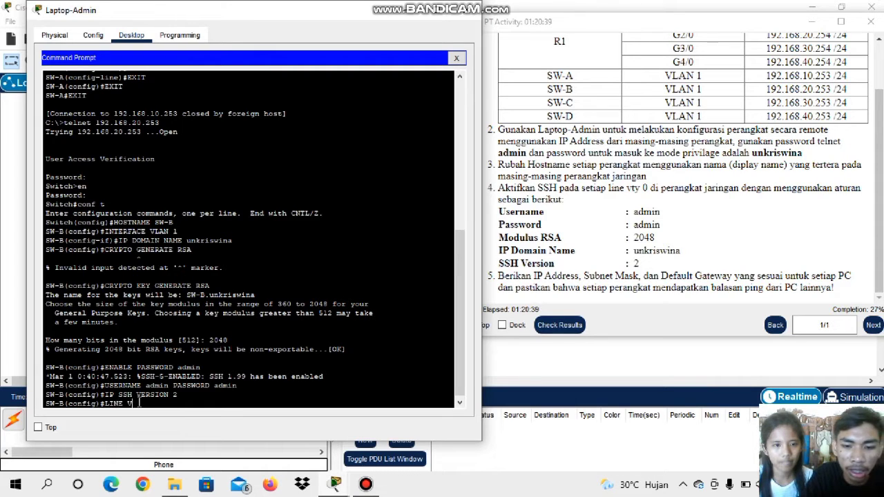
text( 0)
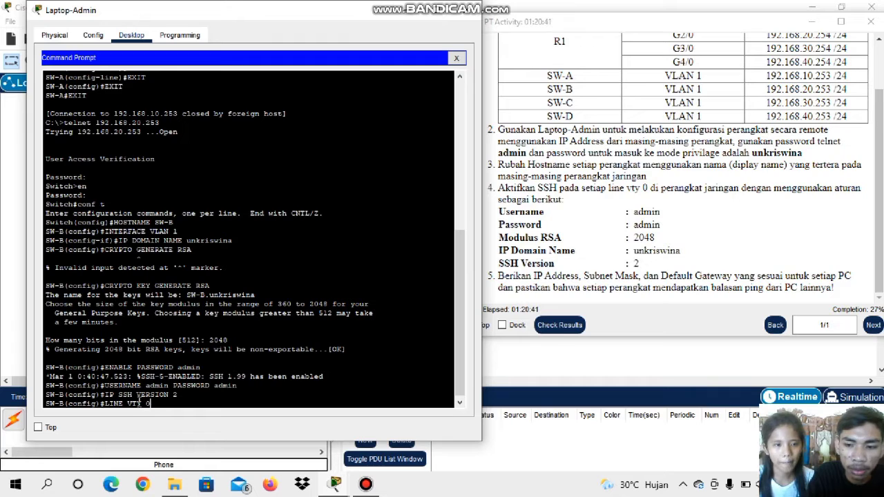
key(Return)
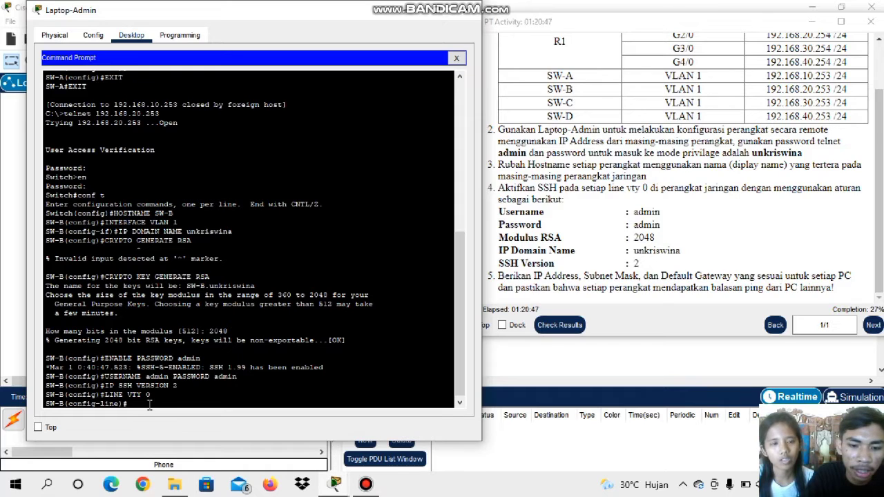
text(TRANS)
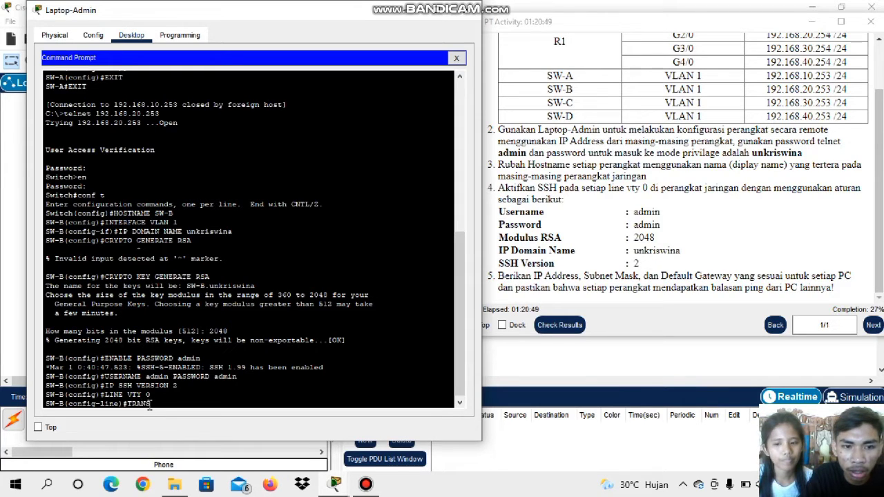
text(P)
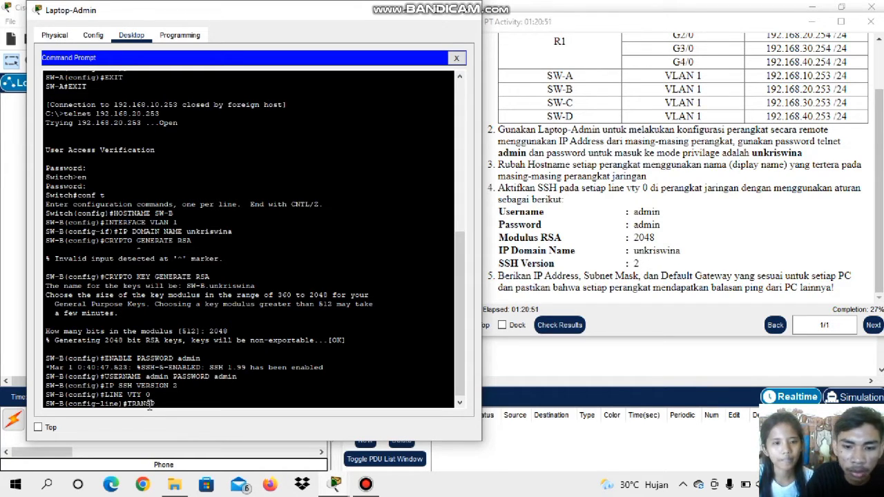
text(ORT IN)
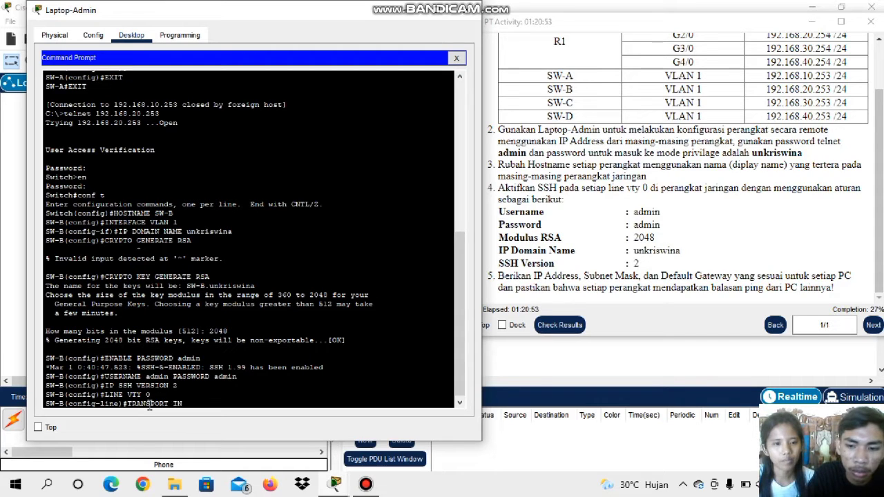
text(PUT SSH)
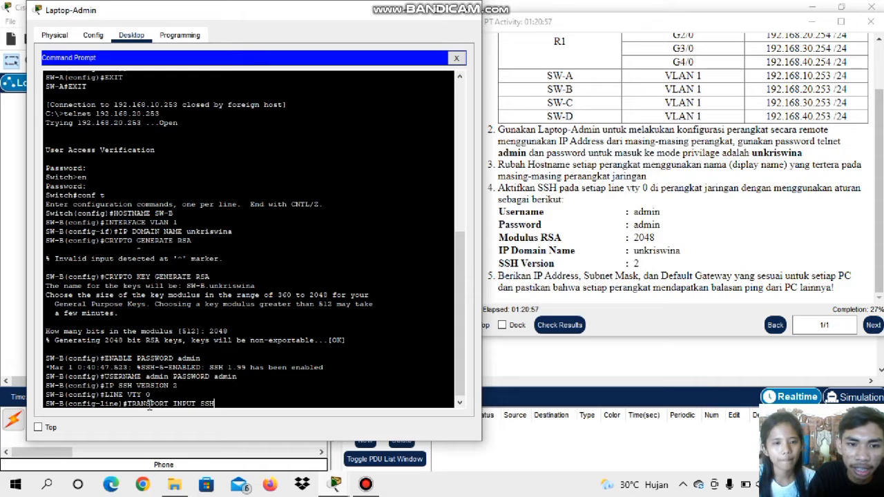
key(Return)
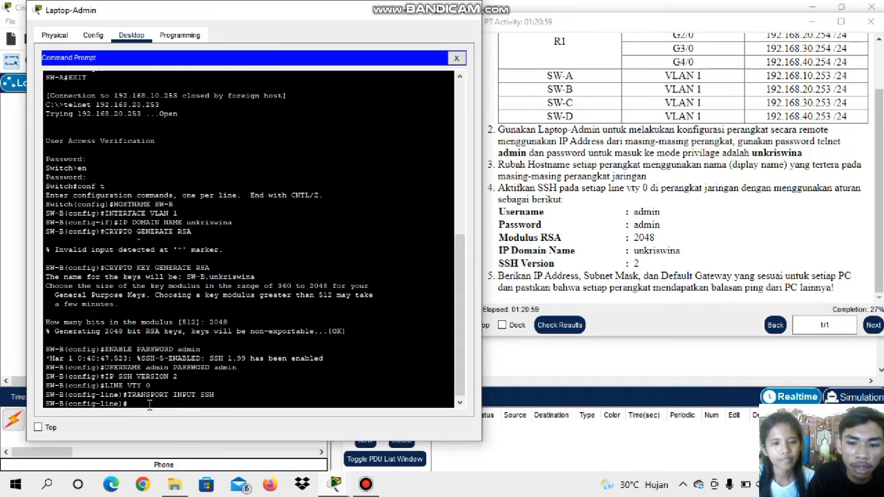
Enable login on SW-B's VTY line 0 with the LOGIN command
text(LOGI)
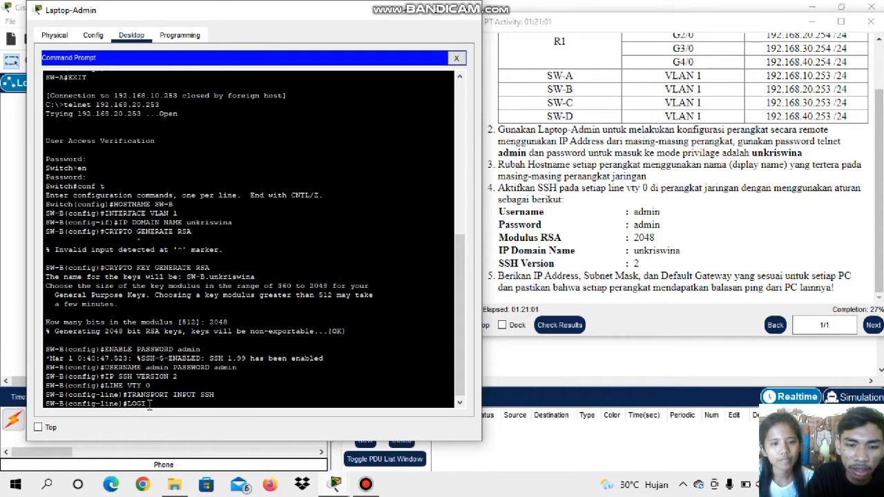
text(N)
key(Return)
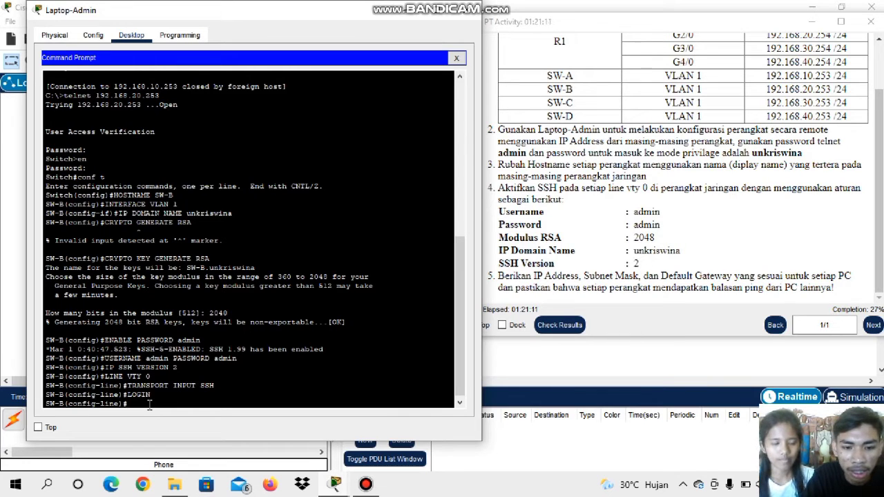
Exit SW-B's line, global configuration and privileged modes to close its Telnet session
text(EXIT)
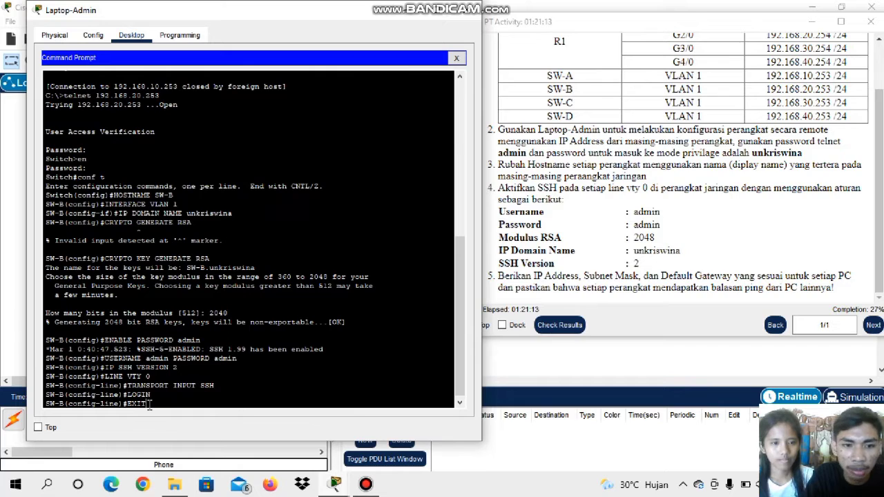
key(Return)
text(E)
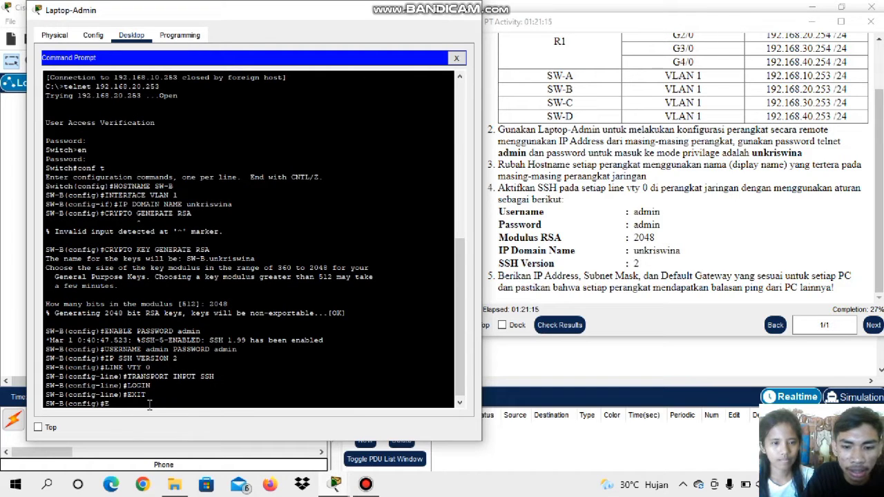
text(XIT)
key(Return)
text(EXIT)
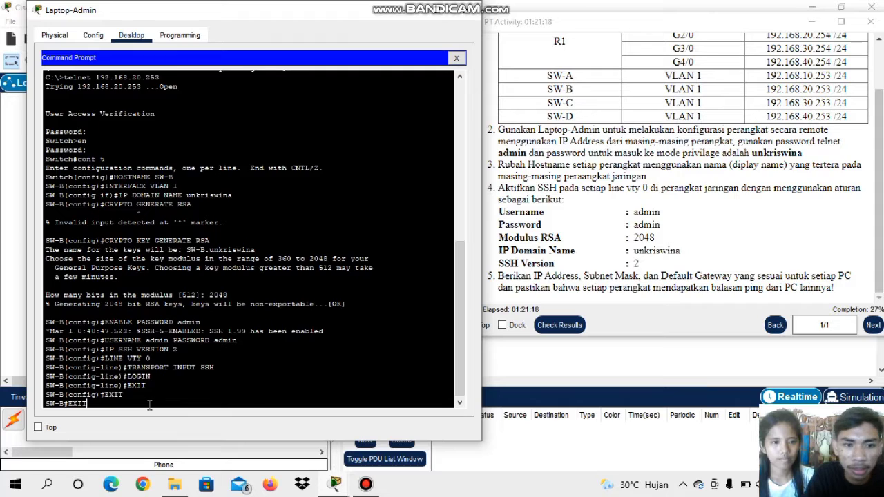
key(Return)
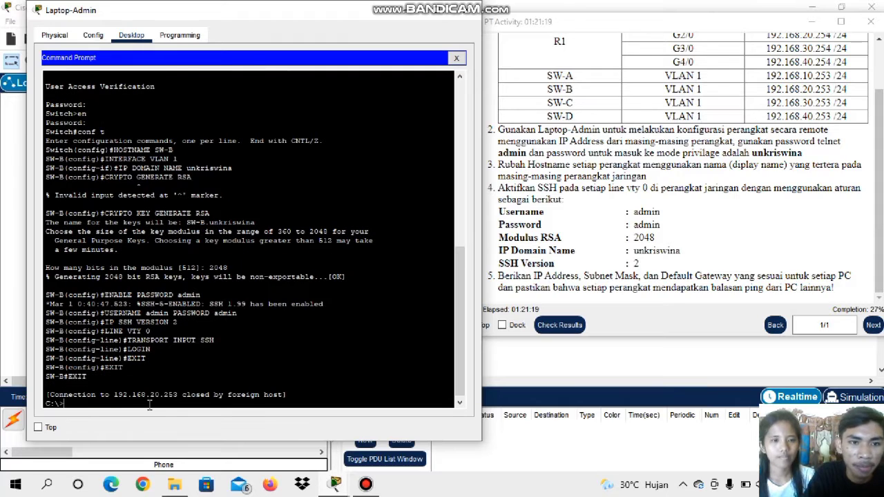
Open a Telnet session from Laptop-Admin's command prompt to SW-C at 192.168.30.253
click(403, 10)
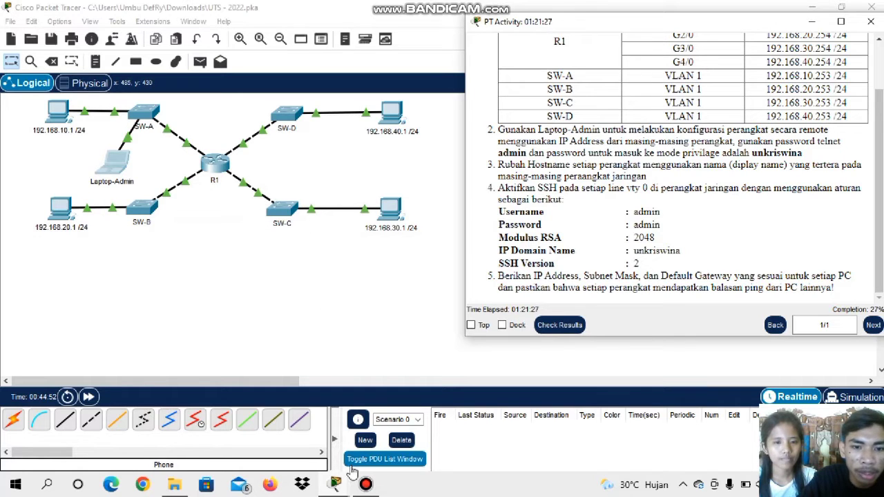
mouse_move(335, 486)
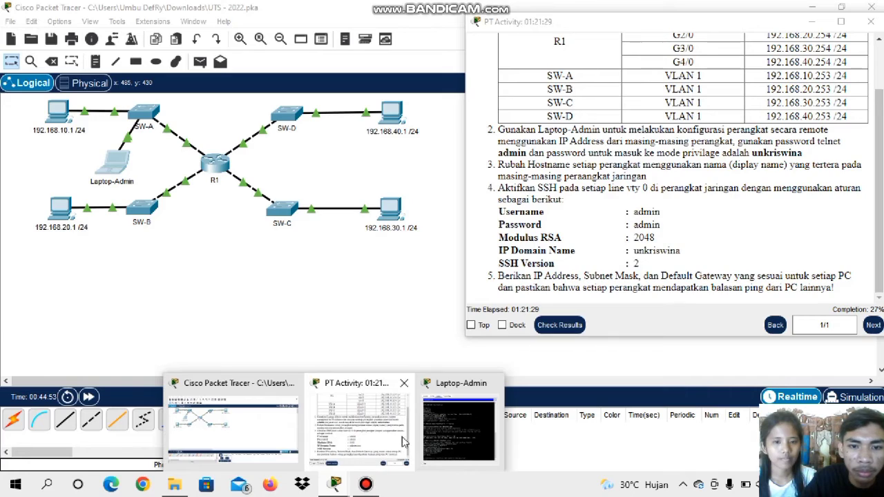
click(429, 442)
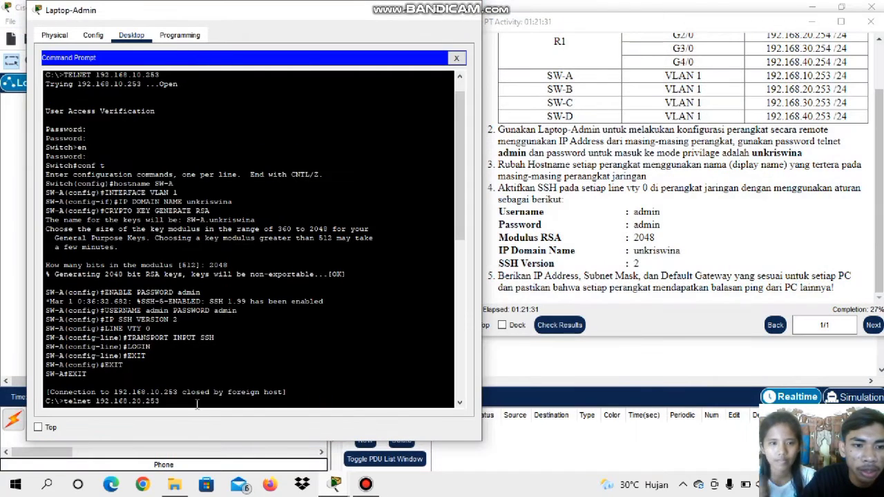
scroll(200, 399, down, 13)
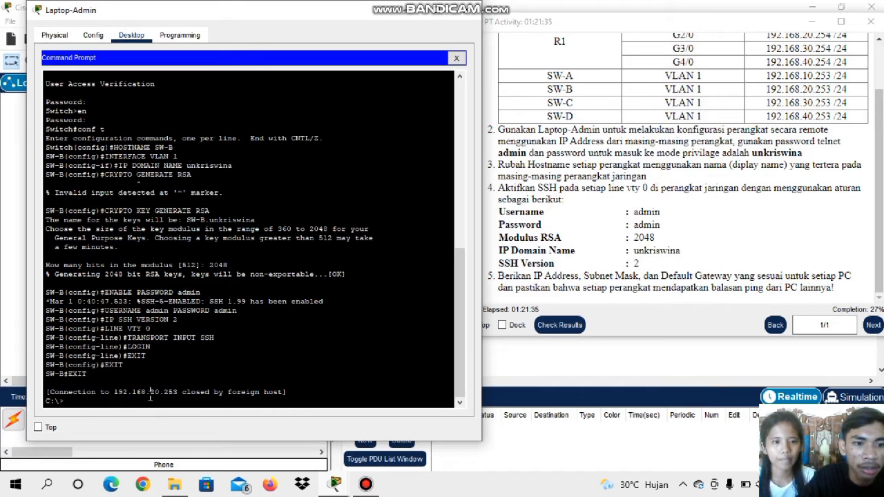
text(TELNET)
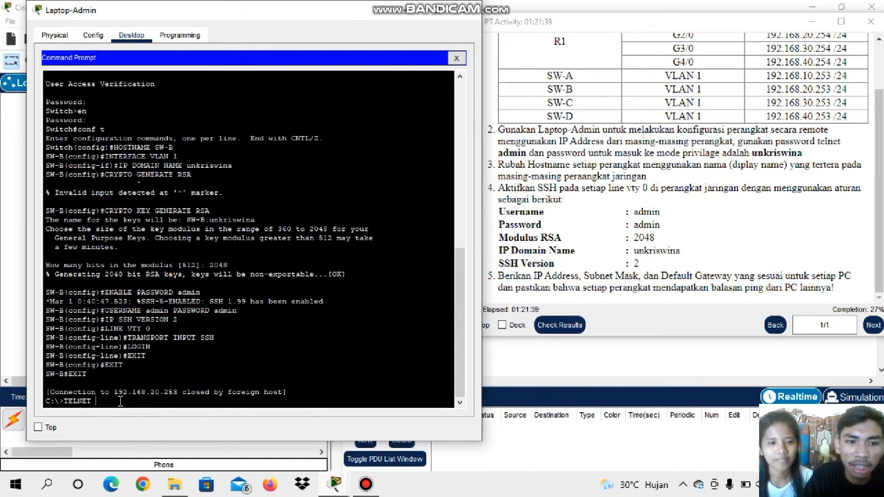
scroll(646, 219, up, 1)
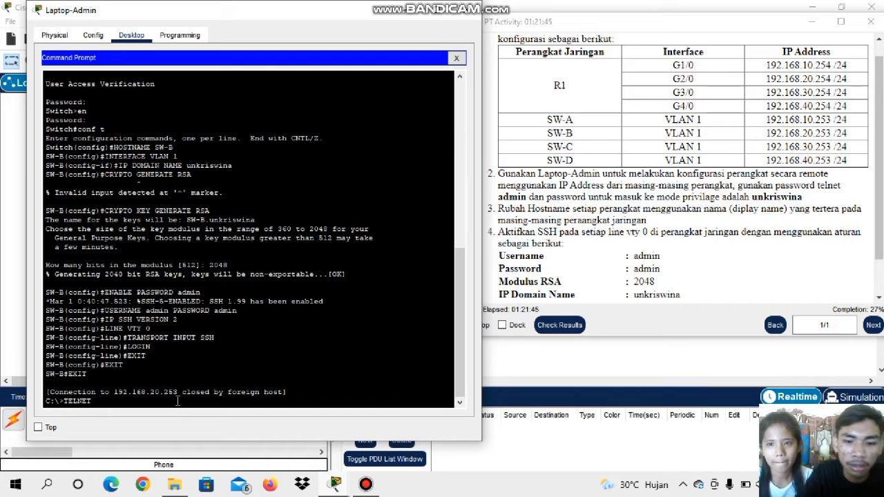
text(192.168.)
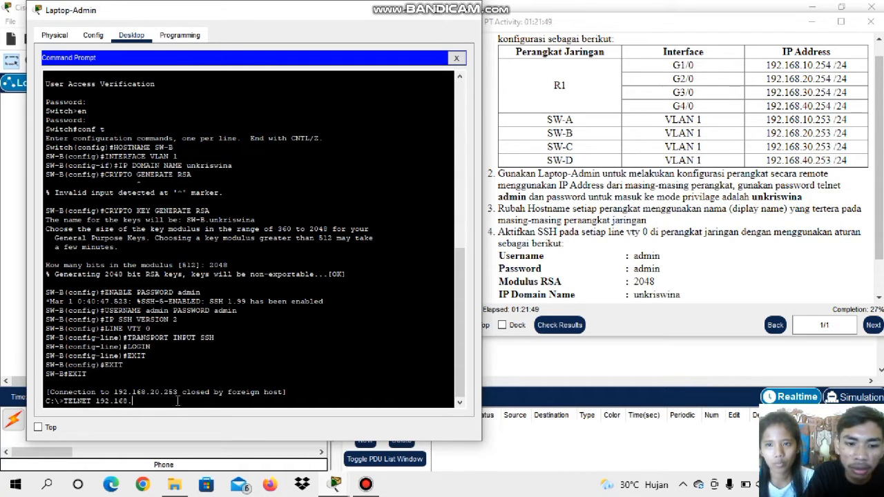
text(20)
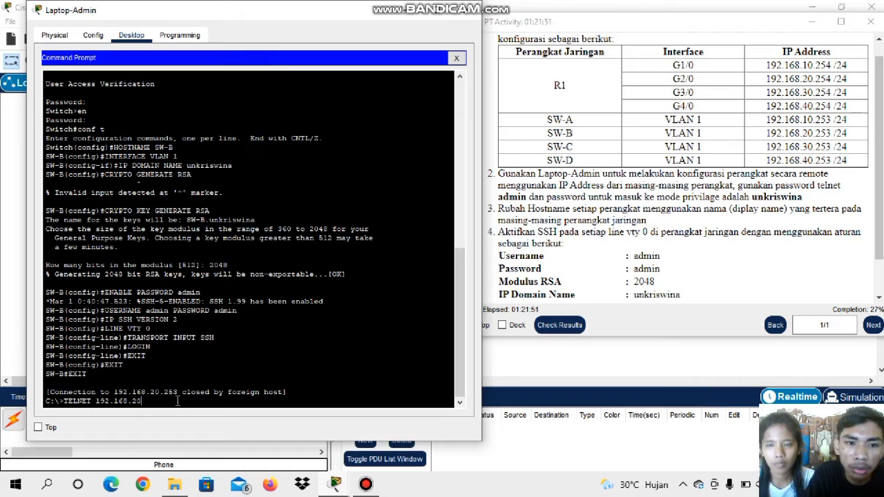
key(BackSpace)
key(BackSpace)
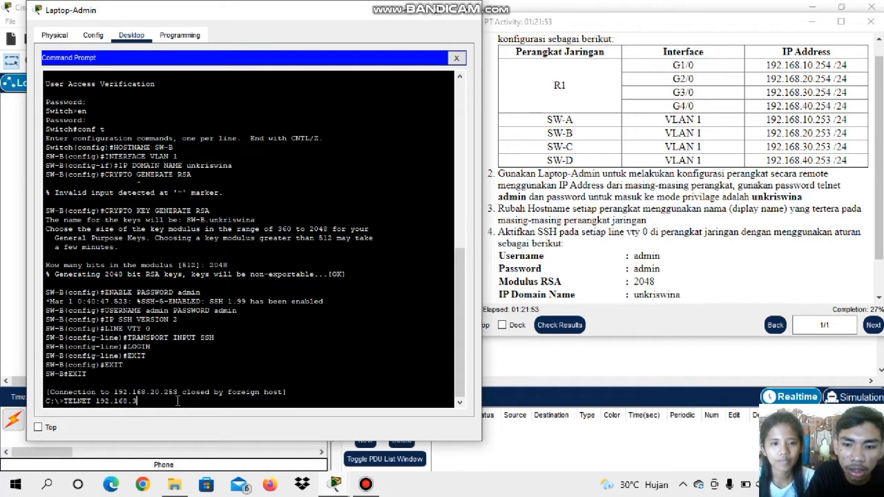
text(30.)
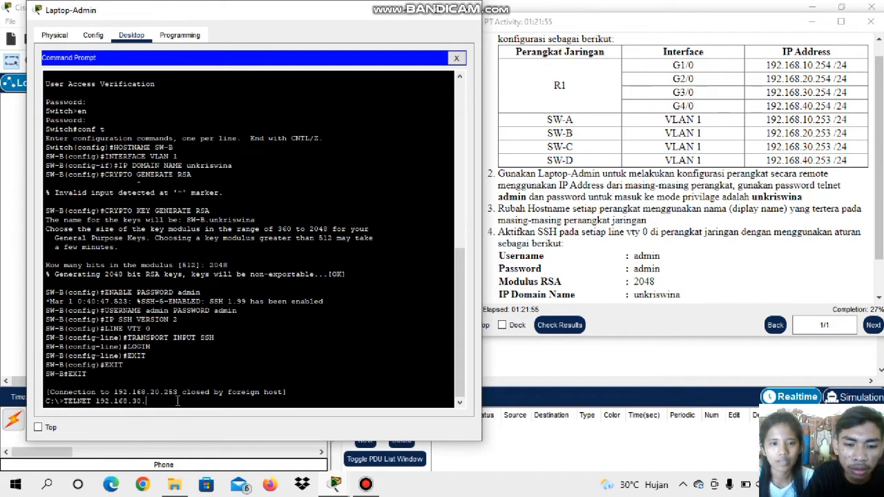
text(253)
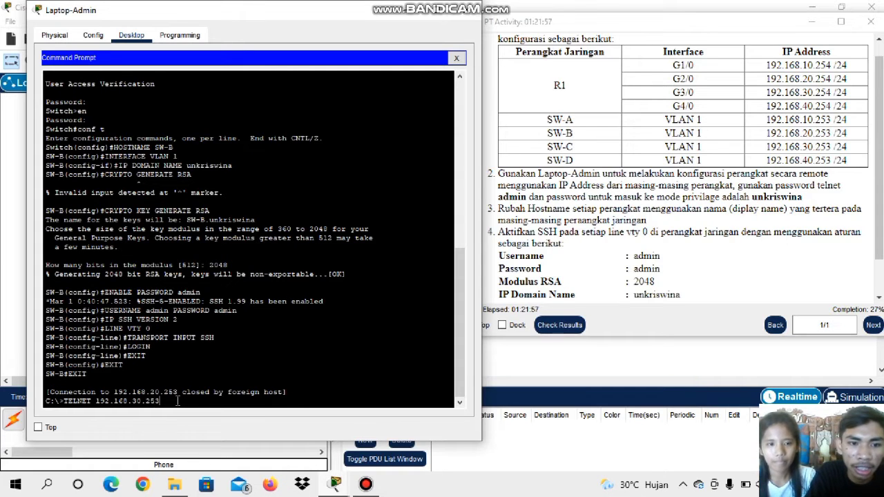
key(Return)
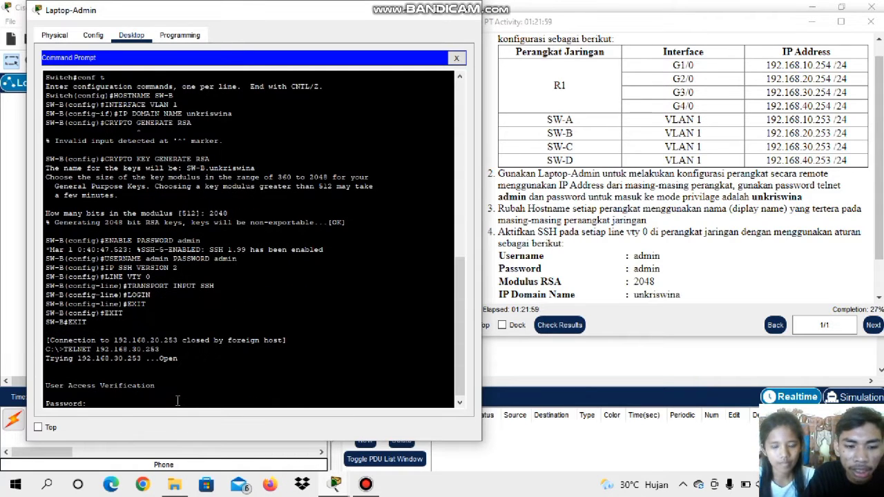
Log in to the switch with the Telnet password and enter privileged mode with the enable password
text(a)
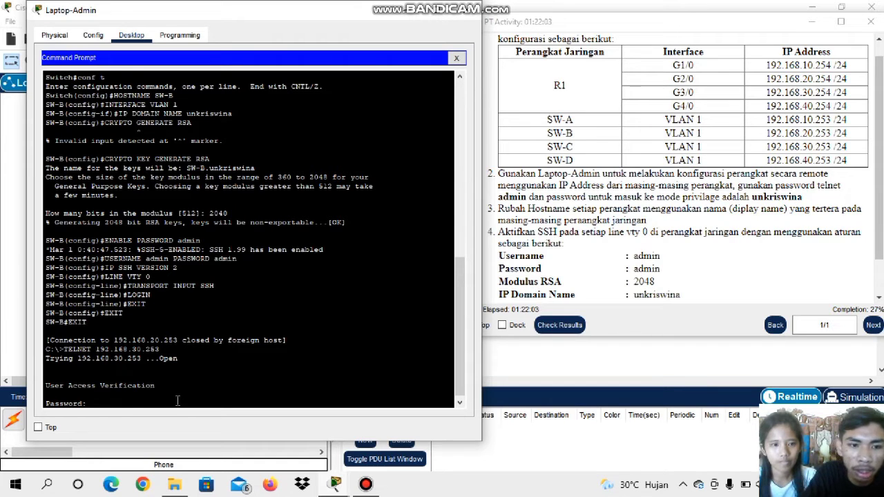
key(Return)
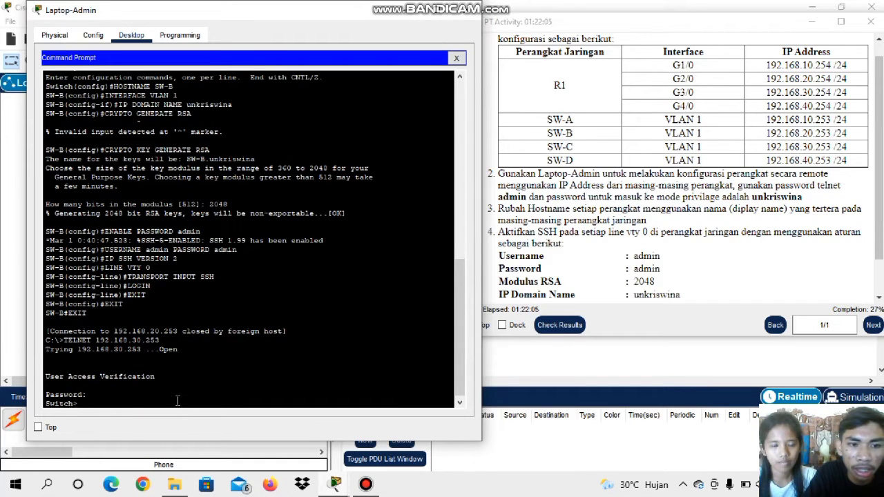
key(Caps_Lock)
text(E)
key(Caps_Lock)
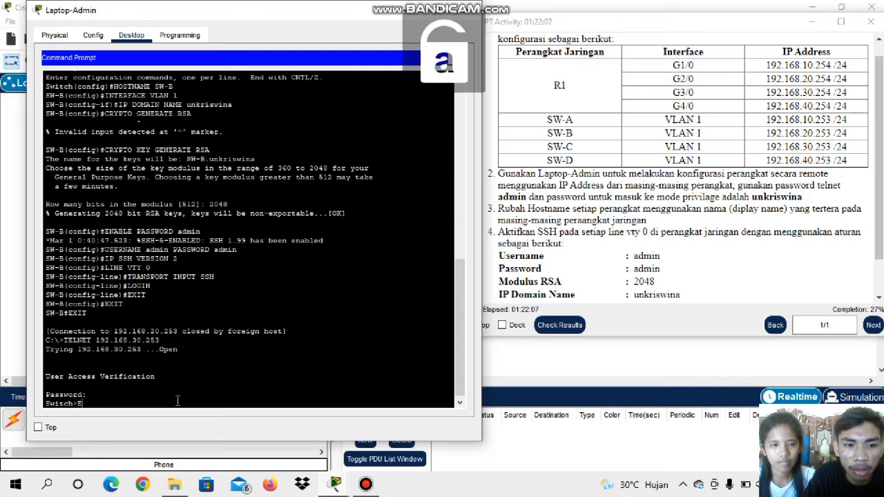
text(n)
key(Return)
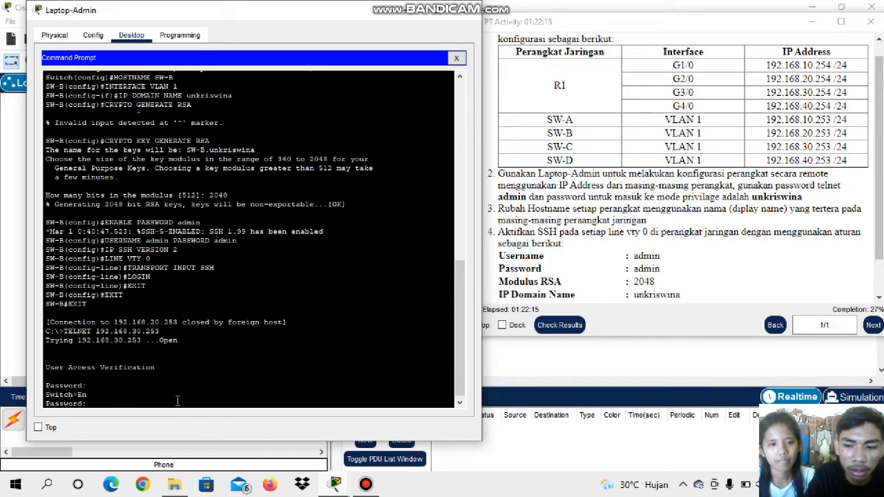
key(Return)
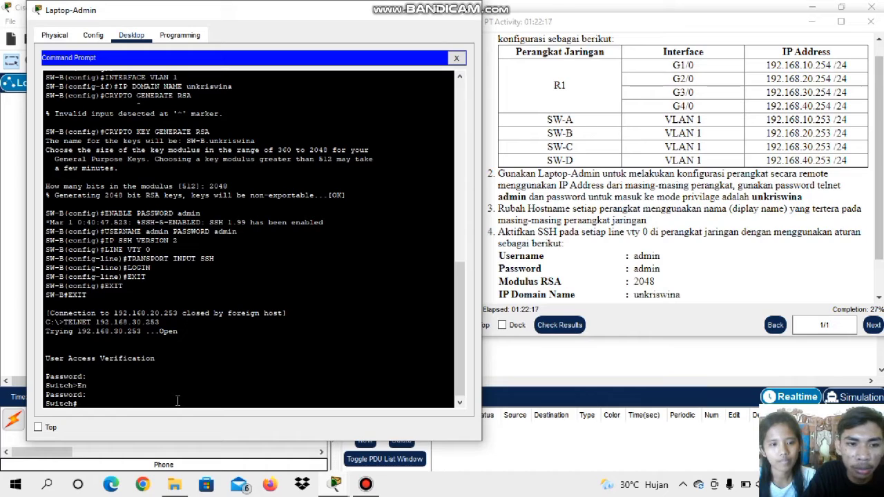
Enter global configuration mode on the switch at 192.168.30.253 with the conf t command
text(c)
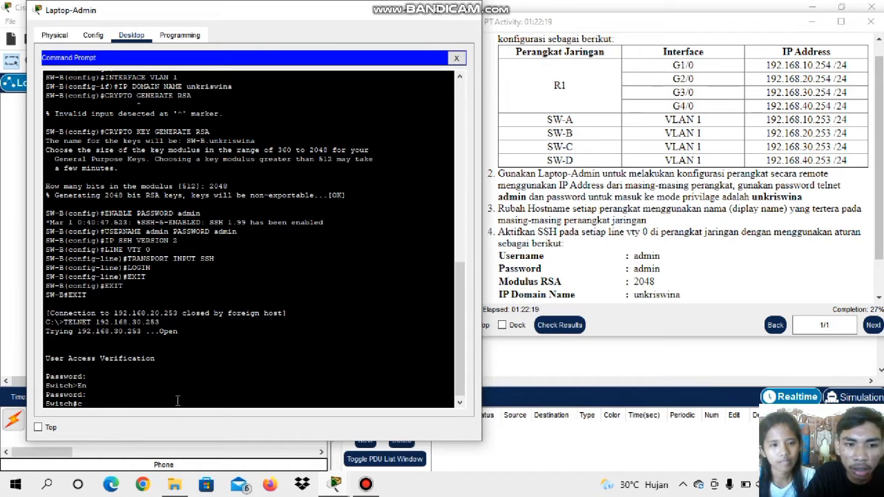
text(onf)
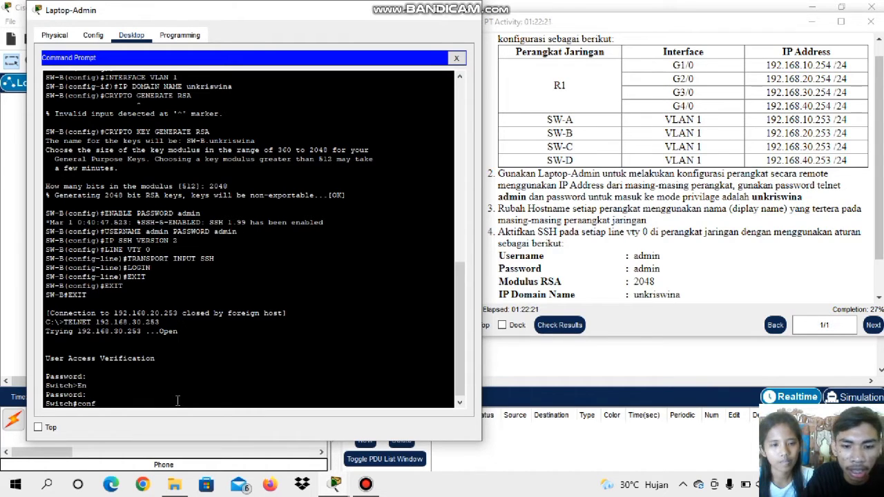
text( t)
key(Return)
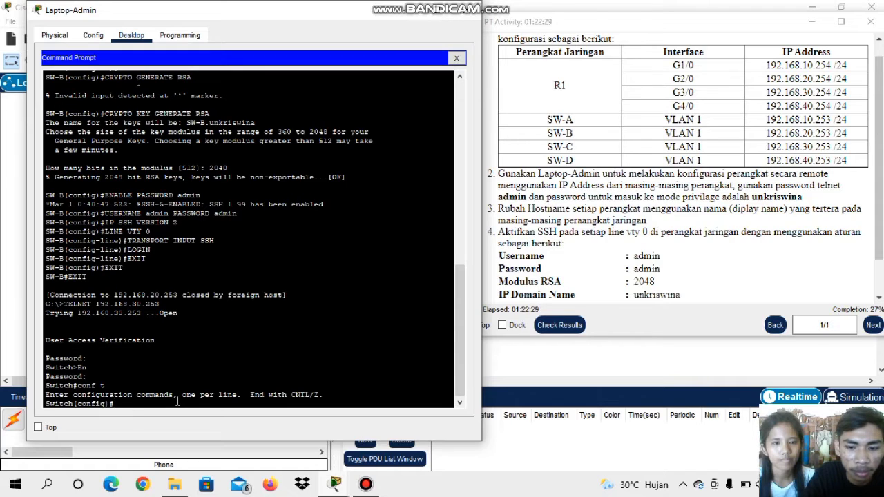
Set the switch's hostname to SW-C with the hostname command
text(M)
key(Caps_Lock)
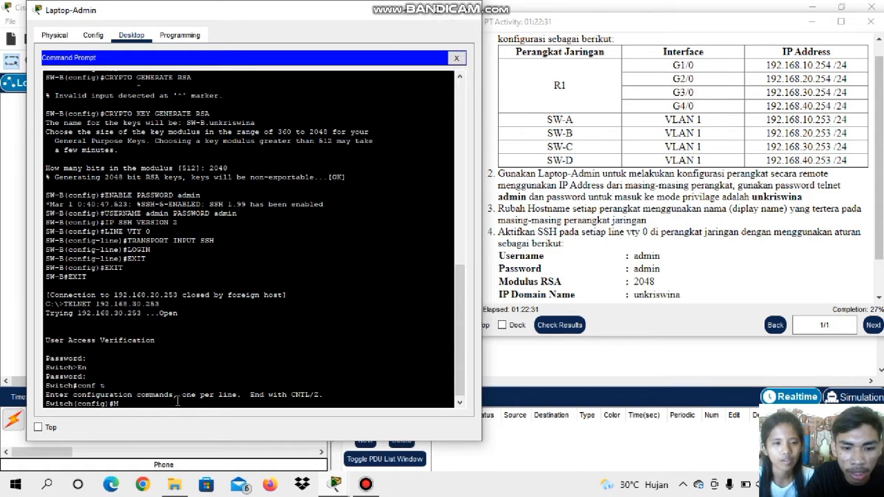
key(BackSpace)
text(h)
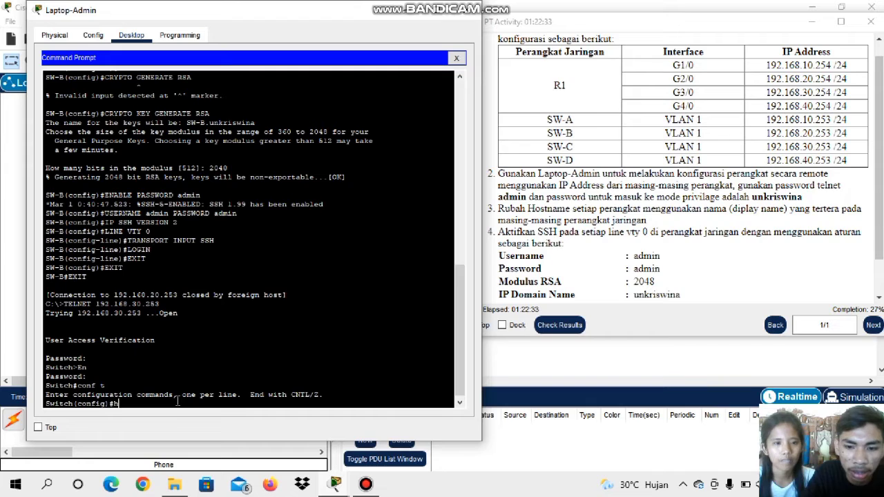
text(ostna)
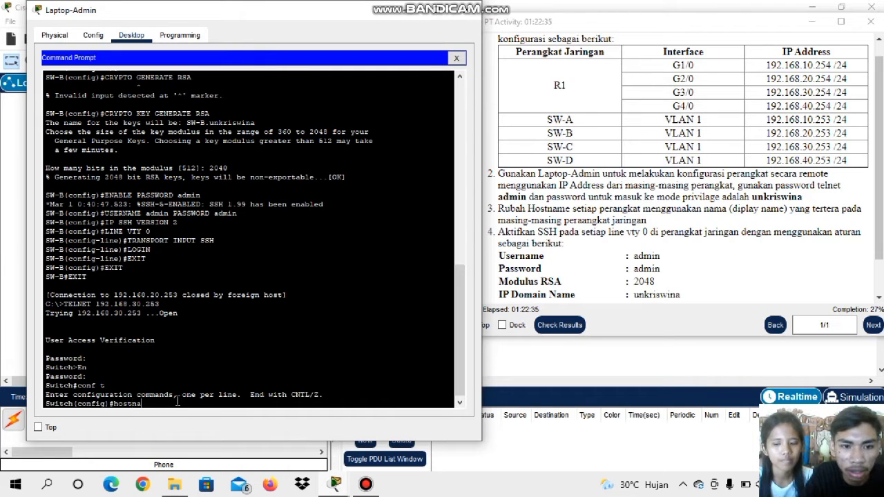
text(me)
key(Caps_Lock)
text(S)
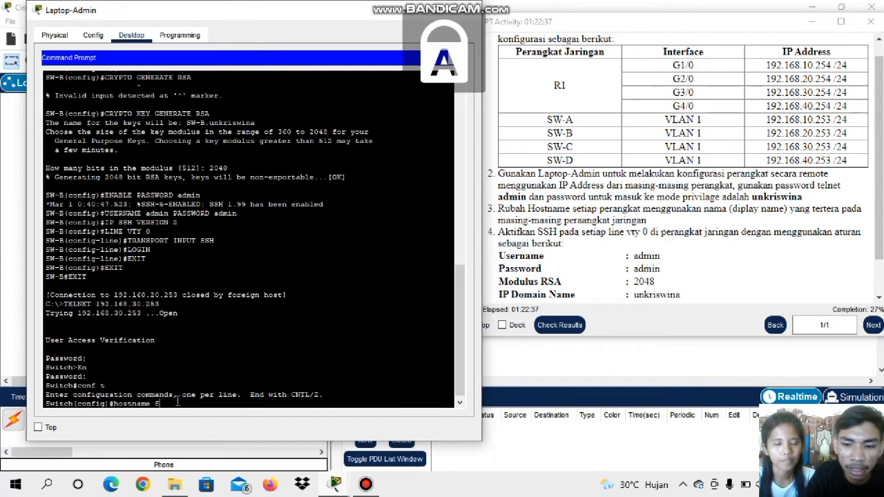
text(W-C)
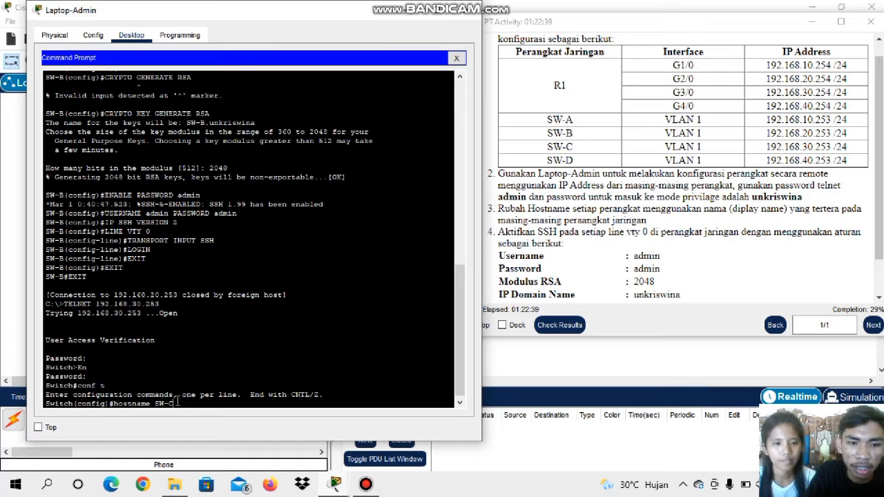
key(Return)
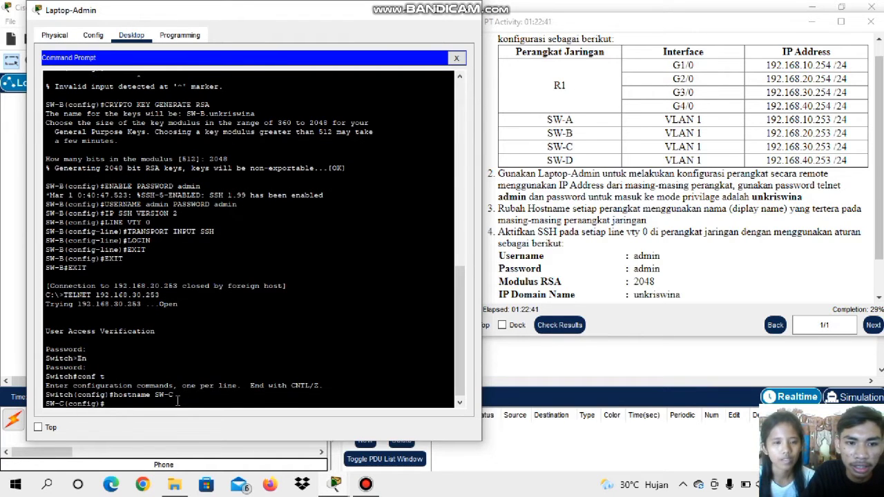
Enter interface configuration mode for VLAN 1 on SW-C with the interface vlan 1 command
key(Caps_Lock)
text(in)
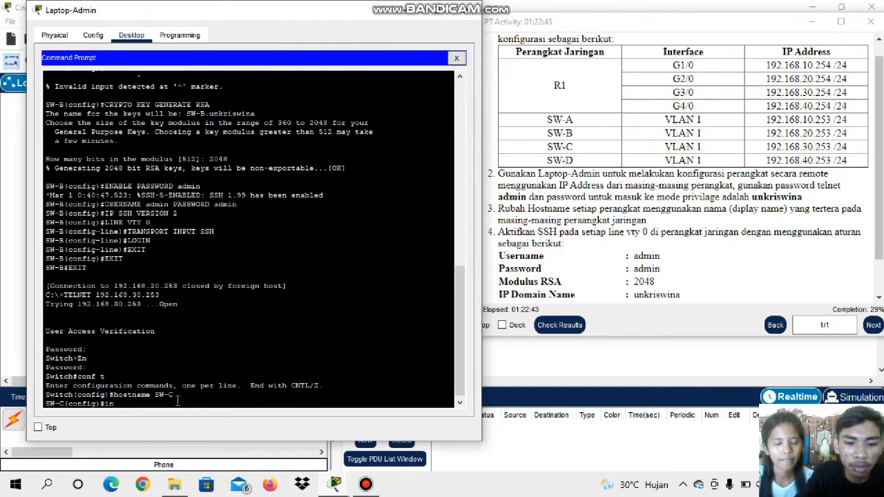
text(terface)
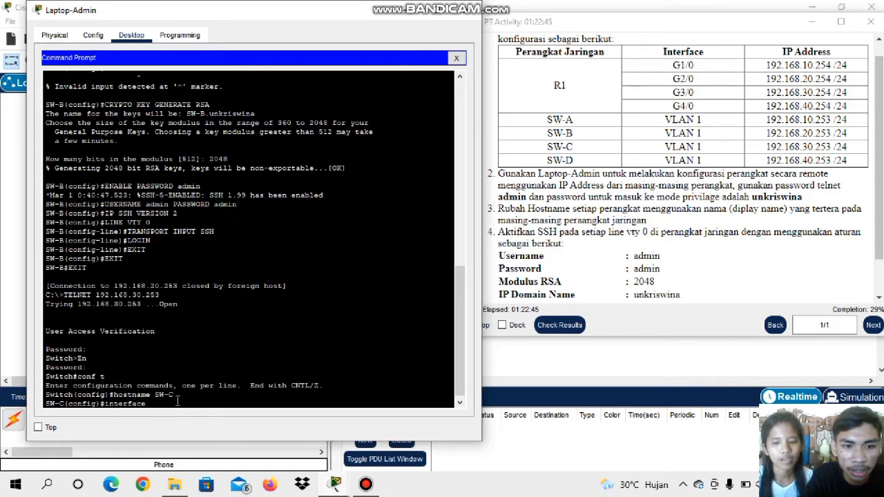
text( vl)
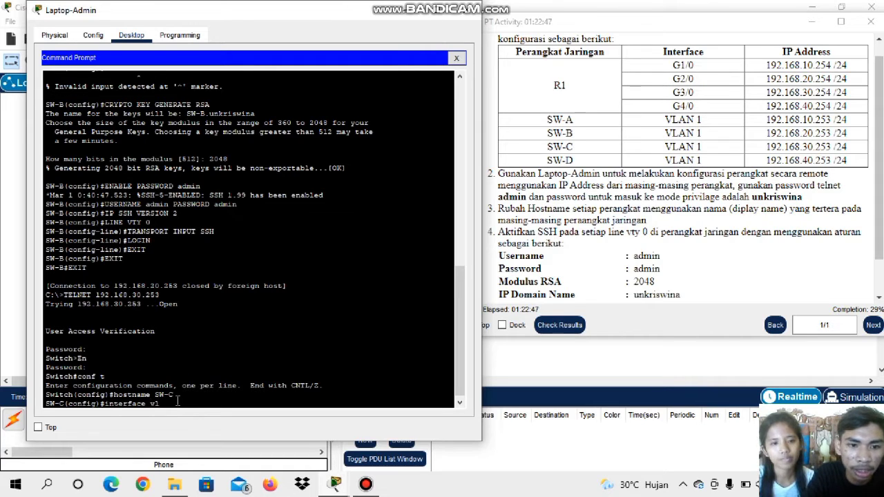
text(an1)
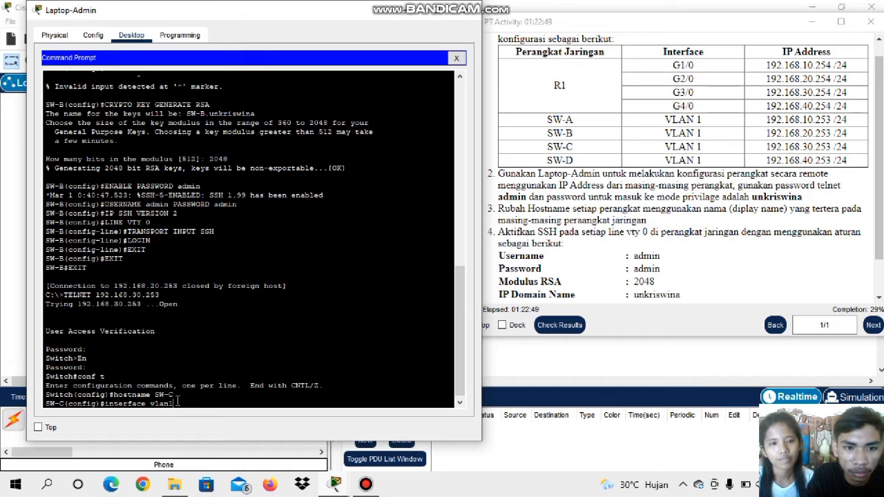
key(BackSpace)
text(1)
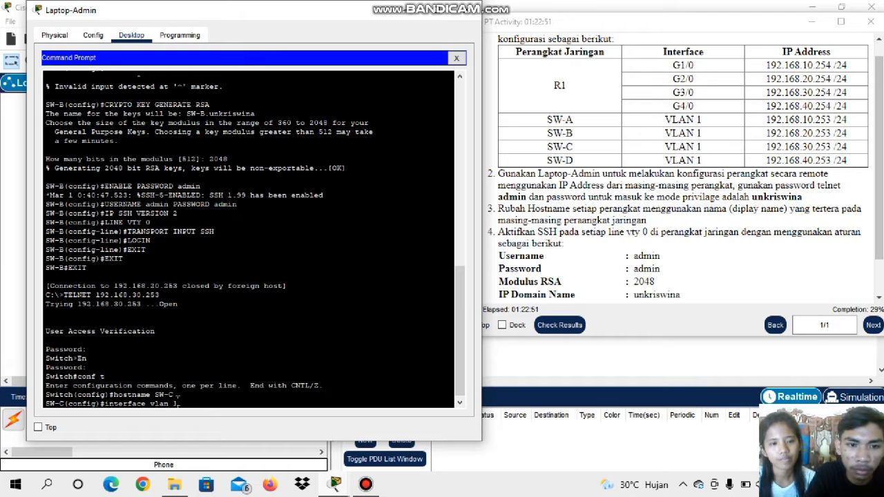
key(Return)
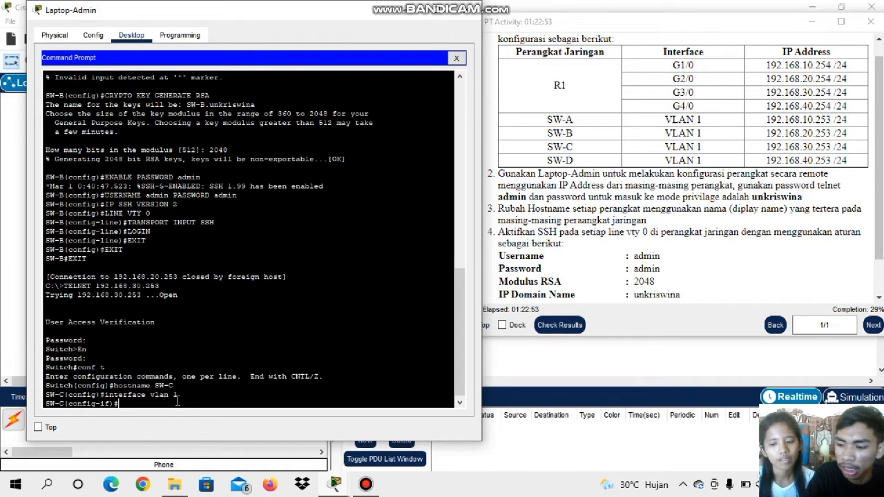
Set SW-C's IP domain name to unkriswina with the ip domain name command
text(IP)
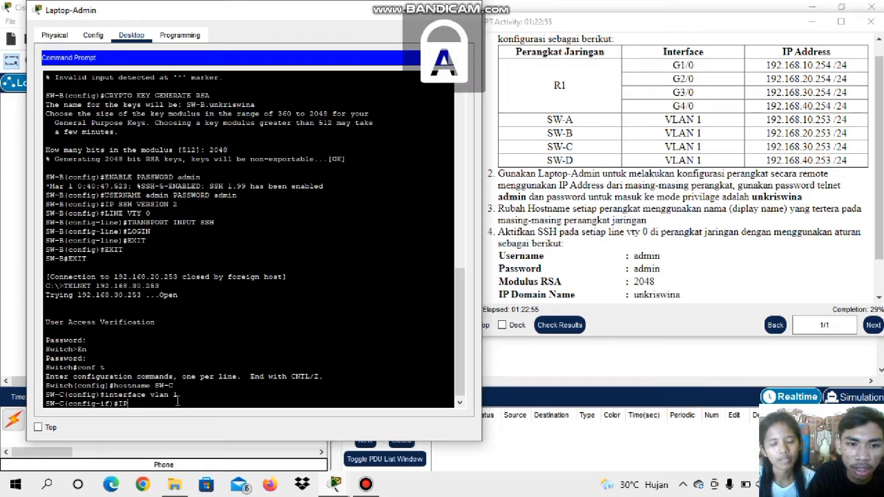
text( AOMAI)
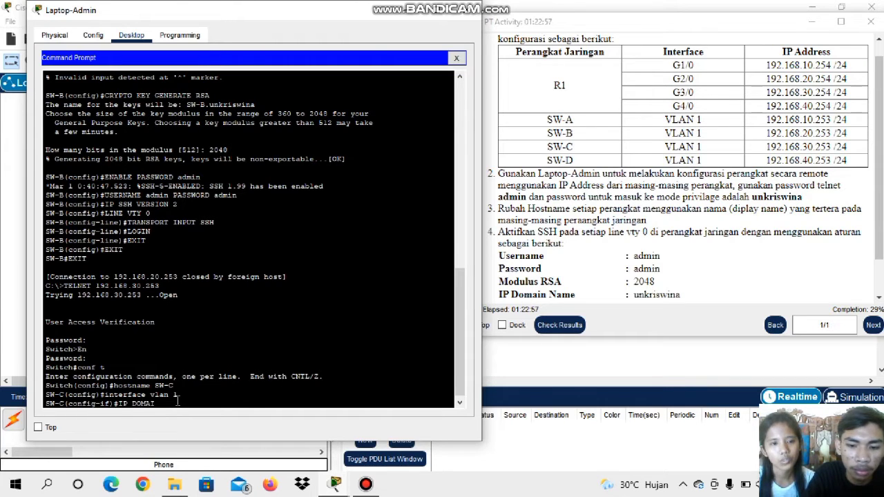
text(N N)
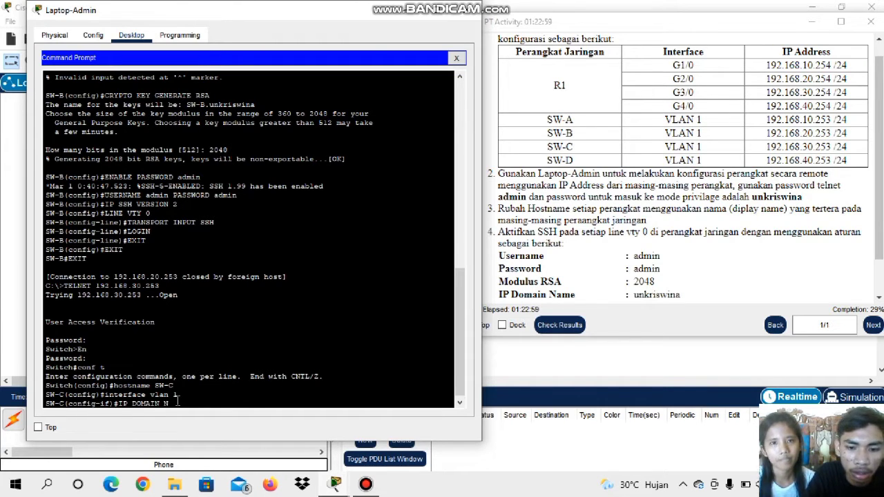
text(AME unkr)
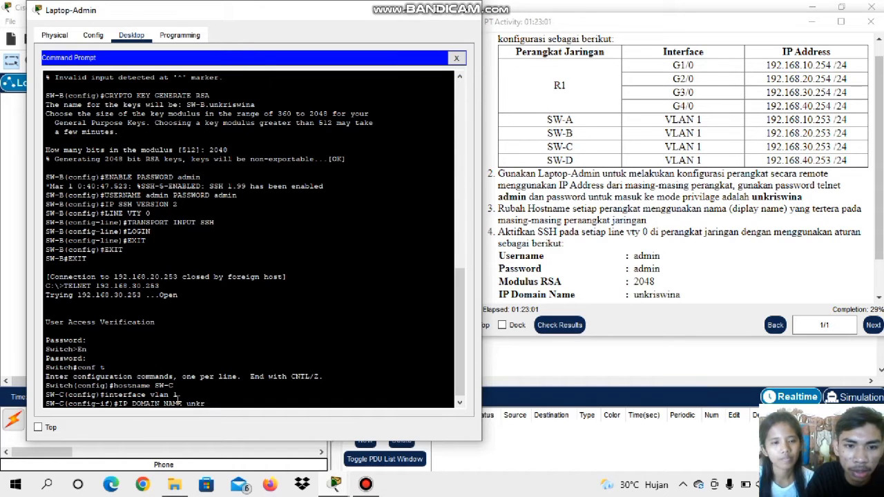
text(iswina)
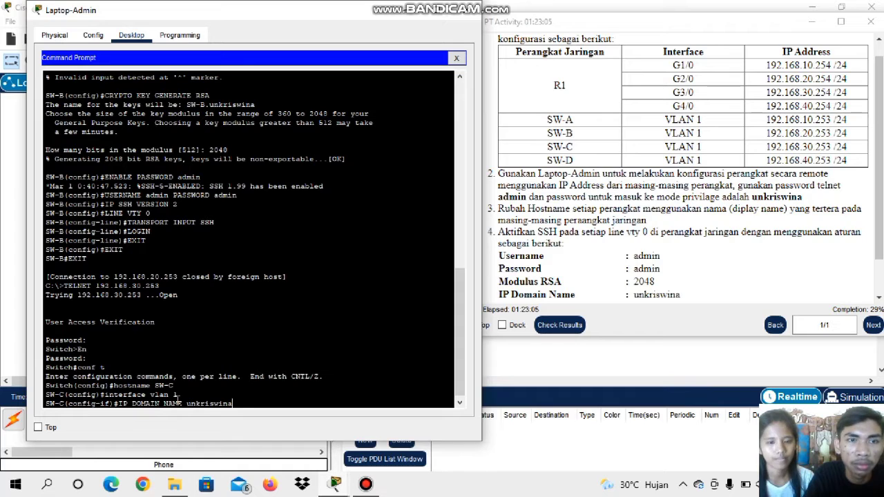
key(Return)
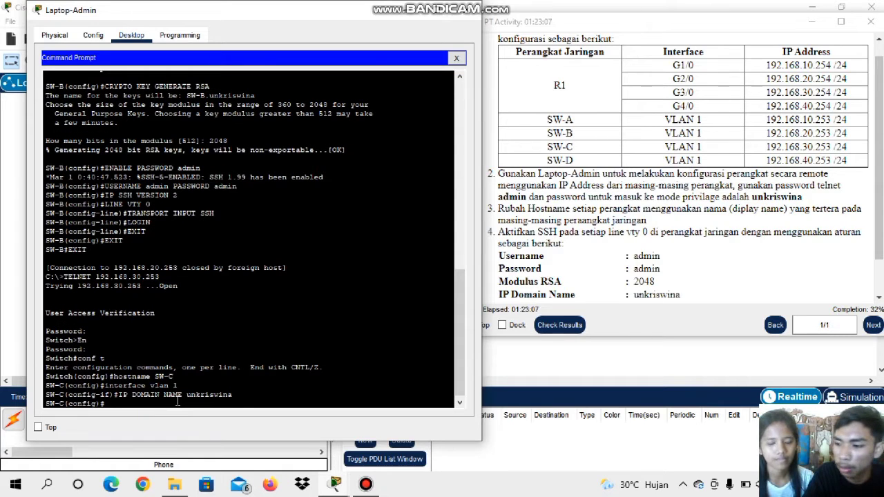
Generate RSA keys on SW-C with crypto key generate rsa, using a 2048-bit modulus
text(C)
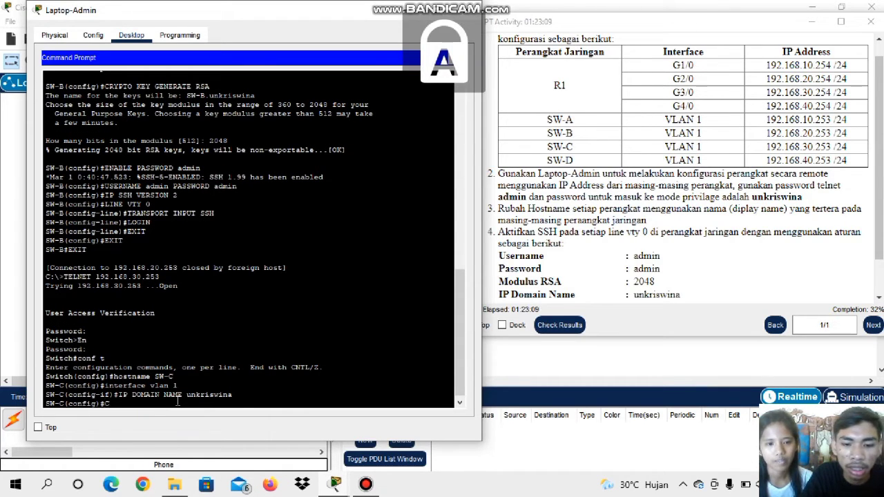
text(RY)
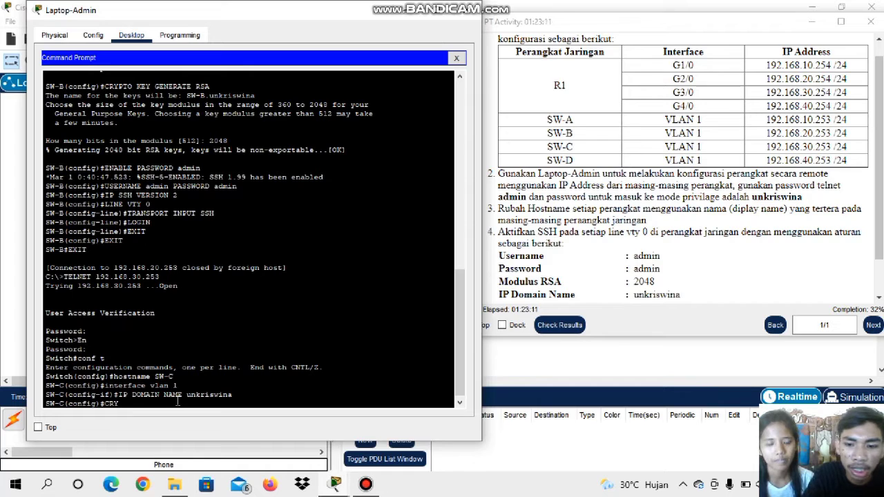
text(PTO KE)
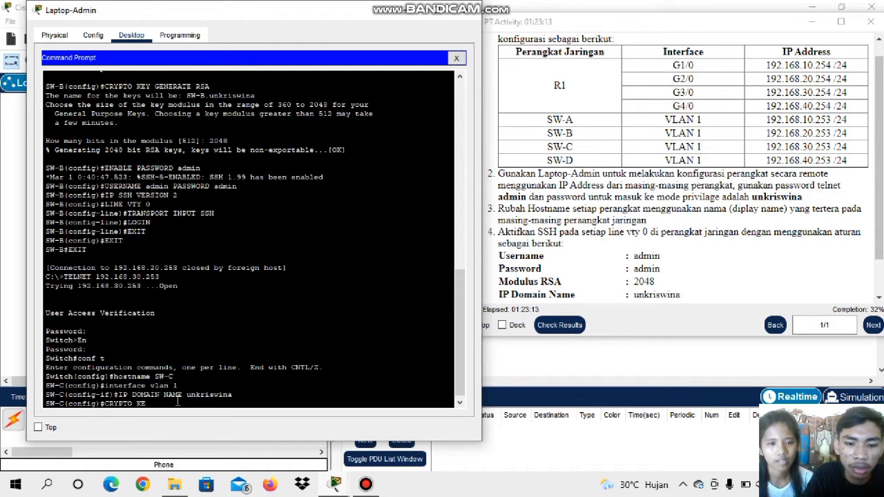
text(Y G)
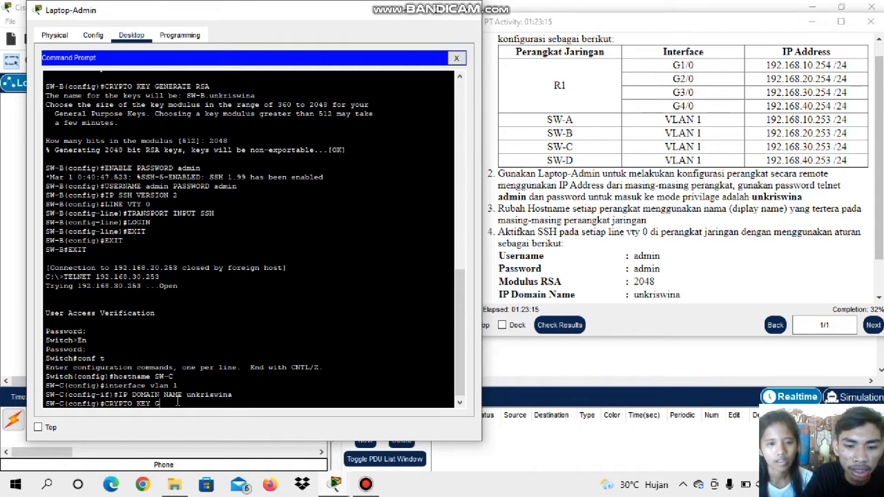
text(ENERATE RSA)
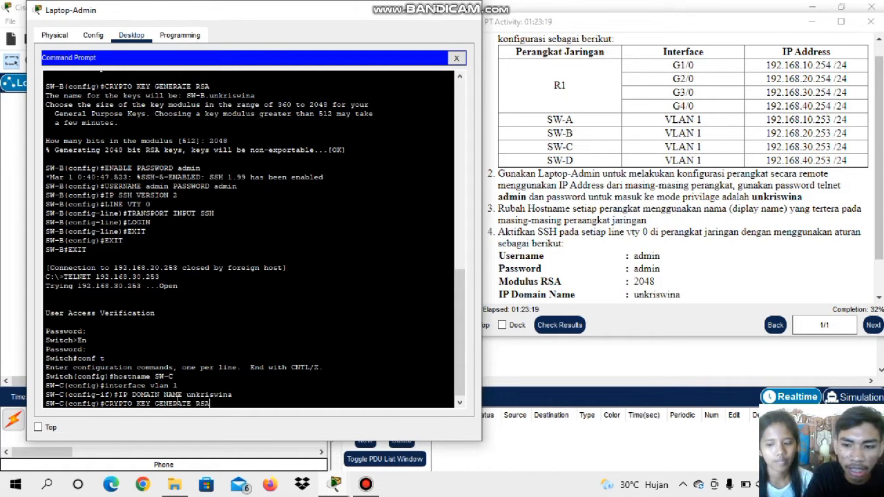
key(Return)
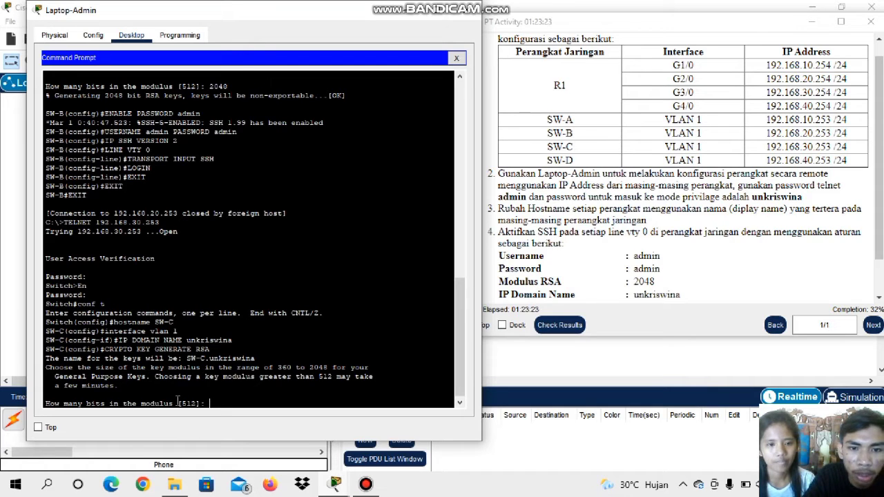
text(2048)
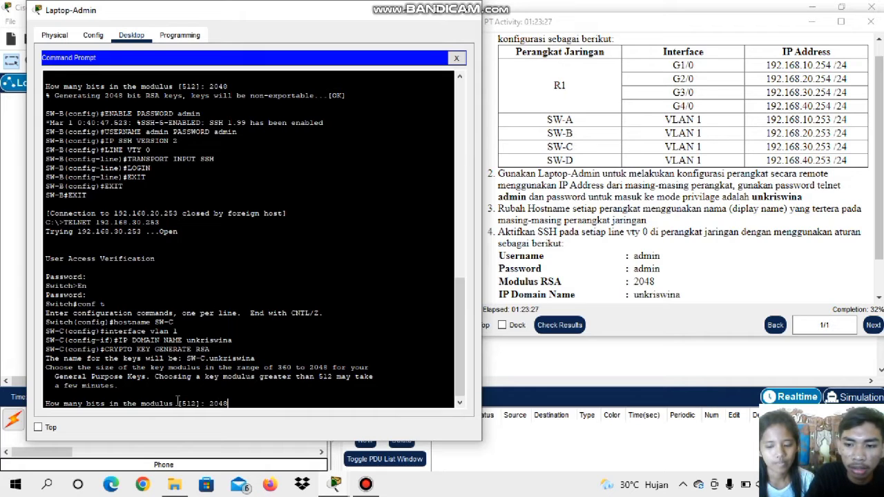
key(Return)
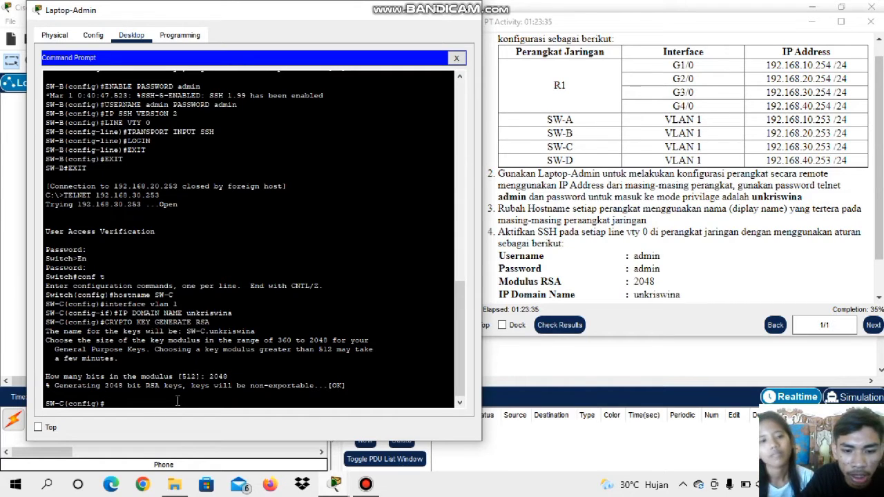
Set the privileged-mode password on SW-C with the enable password command
text(EN)
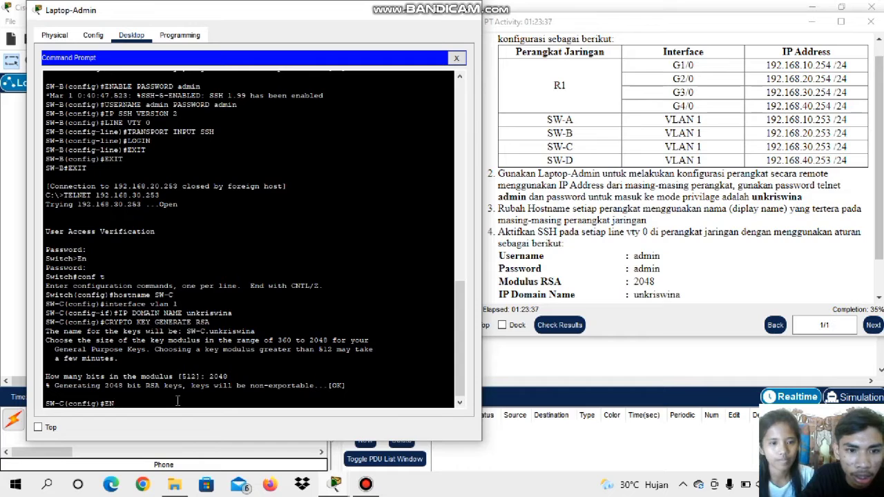
text(ABL)
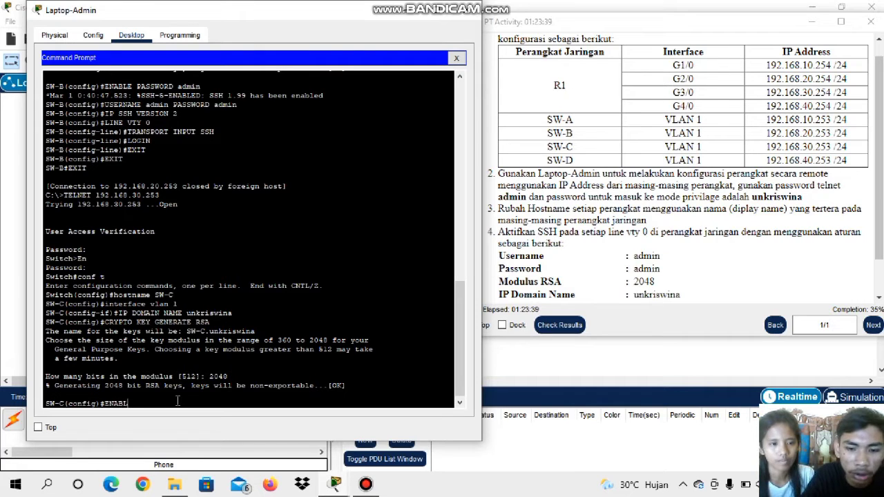
text(E P)
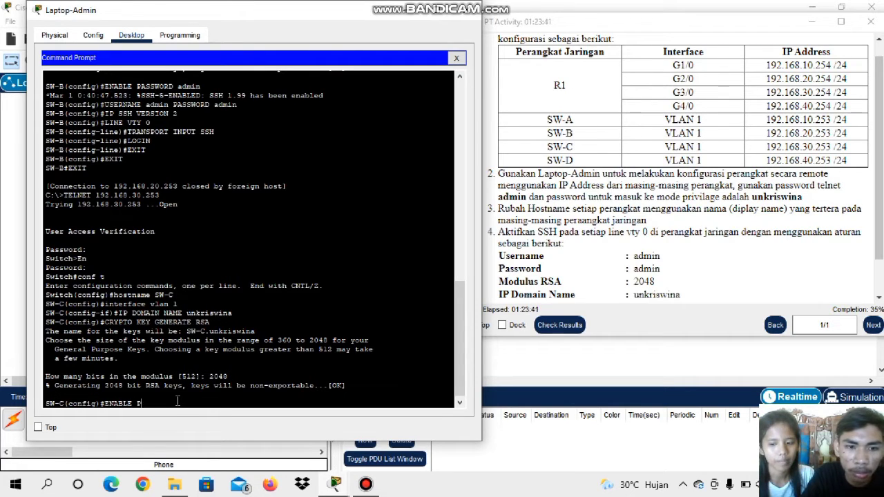
text(ASSWORD)
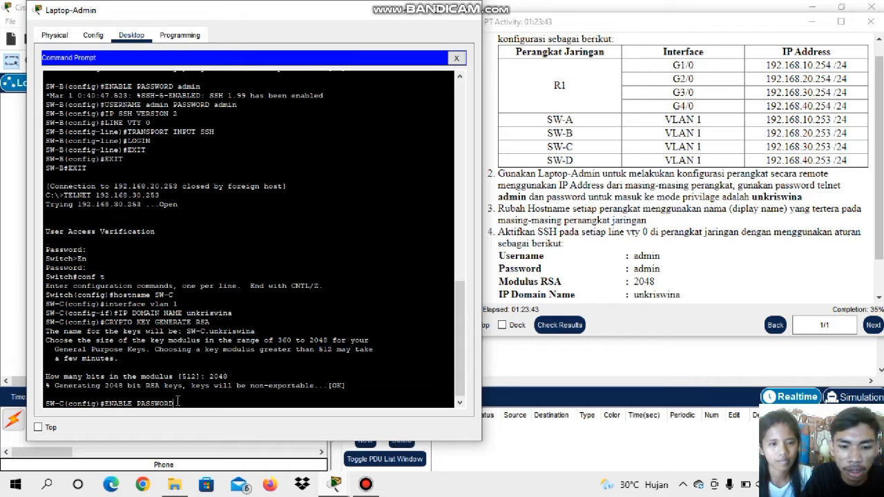
key(Caps_Lock)
text(adm)
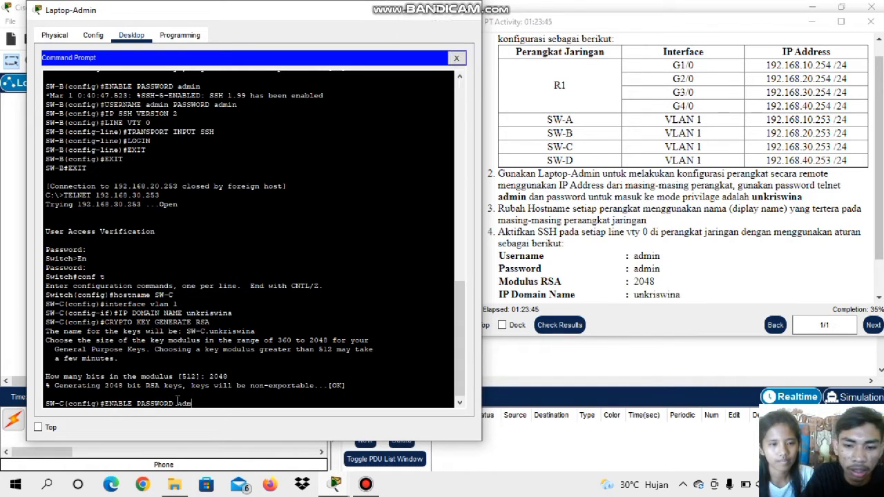
text(in)
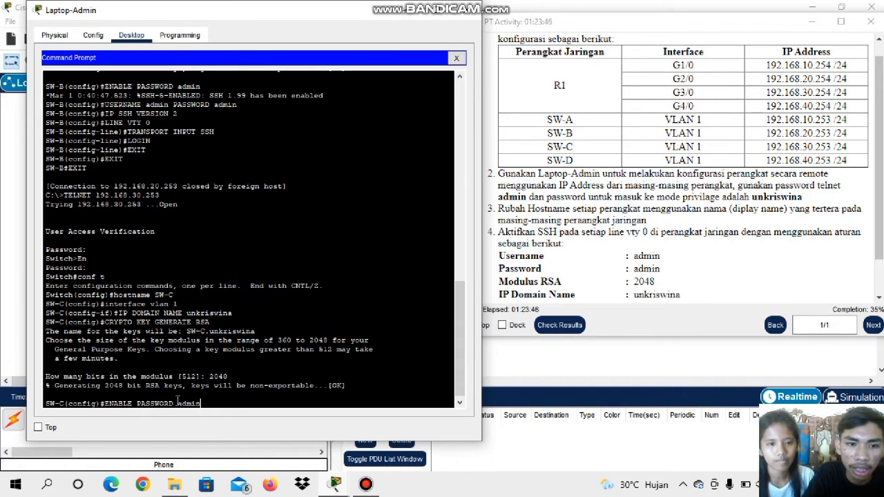
key(Return)
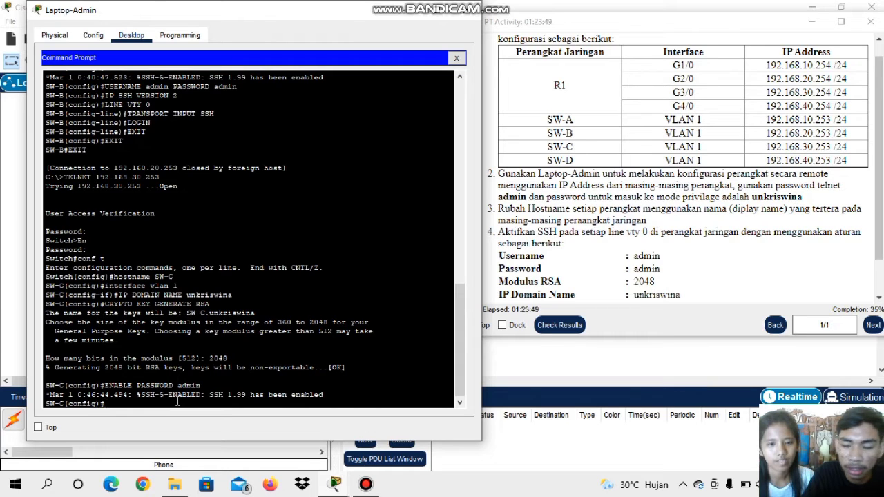
Create the local user admin on SW-C with the username command and set the account password
key(Caps_Lock)
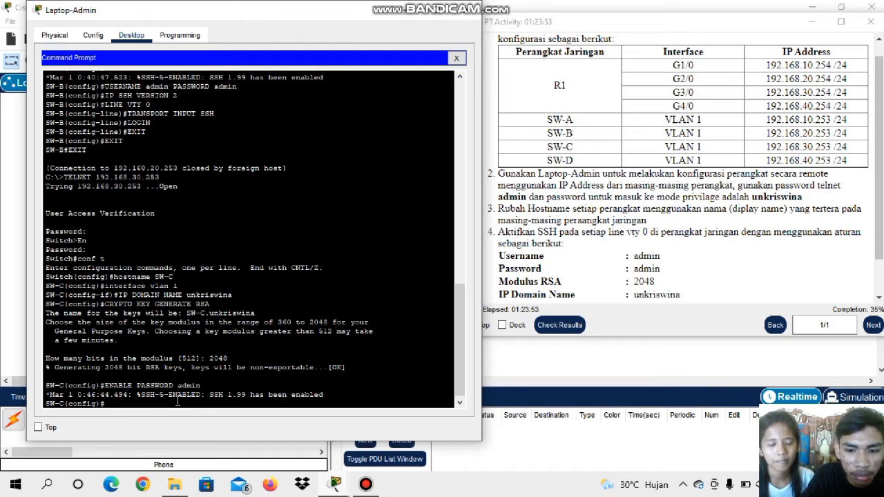
text(U)
key(Caps_Lock)
text(sername)
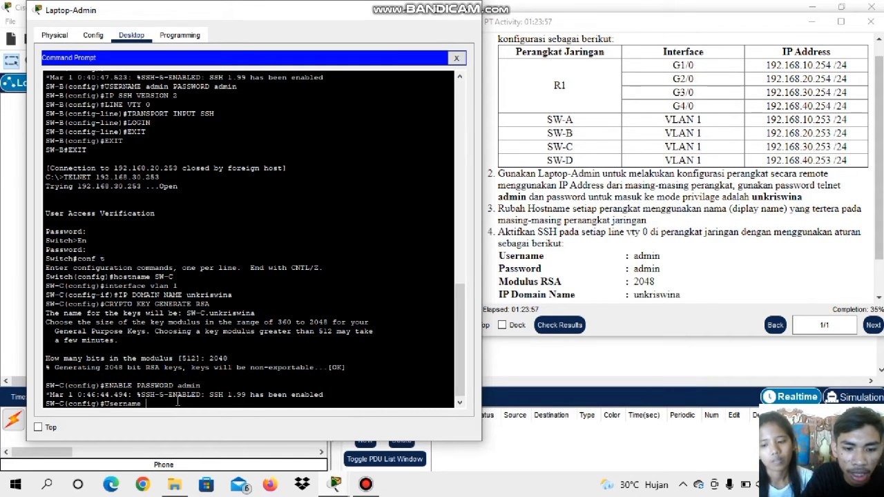
text( adm)
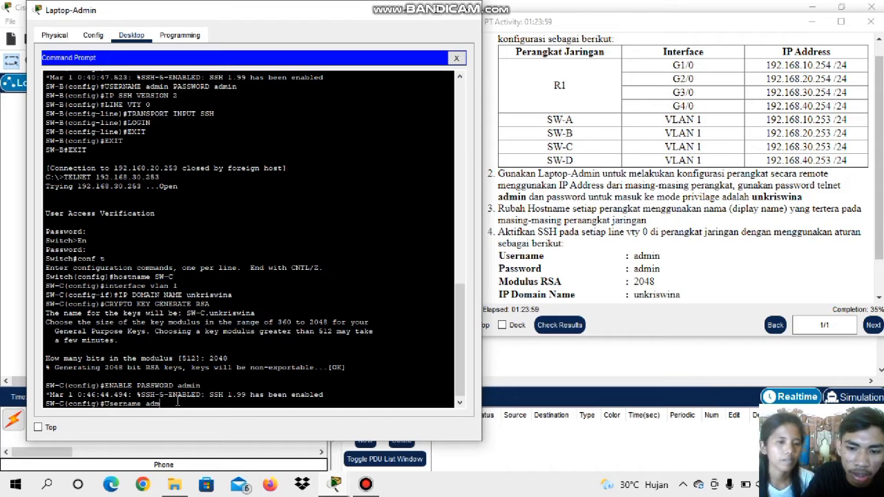
text(in)
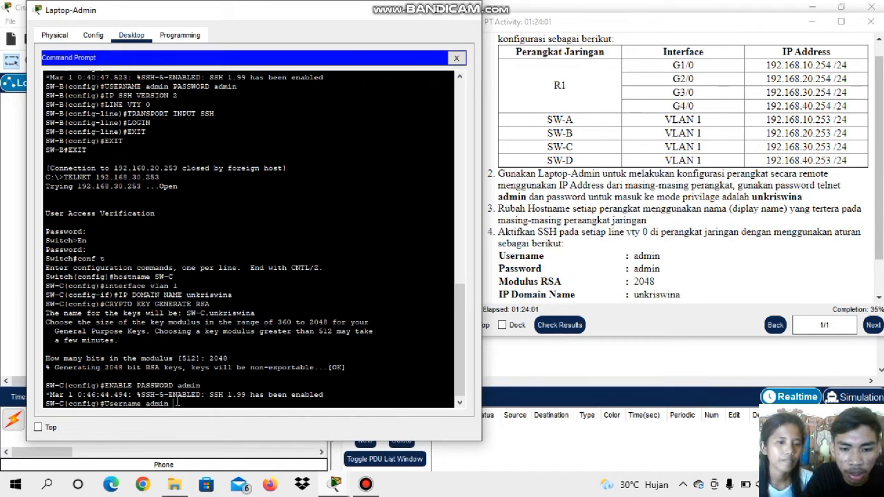
text( passw)
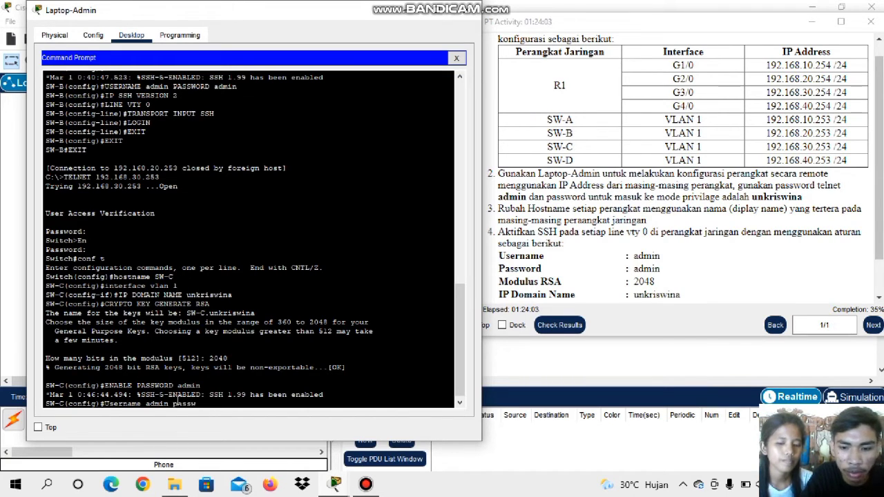
text(ord adm)
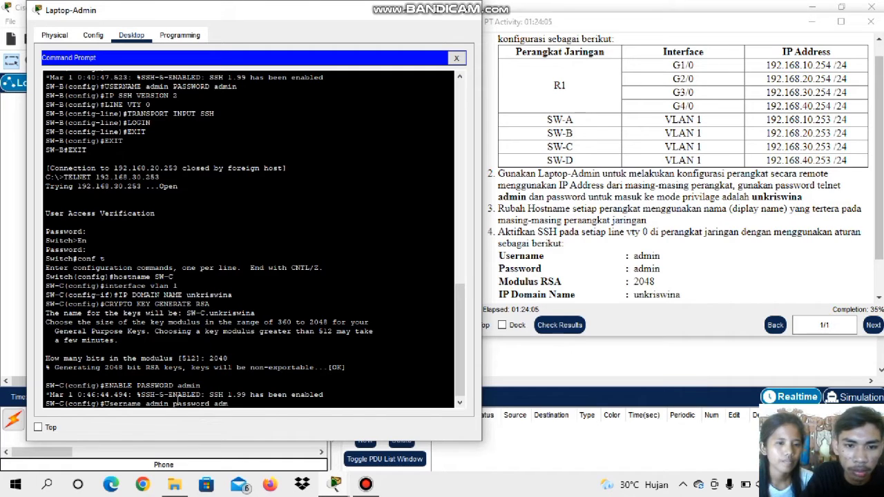
text(in)
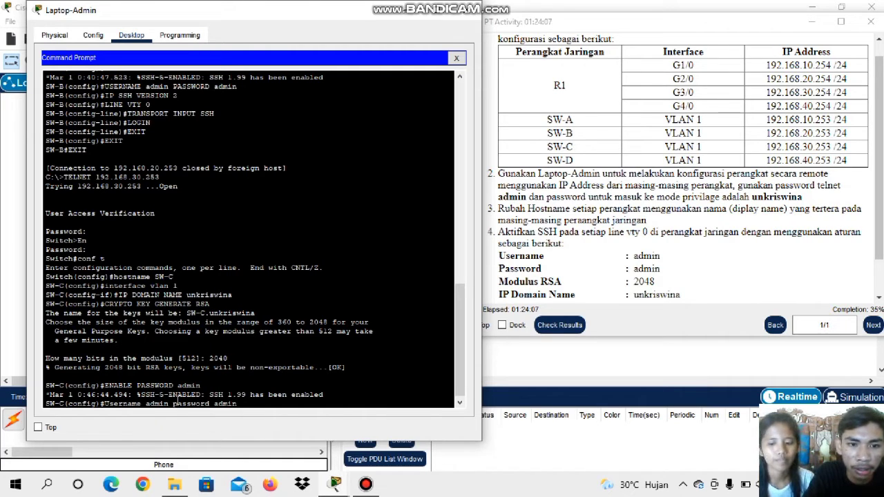
key(Return)
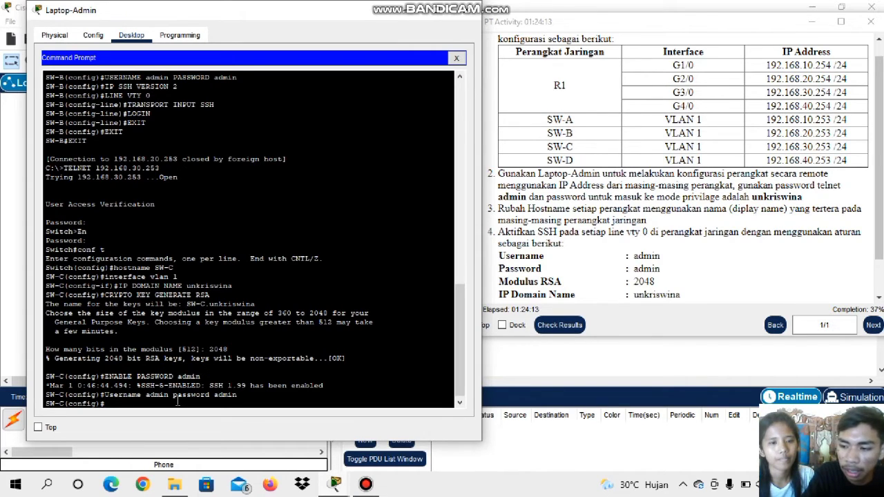
Set the SSH version to 2 on SW-C with the ip ssh version command
text(IP SS)
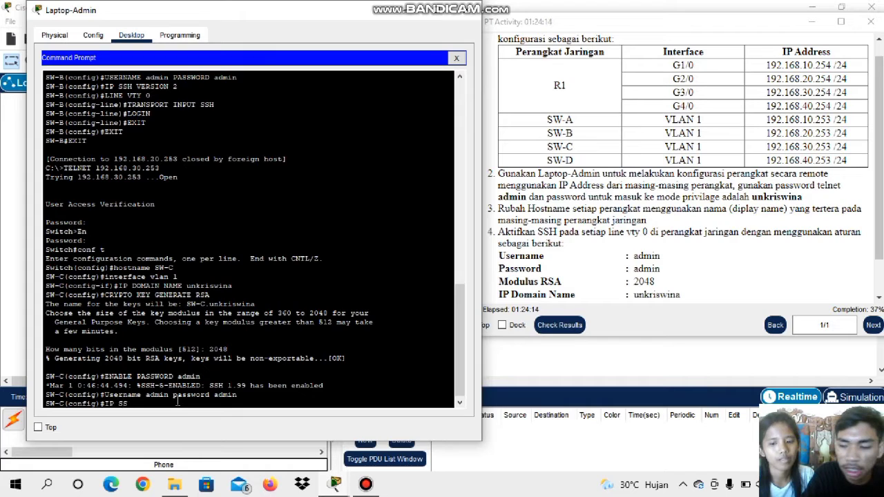
text(H VER)
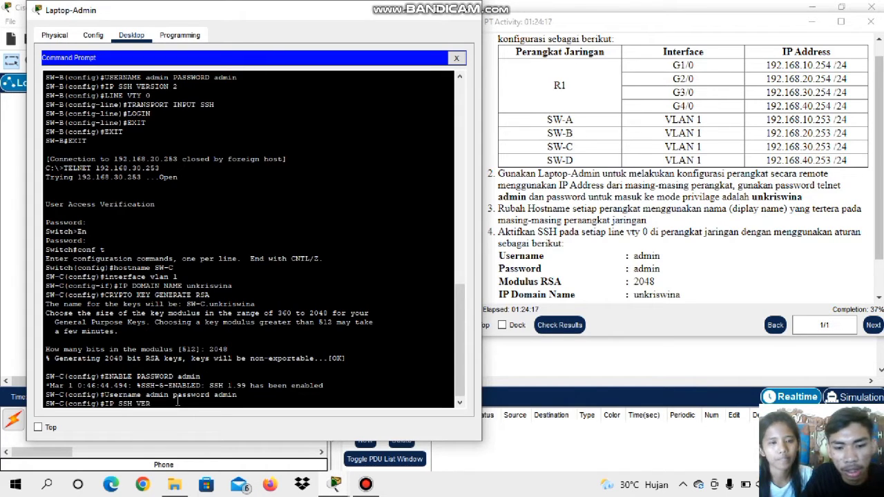
text(SION)
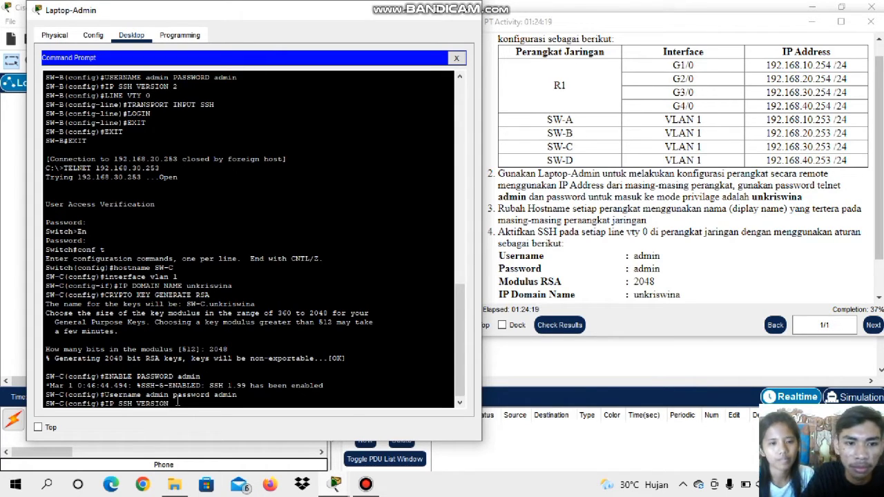
text( 2)
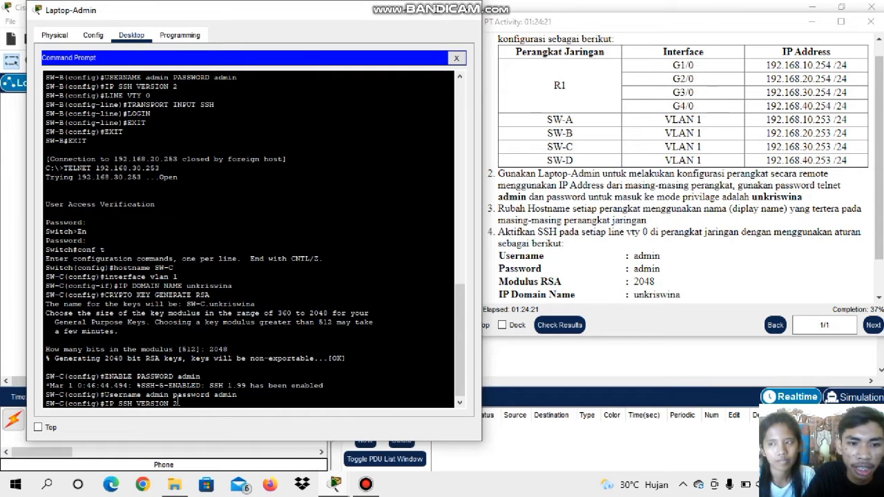
key(Return)
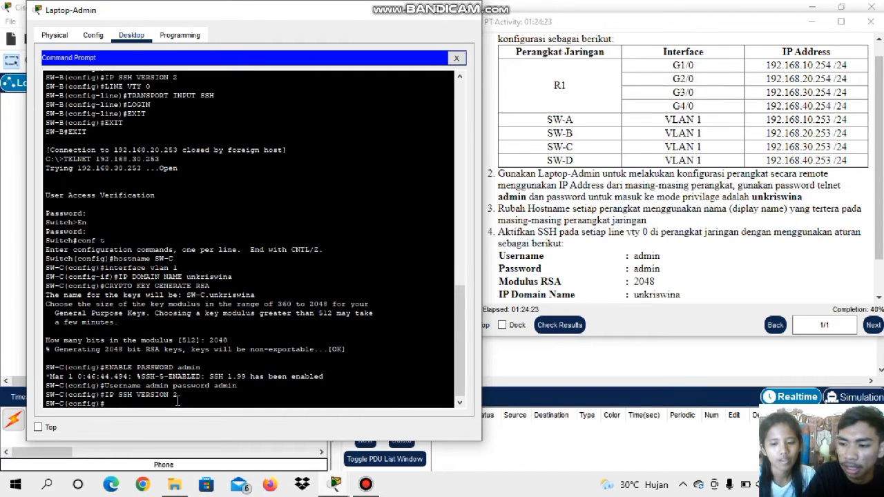
Enter line configuration mode for VTY line 0 on SW-C with the line vty 0 command
text(L)
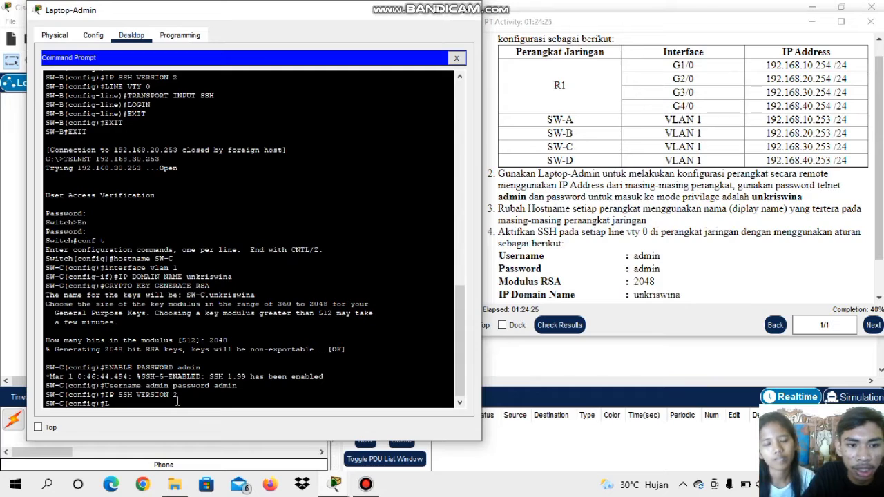
text(INE VTY)
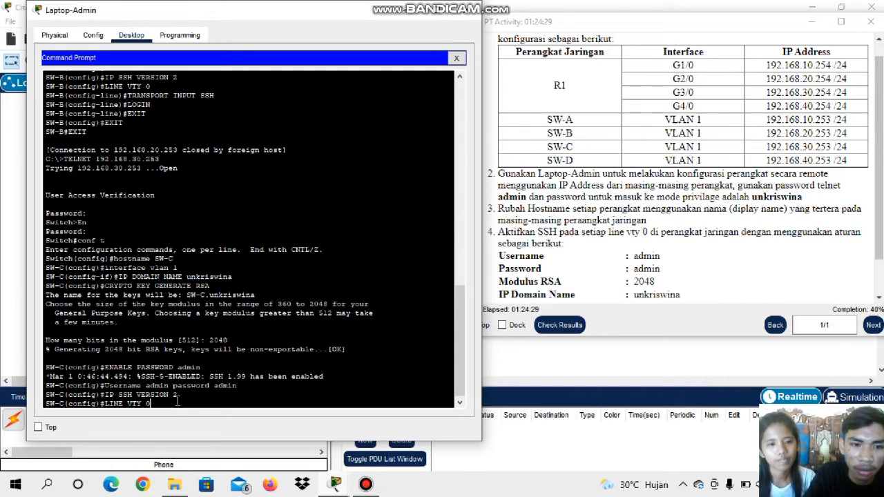
text( 0)
key(Return)
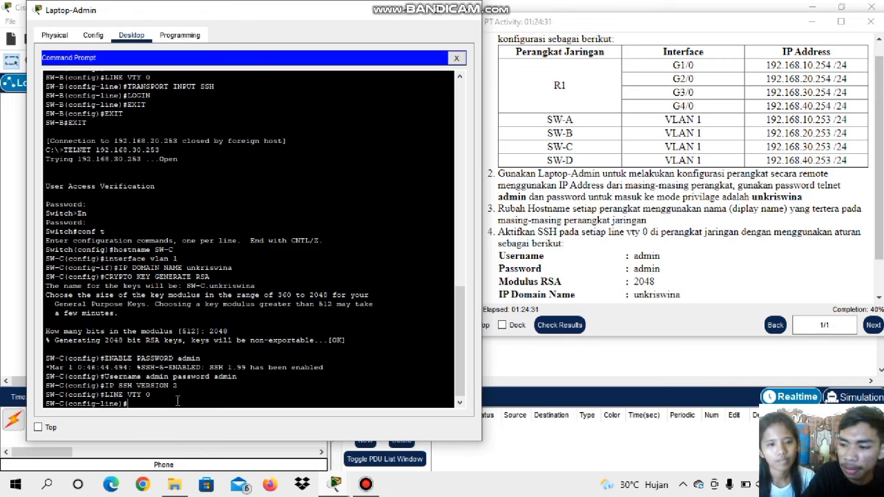
Try to restrict incoming connections on SW-C's VTY line 0 to SSH with the transport input command
text(TRA)
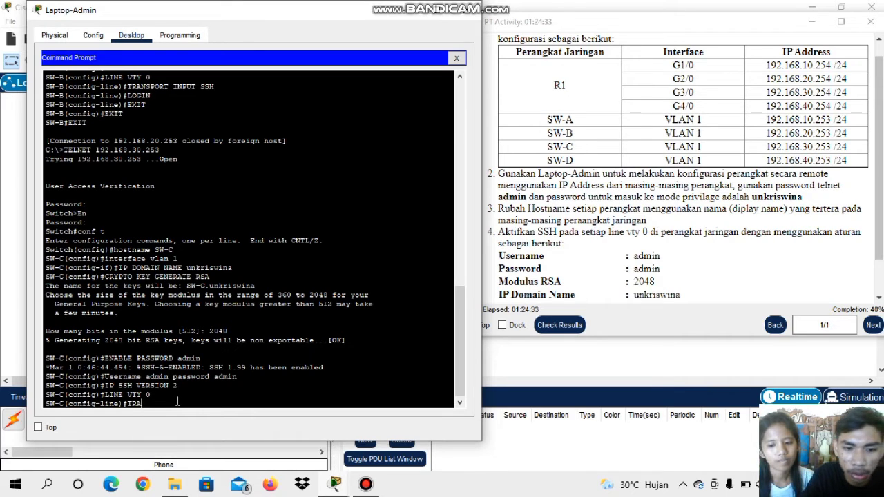
text(SN)
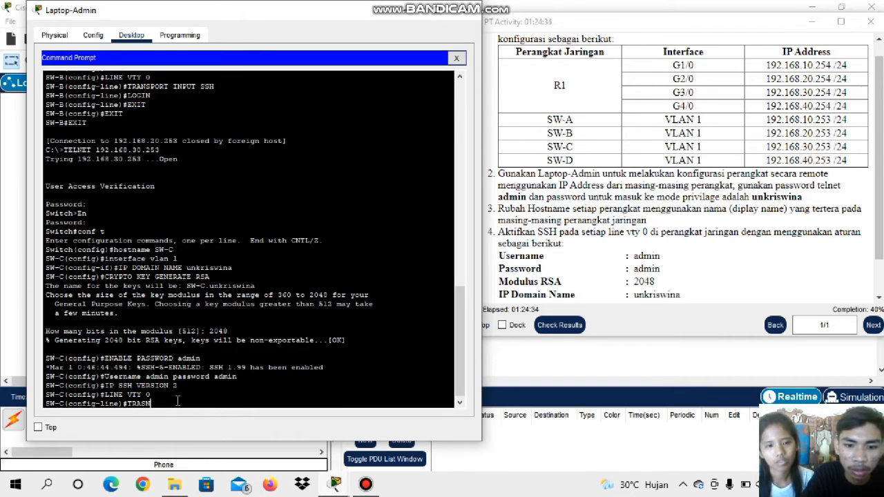
text(P)
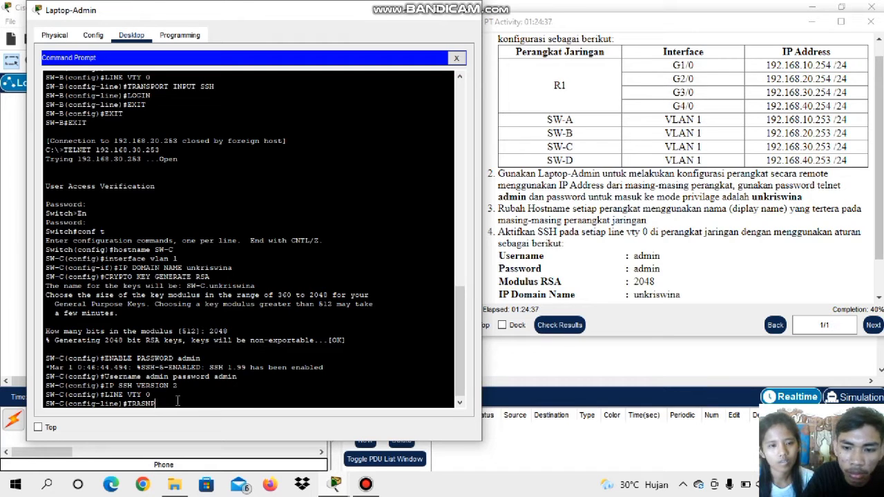
text(ORT)
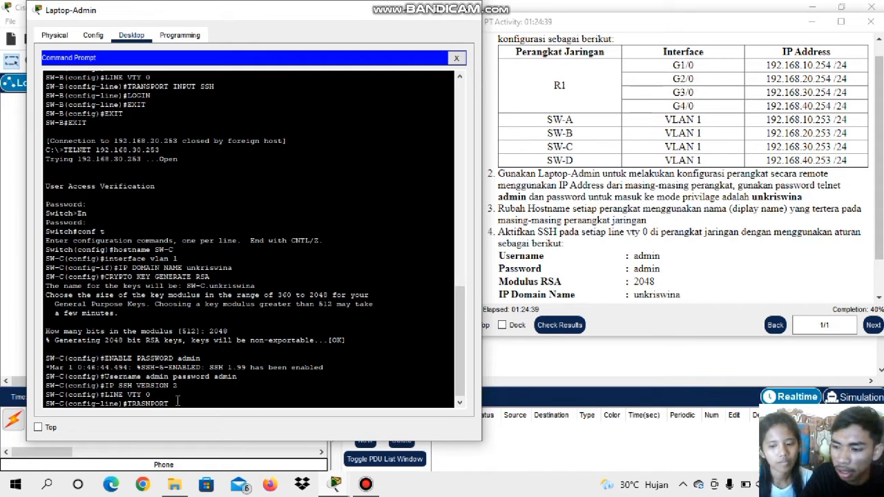
text( INPU)
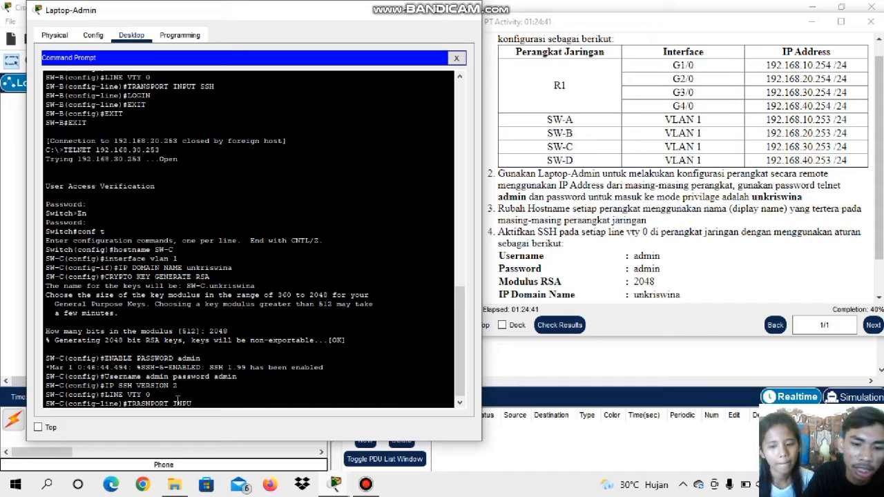
text(T SS)
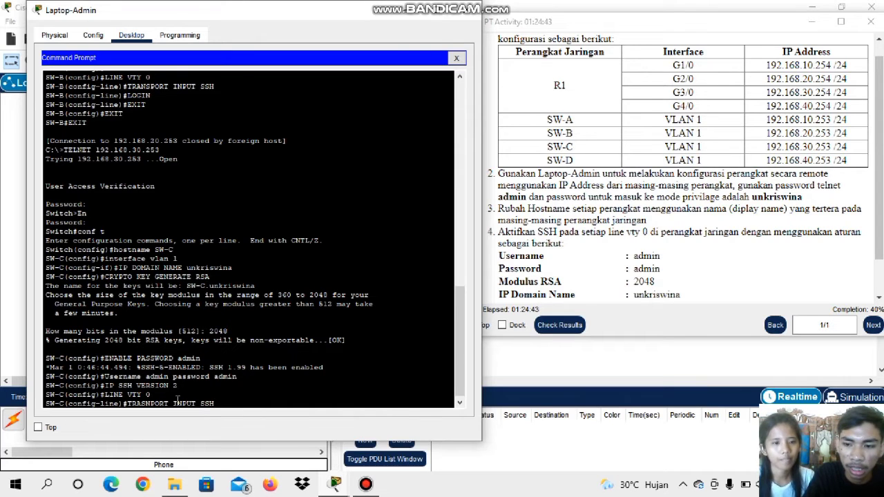
text(H)
key(Return)
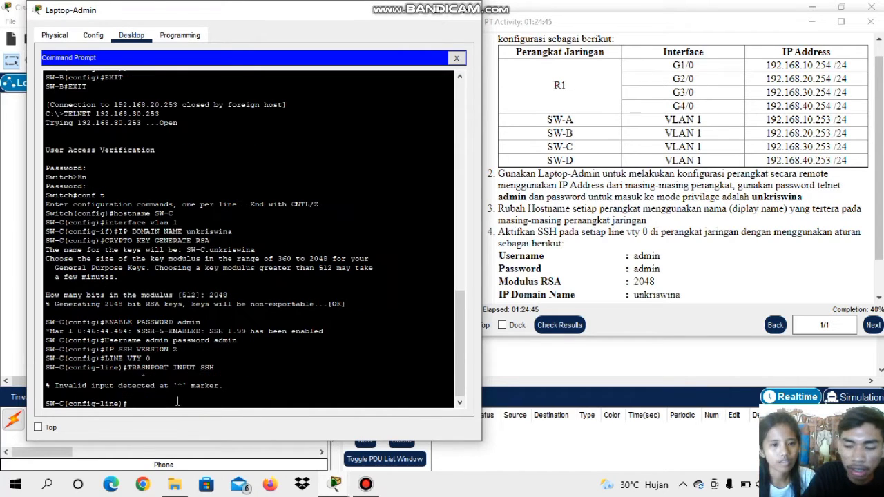
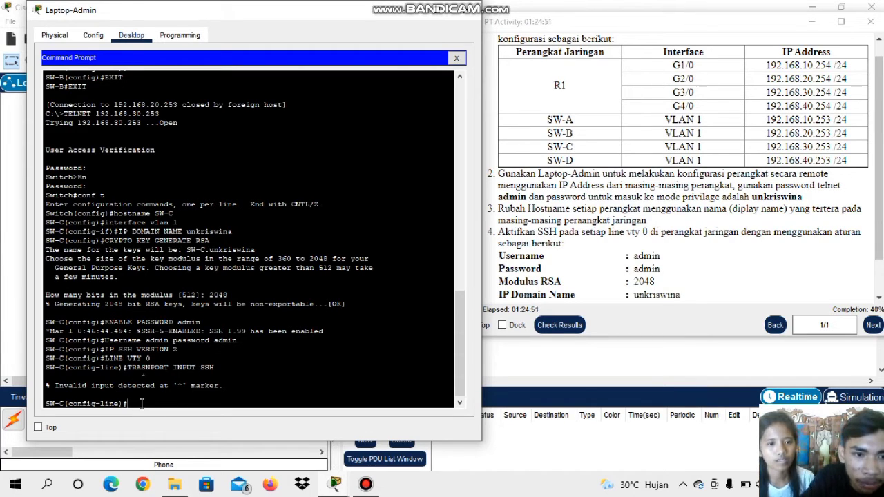
Restrict incoming connections on SW-C's VTY line 0 to SSH with the transport input ssh command
click(366, 484)
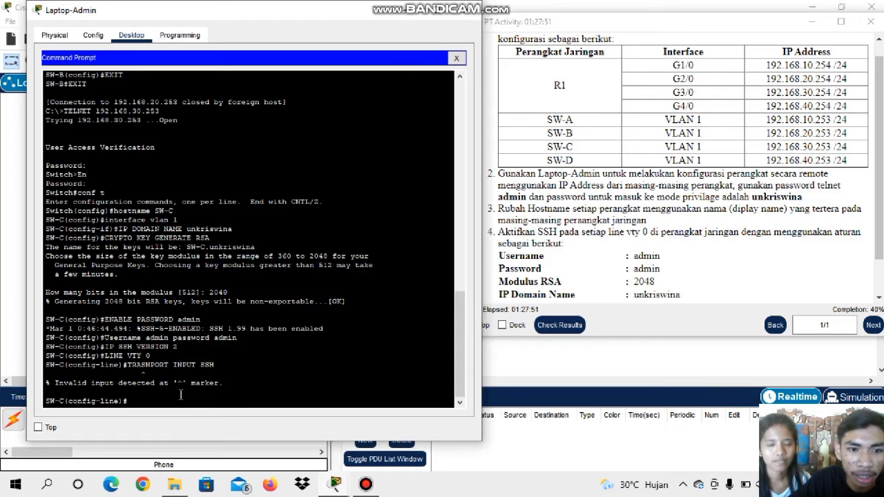
text(TRA)
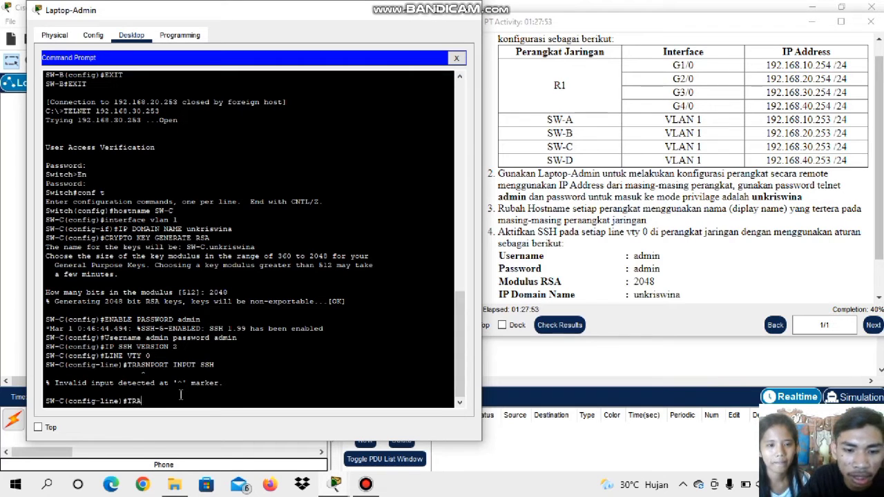
text(NSPOR)
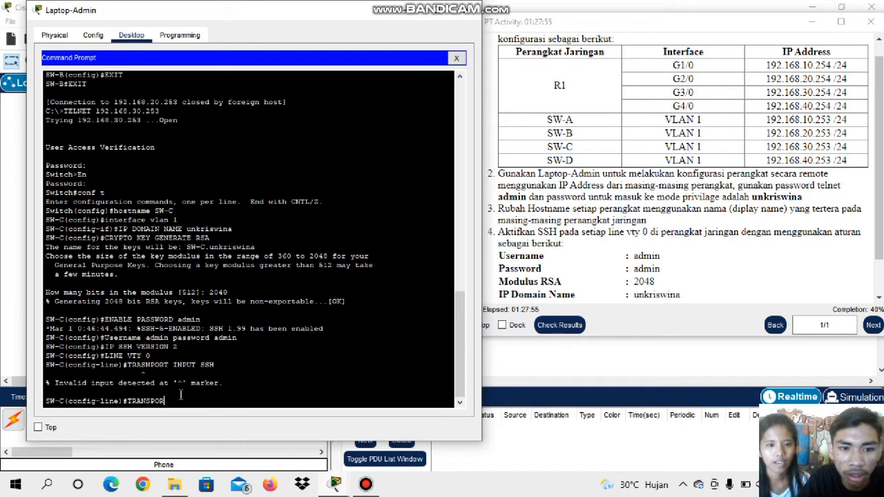
text(T)
text( INPU)
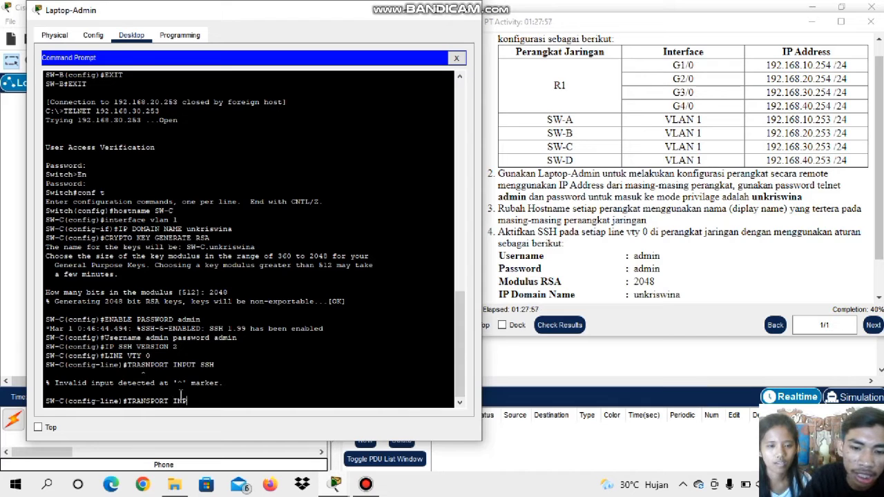
text(T SSH)
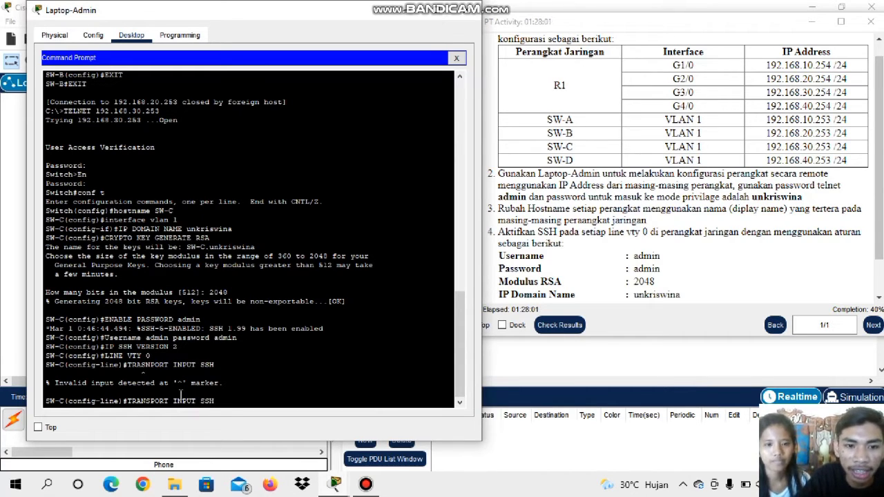
key(Return)
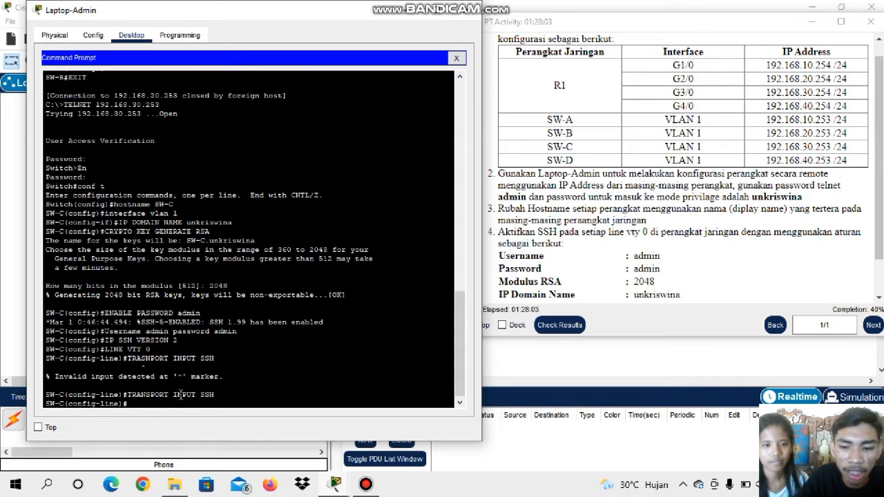
Require login on SW-C's VTY line 0 with the login command
text(LOGI)
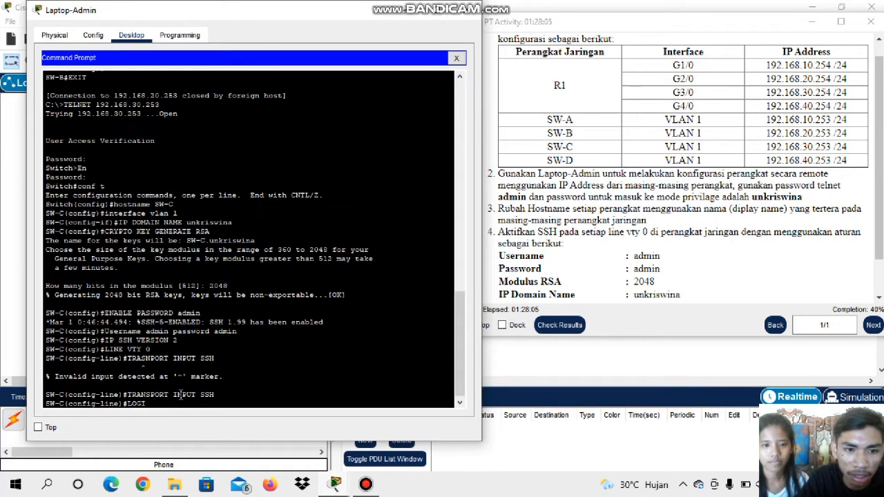
text(N)
key(Return)
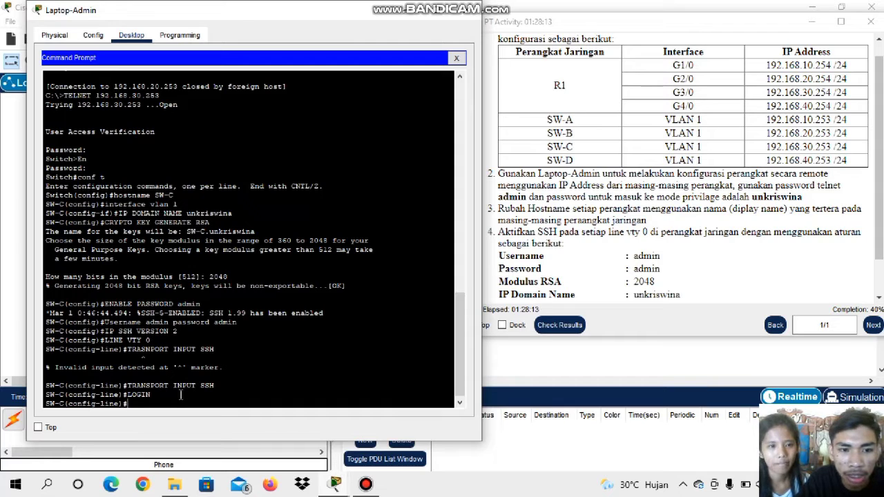
Exit SW-C's line, global configuration and privileged modes to close the Telnet session
text(EXI)
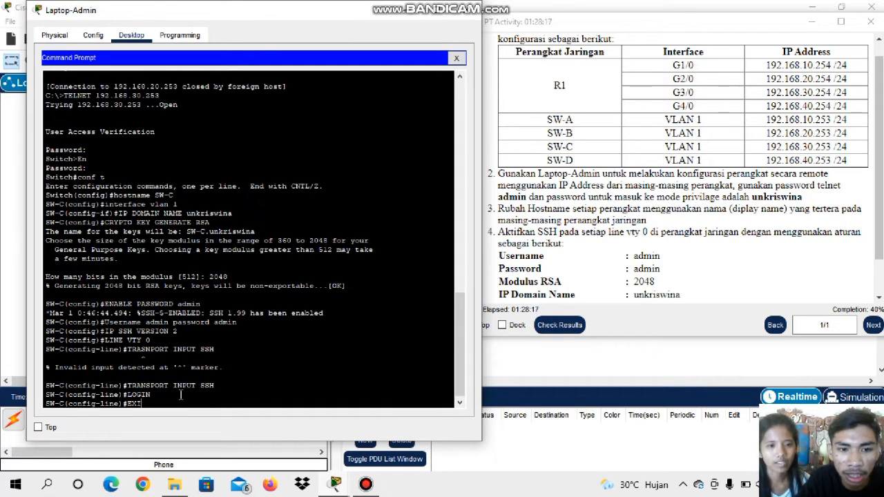
text(T)
key(Return)
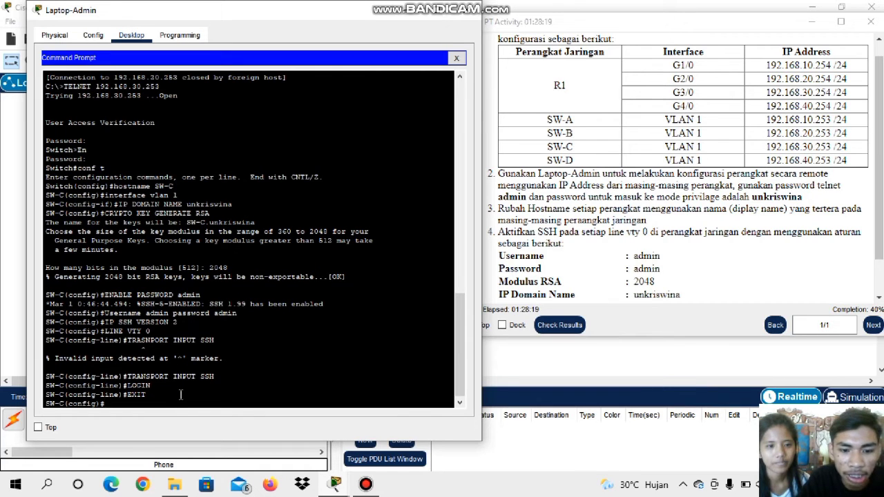
text(EXIT)
key(Return)
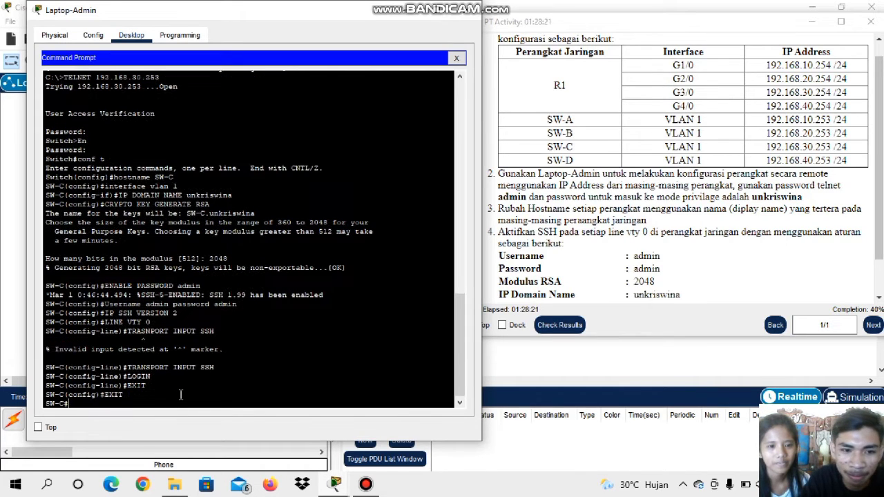
text(R)
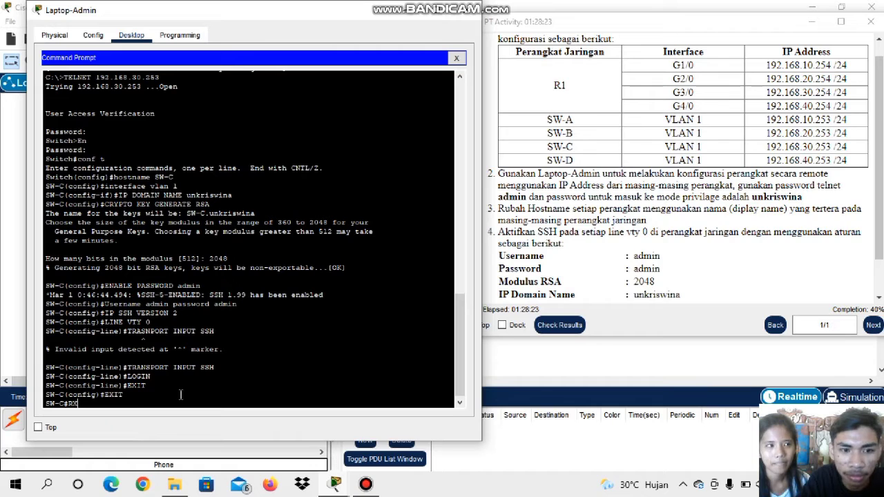
key(BackSpace)
text(E)
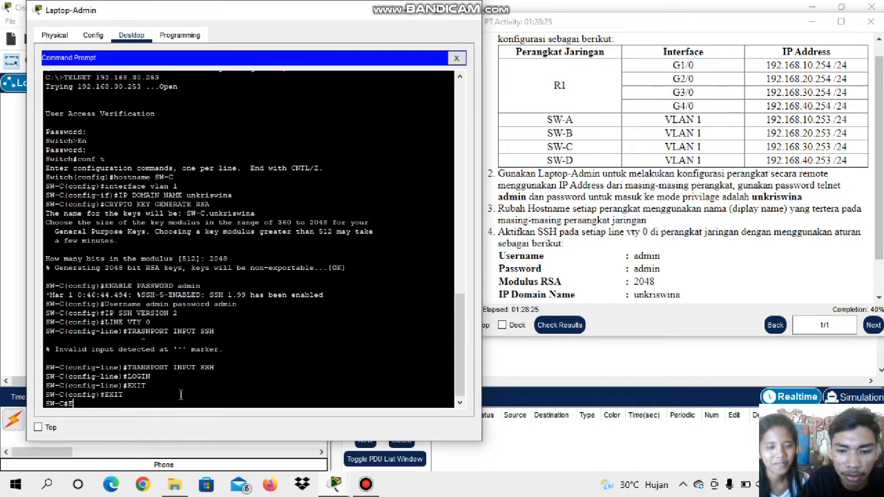
text(XIT)
key(Return)
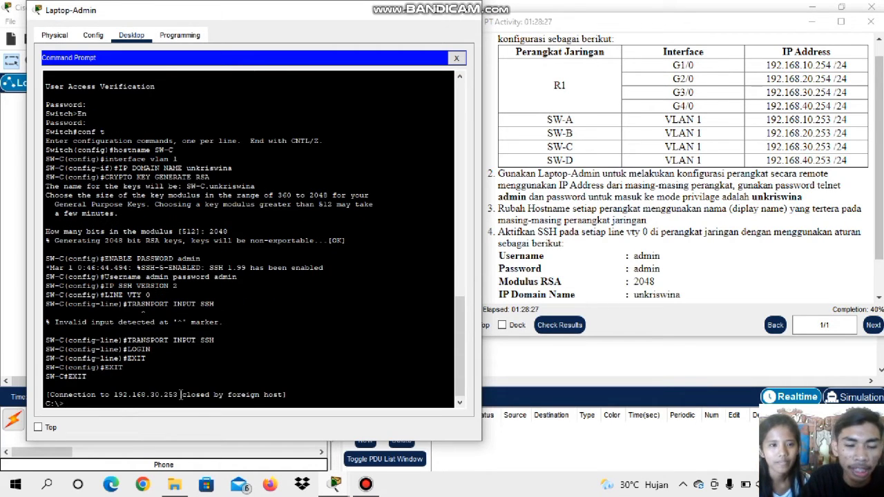
Open a Telnet connection from Laptop-Admin's command prompt to SW-D at 192.168.40.253
click(406, 11)
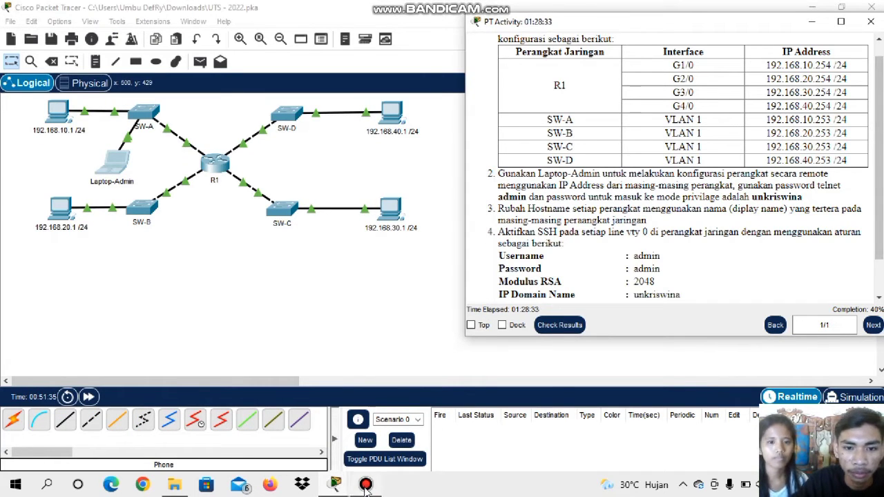
mouse_move(338, 487)
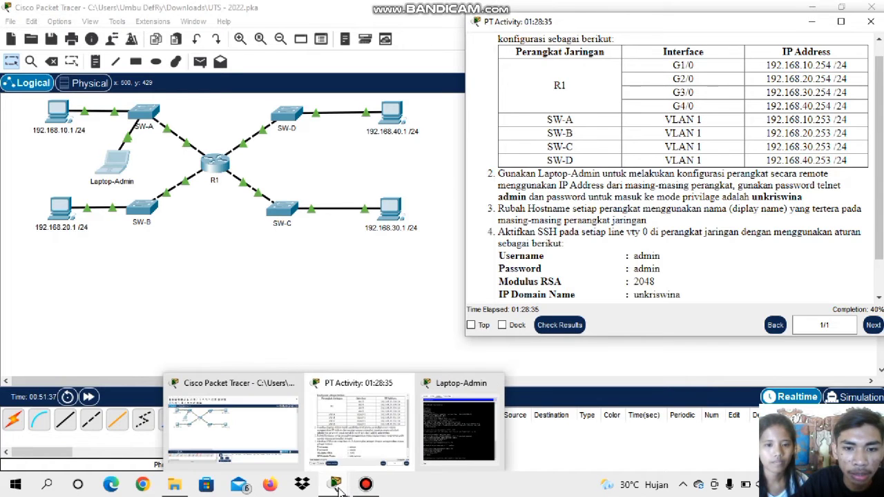
click(452, 426)
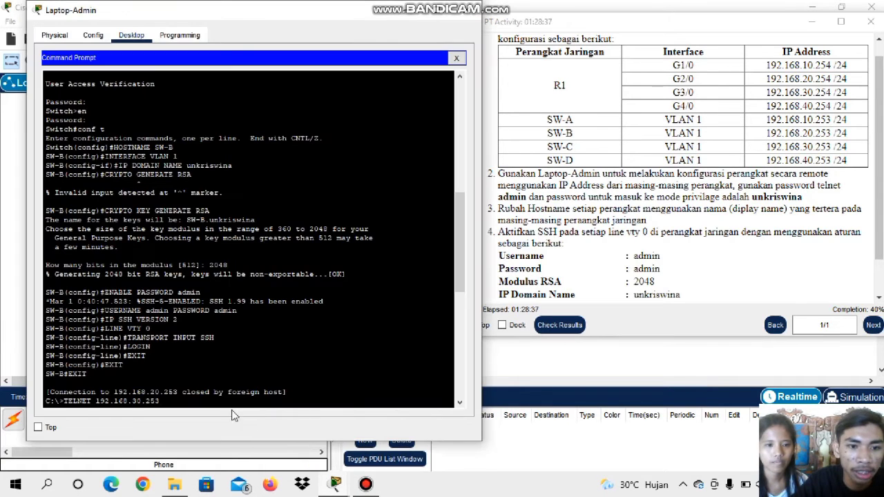
scroll(197, 395, down, 10)
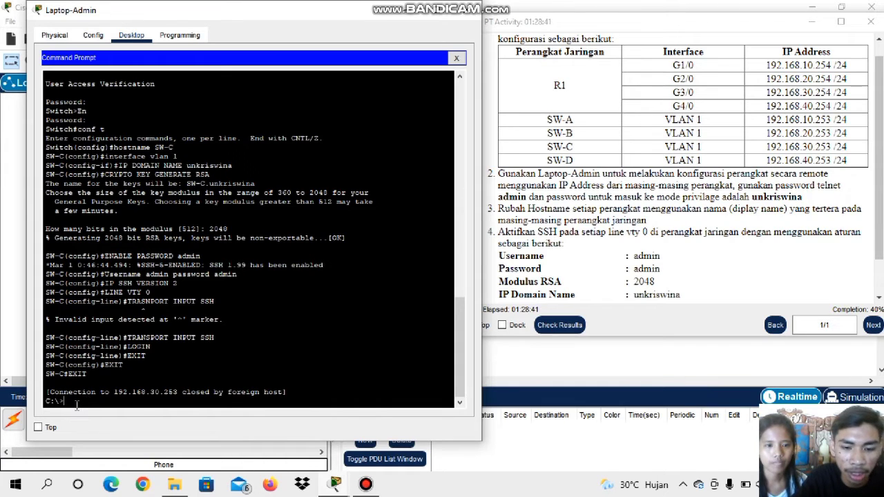
text(TELNET)
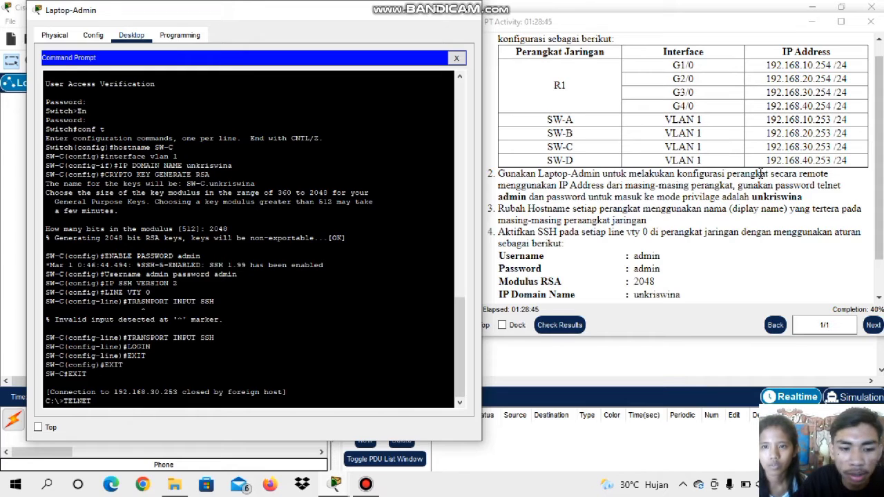
text( 192)
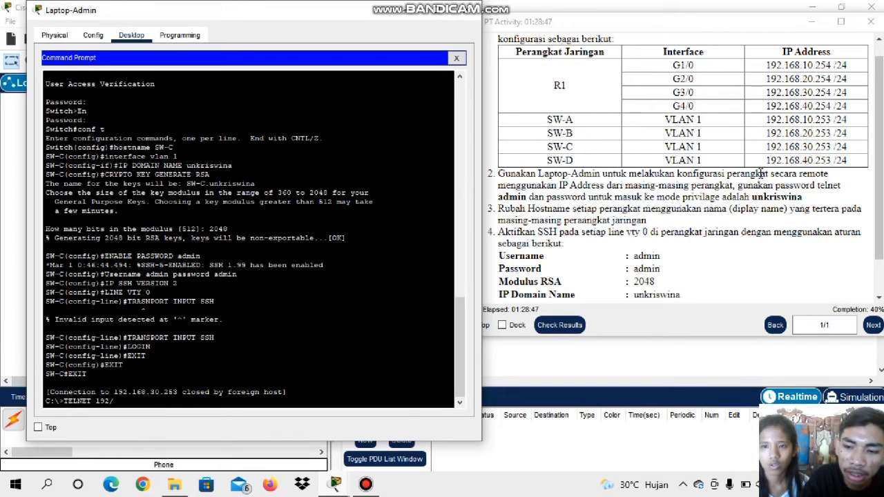
text(.)
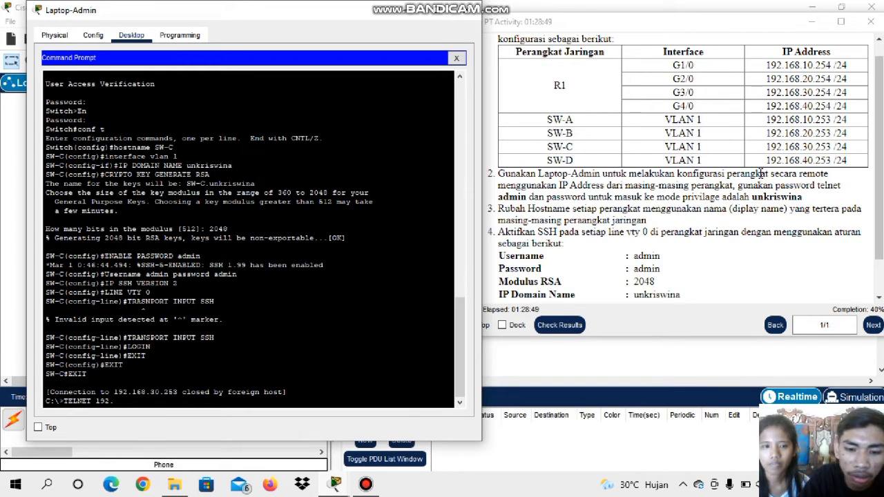
text(168.)
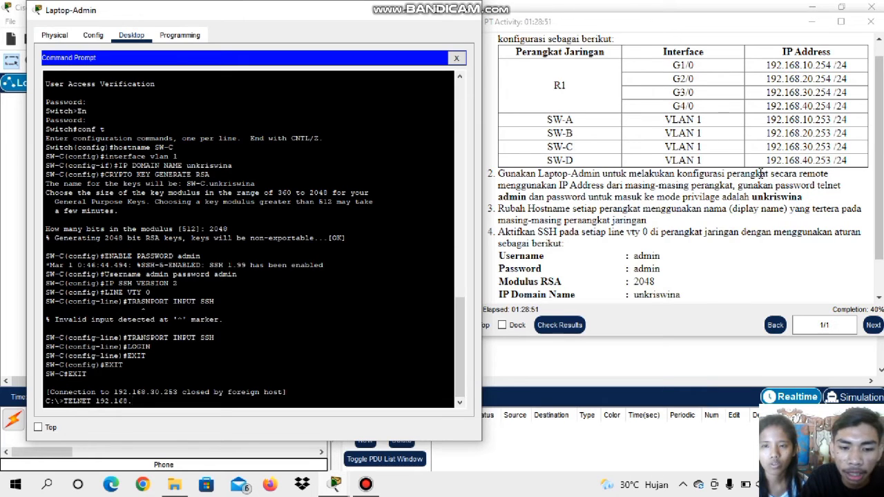
text(40.)
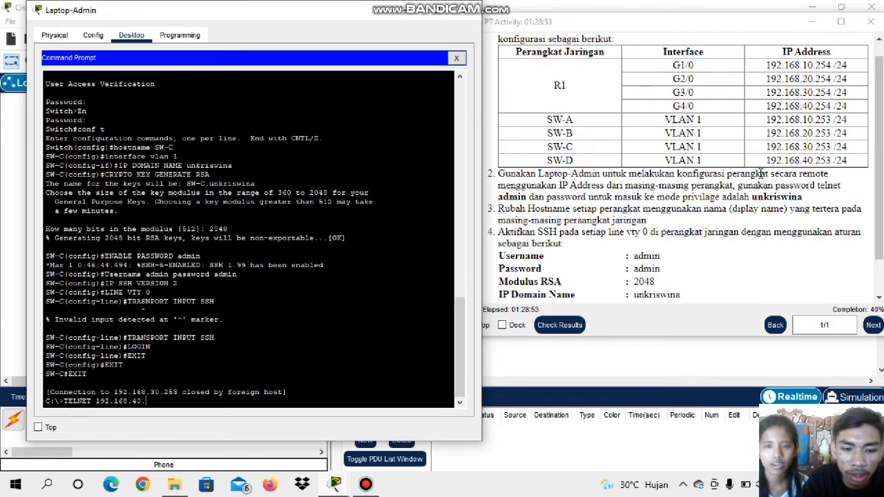
text(253)
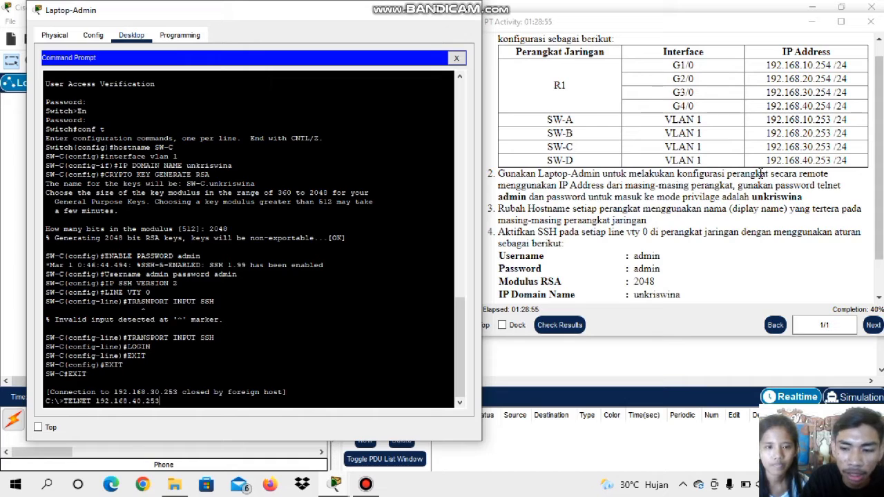
key(Return)
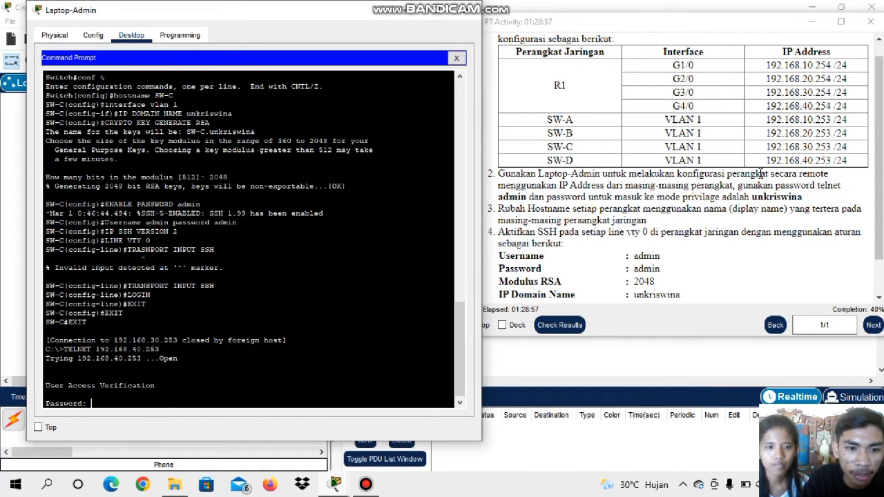
Log in to SW-D by entering the Telnet password at the user access verification
key(Caps_Lock)
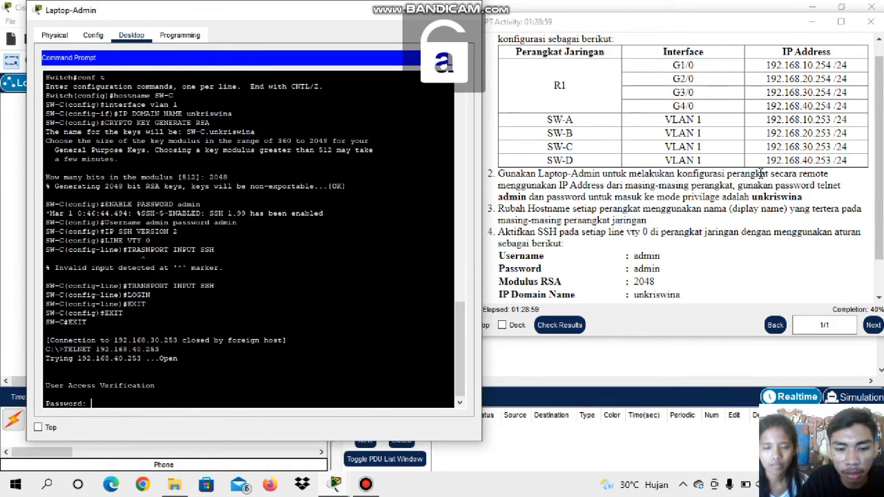
text(admin)
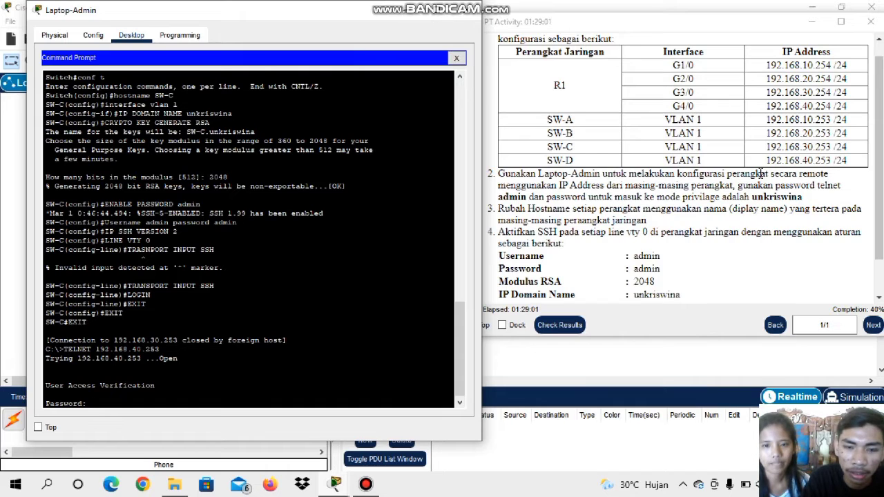
key(Return)
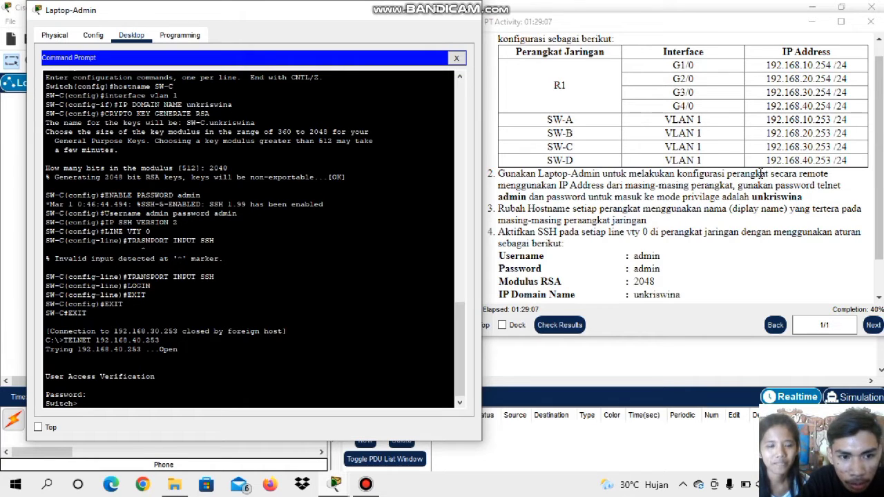
Enter privileged EXEC mode on SW-D with the enable command and the privileged mode password
text(en)
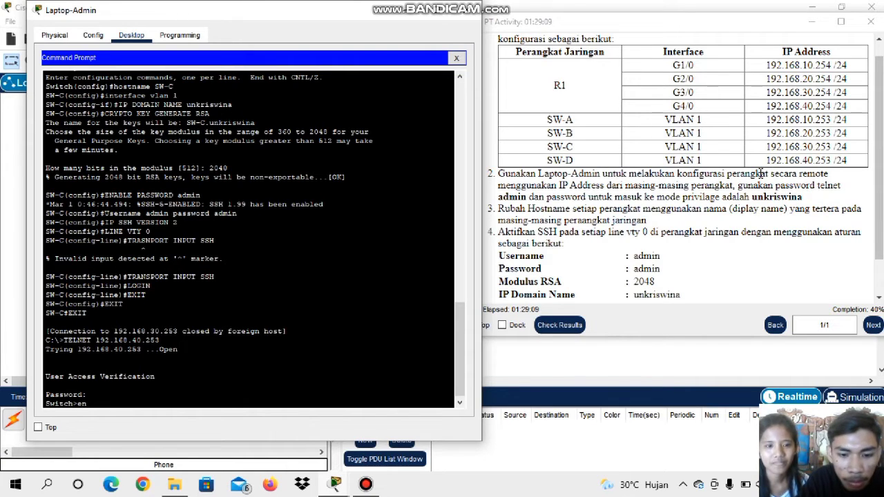
text(abl)
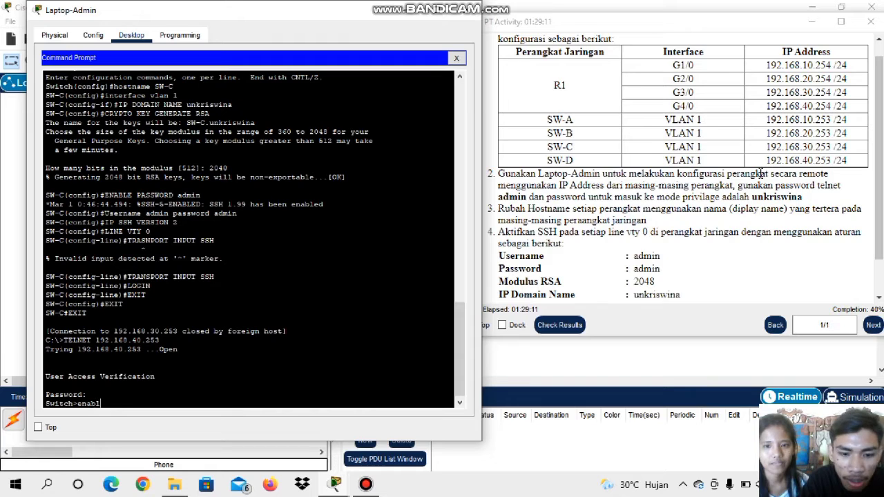
text(e)
key(Return)
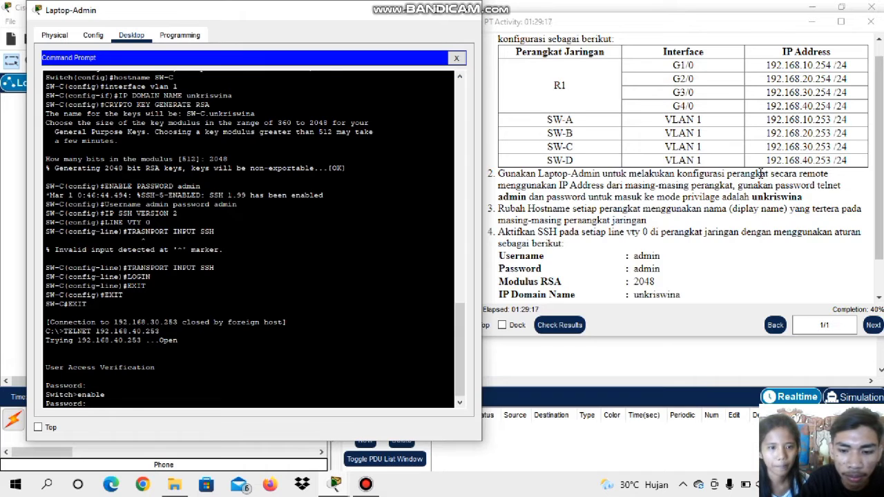
key(Return)
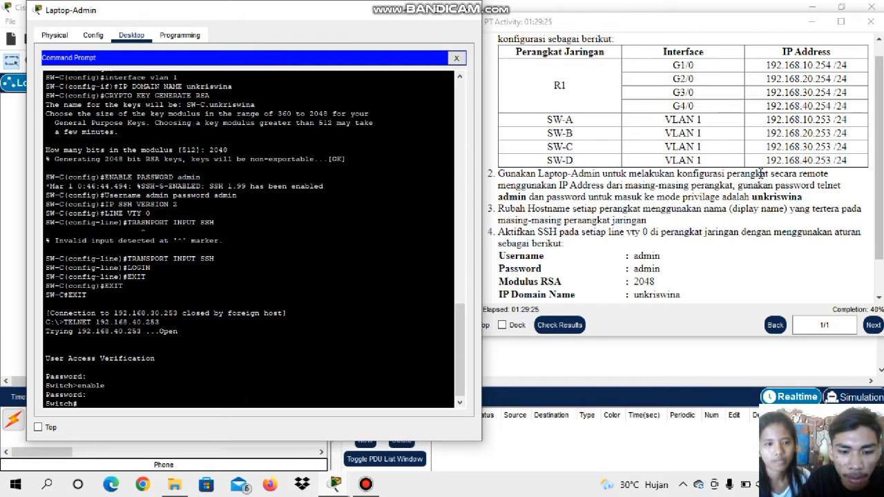
Enter global configuration mode on SW-D with the conf t command
text(onf)
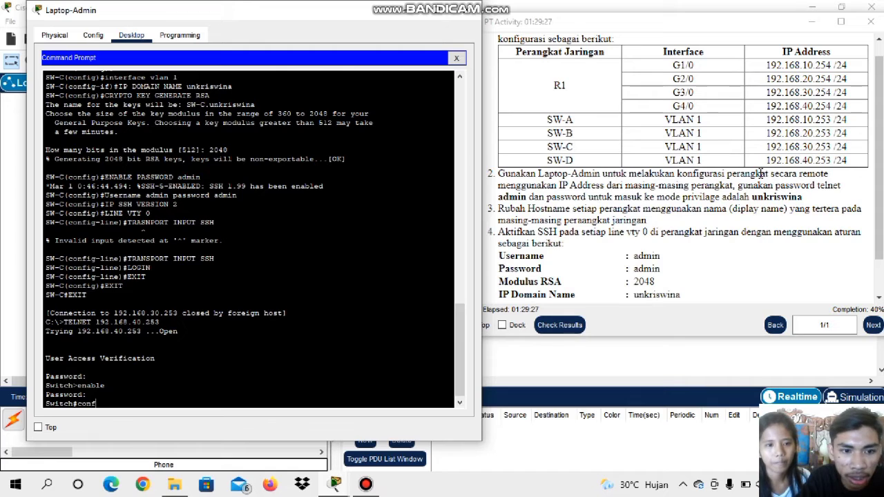
text( t)
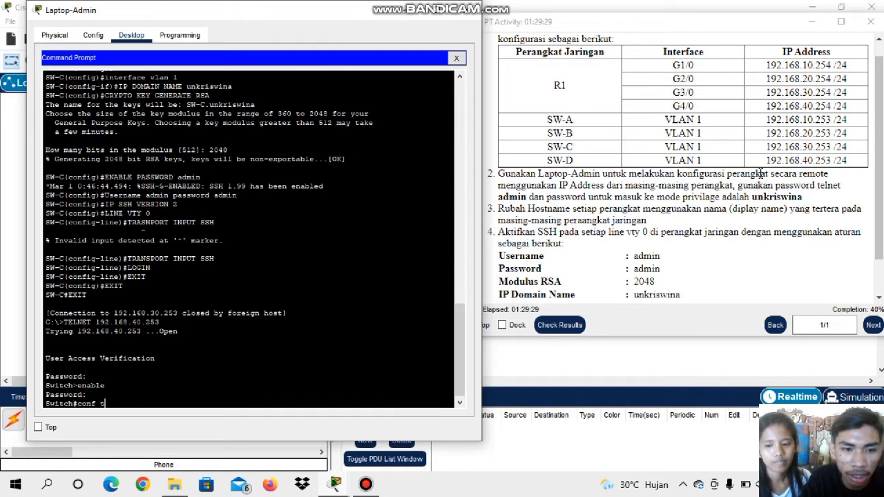
key(Return)
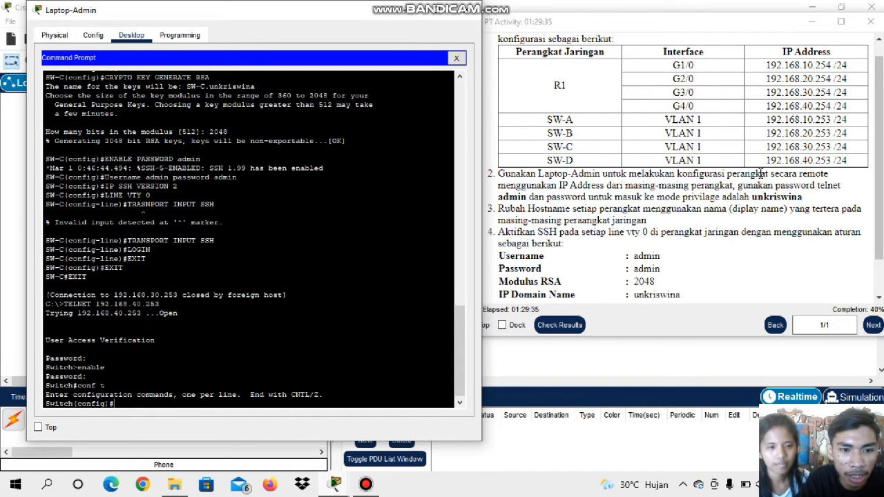
Set the switch's hostname to SW-D from global configuration mode
key(Caps_Lock)
text(h)
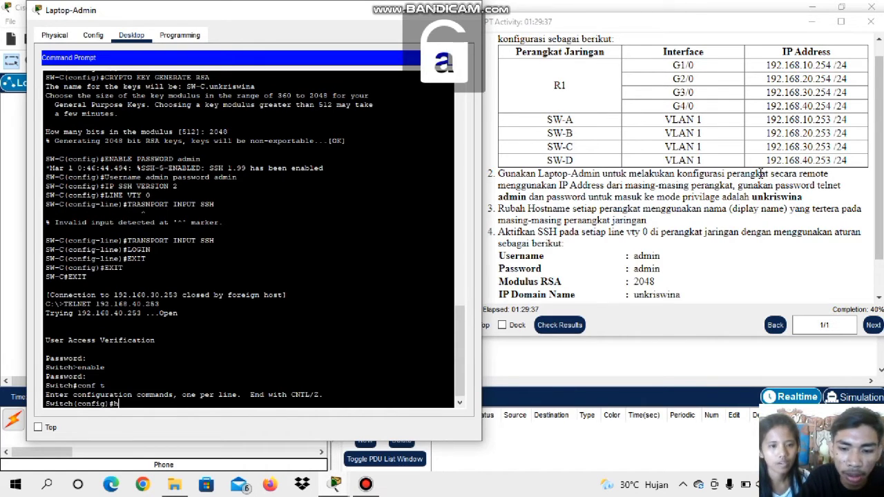
text(ostname)
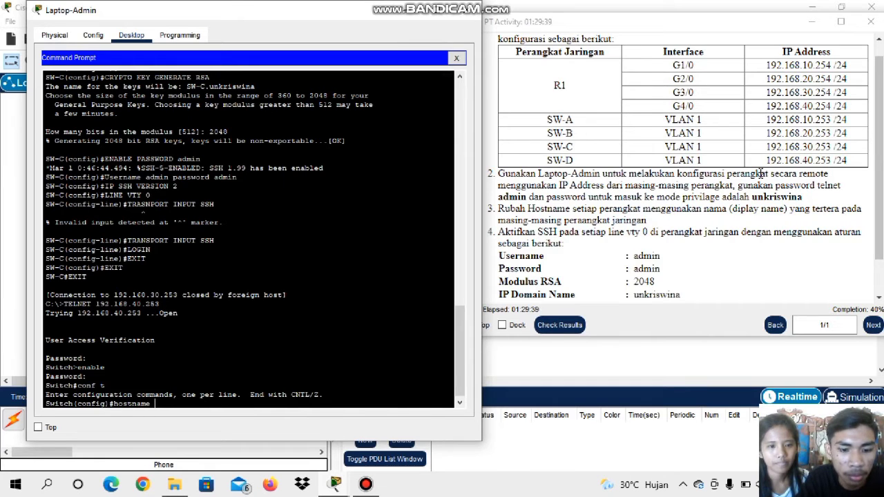
key(Caps_Lock)
text(SW-)
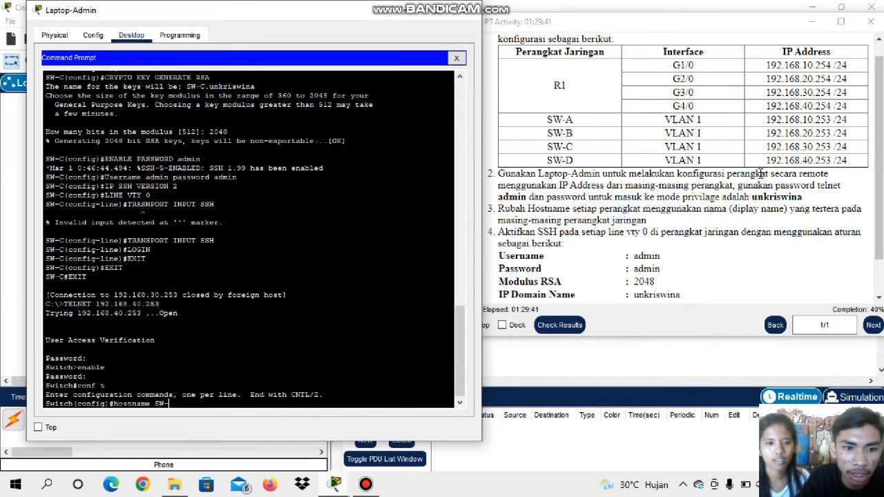
text(D)
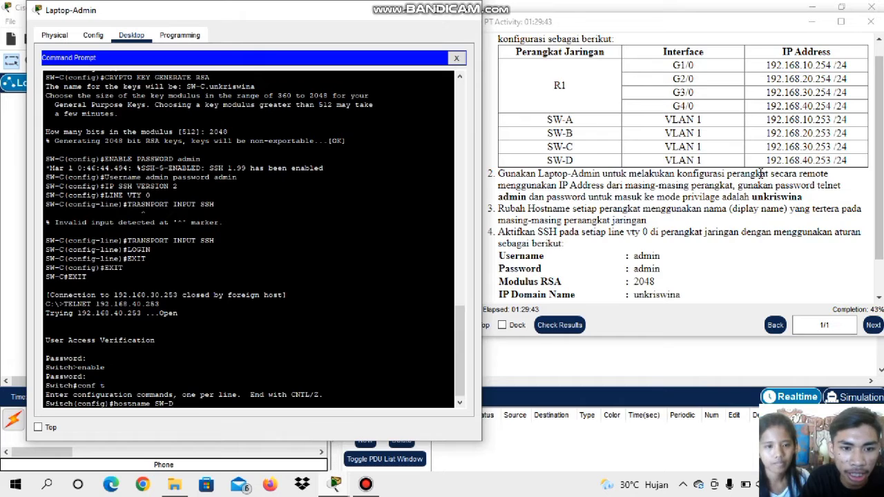
key(Return)
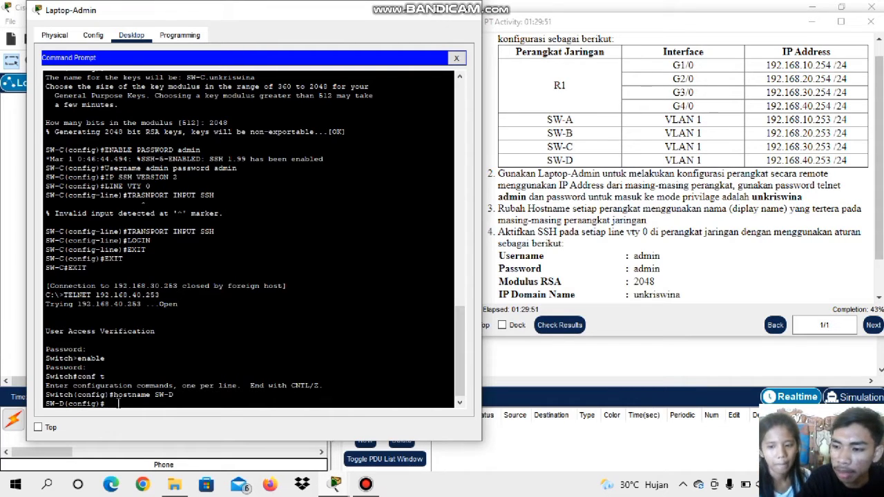
Enter interface configuration mode for VLAN 1 on SW-D with the interface vlan 1 command
text(inter)
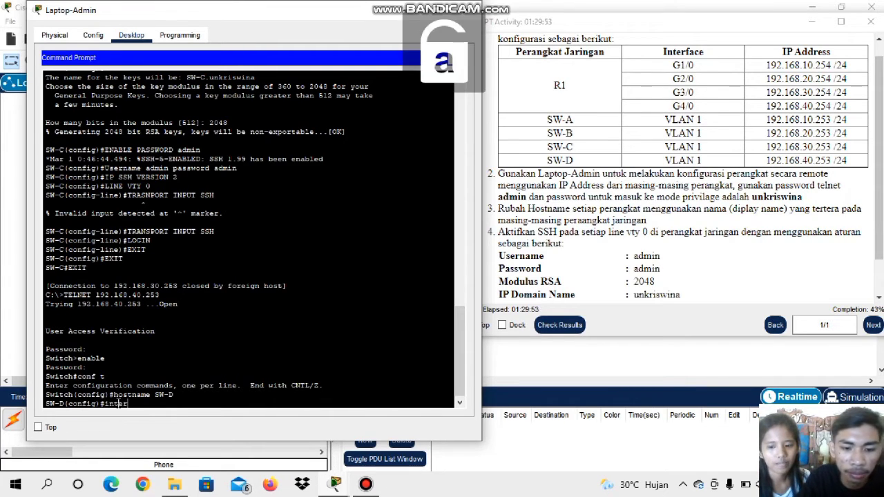
text(face vlan 1)
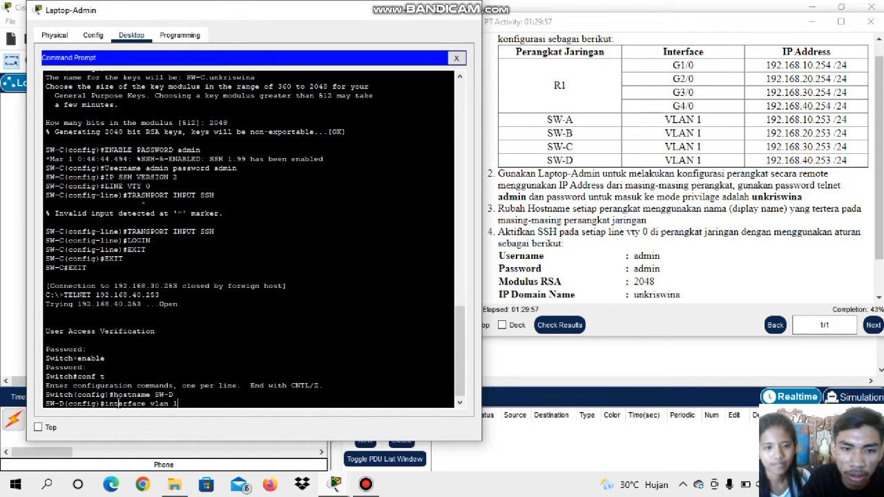
key(Return)
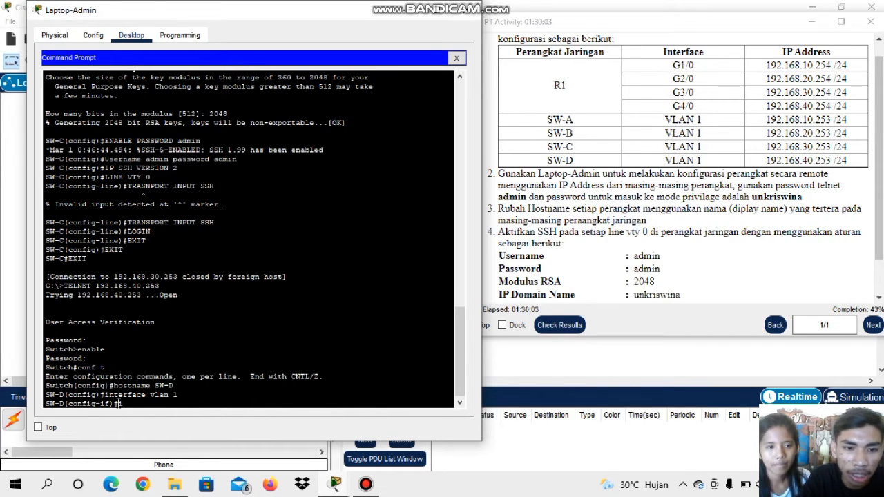
Set SW-D's IP domain name to unkriswina with the ip domain name command
text(ip do)
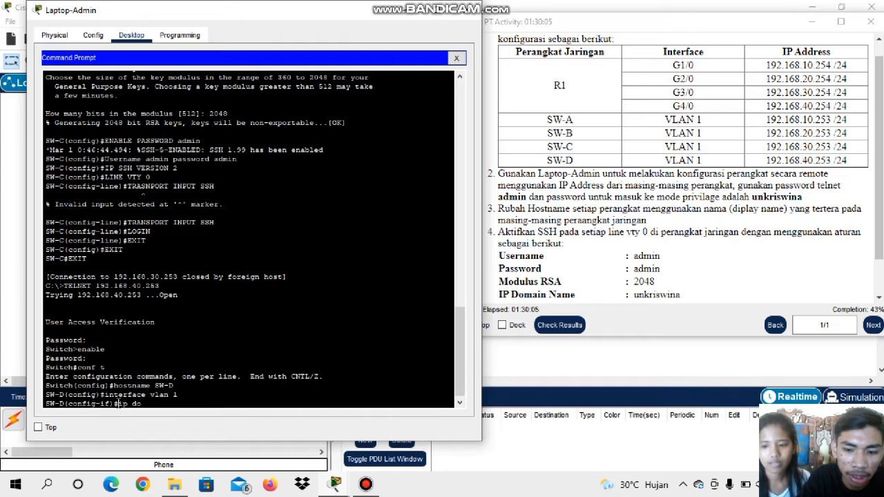
text(main name)
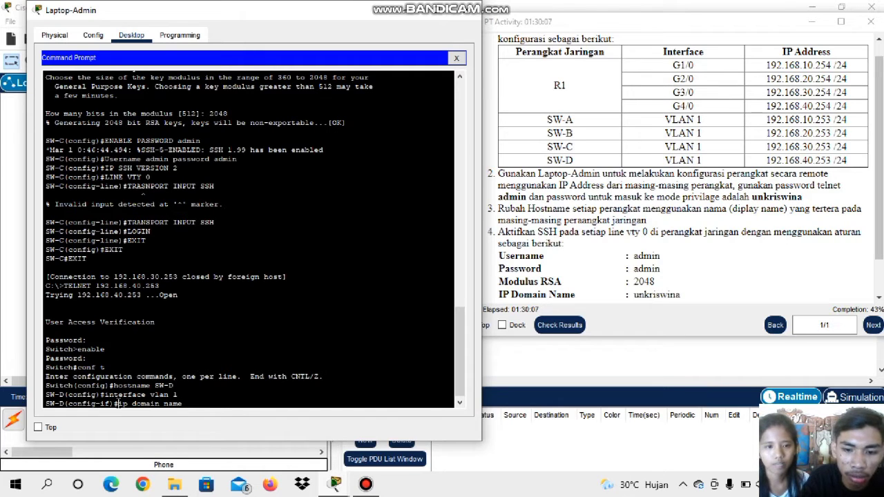
text(unkriswina)
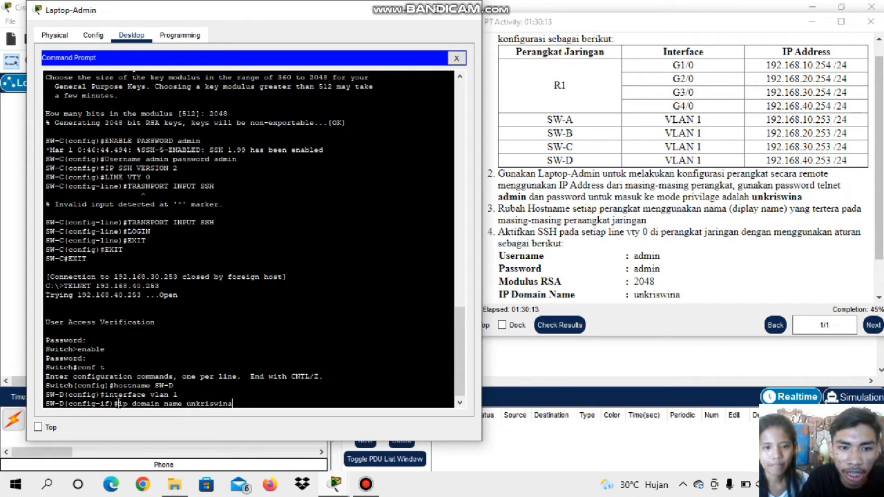
key(Return)
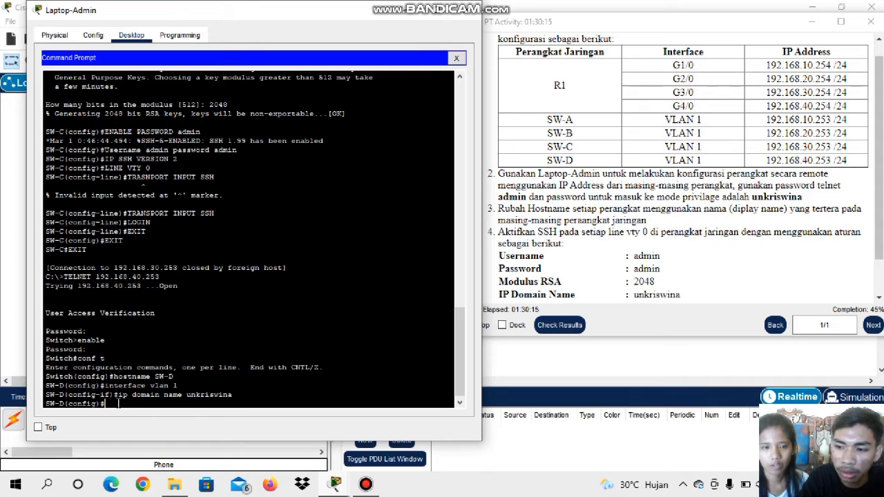
Generate RSA keys on SW-D with the crypto key generate rsa command, using a 2048-bit modulus
text(c)
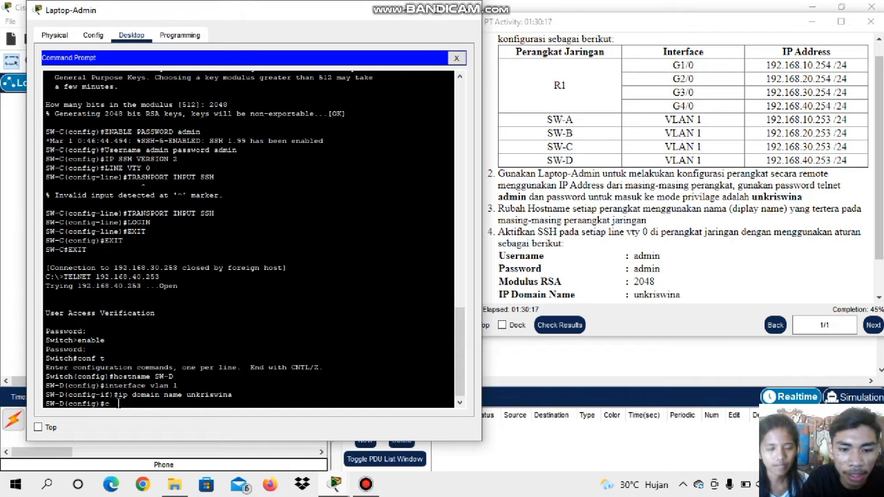
text(rypto)
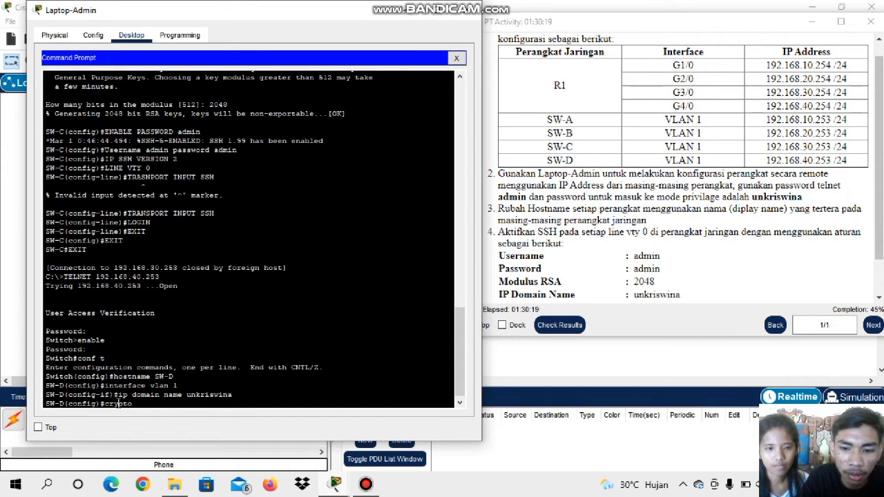
text( key)
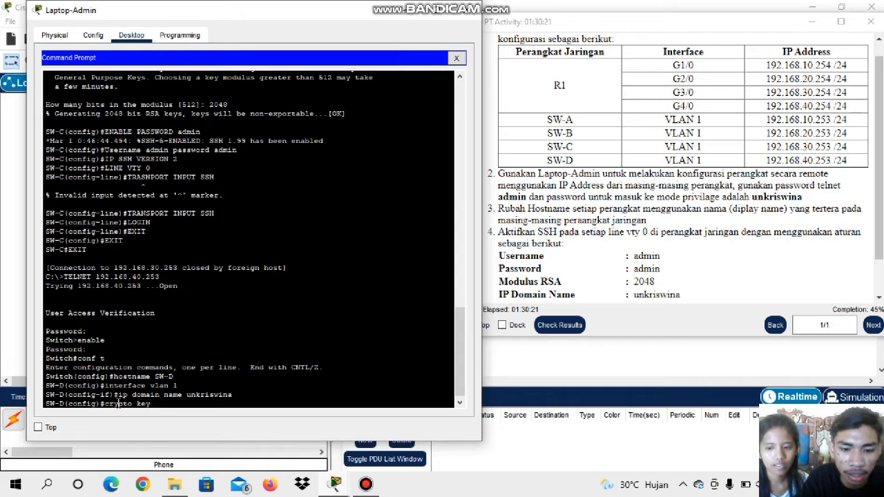
text( generate)
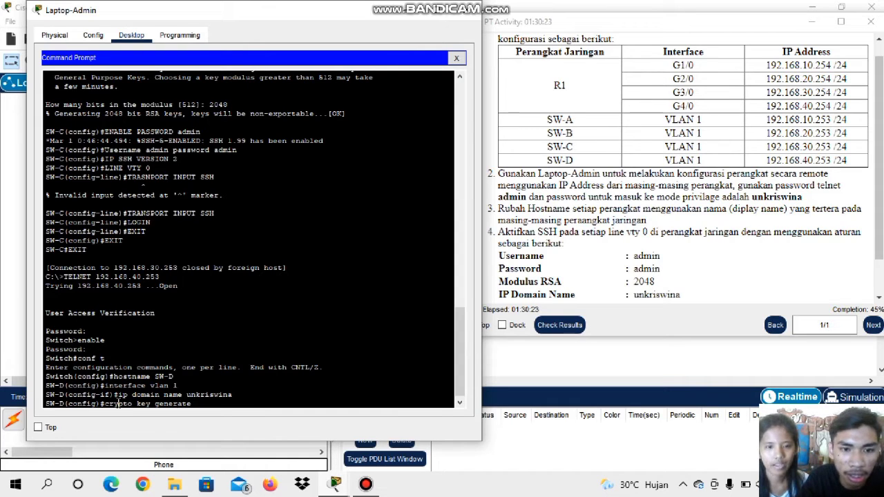
text( rsa)
key(Return)
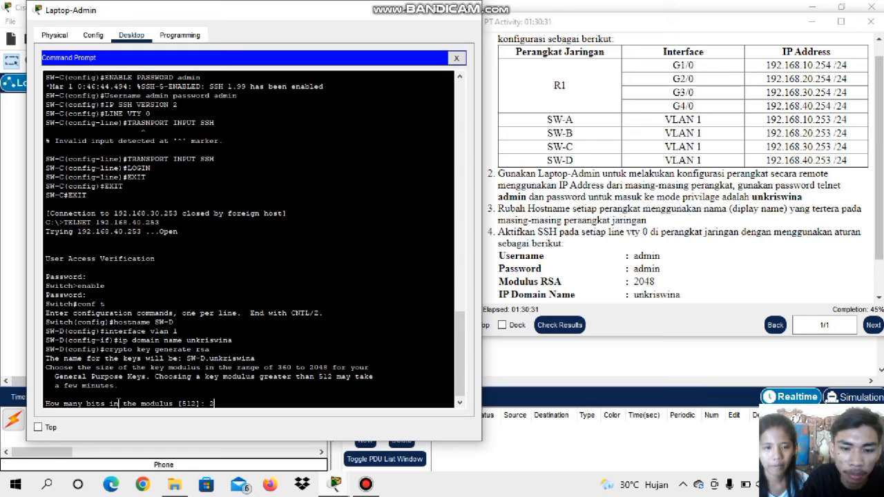
text(048)
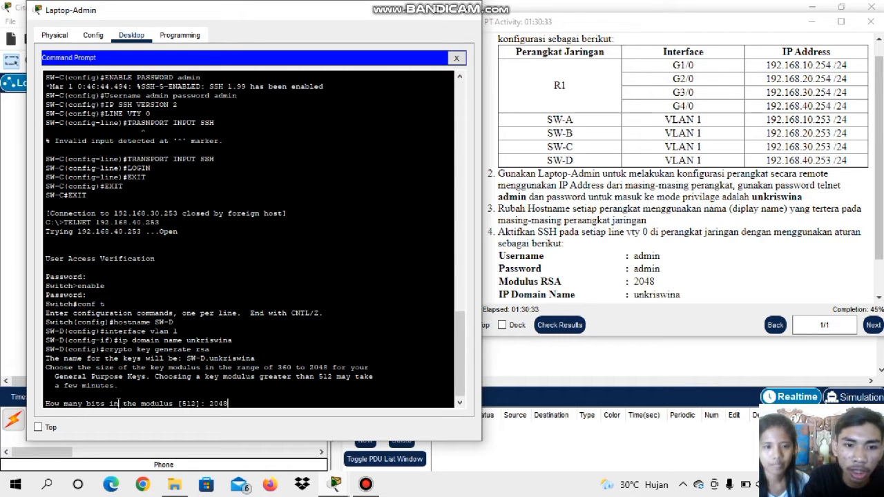
key(Return)
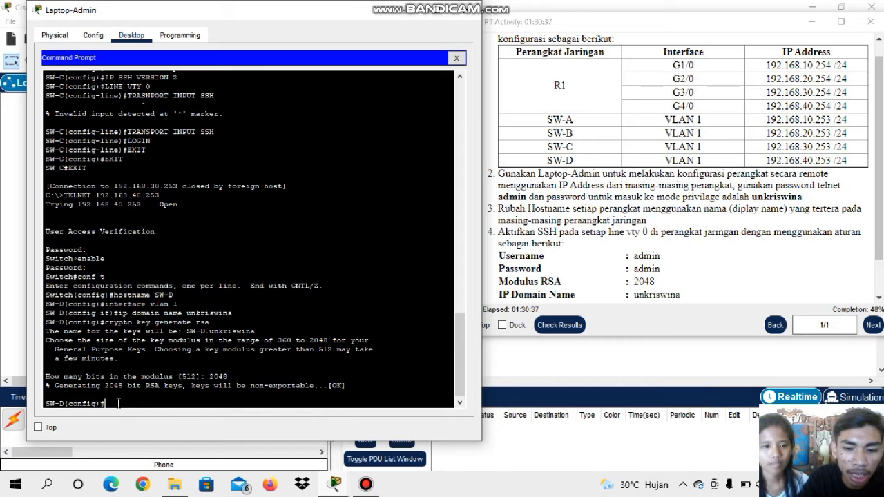
Set the privileged mode password on SW-D with the enable password command
text(u)
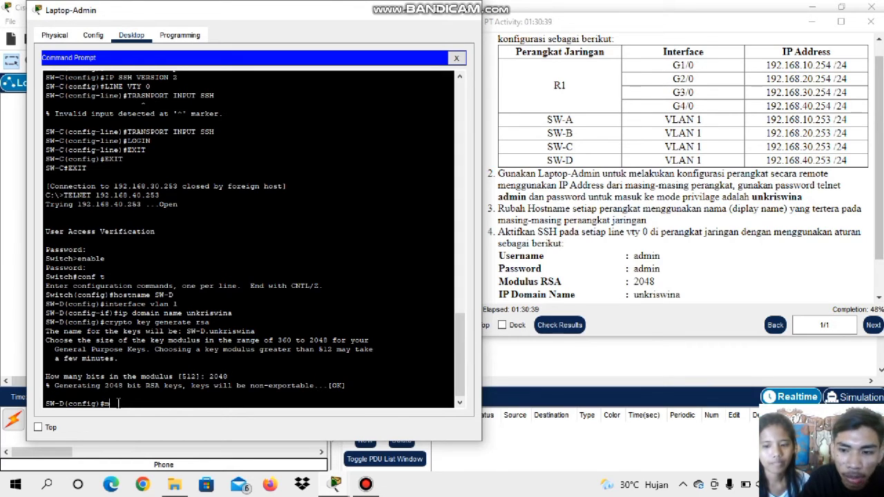
key(BackSpace)
text(us)
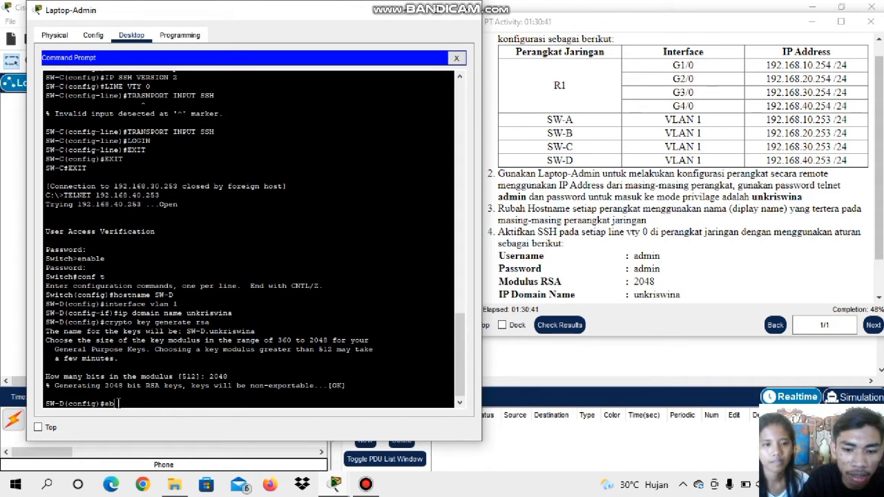
text(er)
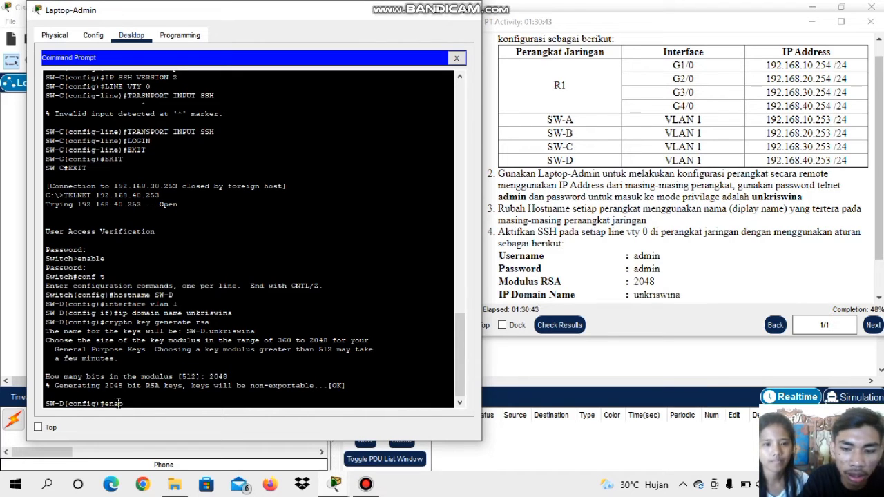
text(le)
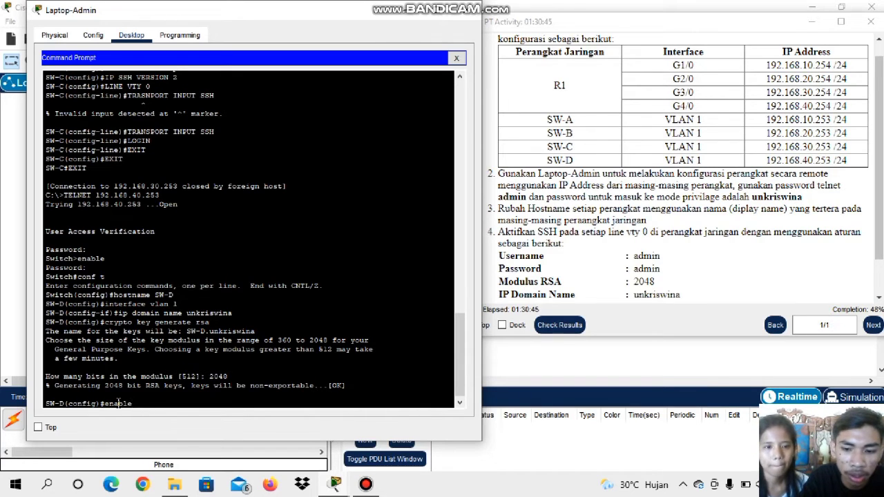
text( password)
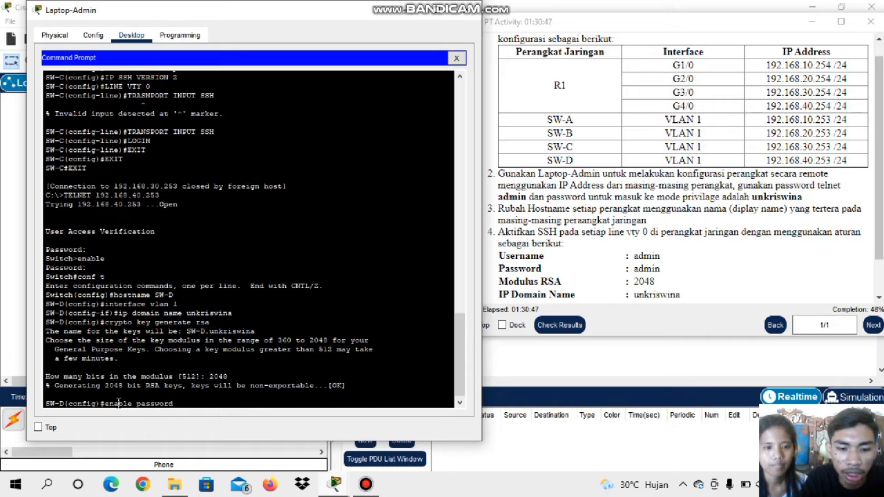
text( admin)
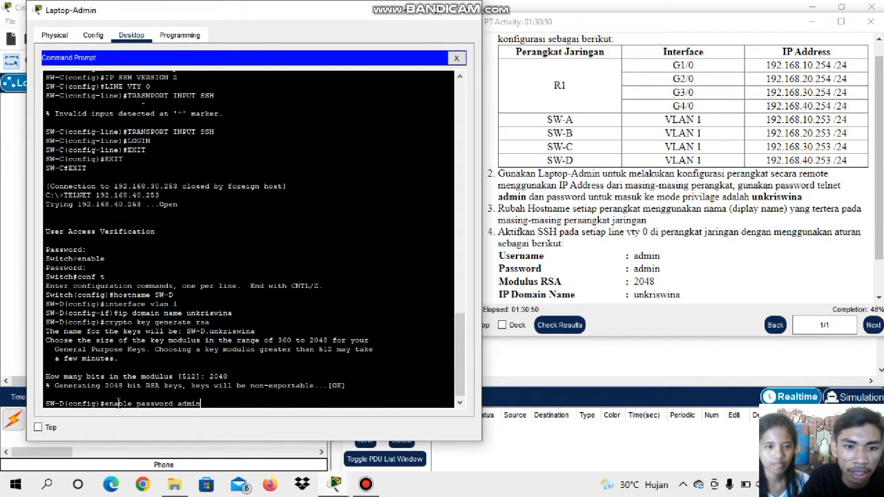
key(Return)
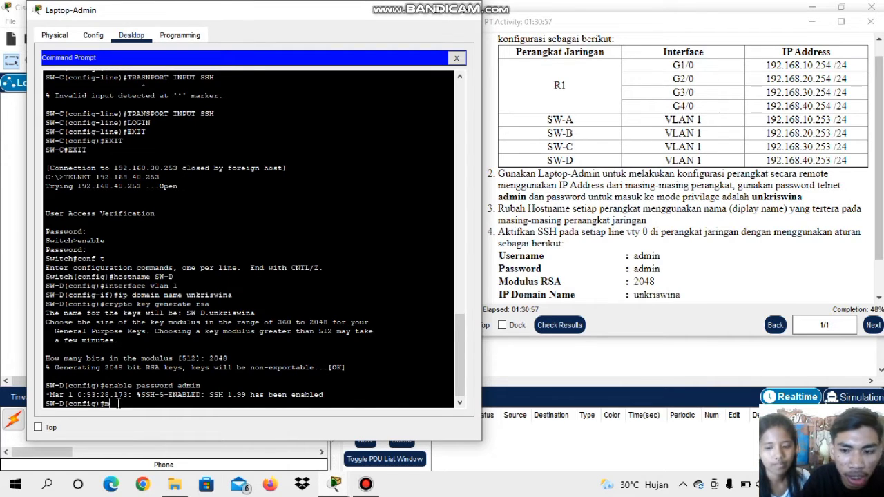
Create the local user admin on SW-D with its account password using the username command
text(use)
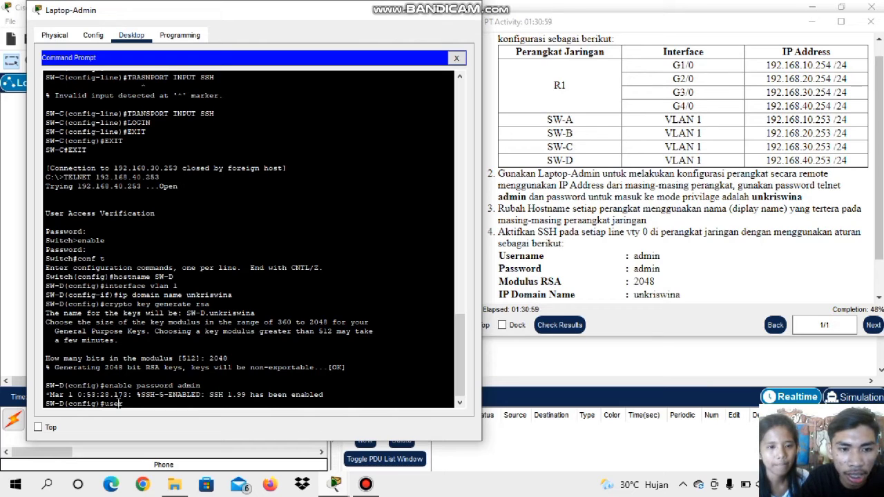
text(rname a)
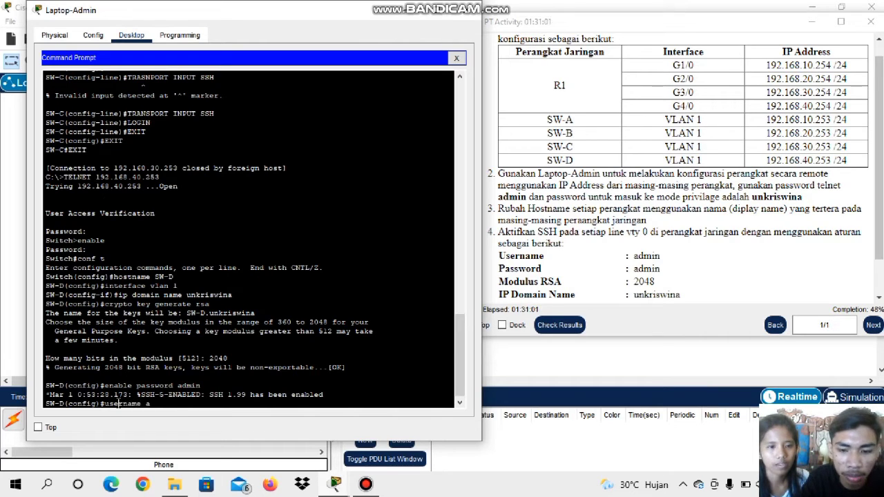
text(dmin)
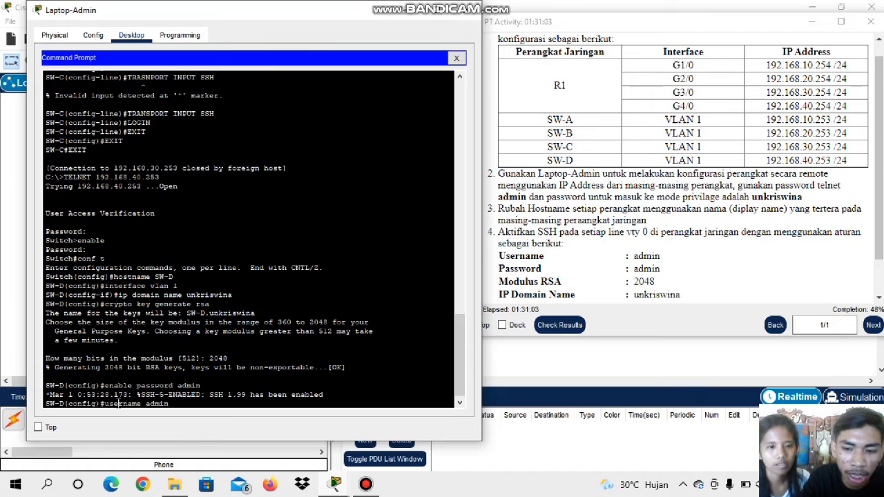
text( pas)
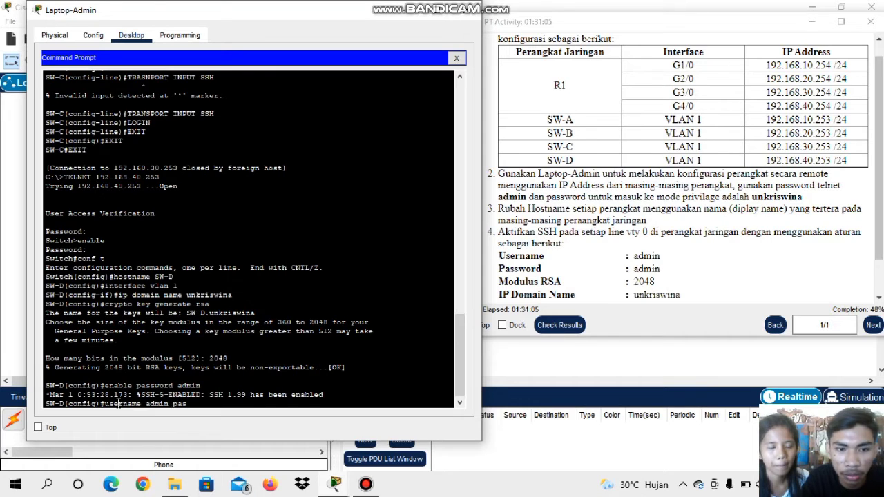
text(swor)
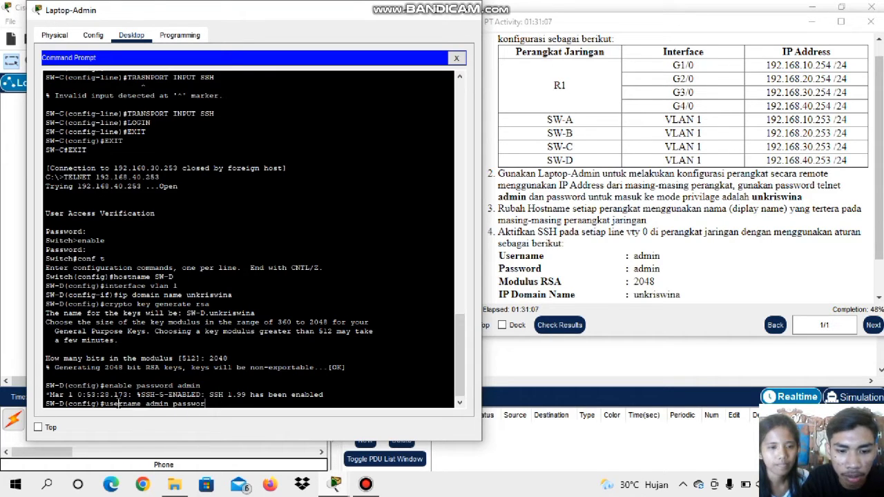
text(d admin)
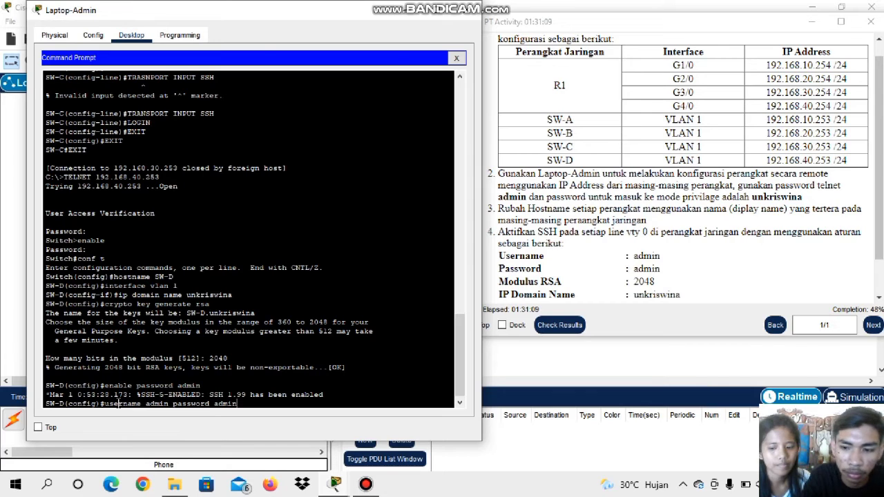
key(Return)
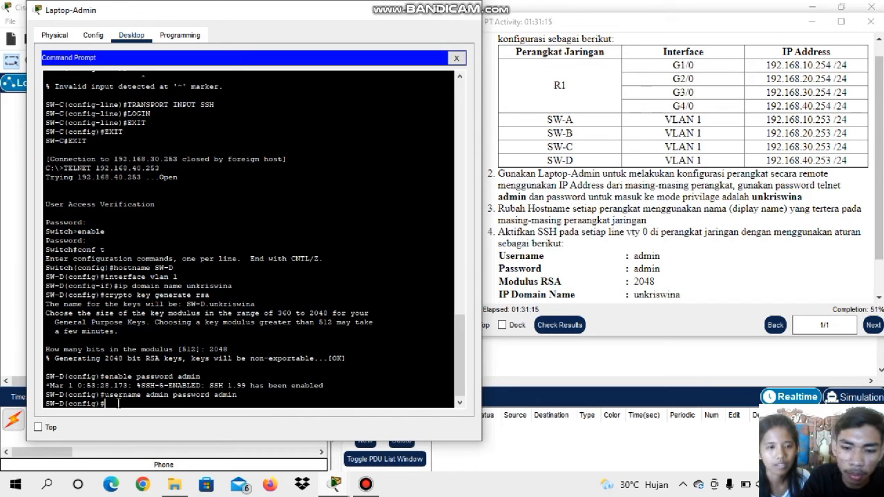
Set SW-D to SSH version 2 with the ip ssh version command
text(IP )
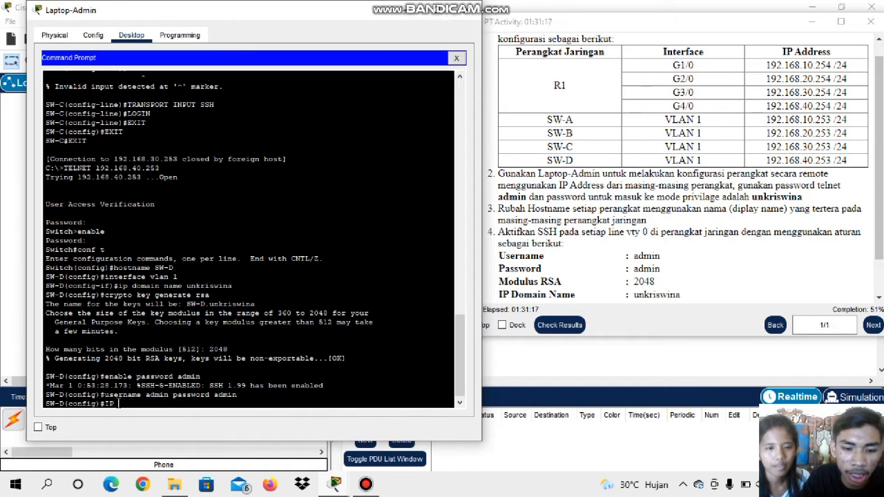
text(SSH )
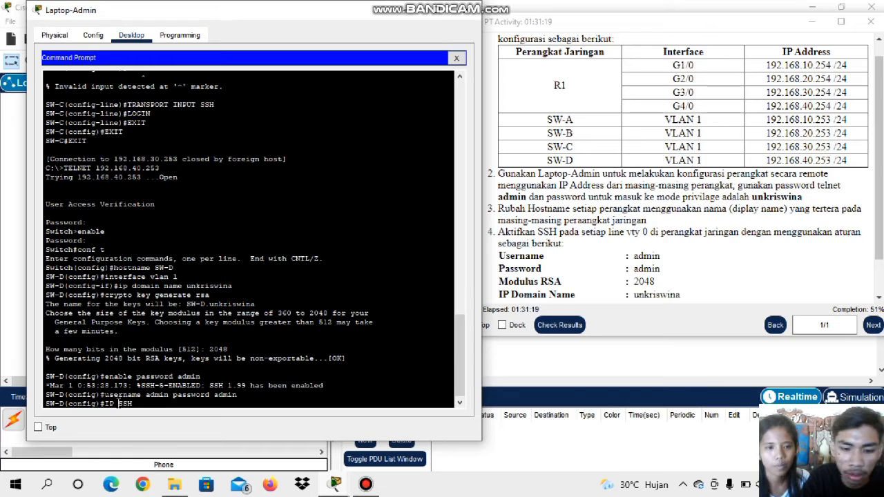
text(VERSION)
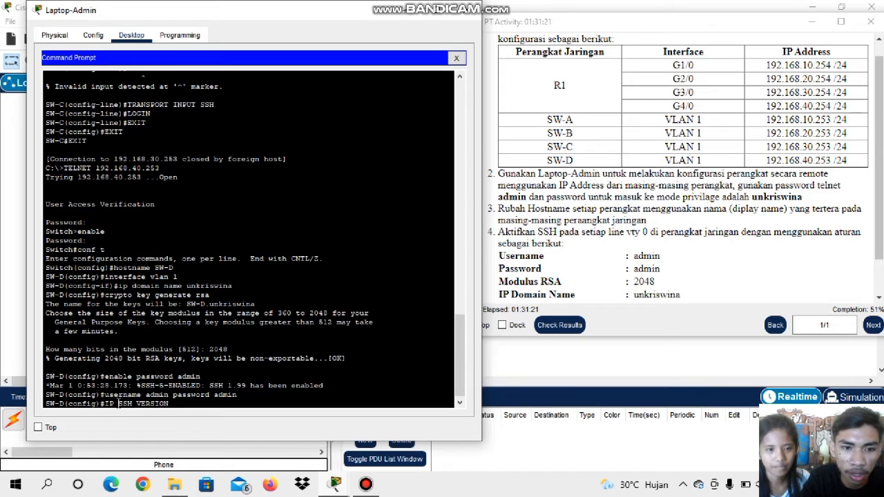
text( 2)
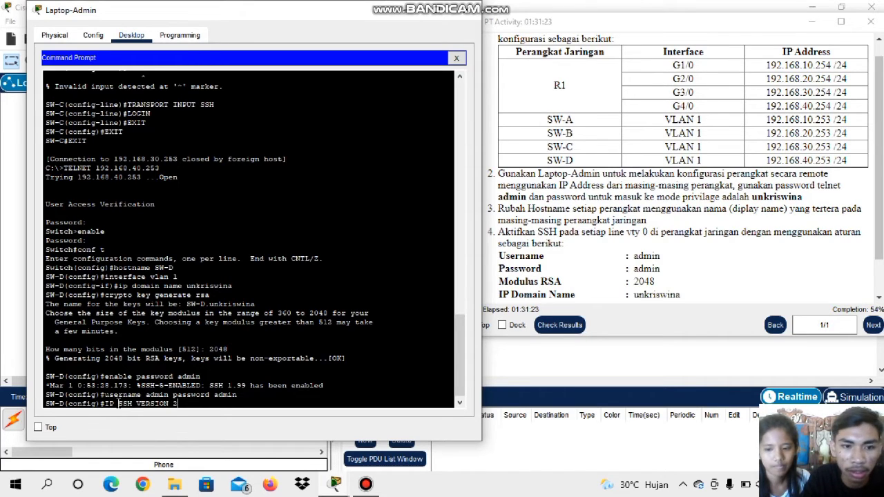
key(Return)
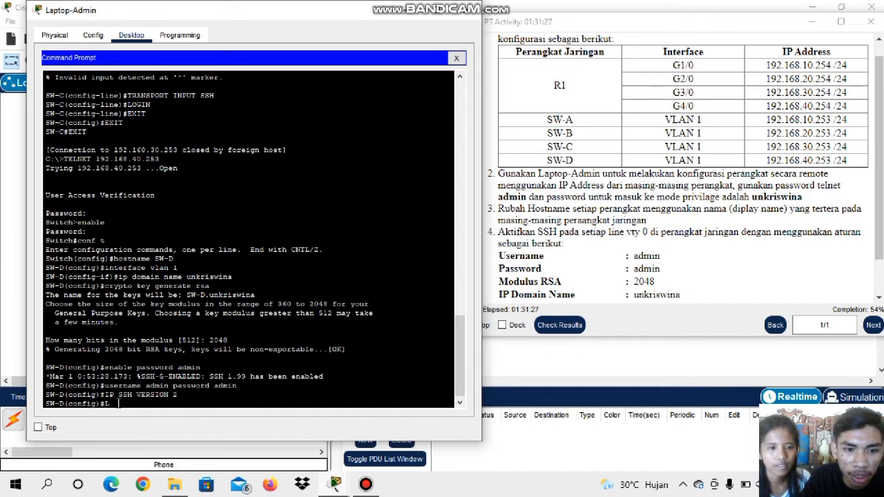
Restrict SW-D's VTY line 0 to SSH connections with the transport input ssh command
text(LINE VTY 0)
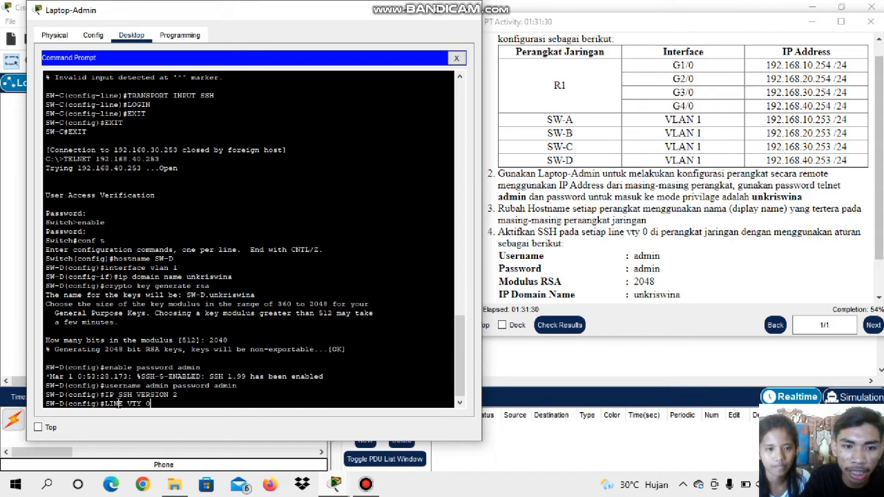
key(Return)
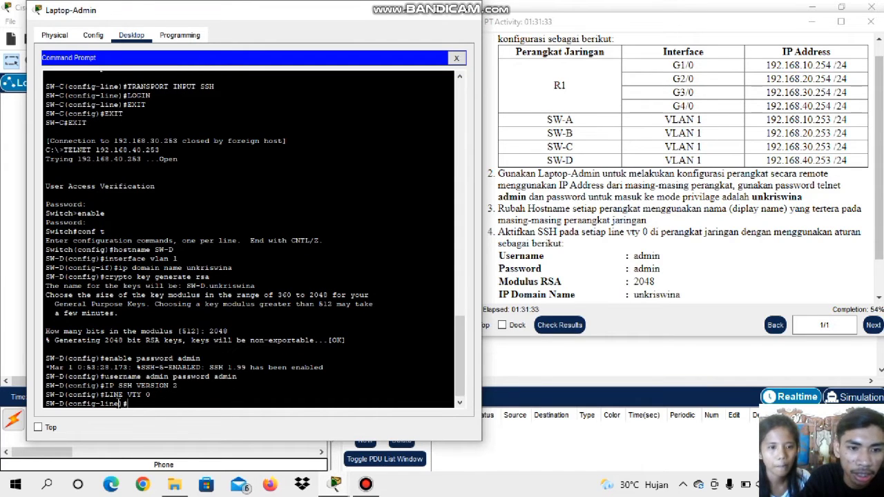
text(TR)
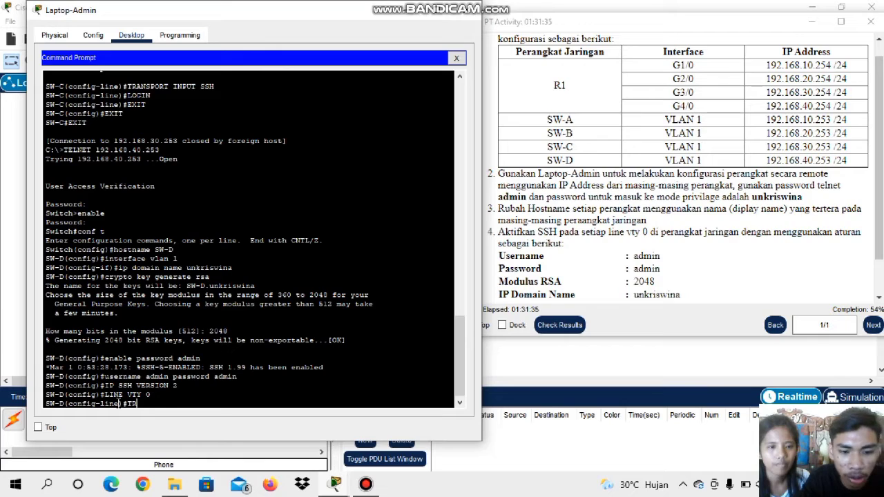
text(ANSPORT )
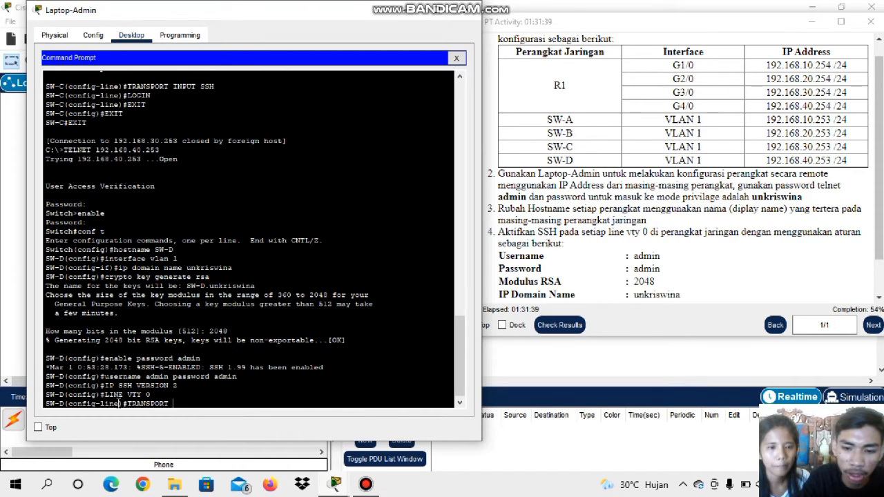
text(INPUT)
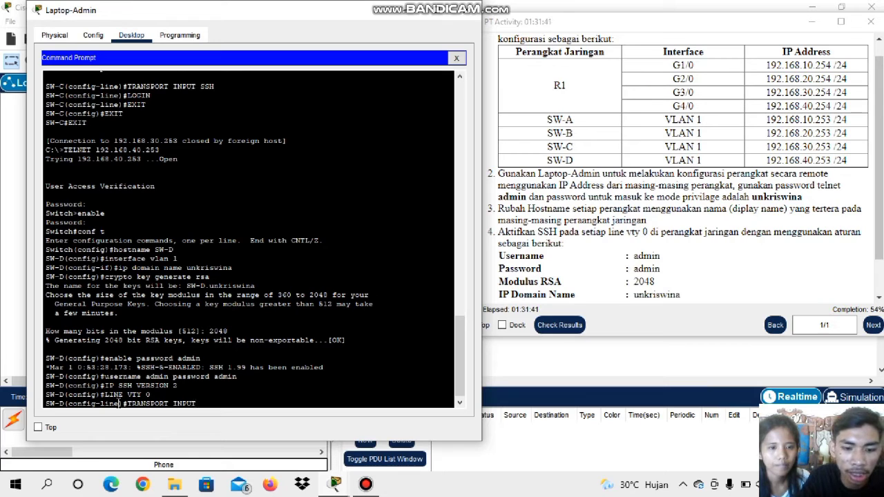
text( SSH)
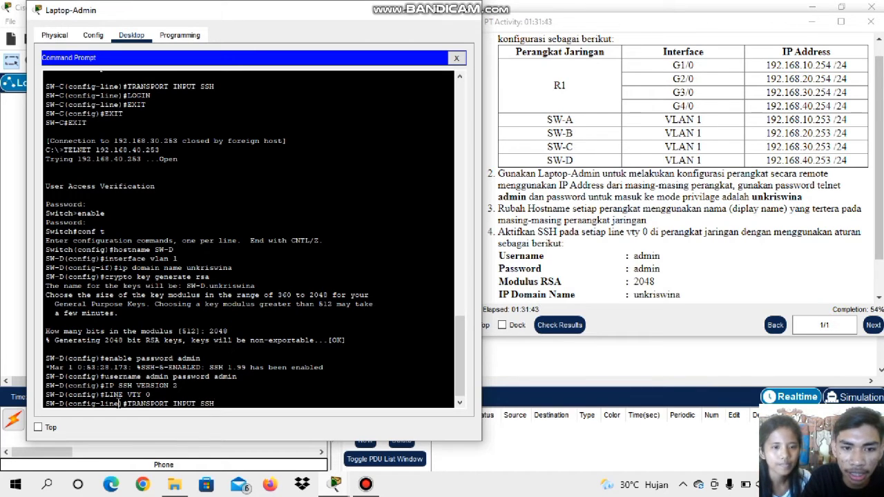
key(Return)
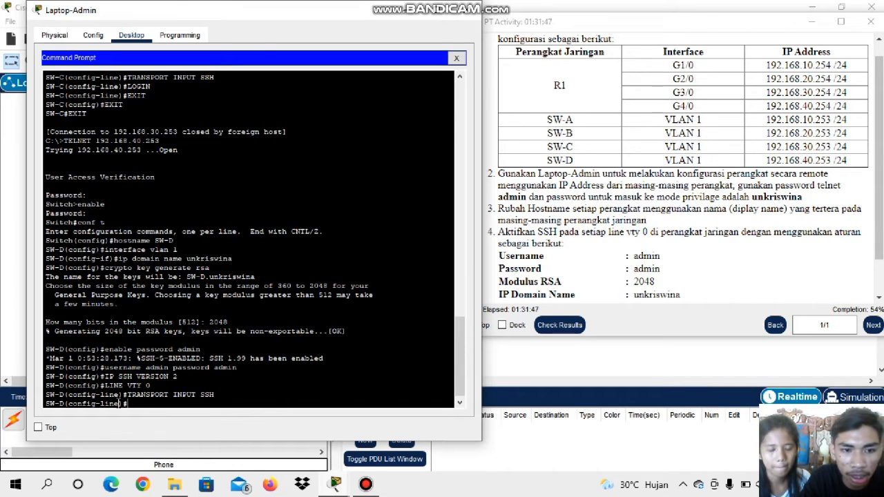
Enable login on SW-D's VTY line 0 with the login command
text(LOGI)
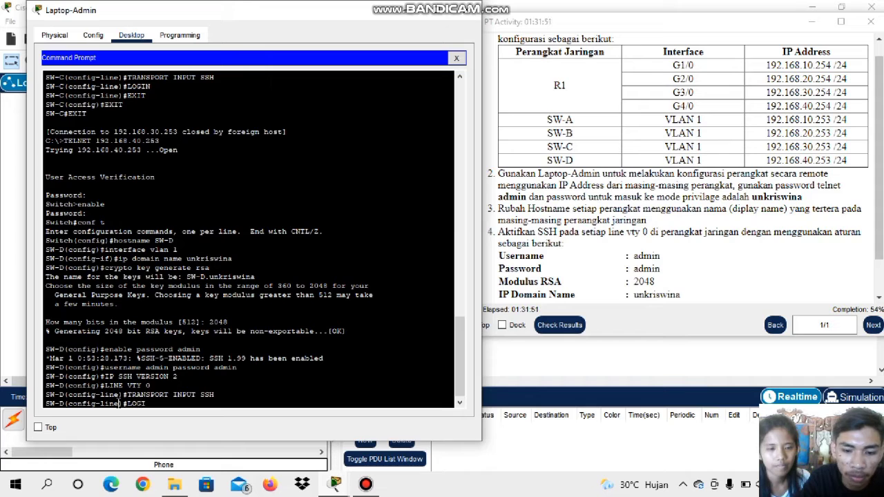
text(N)
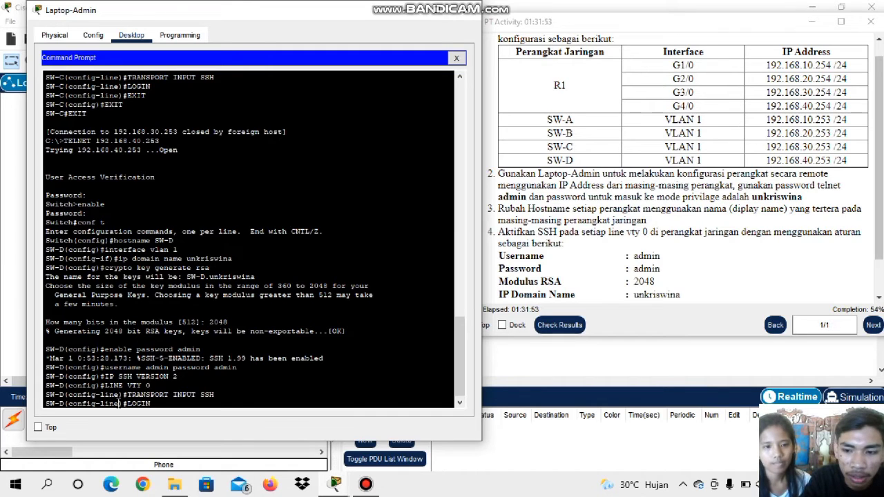
key(Return)
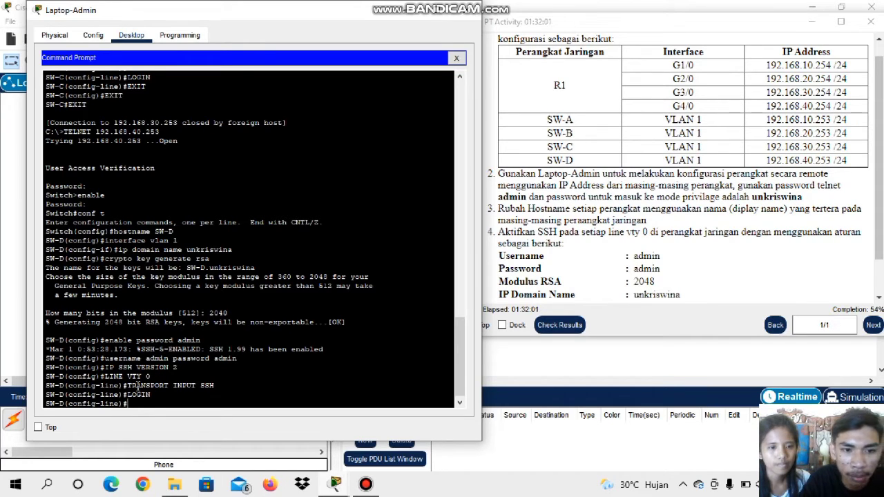
Exit line, global configuration and privileged modes on SW-D to close the Telnet session
text(EXIT)
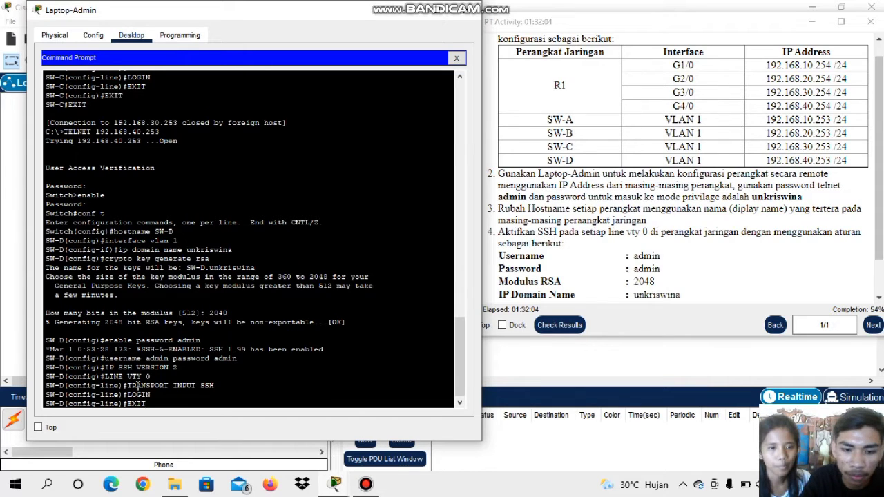
key(Return)
text(EXIT)
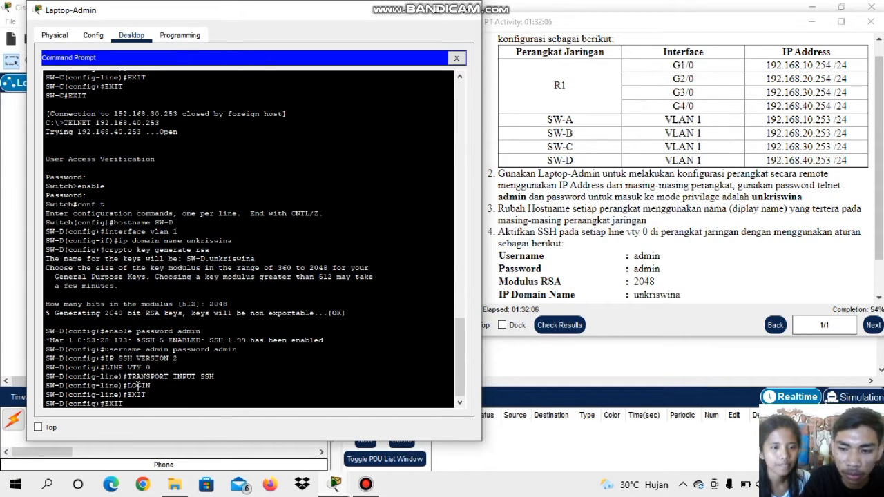
key(Return)
text(EXIT)
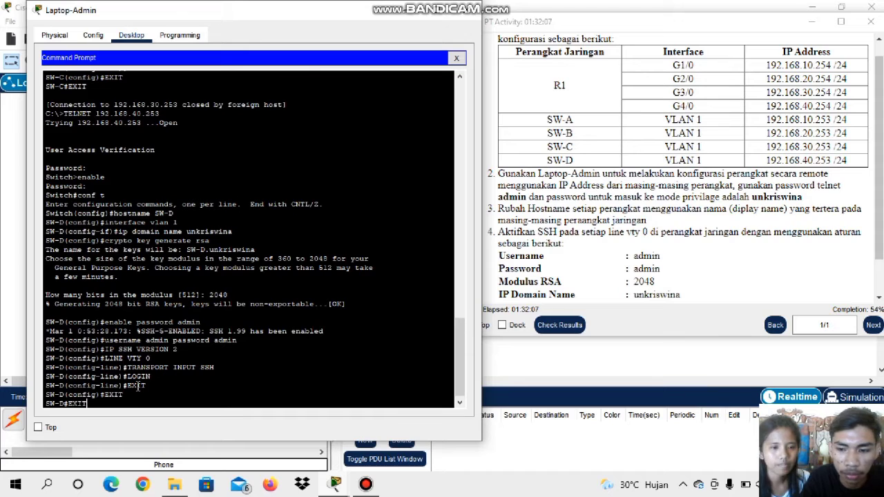
key(Return)
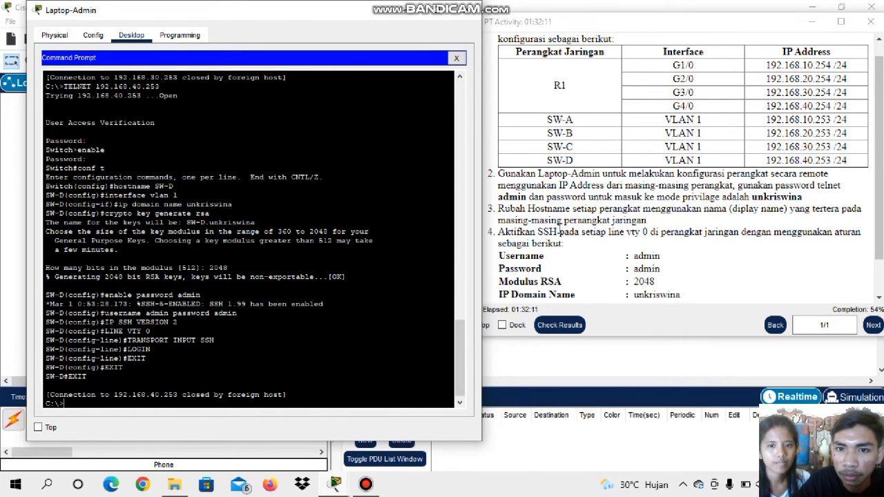
Read the remaining activity instructions, check the network topology, and return to the latest line of Laptop-Admin's command prompt
scroll(558, 232, down, 3)
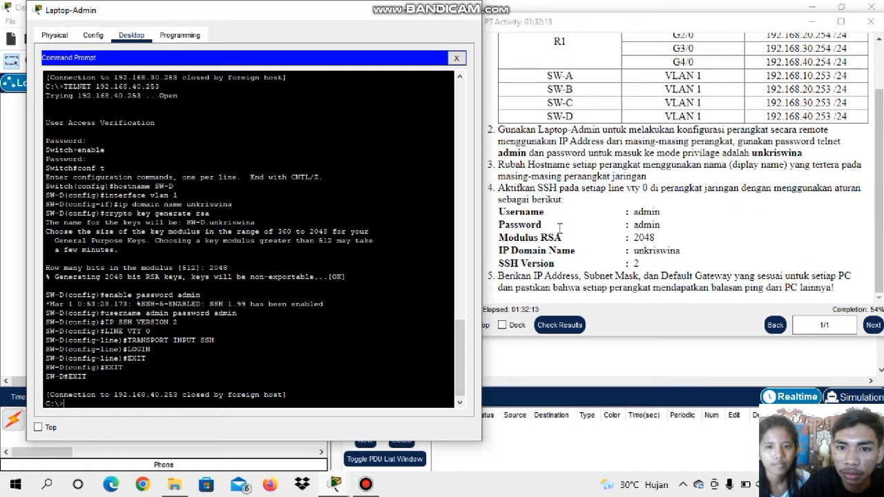
click(468, 9)
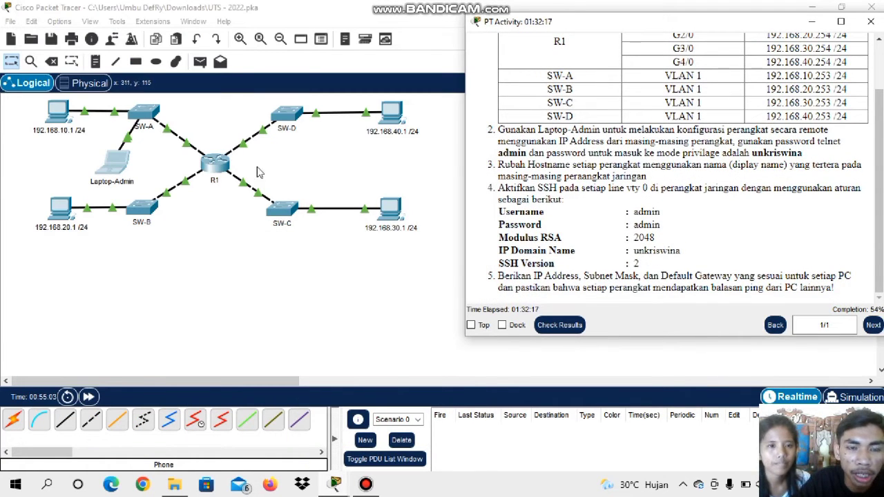
click(120, 162)
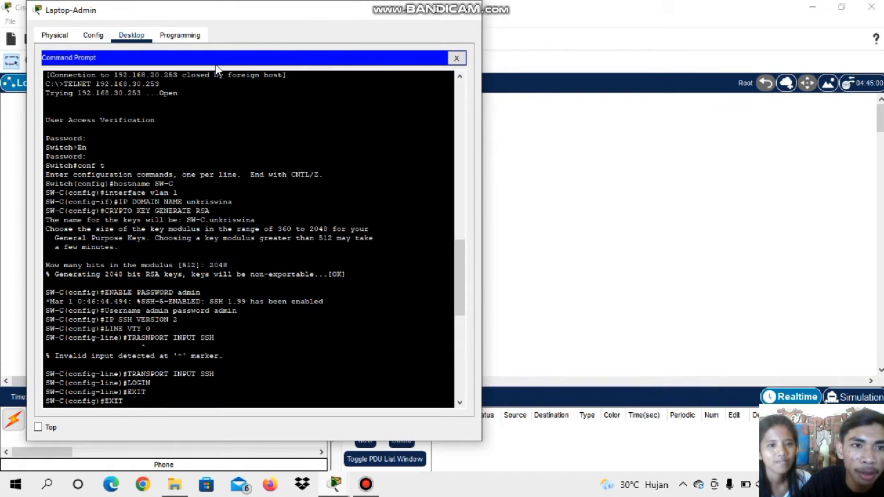
key(Return)
text(EXIT)
scroll(131, 283, down, 10)
right_click(131, 282)
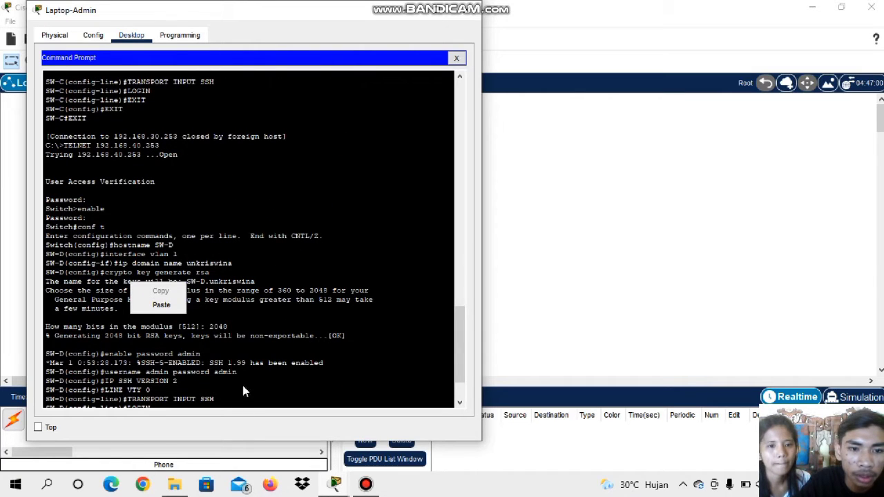
scroll(244, 376, down, 3)
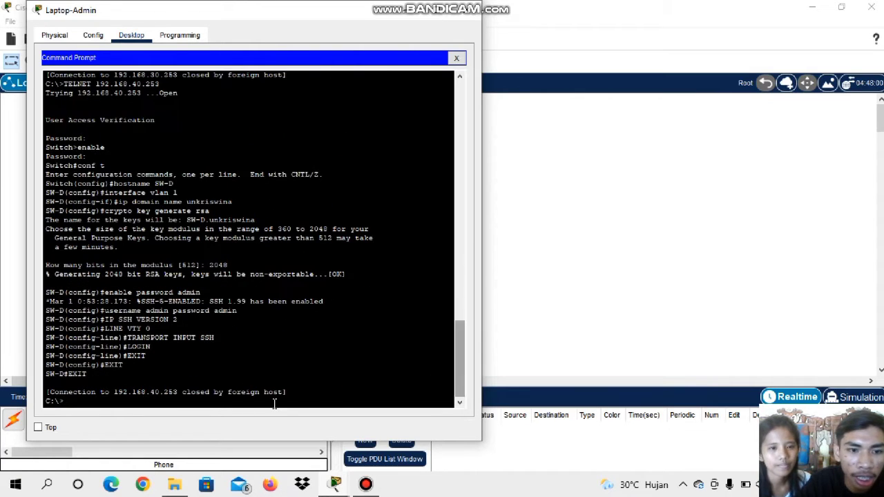
Start a telnet command at Laptop-Admin's command prompt
text(T)
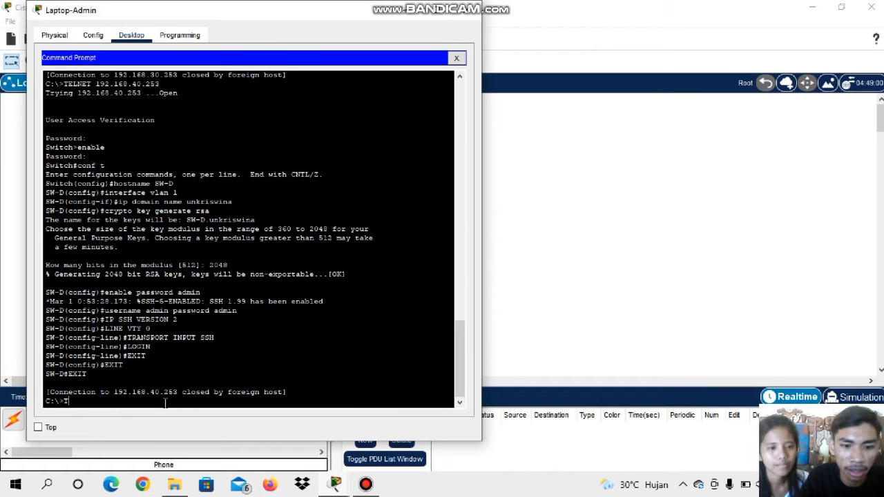
text(ELNET)
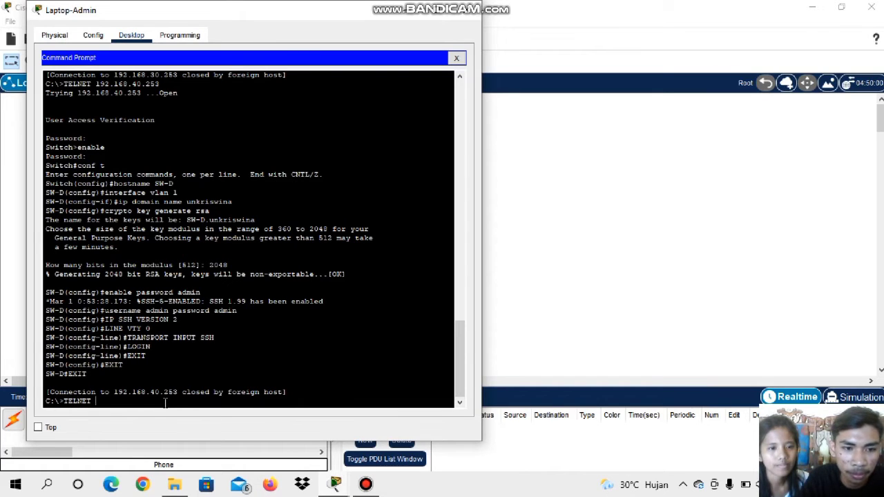
click(365, 484)
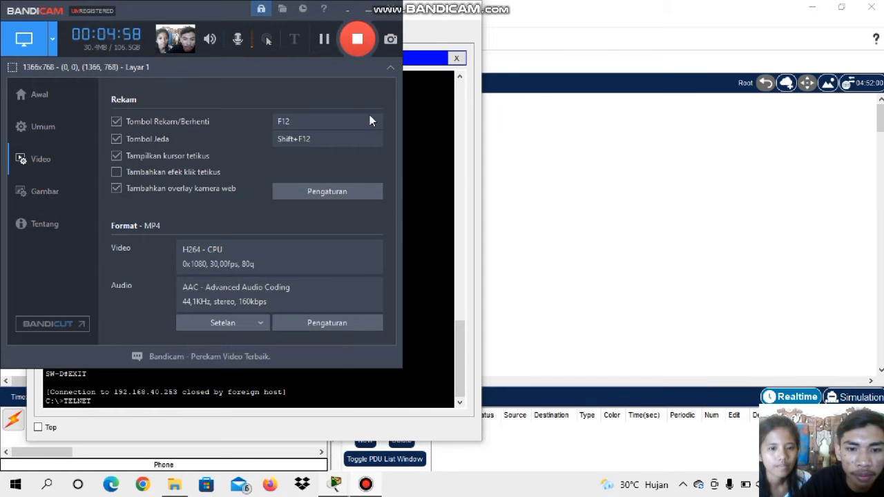
click(362, 11)
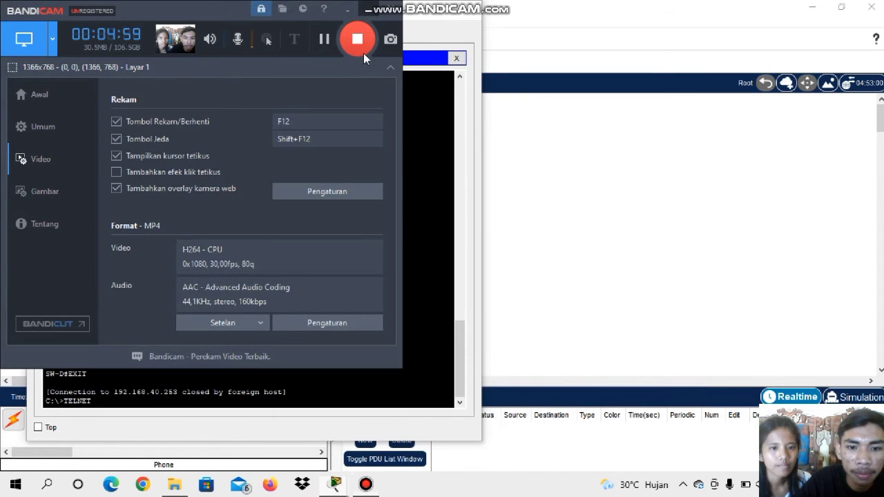
click(400, 414)
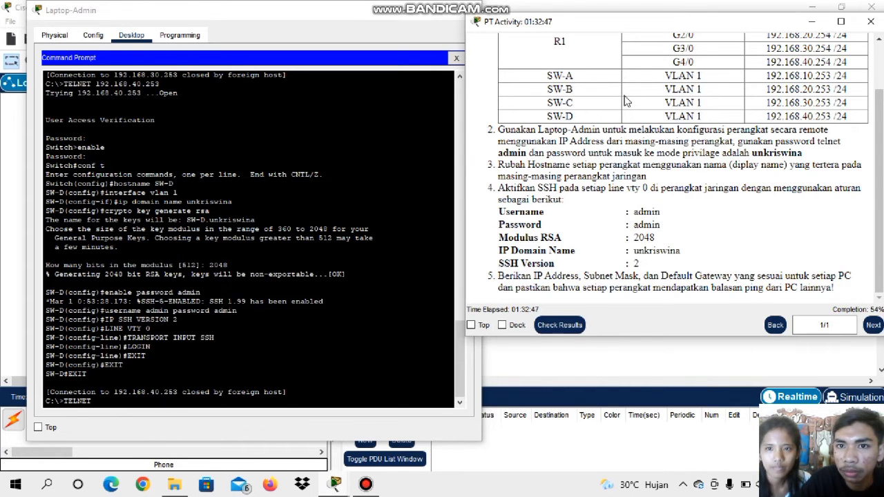
Look up R1's G1/0 address in the activity table and open a Telnet connection to 192.168.10.254
scroll(627, 97, up, 2)
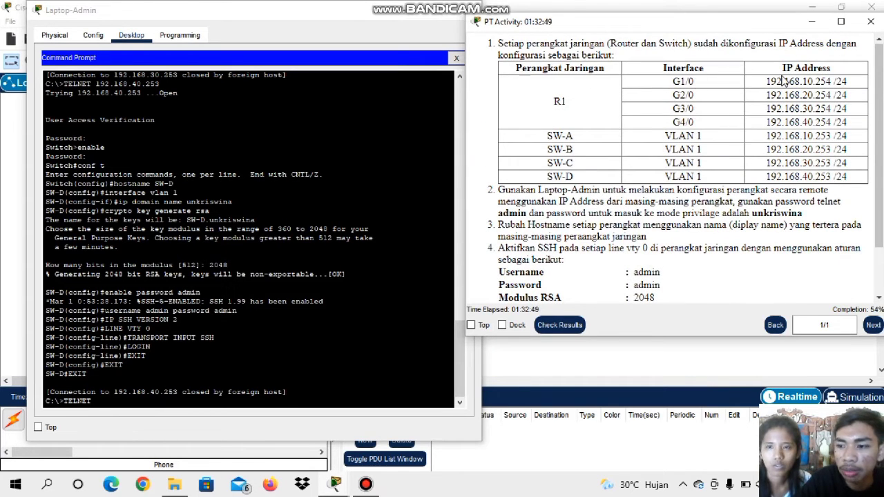
click(107, 401)
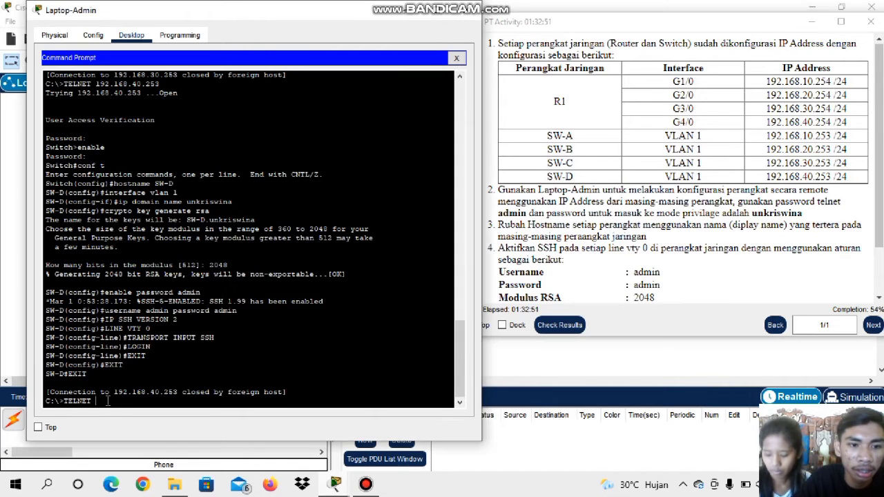
text(192)
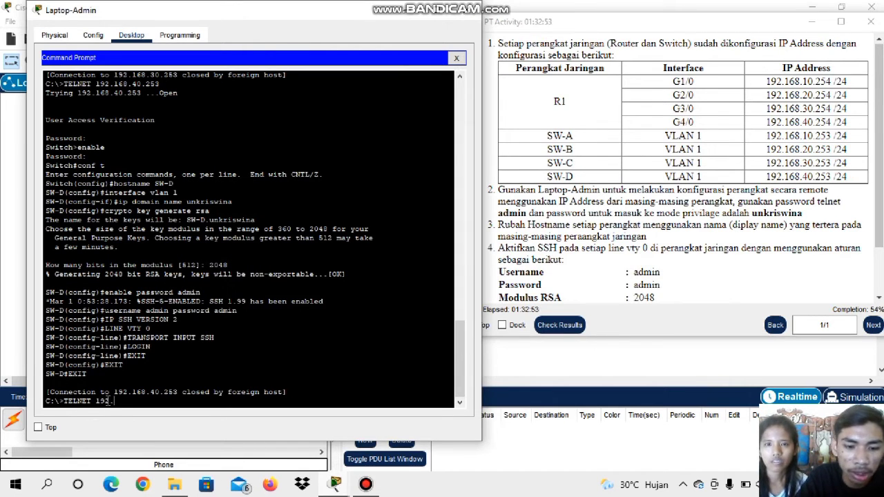
text(.168)
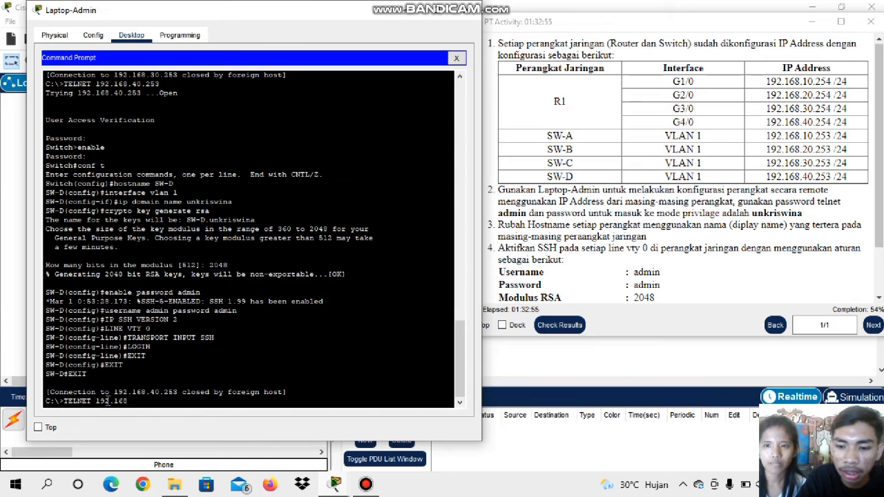
text(.10.25)
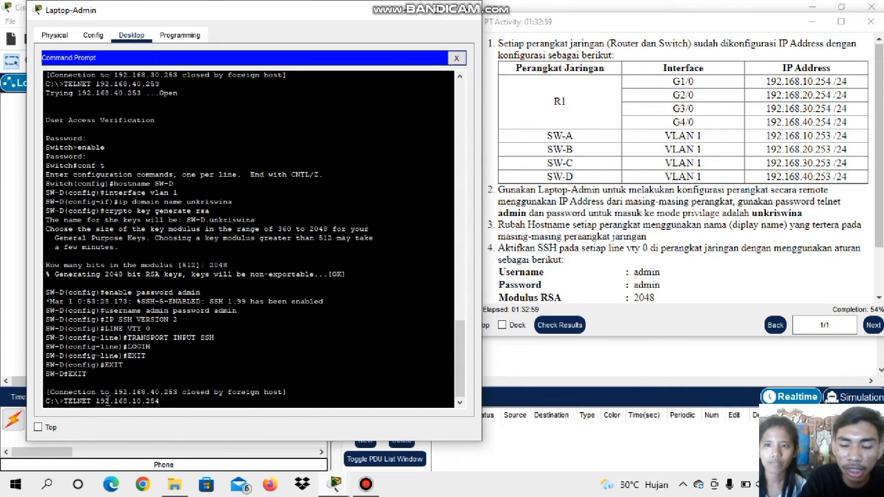
text(4)
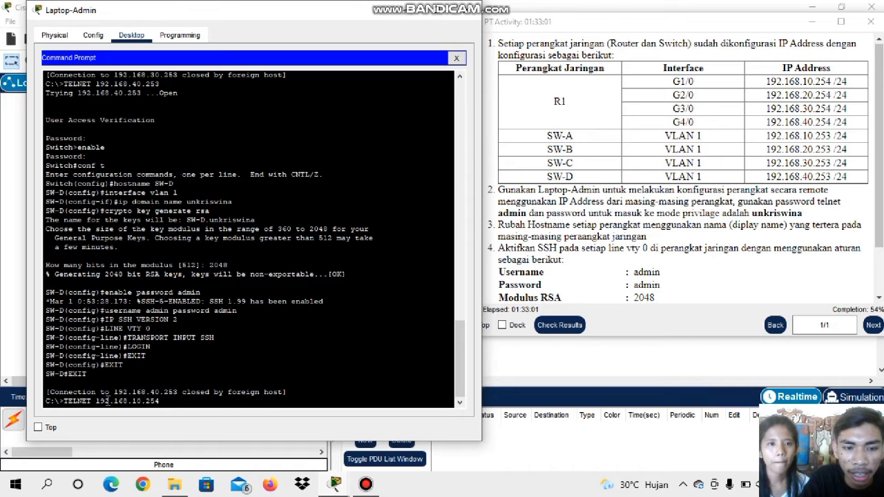
key(Return)
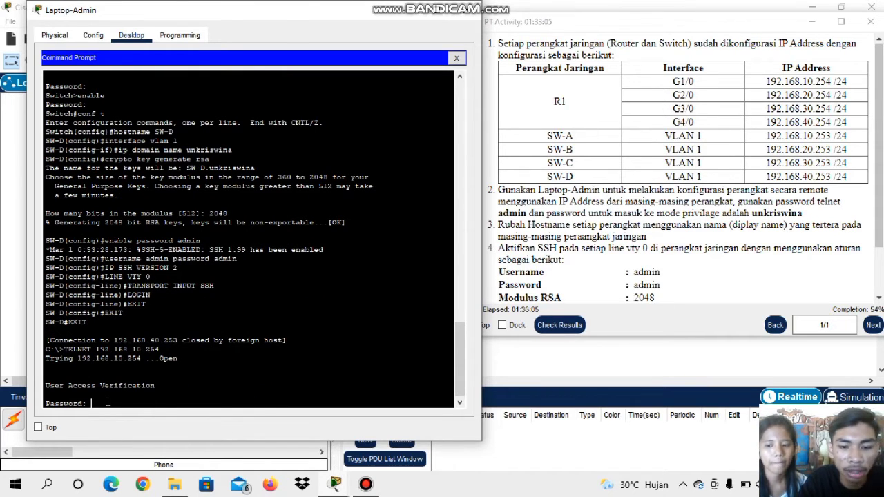
Log in to the router with the Telnet password and enter privileged mode with the enable password
text(a)
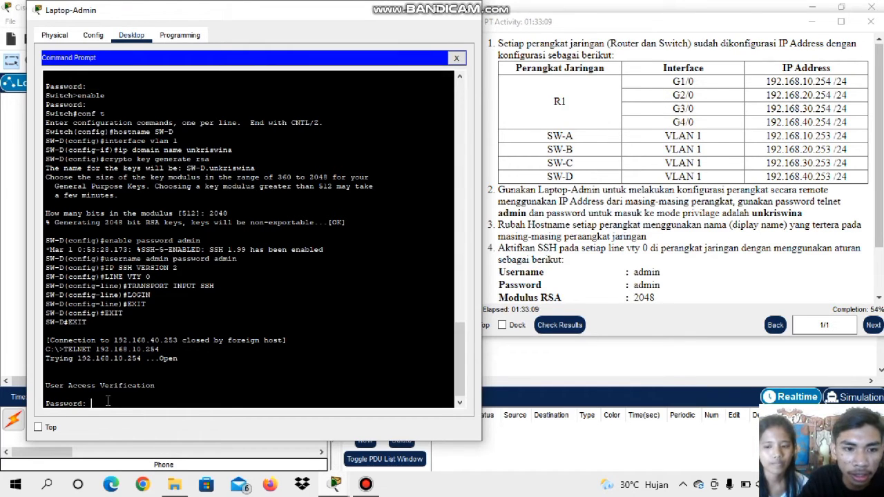
key(Return)
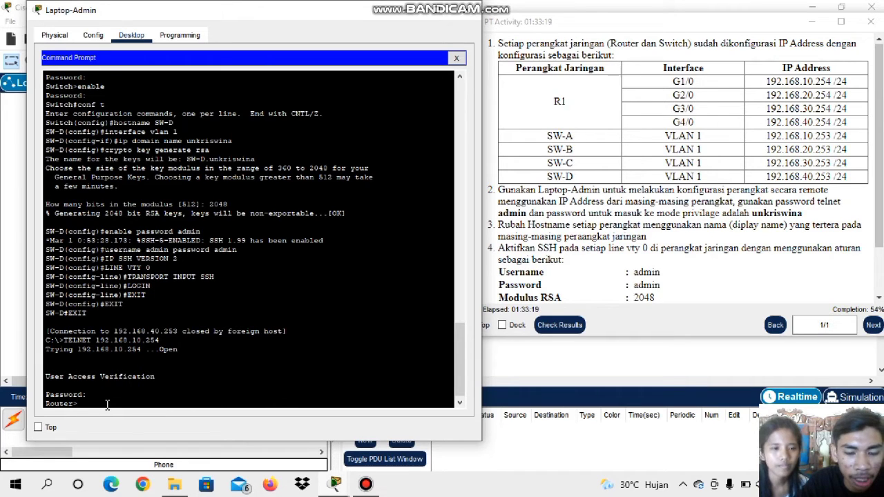
text(en)
key(Return)
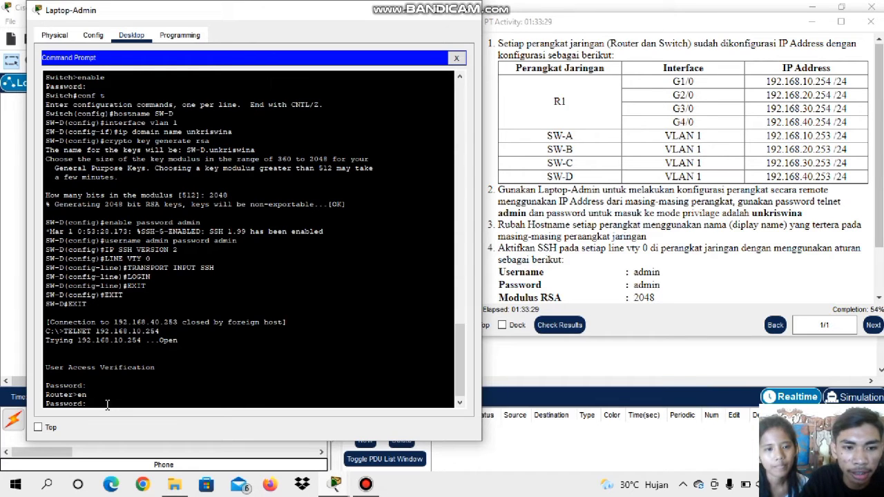
key(Return)
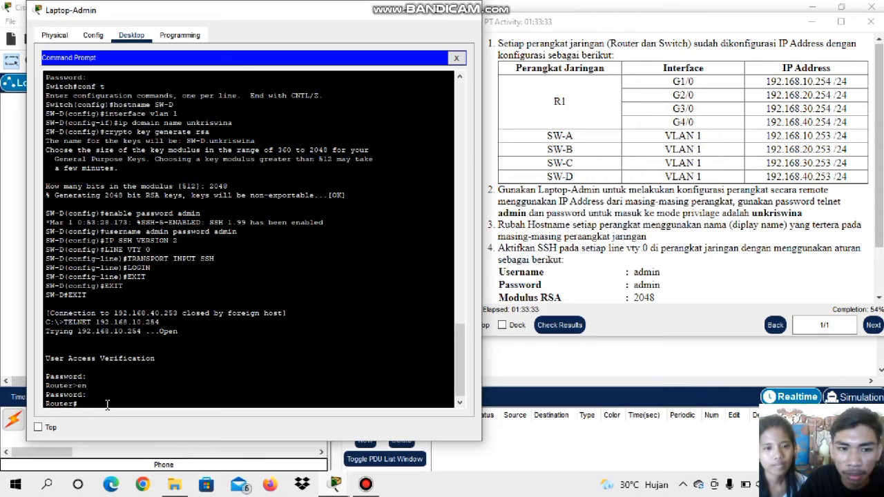
Enter global configuration mode on the router and set its hostname to R1
text(conf t)
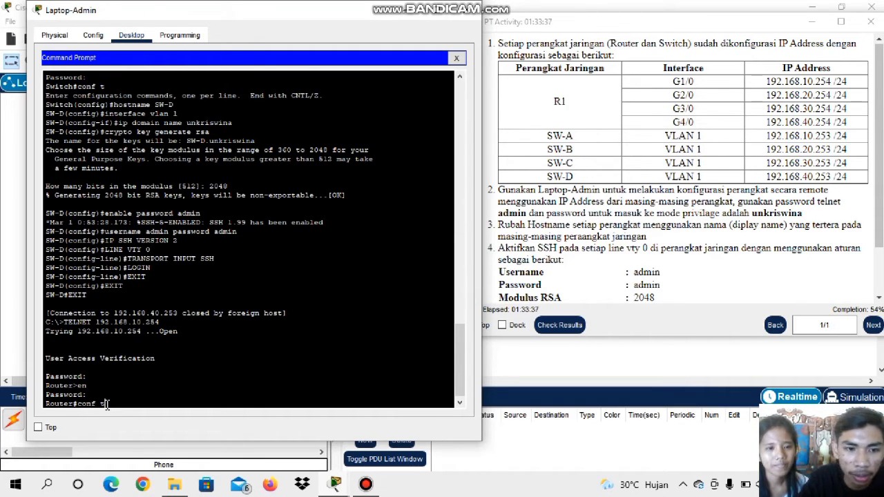
key(Return)
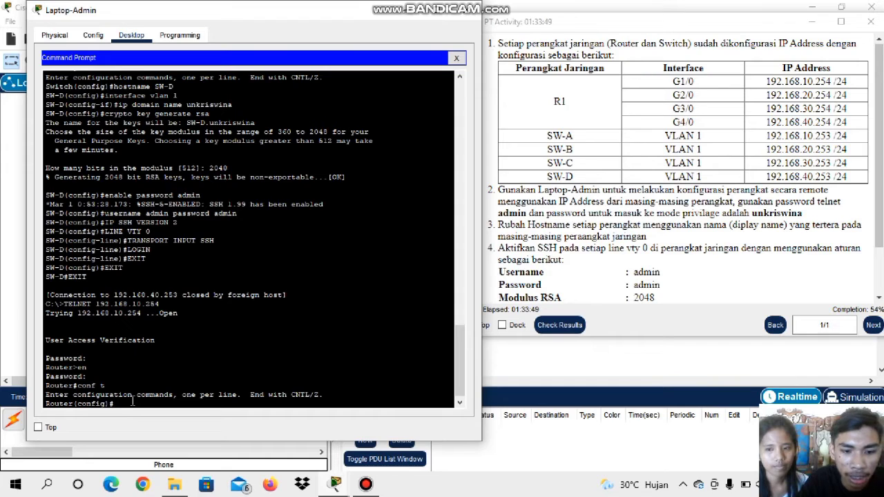
text(hos)
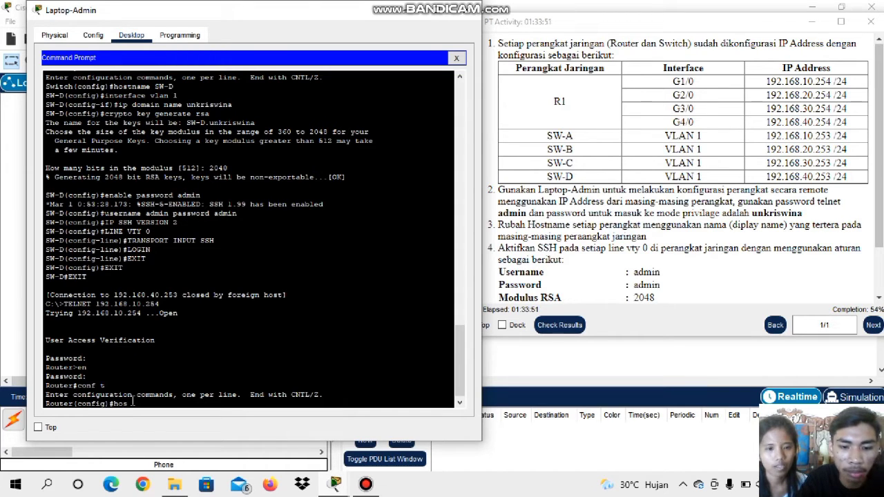
text(tname R1)
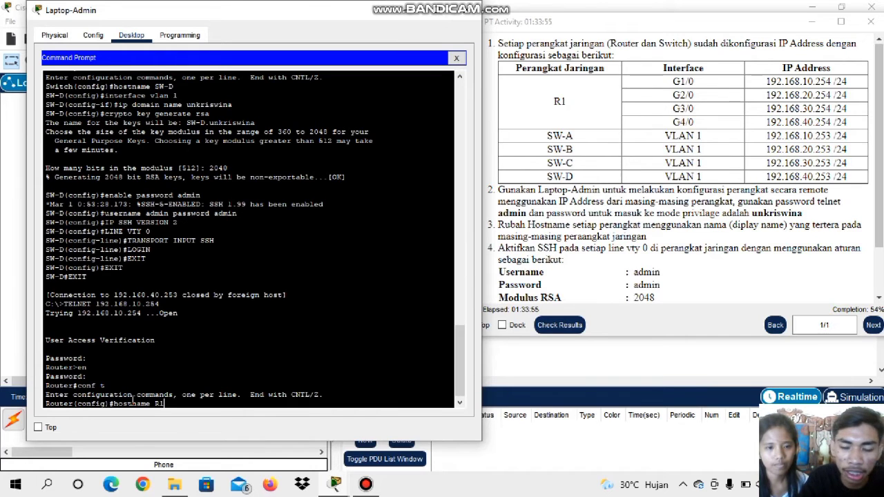
key(Return)
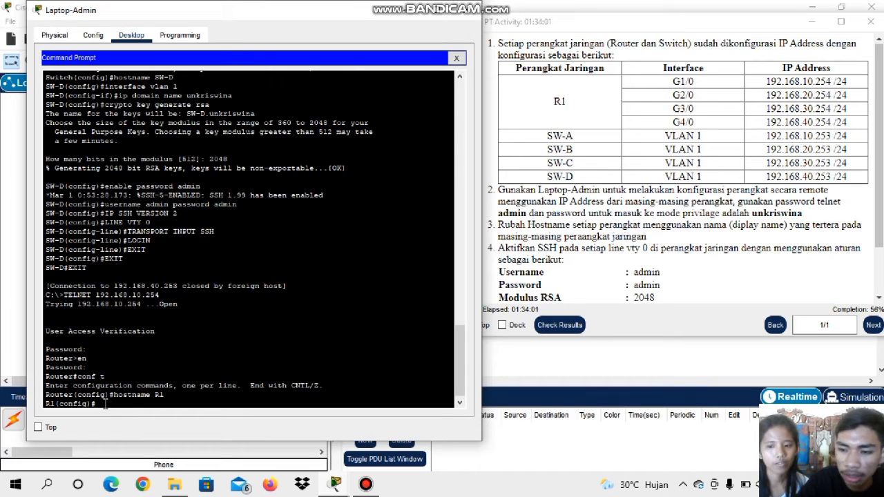
Enter interface configuration mode for G1/0 on R1
text(INTERFACE)
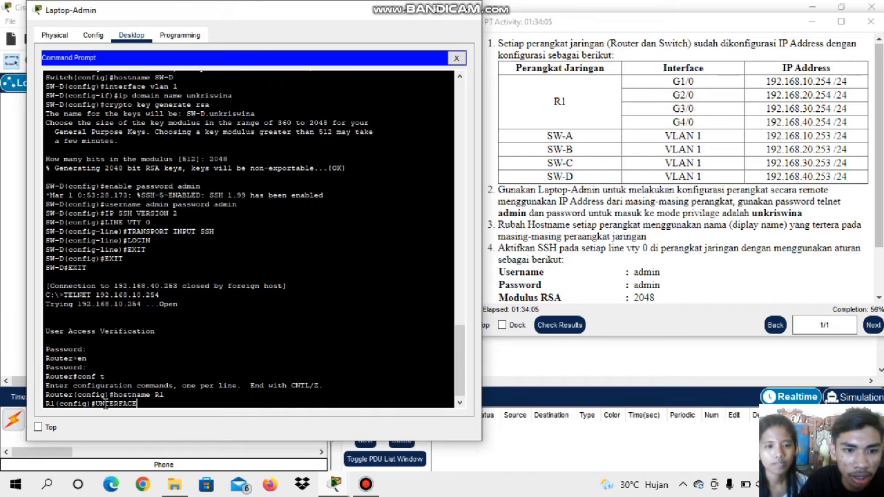
key(BackSpace)
key(BackSpace)
key(BackSpace)
key(BackSpace)
key(BackSpace)
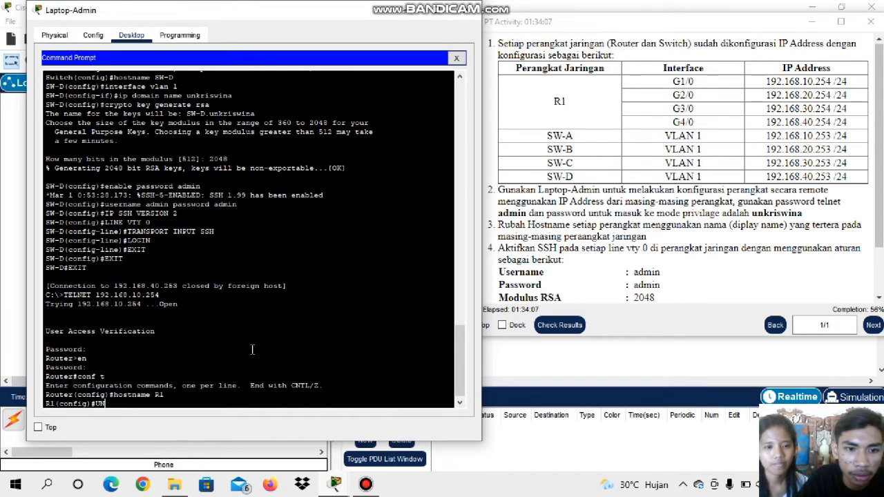
text(TE)
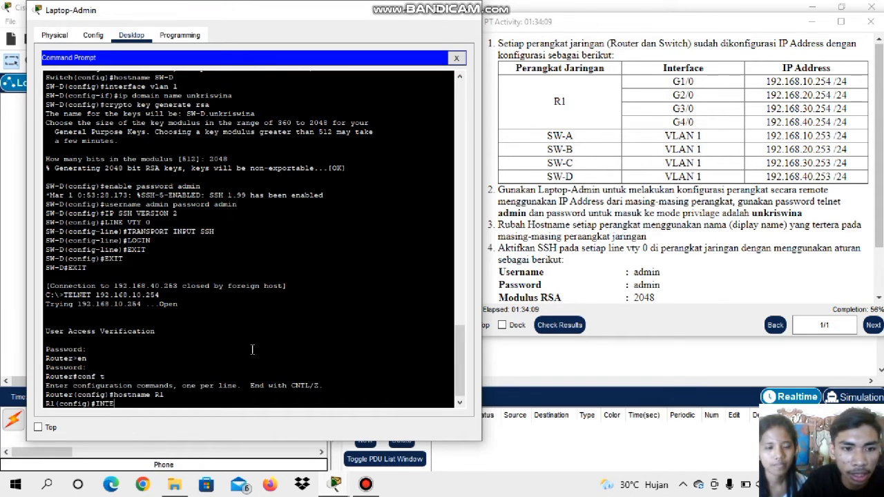
text(RFACE)
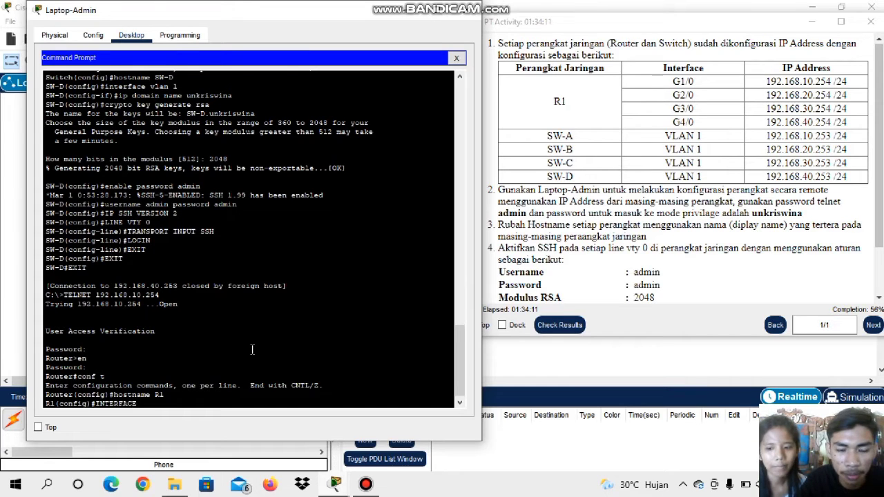
text( G)
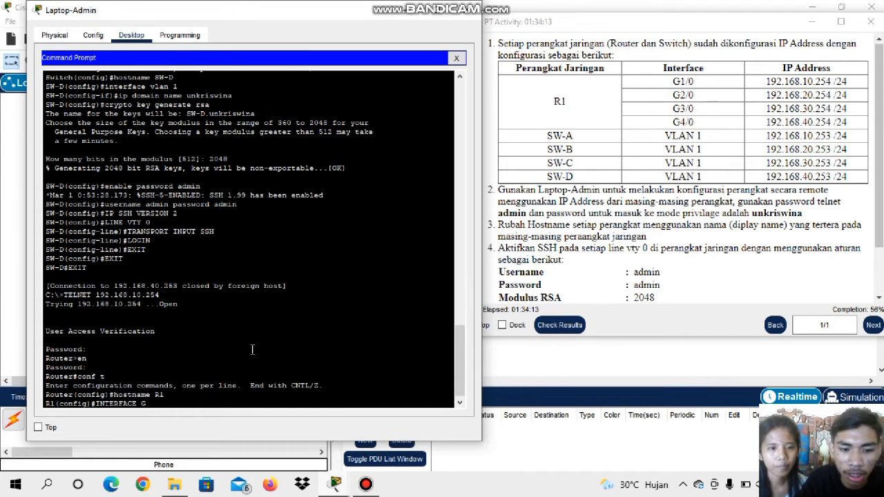
text(1/0)
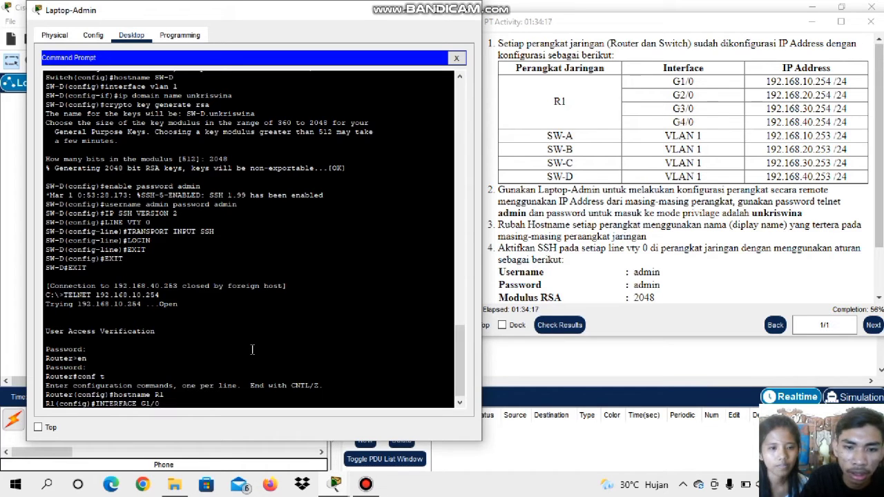
key(Return)
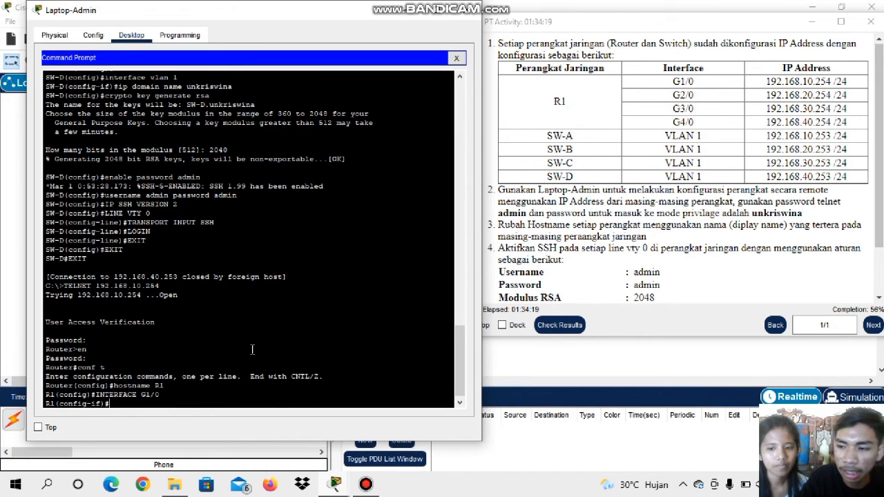
Set R1's IP domain name to unkriswina
text(I)
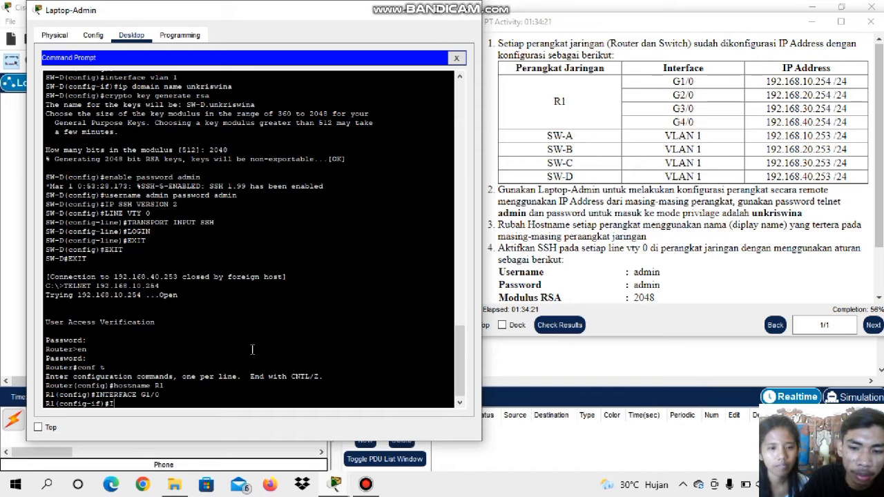
text(P DOM)
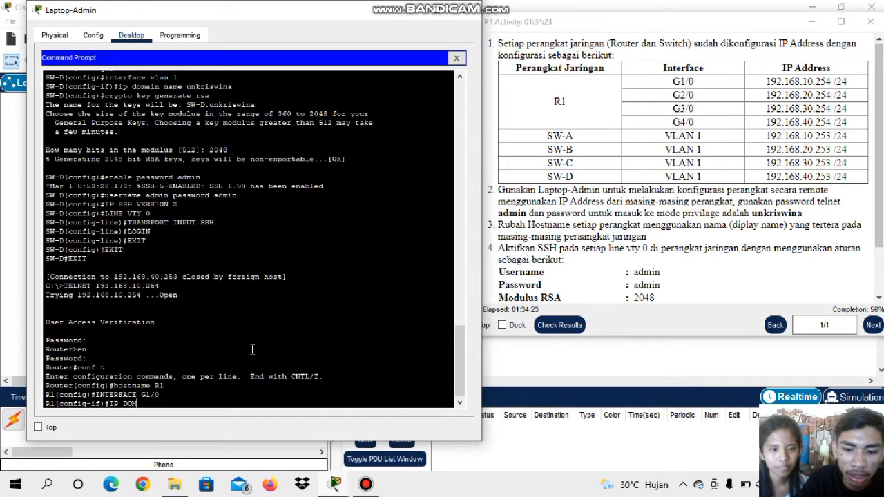
text(AIN )
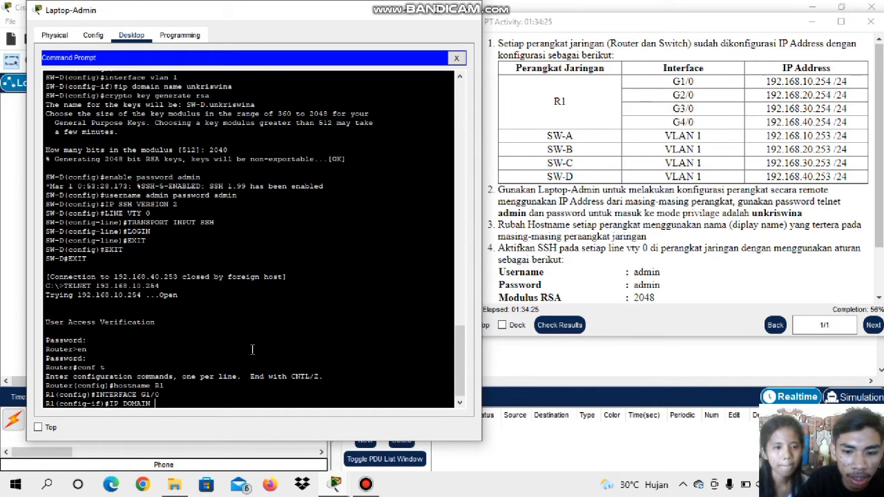
text(NAME u)
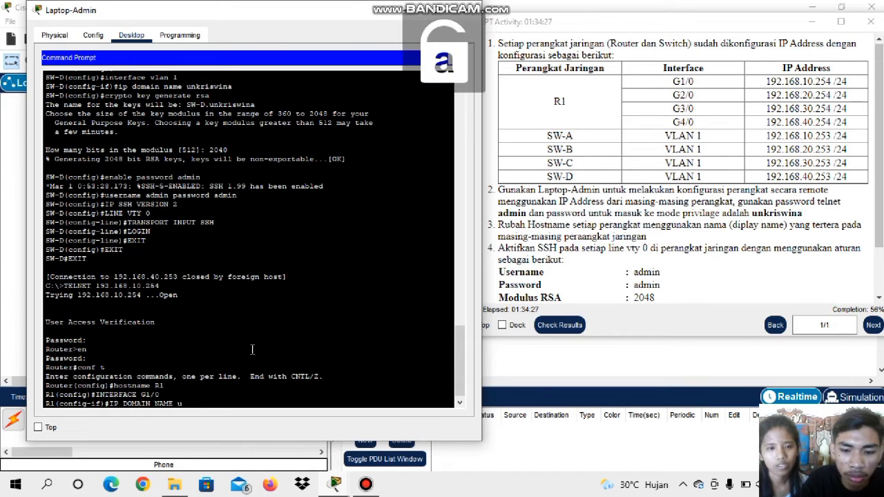
text(nkriswi)
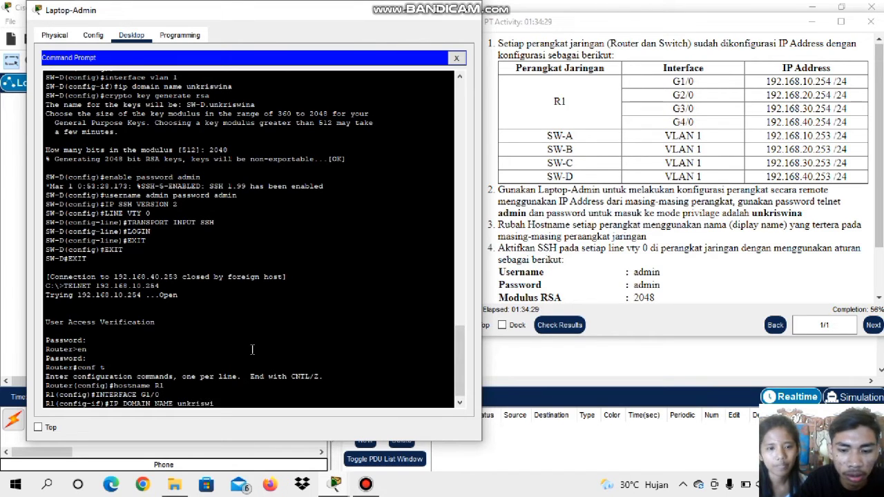
text(na)
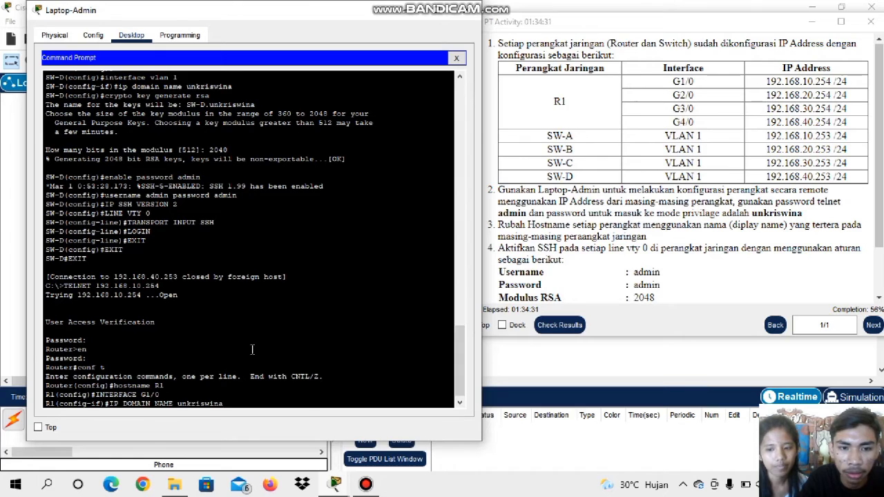
key(Return)
Generate RSA crypto keys on R1 with a 2048-bit modulus
key(Caps_Lock)
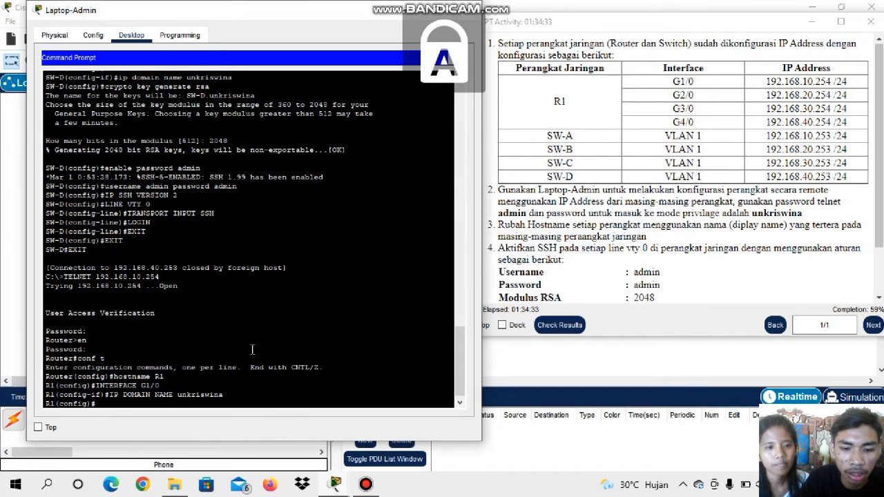
text(CRYP)
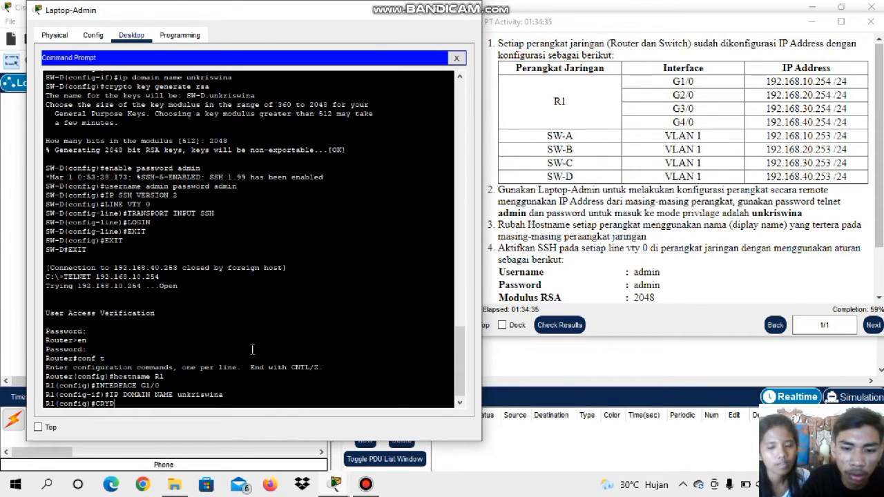
text(TO K)
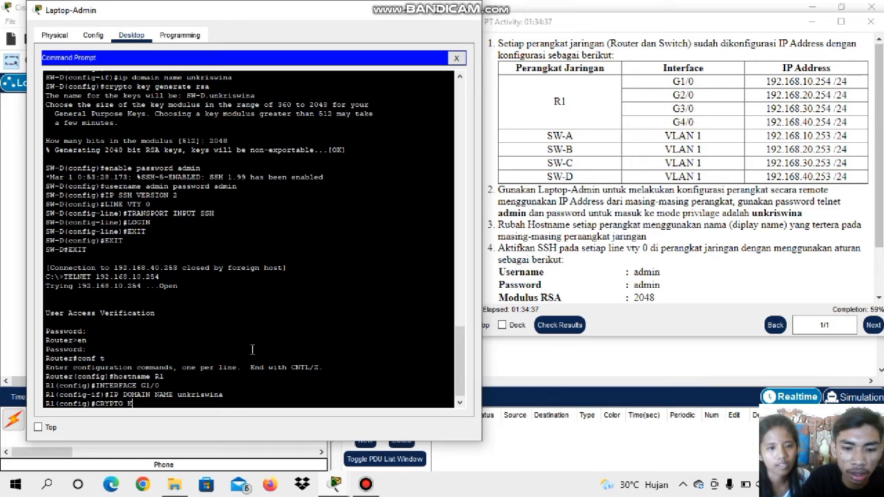
text(EY )
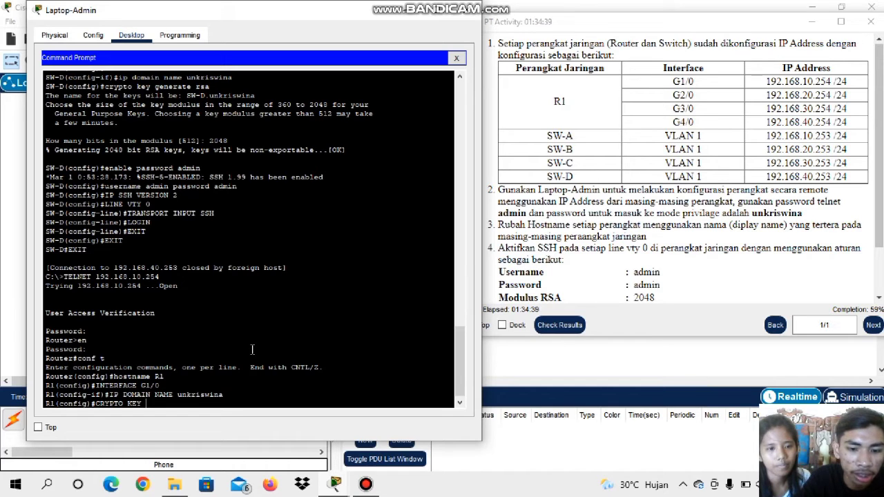
text(GENERATE)
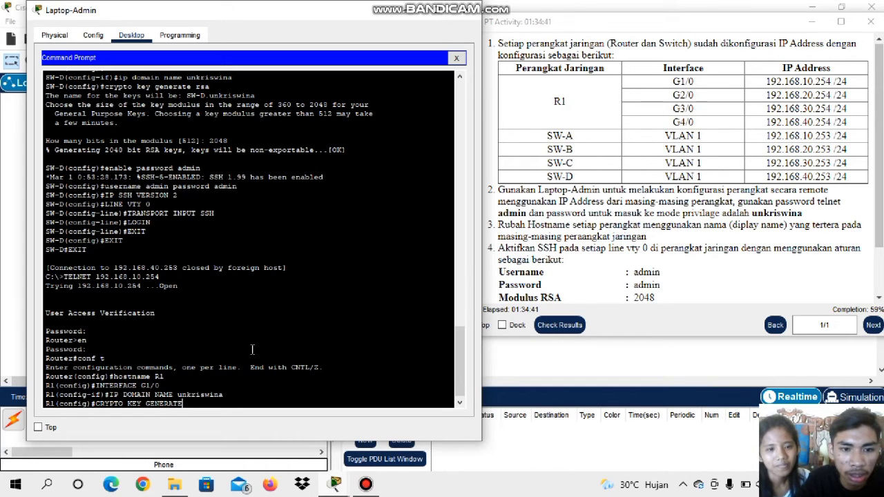
text( RSA)
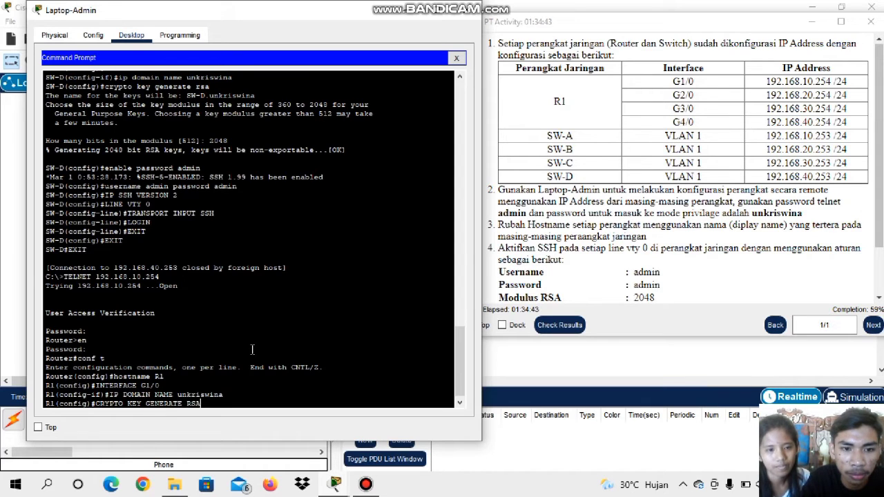
key(Return)
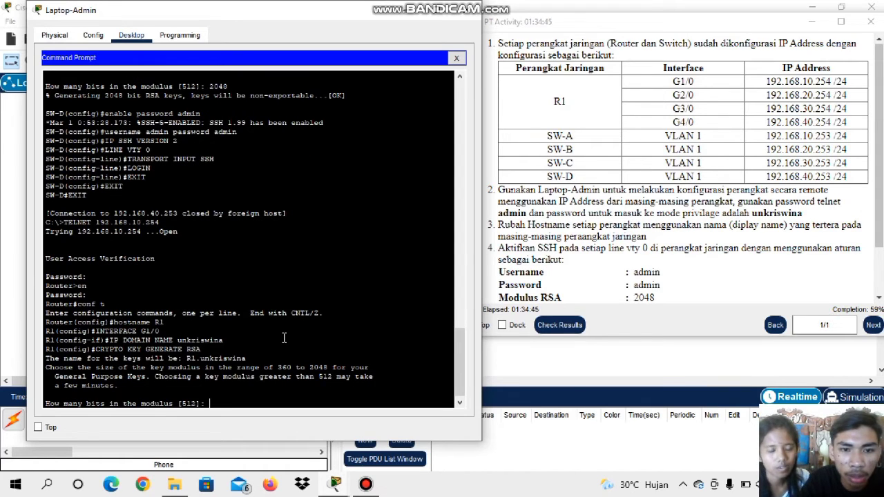
text(2048)
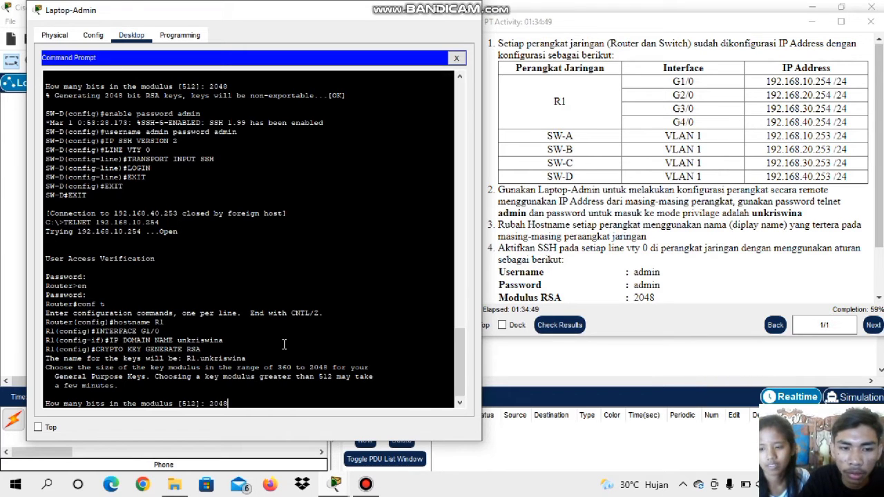
key(Return)
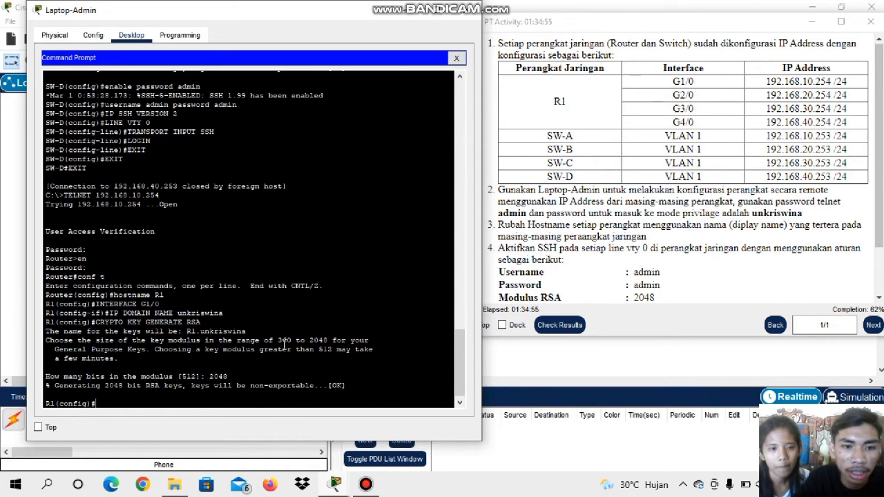
Set the enable password on R1
text(EN)
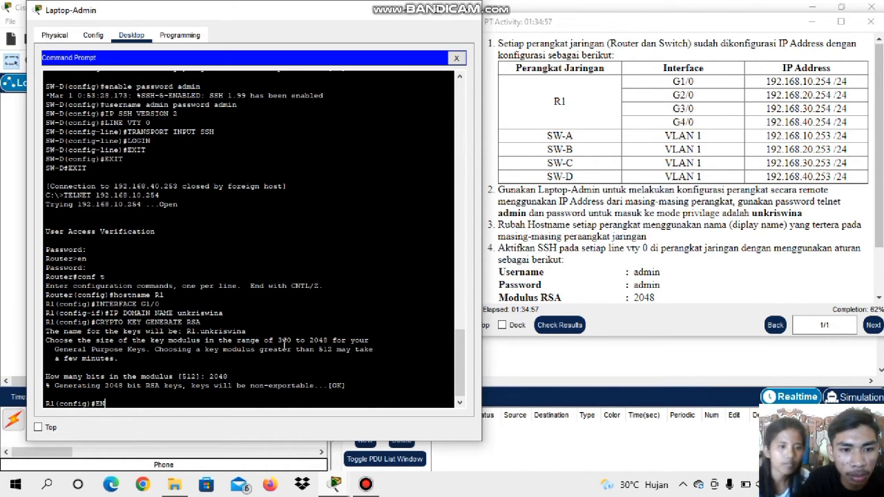
text(a)
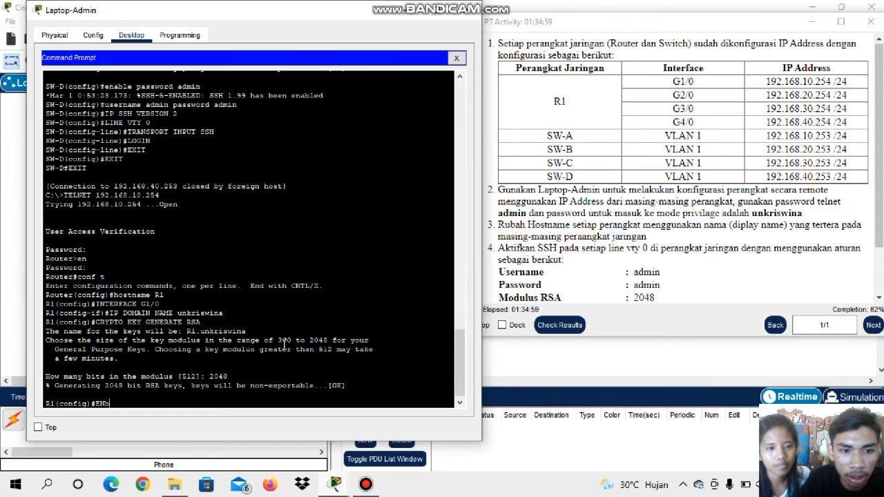
text(BL)
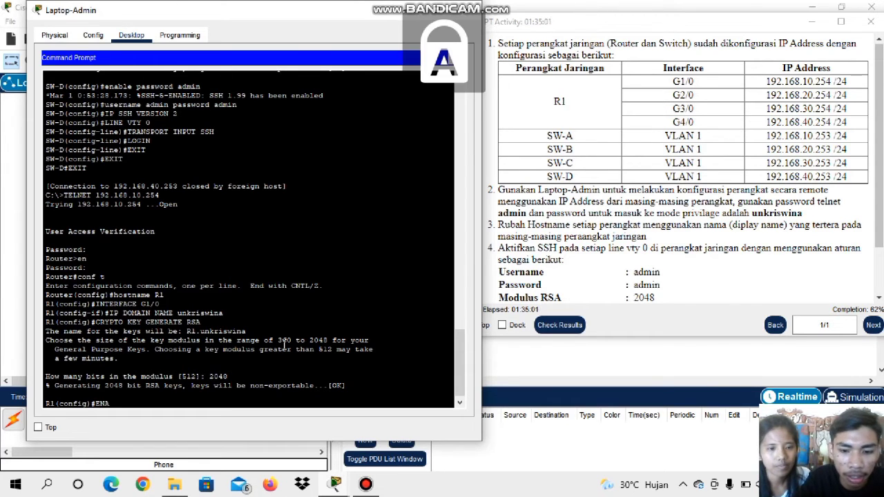
text(E )
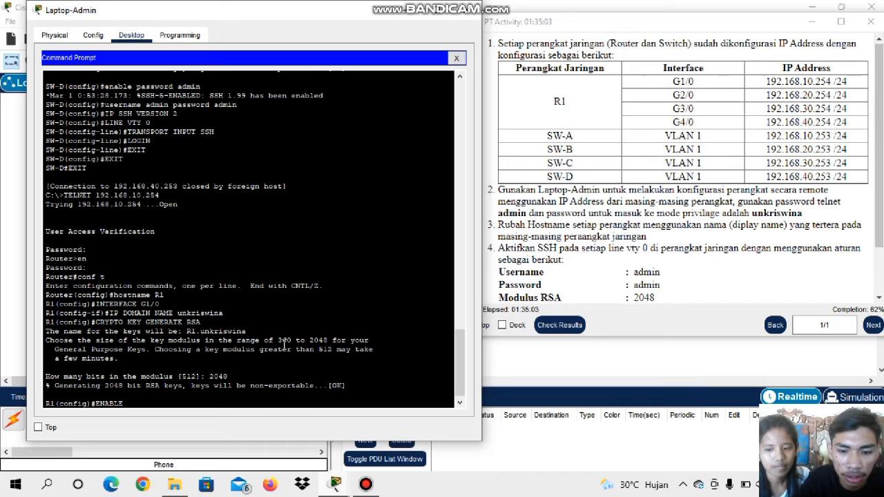
text(PASSWOR)
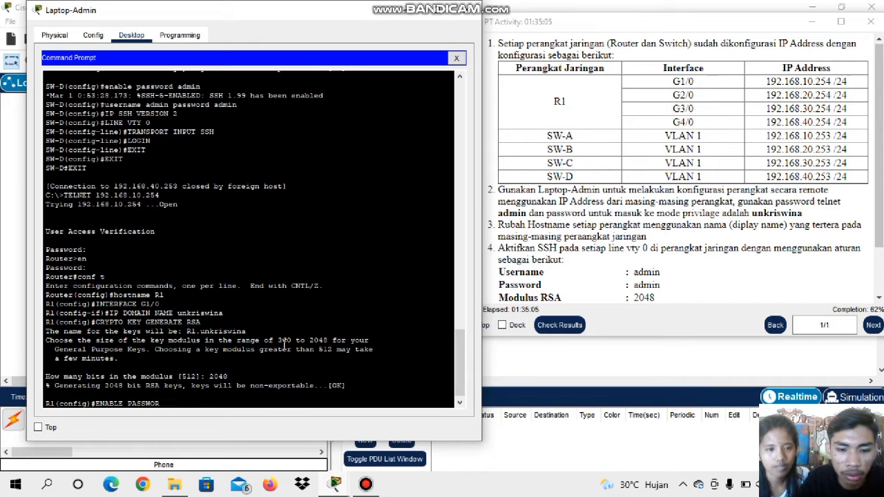
text(D admin)
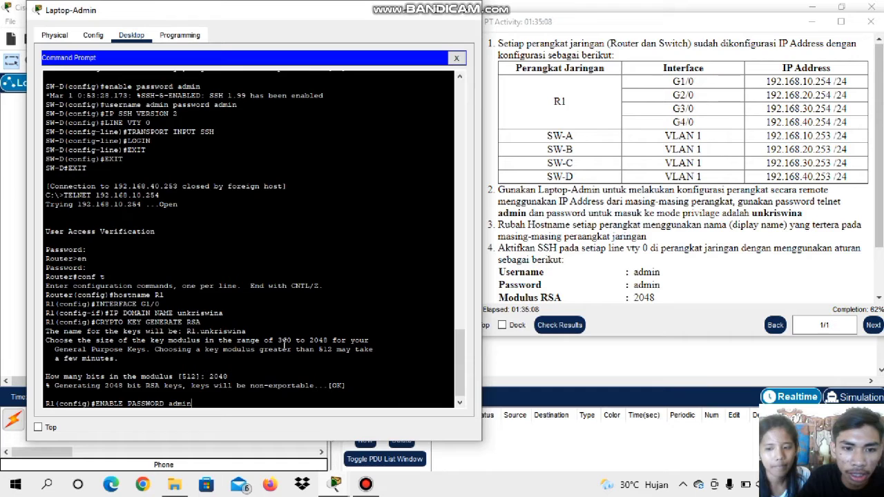
key(Return)
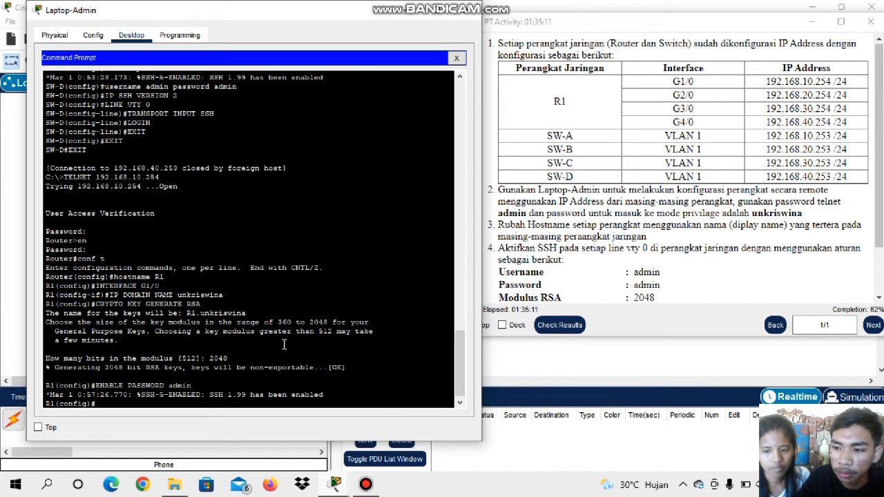
Create the local user account admin on R1 with its account password
key(Caps_Lock)
text(US)
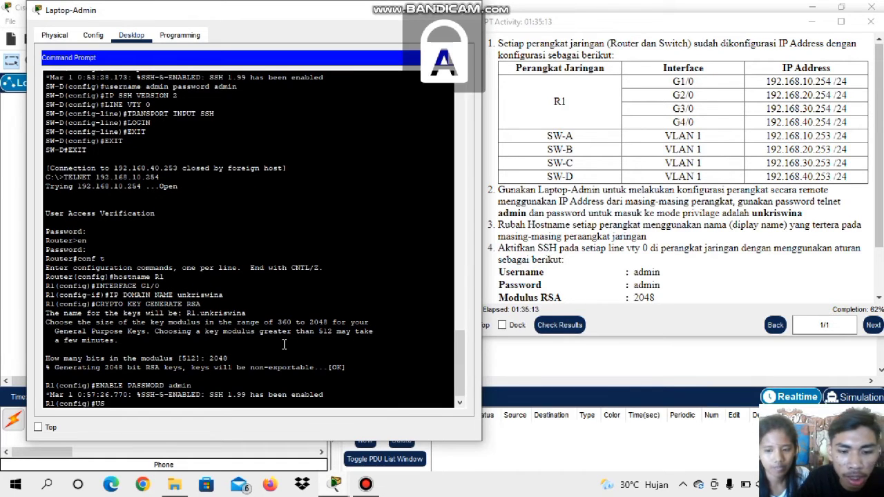
text(ERNAME)
key(Caps_Lock)
text(admin)
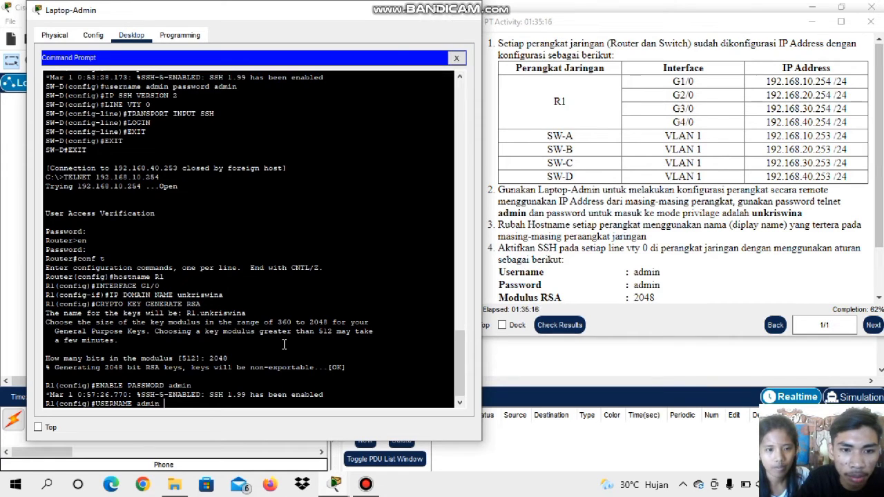
key(Caps_Lock)
text(P)
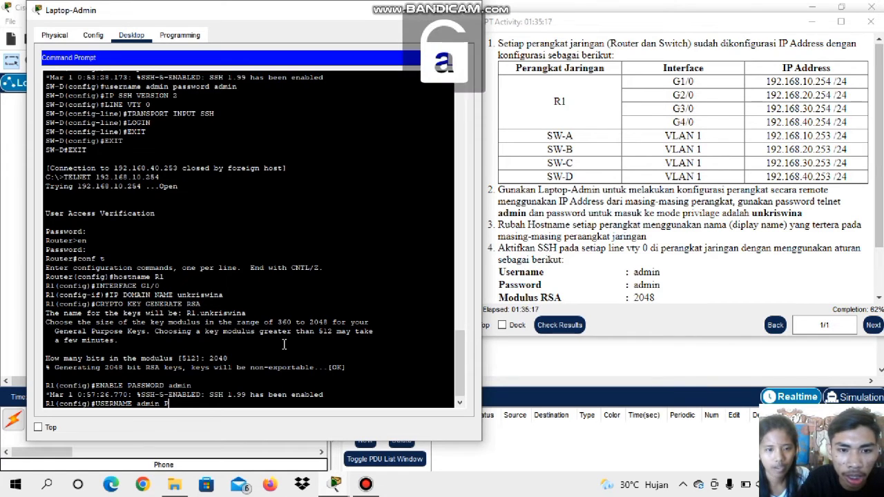
text(ASSWORD)
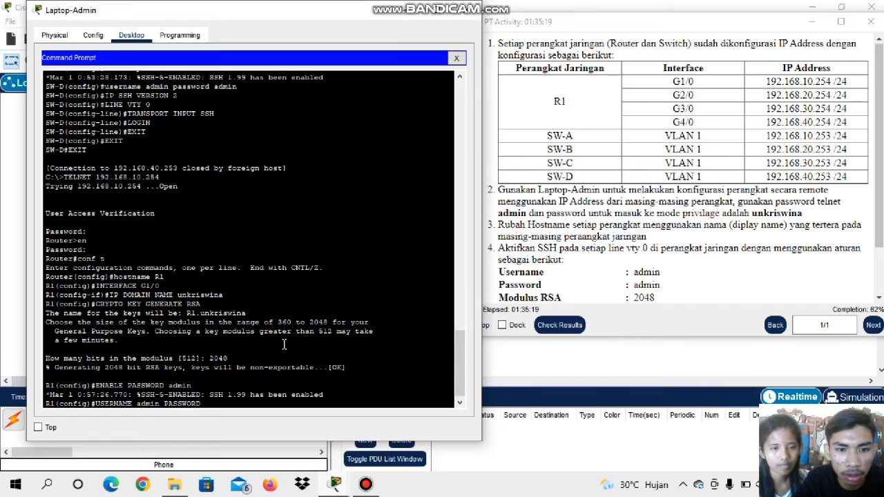
key(Caps_Lock)
text(admin)
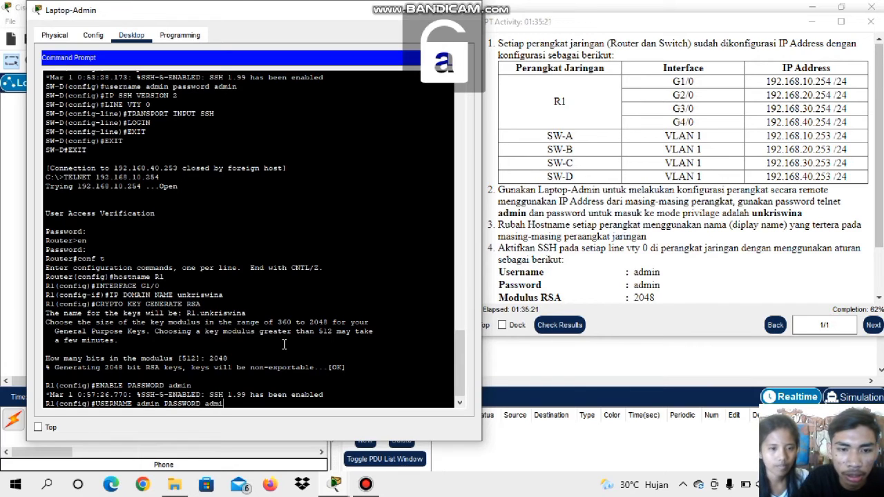
key(Return)
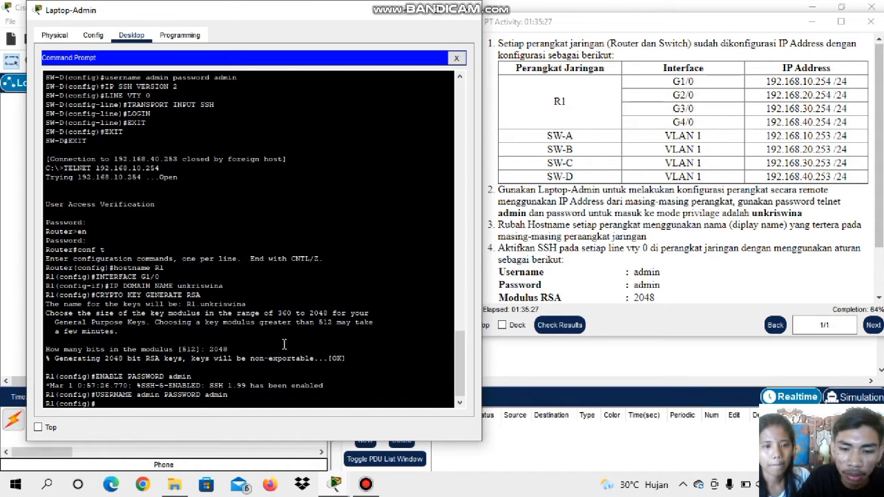
Set R1's SSH protocol to version 2
text(ip )
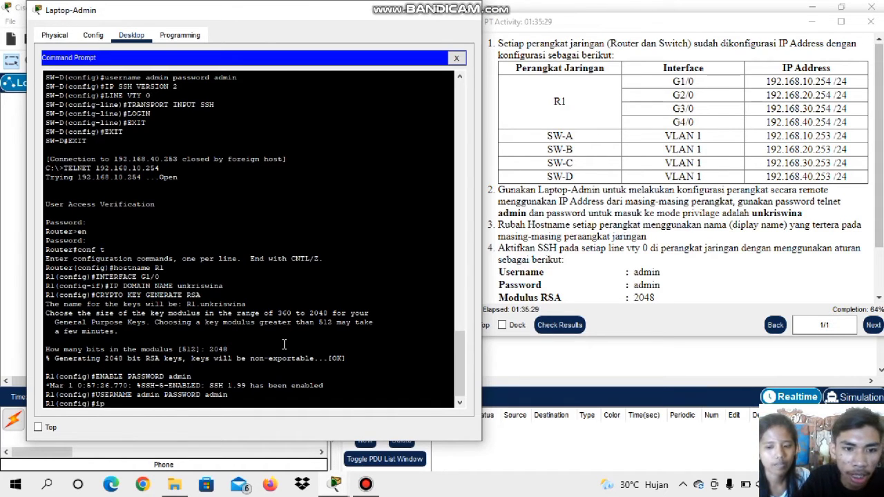
text(ssh)
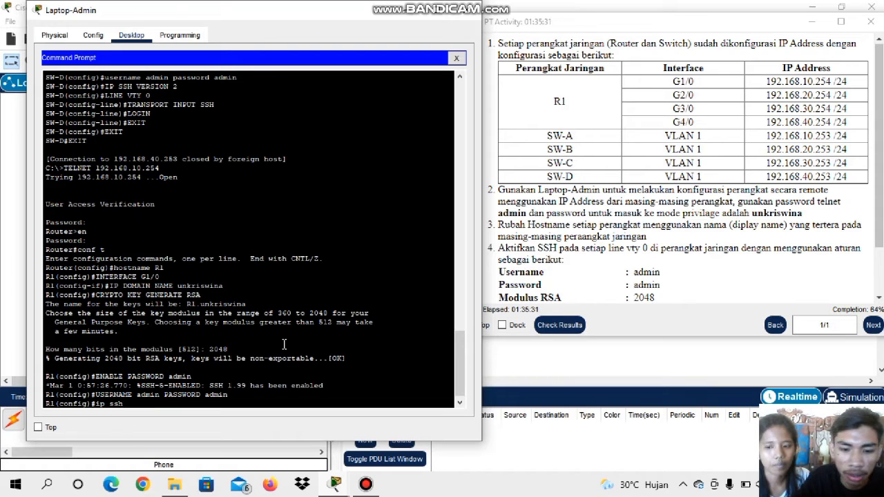
text( version)
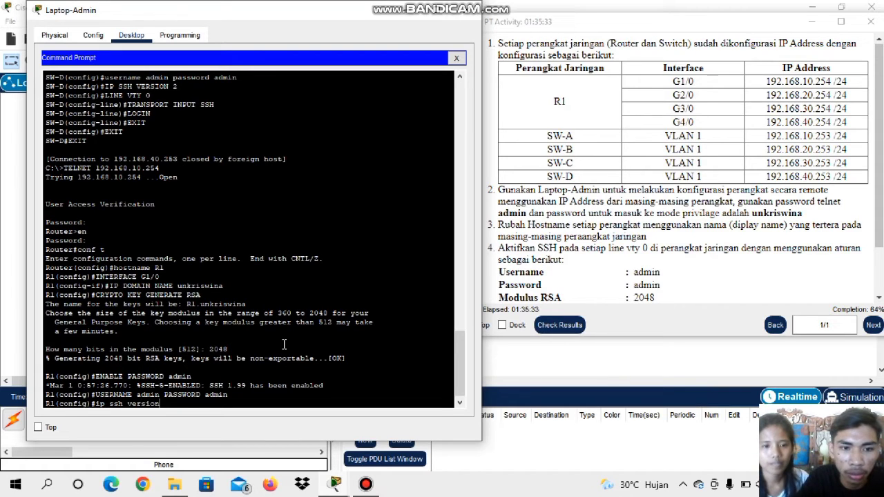
text( 2)
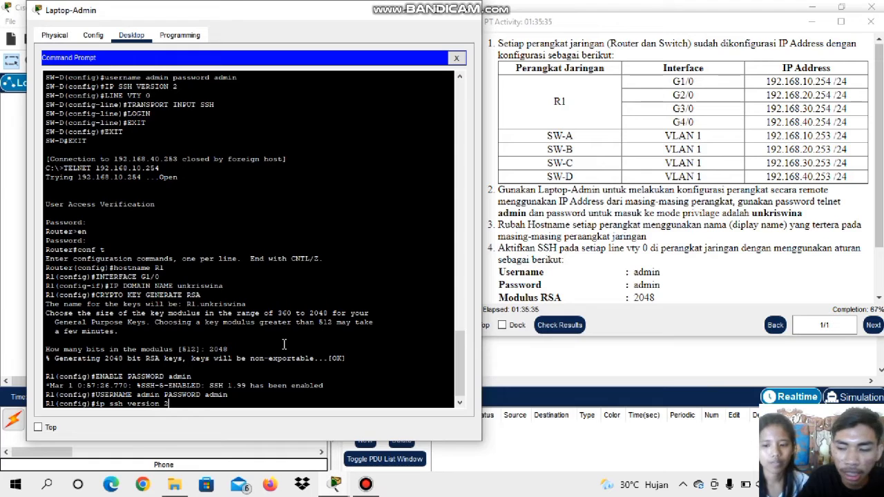
key(Return)
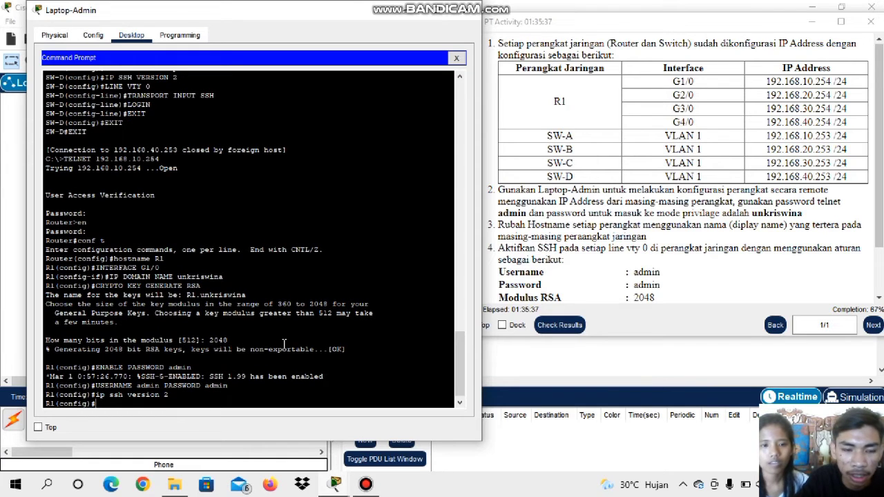
Enter line VTY 0 configuration on R1 and restrict its input transport to SSH
text(line )
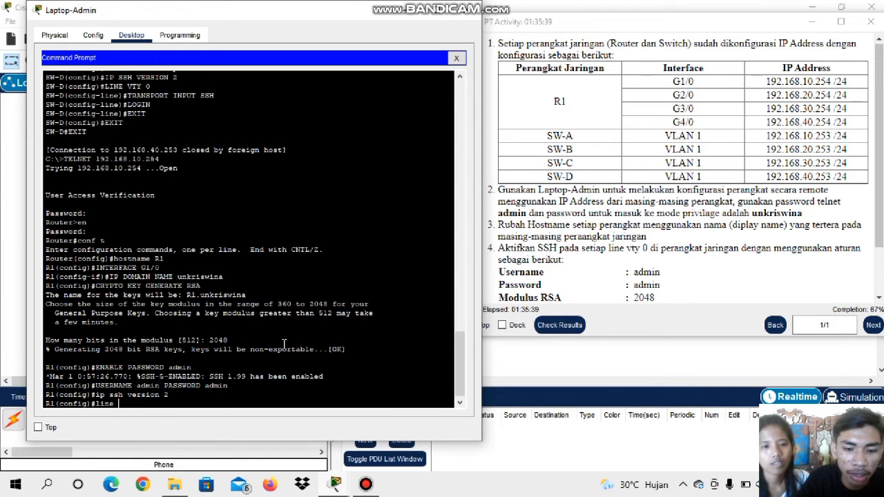
text(vty )
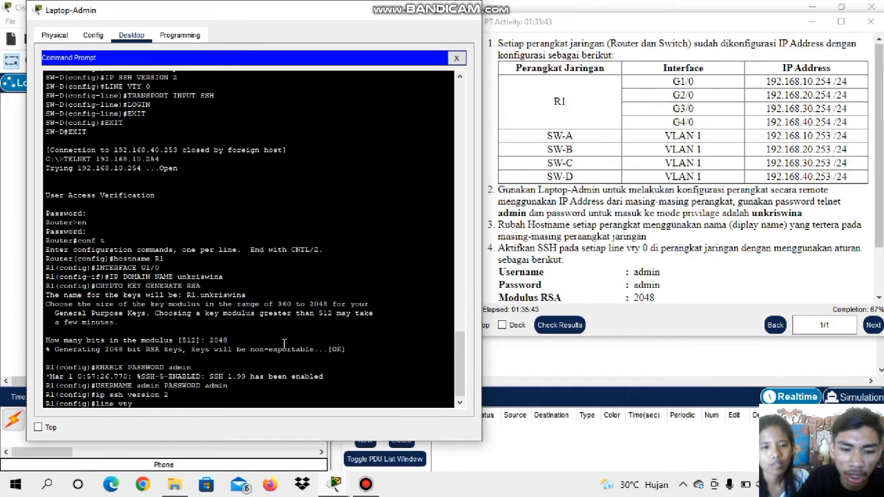
text(0)
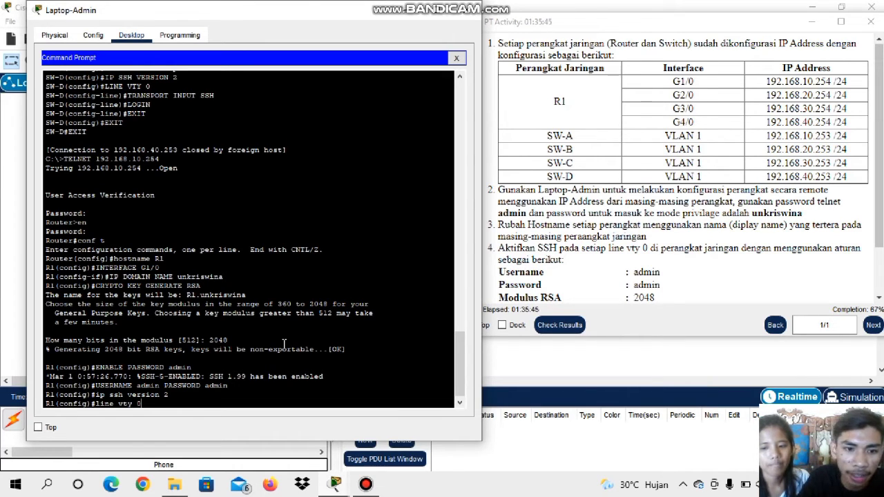
key(Return)
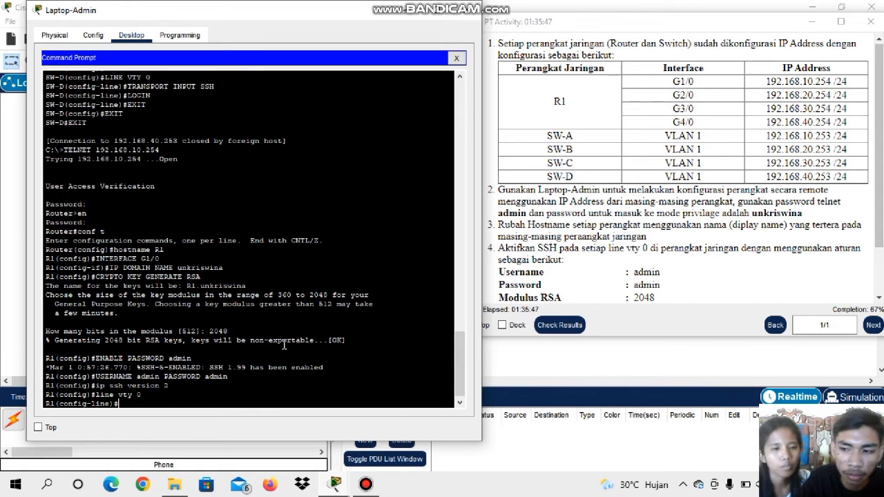
text(tr)
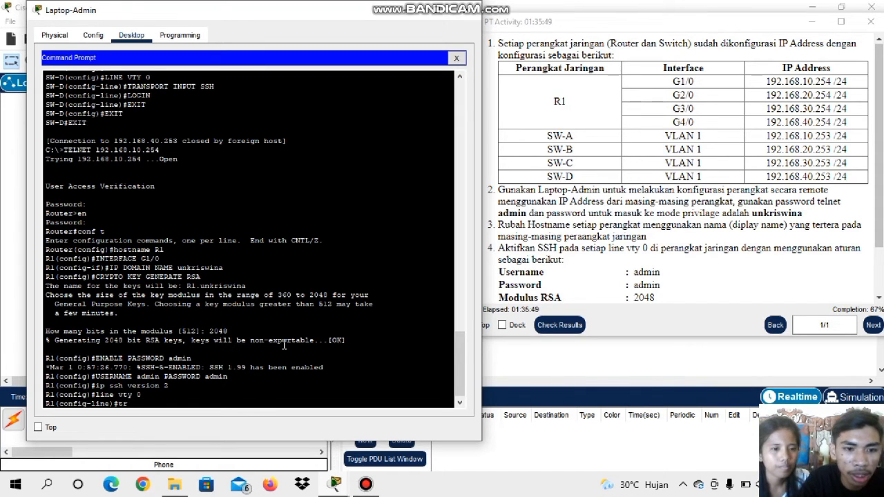
text(ansp)
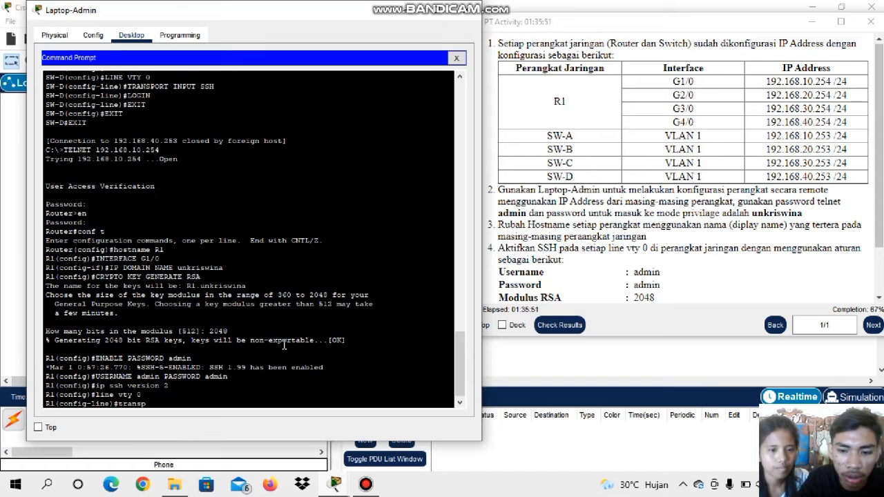
text(ort inp)
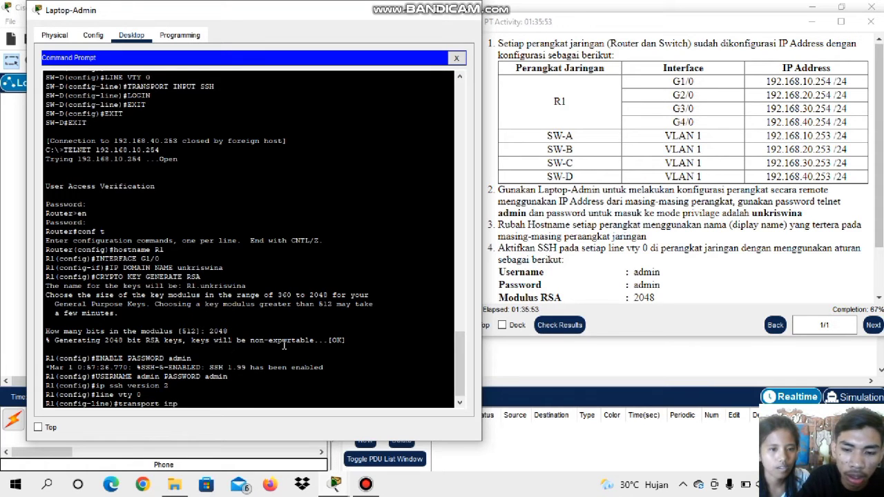
text(ut ssh)
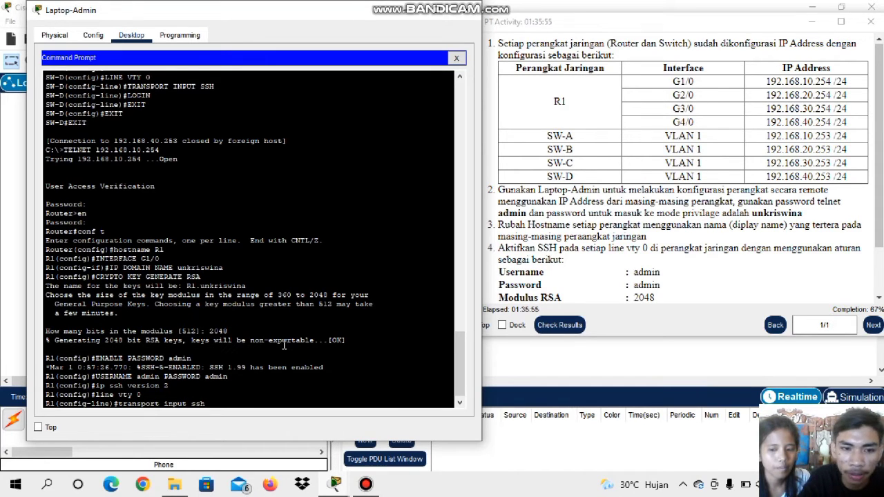
key(Return)
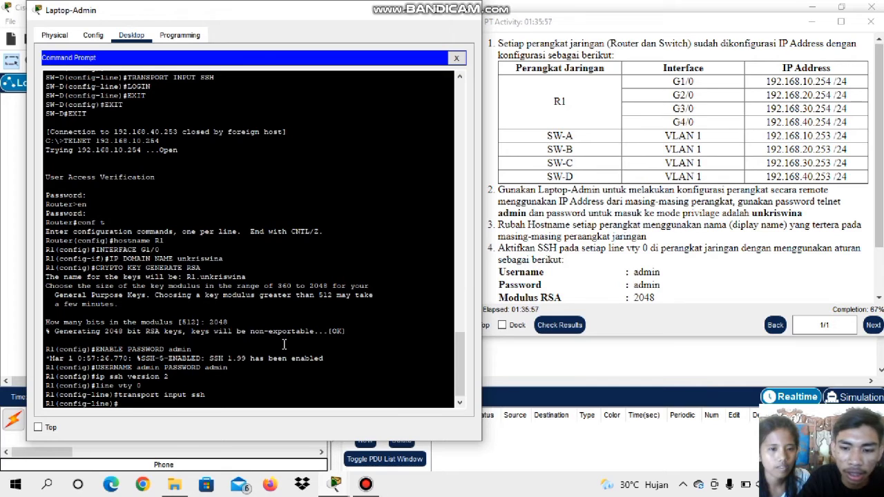
Enable login on R1's VTY line 0
text(logi)
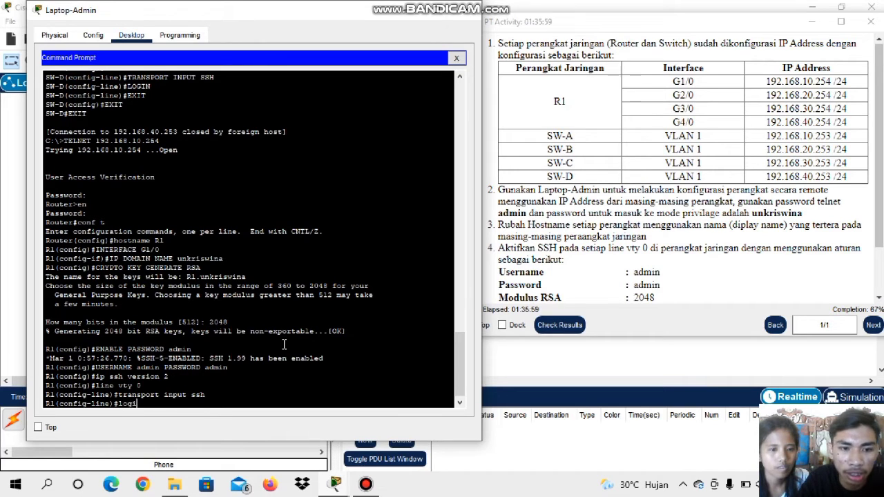
text(n)
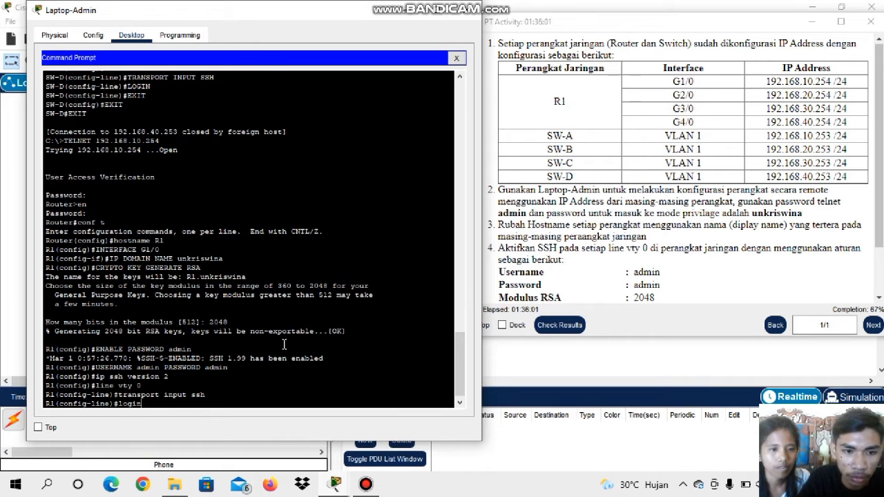
key(Return)
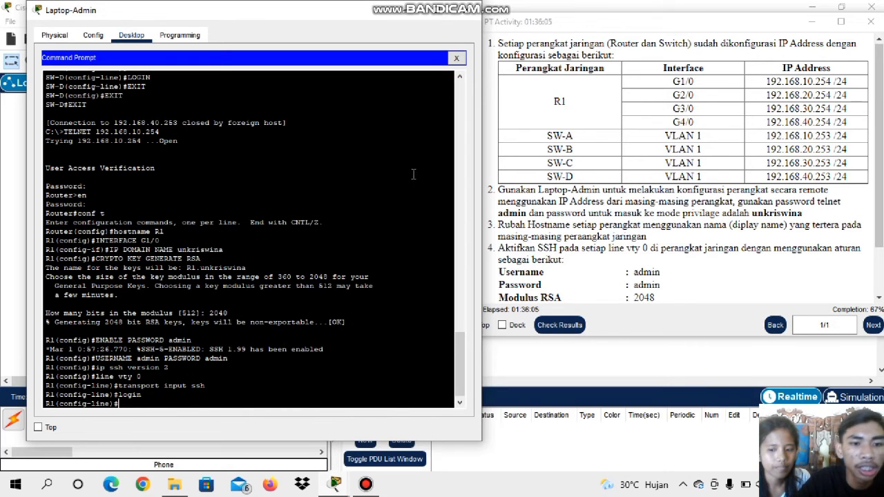
scroll(255, 248, up, 4)
scroll(255, 249, down, 4)
scroll(255, 249, up, 3)
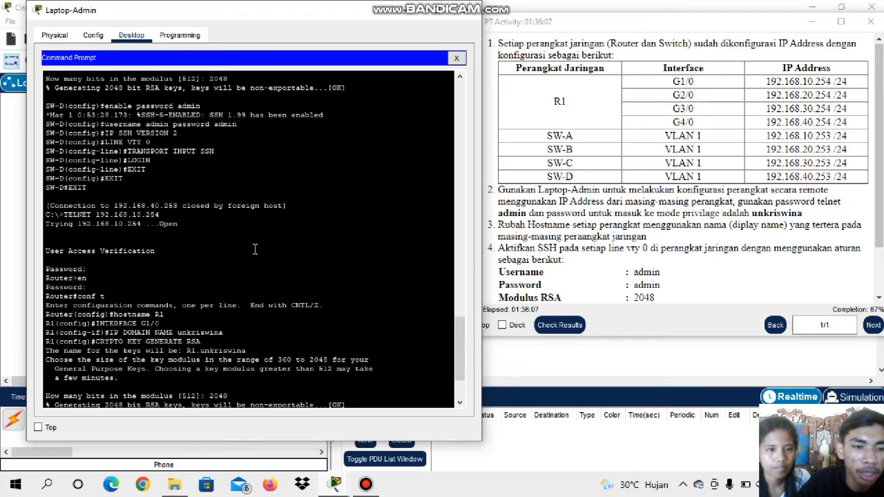
scroll(255, 248, down, 3)
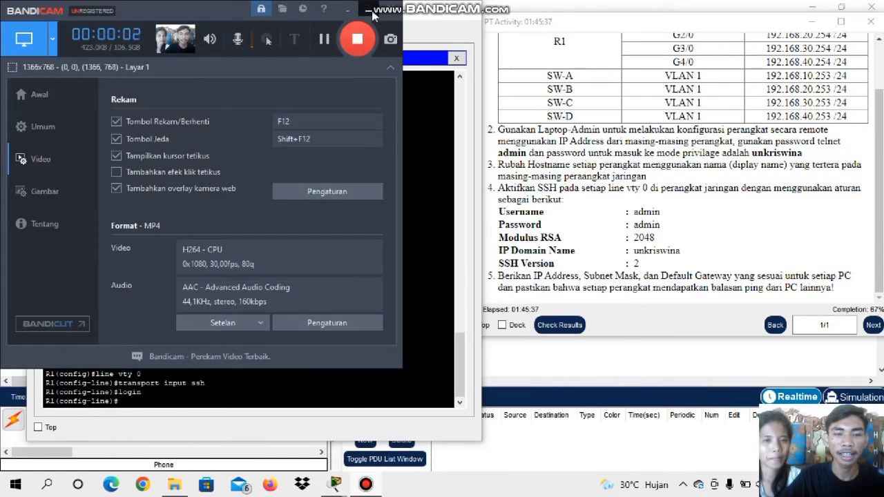
Assign the PC labelled 192.168.10.1 /24 the static IPv4 address 192.168.10.1 with subnet mask 255.255.255.0
click(369, 11)
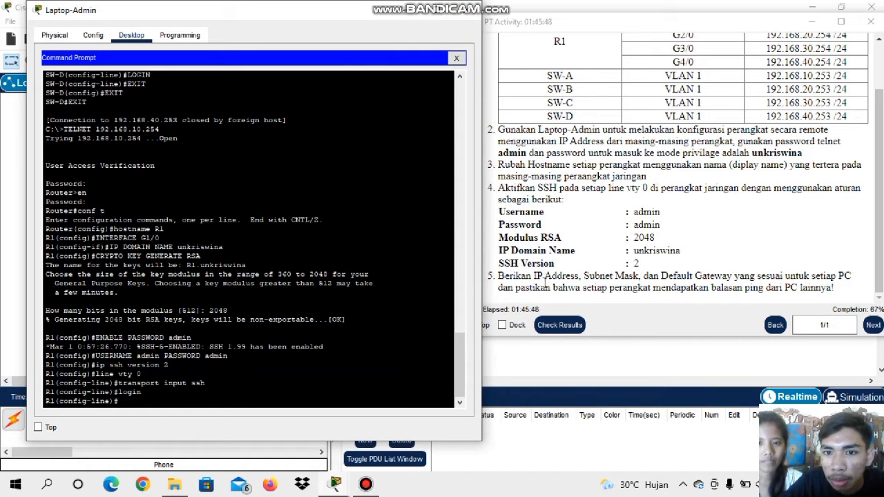
click(613, 283)
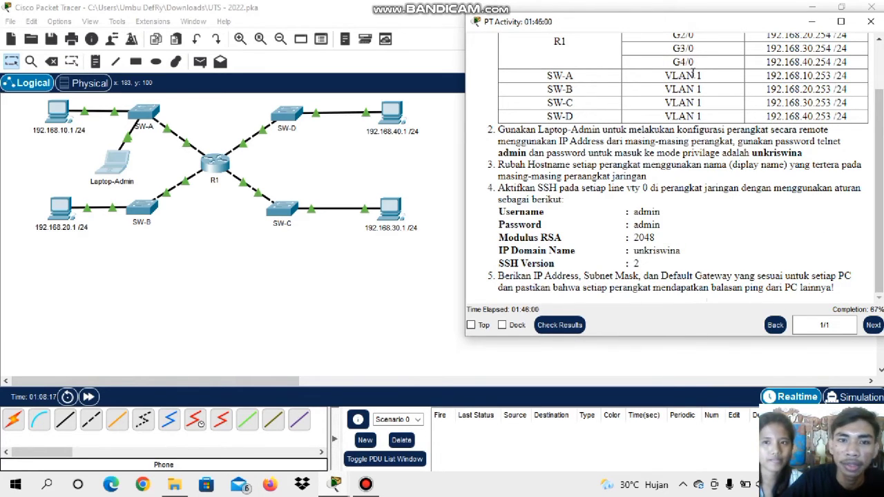
click(66, 119)
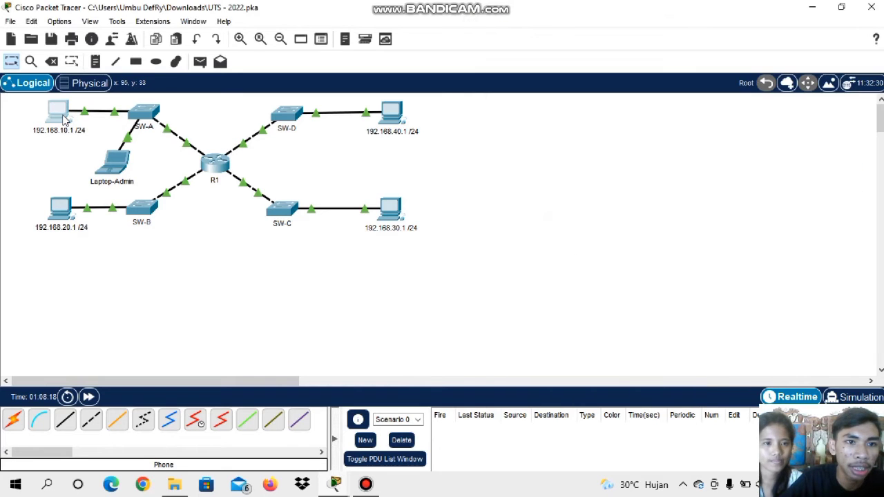
click(65, 119)
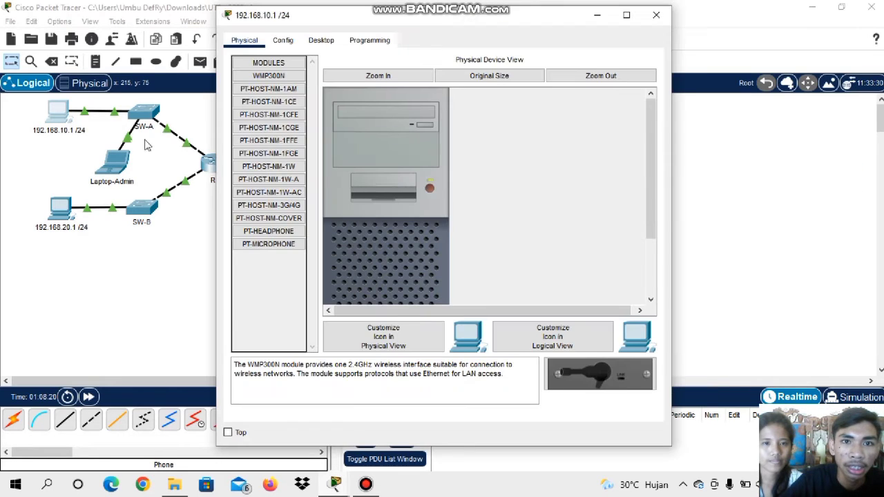
click(319, 42)
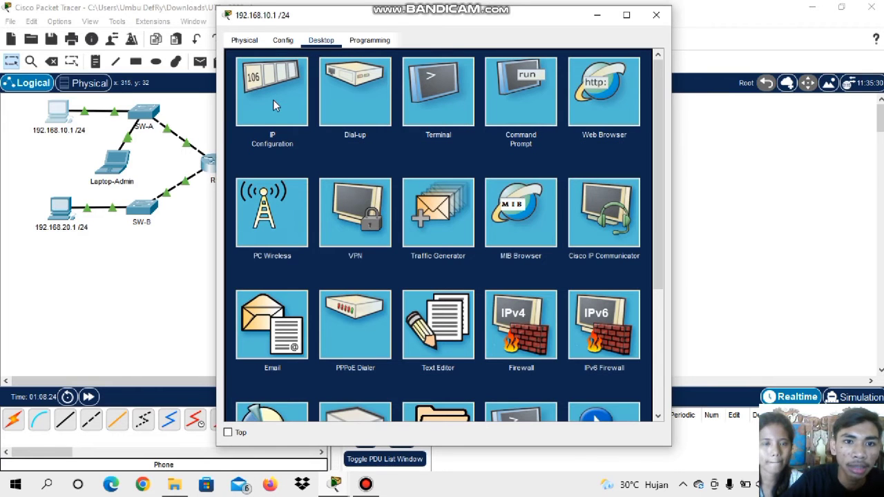
click(274, 103)
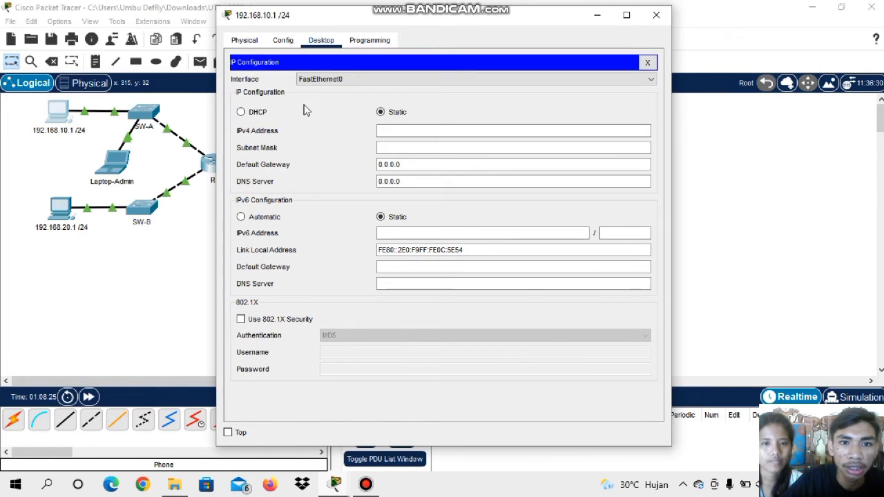
click(407, 130)
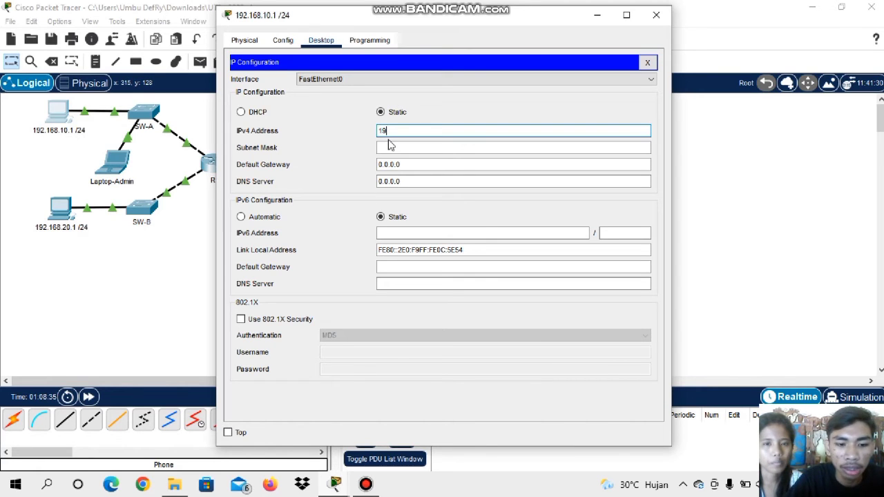
text(.168.)
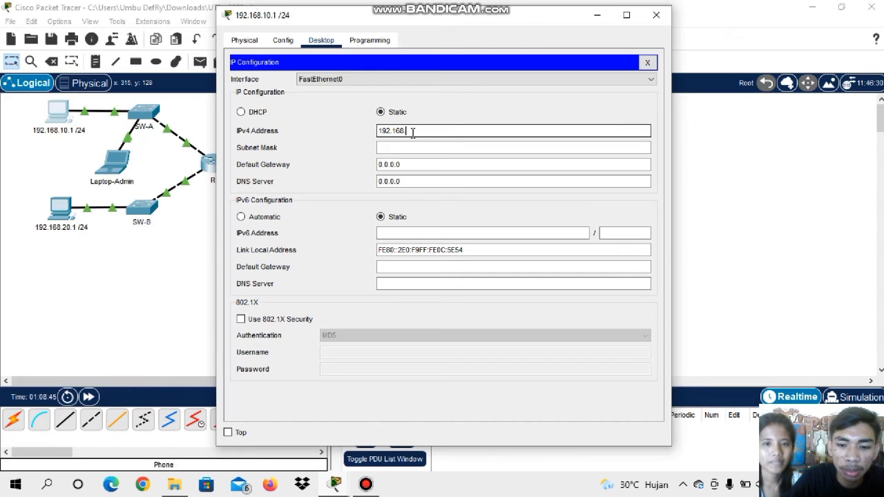
text(10.1)
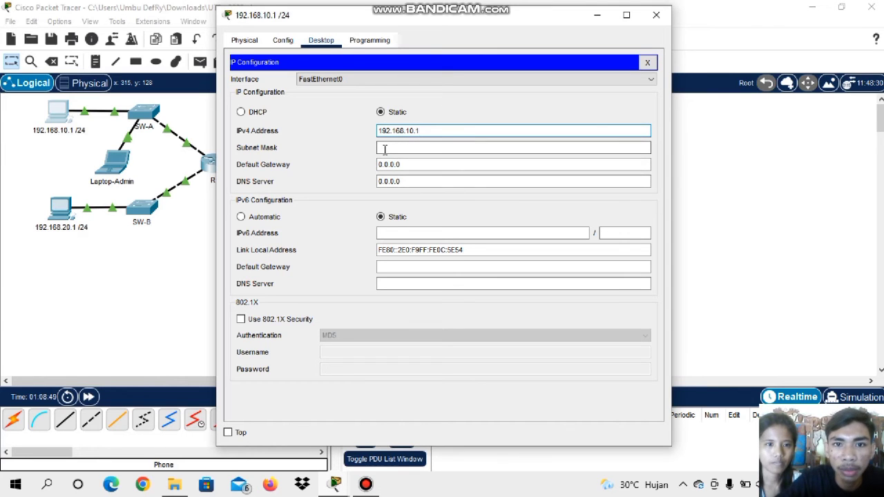
click(410, 147)
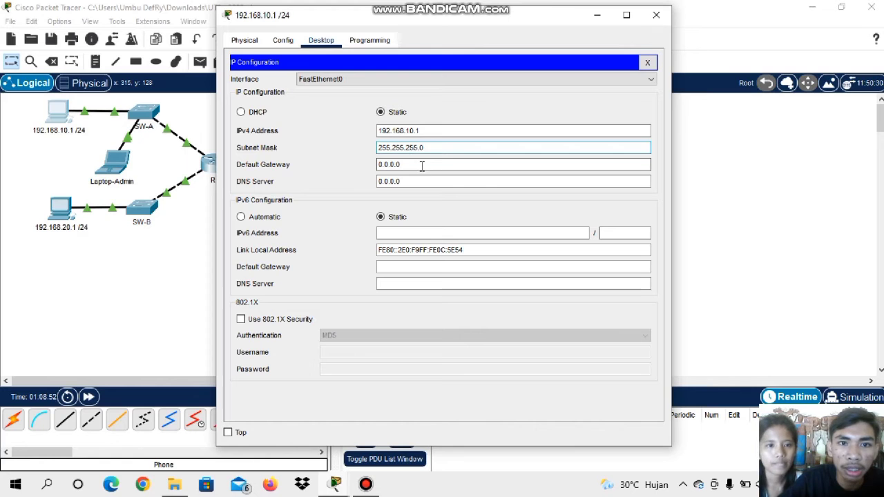
Set the PC's IPv4 default gateway to R1's G1/0 address, 192.168.10.254, and close the PC's configuration window
drag(422, 165, 345, 167)
key(BackSpace)
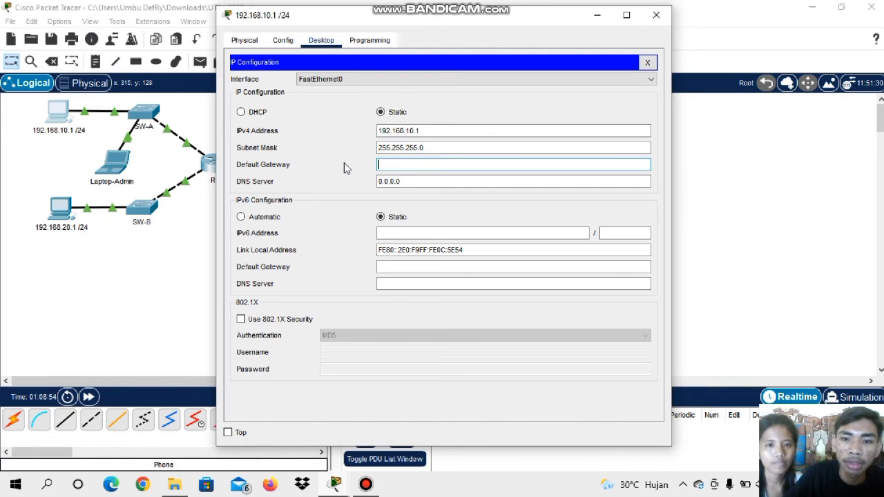
double_click(447, 18)
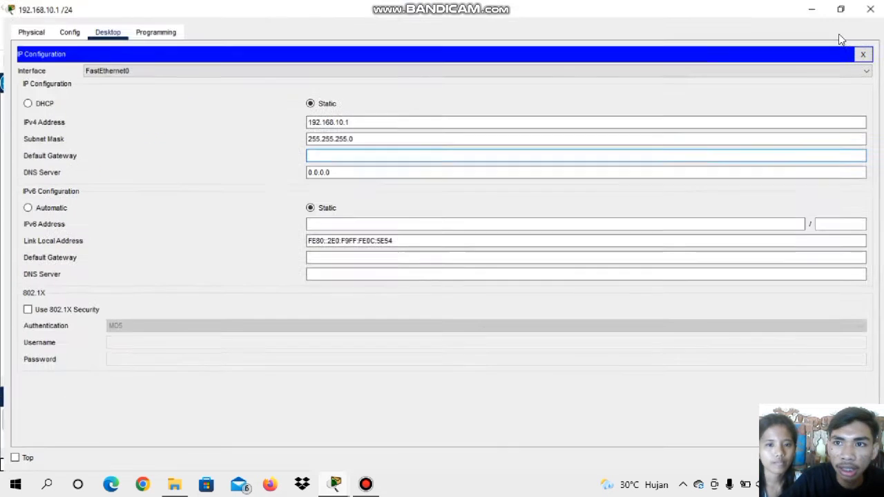
click(841, 9)
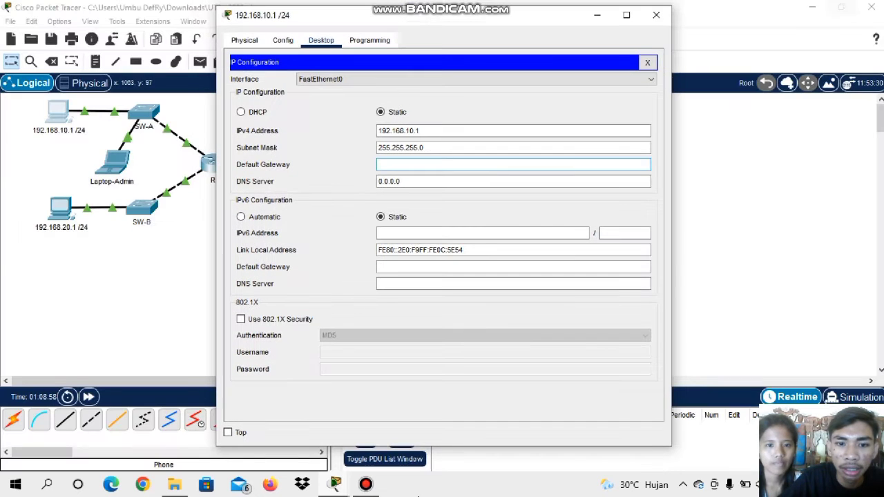
mouse_move(335, 484)
click(386, 445)
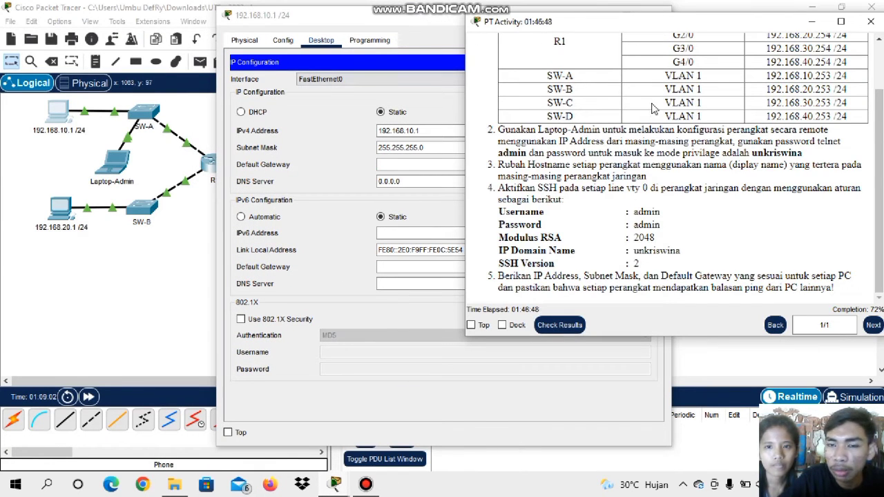
scroll(652, 108, up, 3)
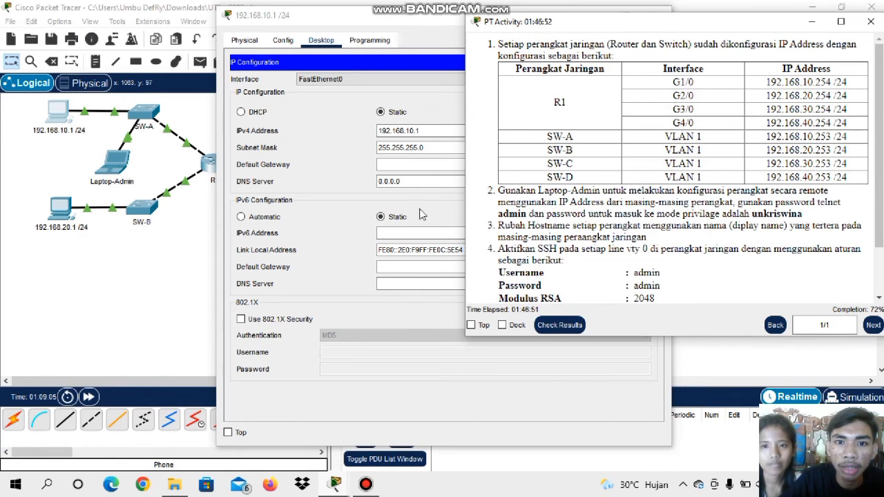
click(403, 166)
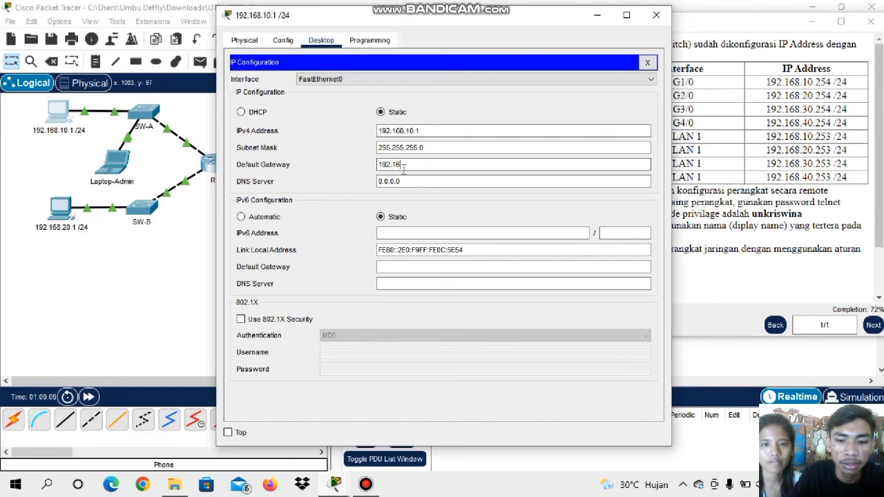
text(.1)
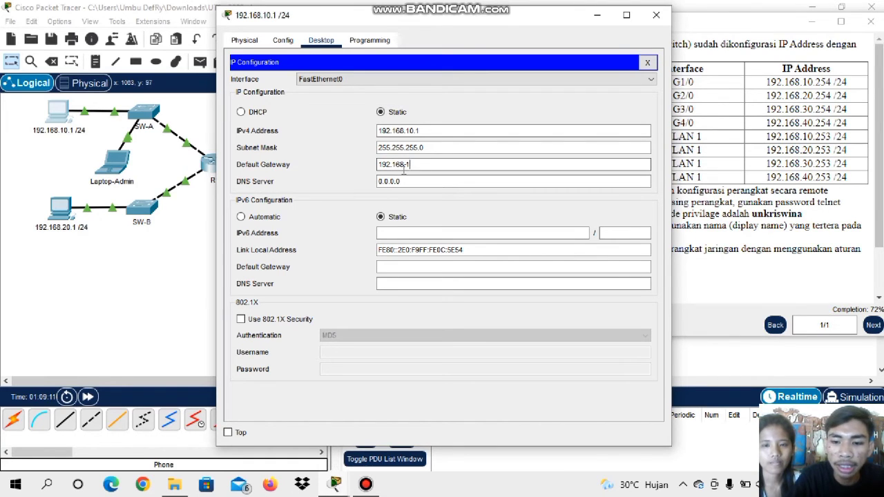
text(0.2)
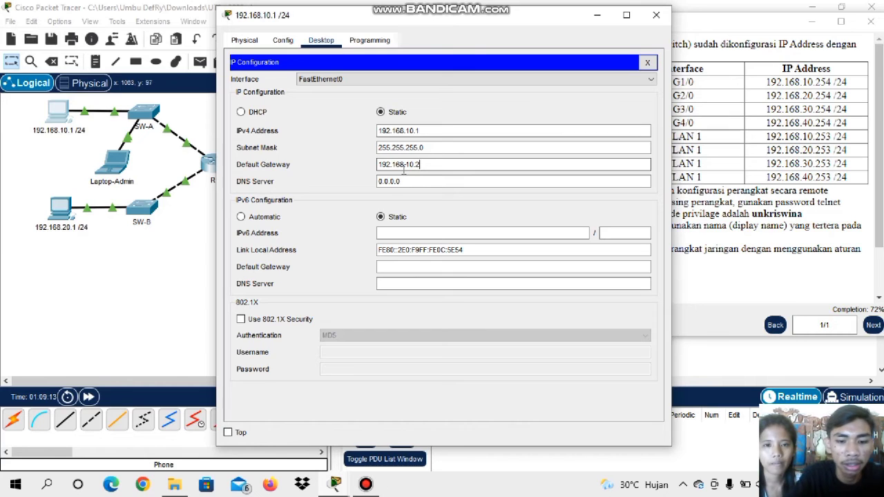
text(54)
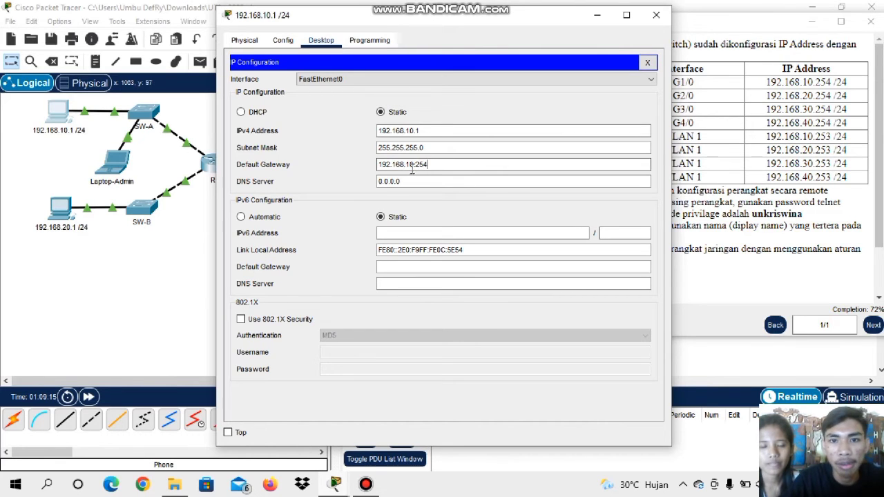
click(503, 184)
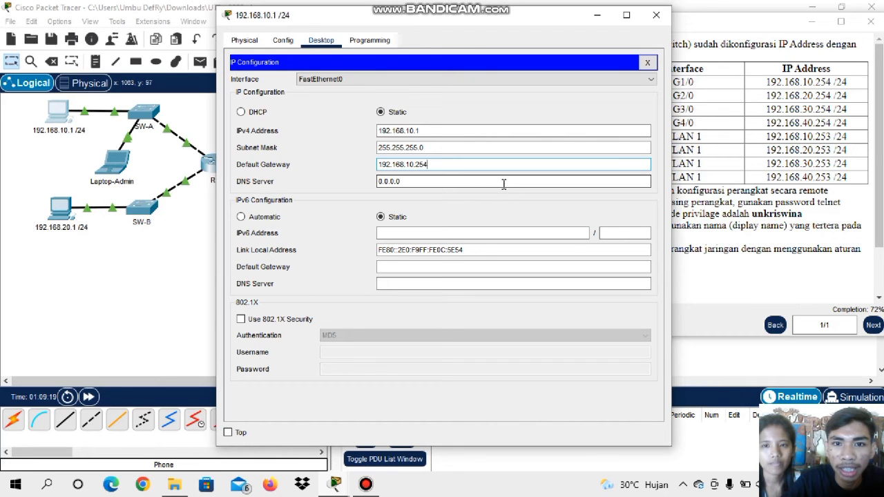
click(657, 15)
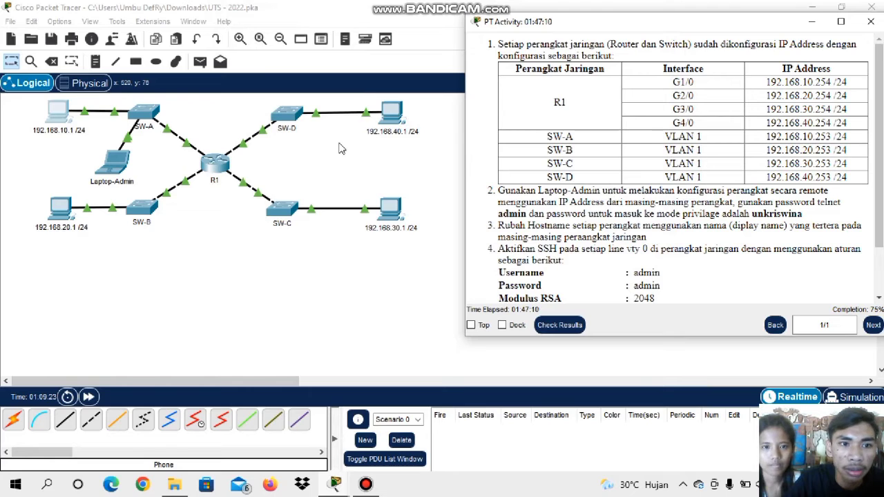
Assign the PC labelled 192.168.20.1 /24 the static IPv4 address 192.168.20.1 with subnet mask 255.255.255.0
click(63, 218)
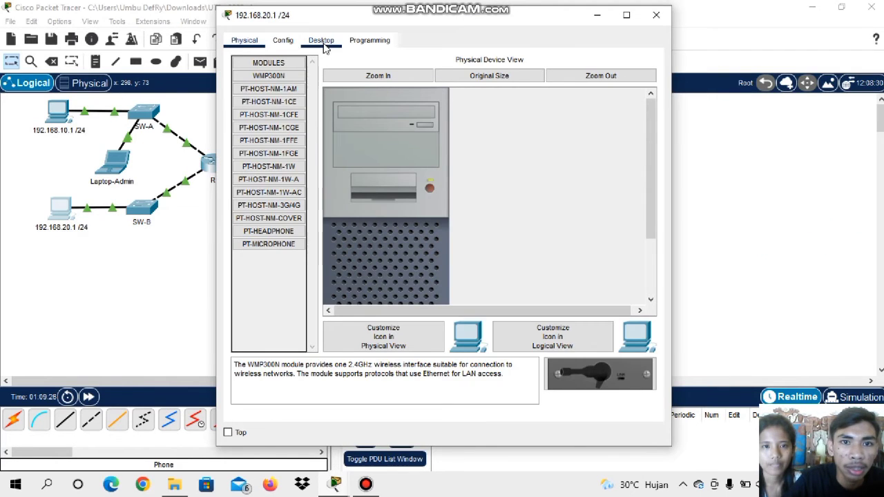
click(322, 41)
click(274, 104)
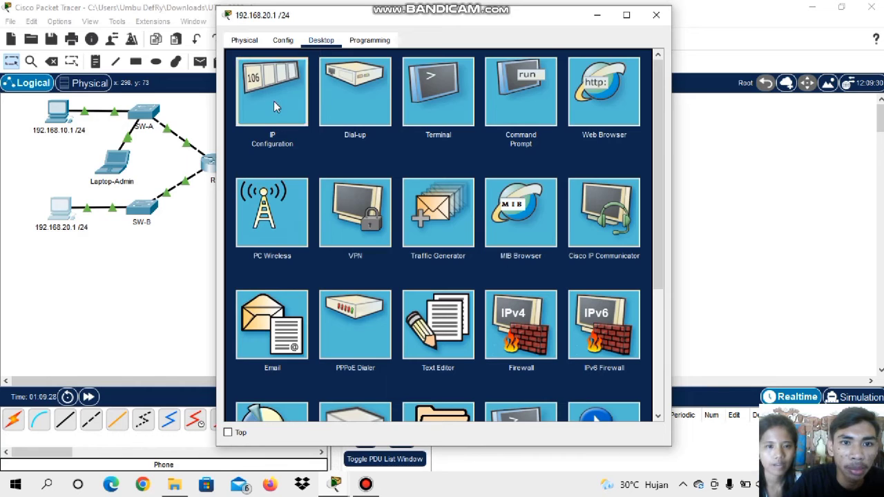
click(419, 130)
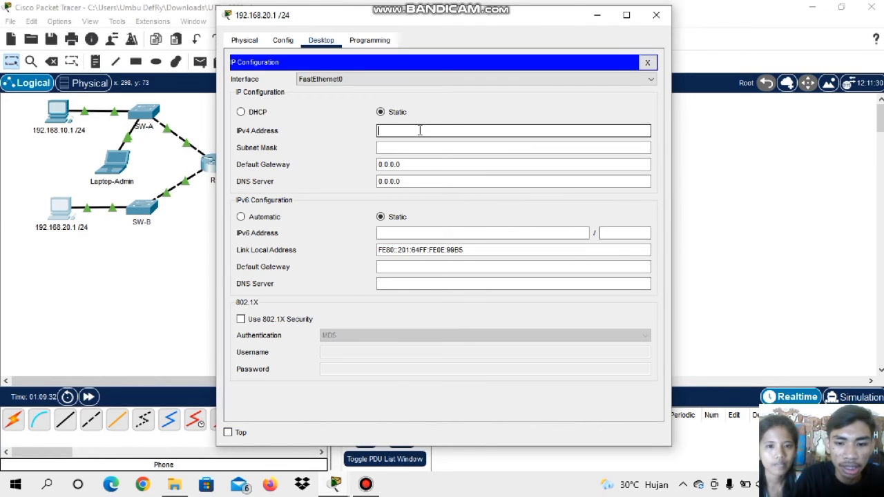
text(192)
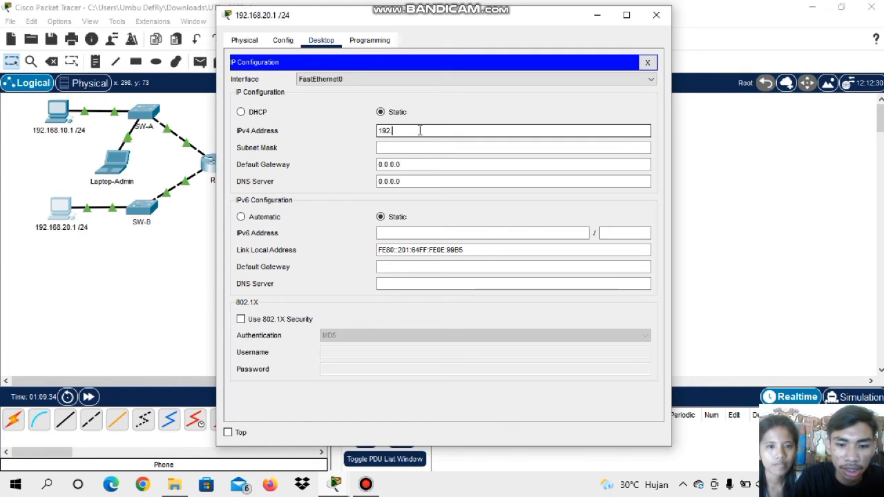
text(.168.)
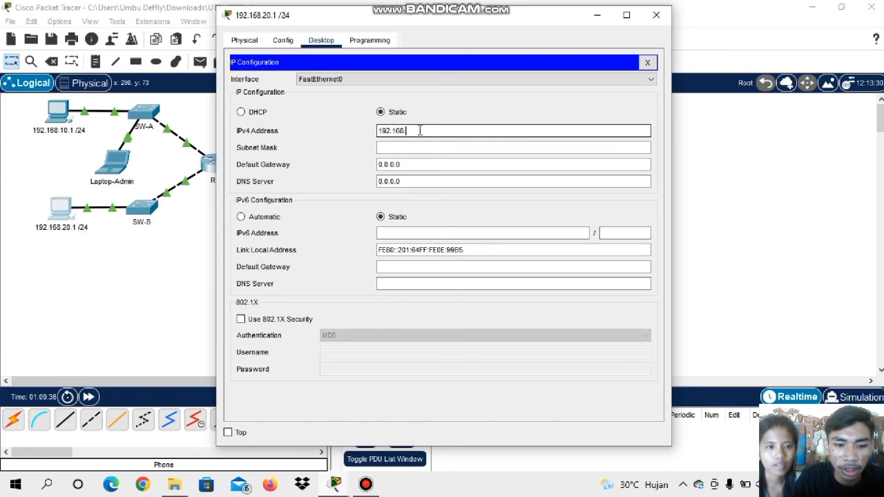
text(20)
text(.1)
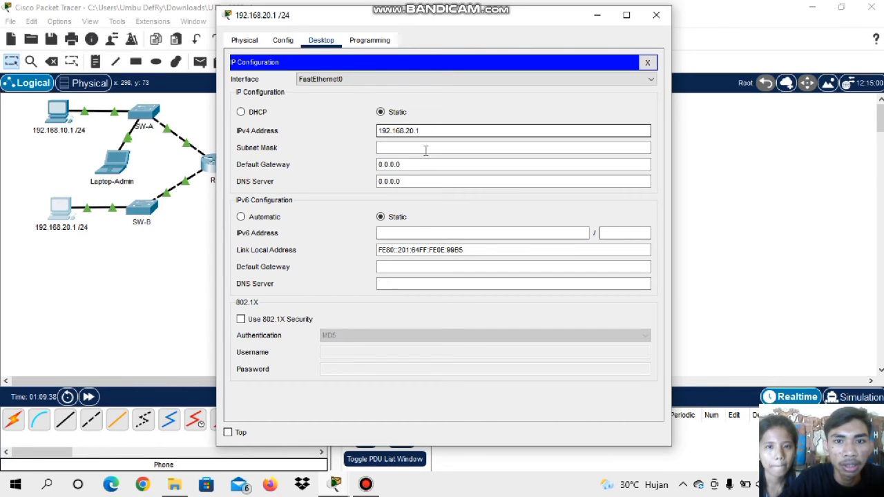
click(425, 151)
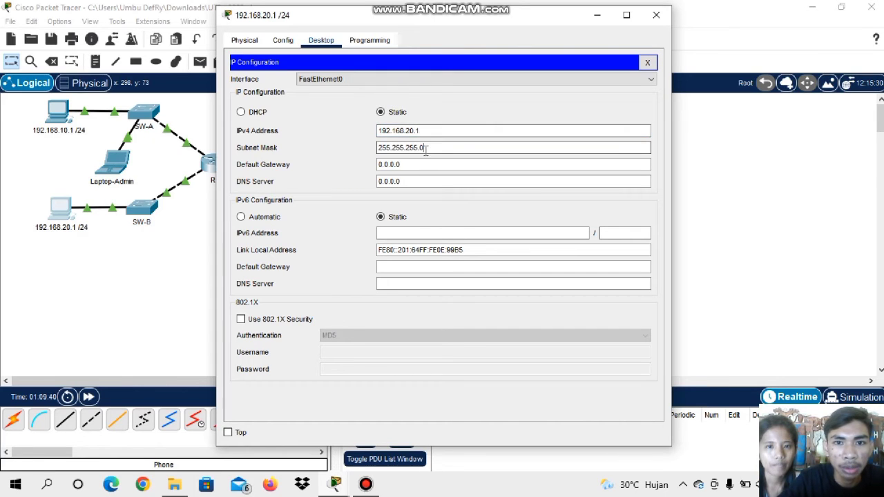
Set this PC's IPv4 default gateway to R1's G2/0 address, 192.168.20.254, and close its configuration window
drag(421, 167, 351, 164)
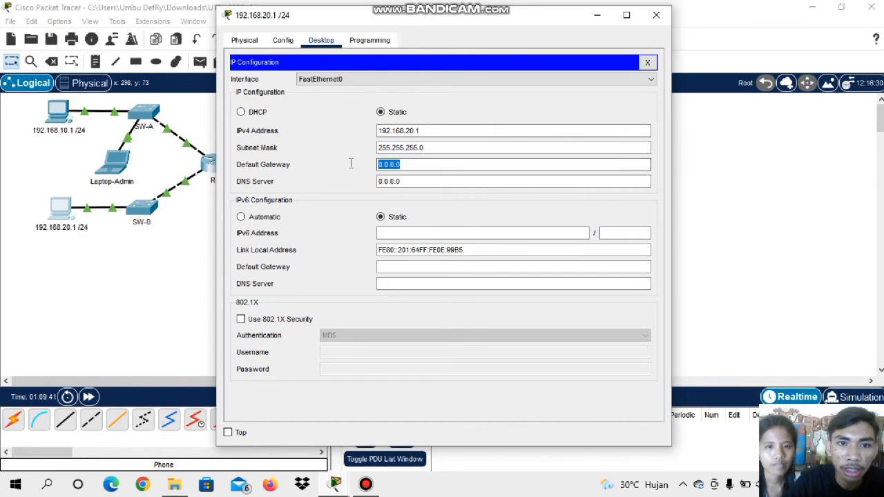
key(BackSpace)
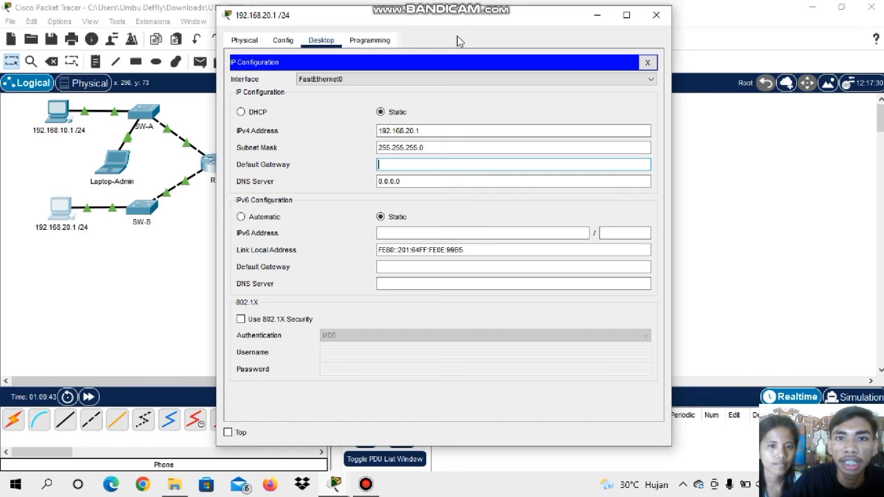
drag(449, 20, 358, 12)
click(335, 484)
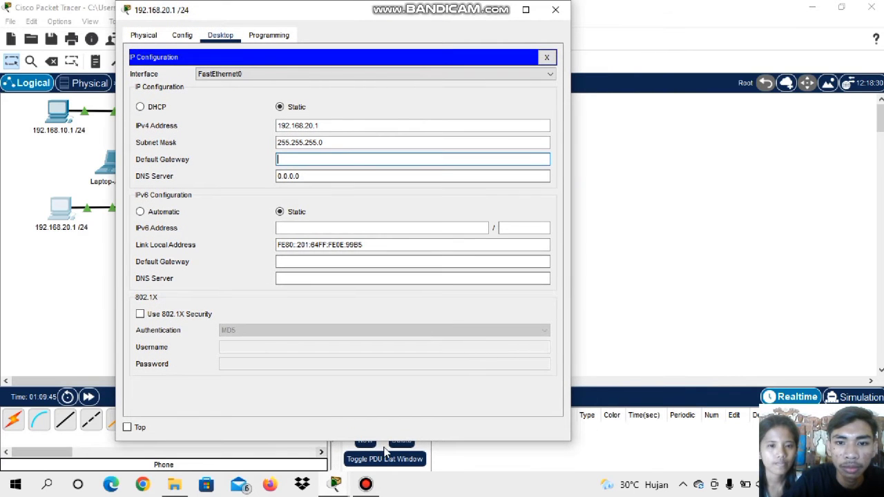
click(385, 440)
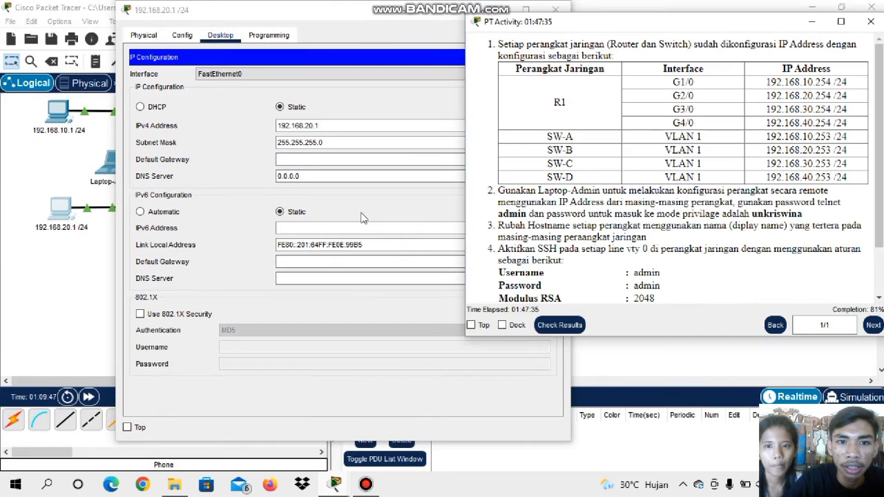
click(342, 160)
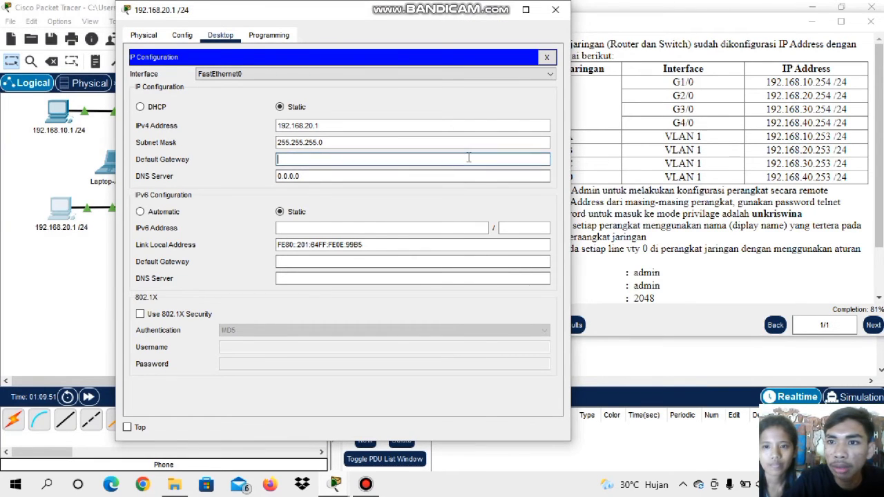
text(192)
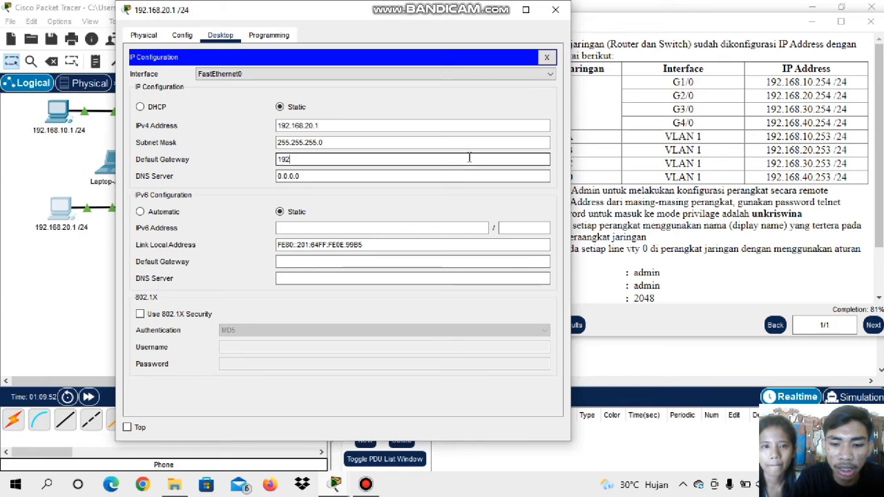
text(.16)
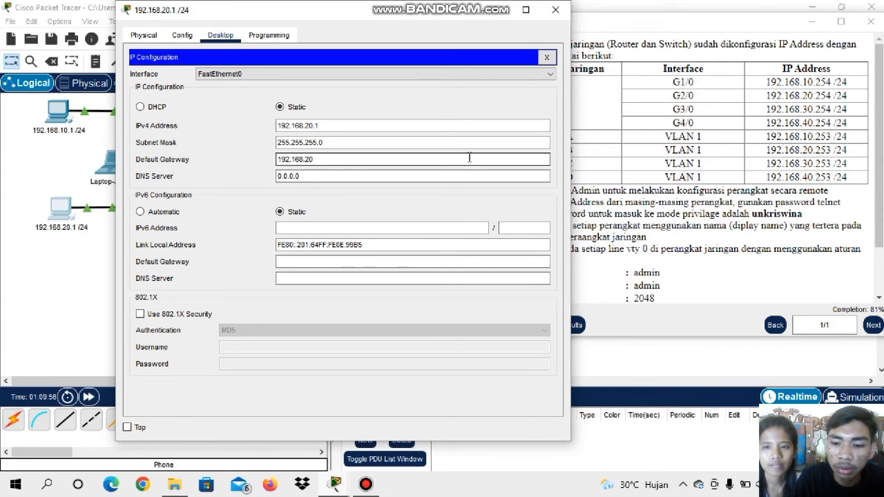
text(8.20.25)
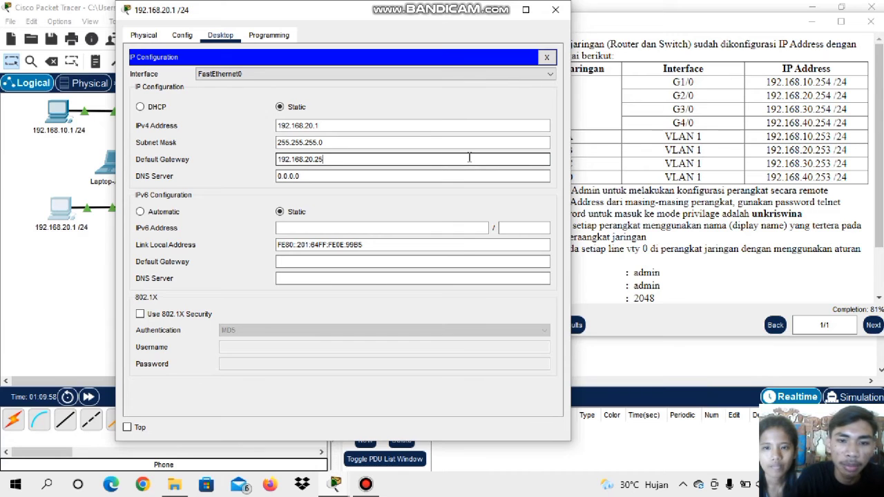
text(4)
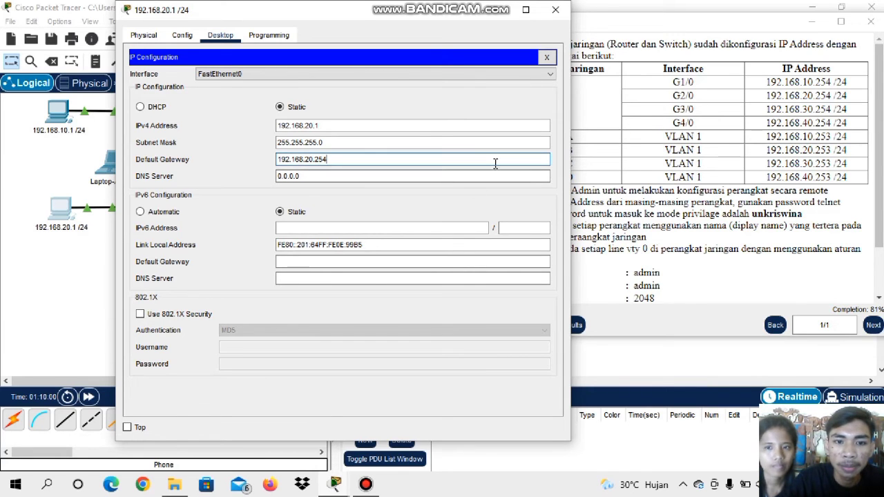
click(556, 12)
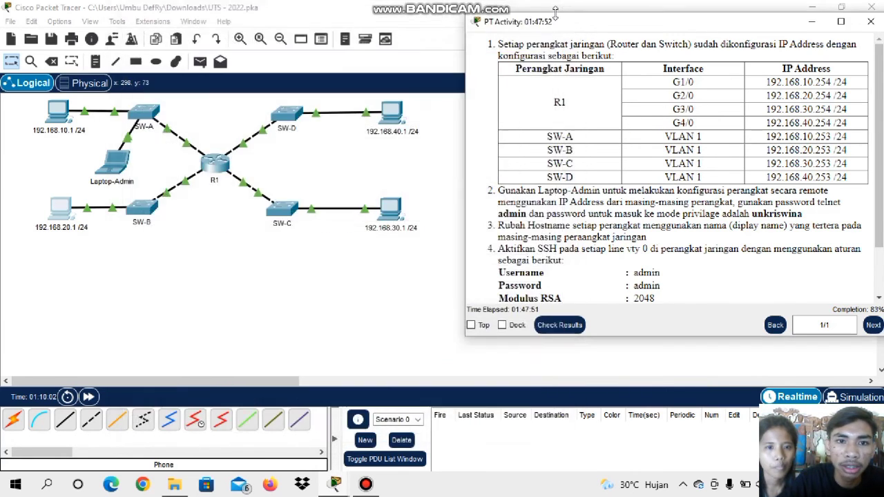
Assign the PC labelled 192.168.30.1 /24 the static IPv4 address 192.168.30.1 with subnet mask 255.255.255.0
click(386, 215)
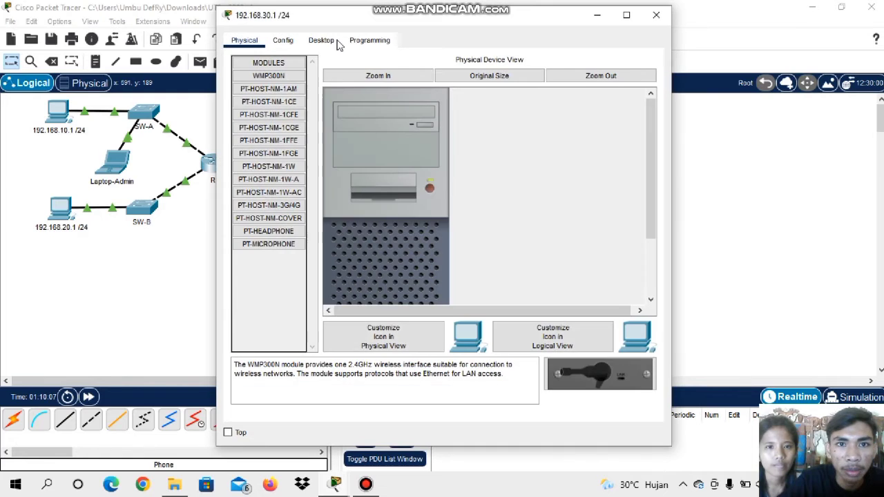
click(323, 41)
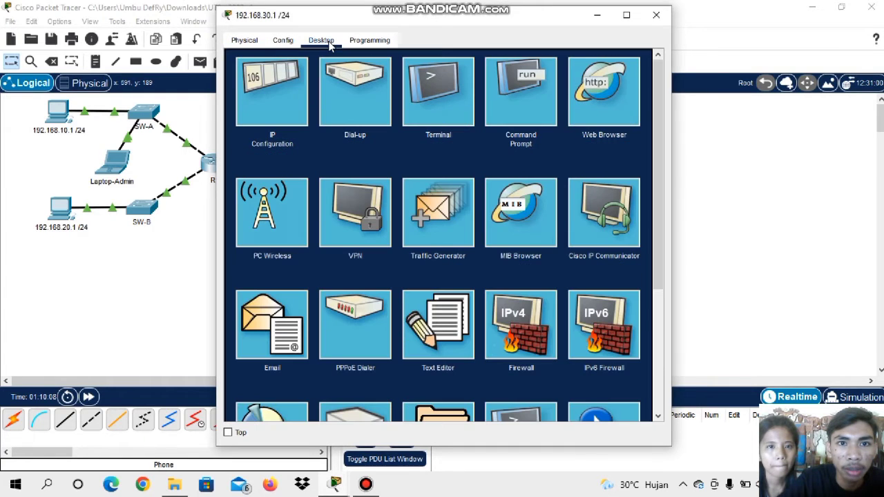
click(292, 76)
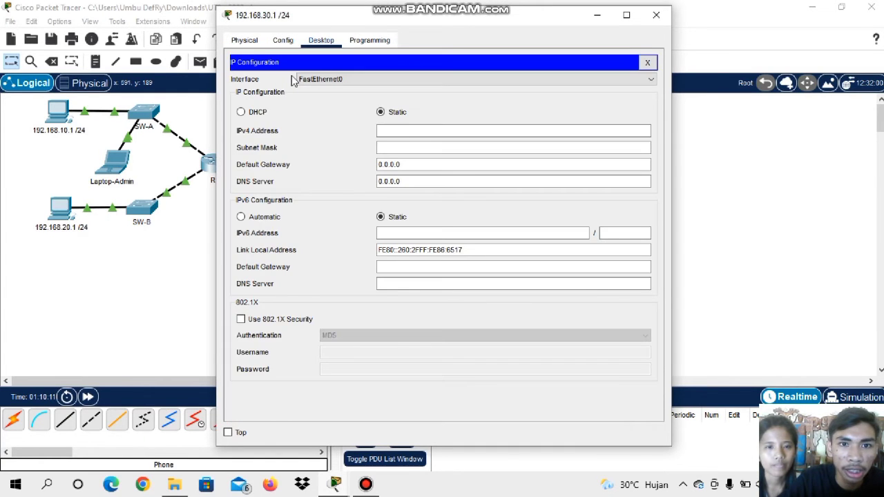
click(430, 131)
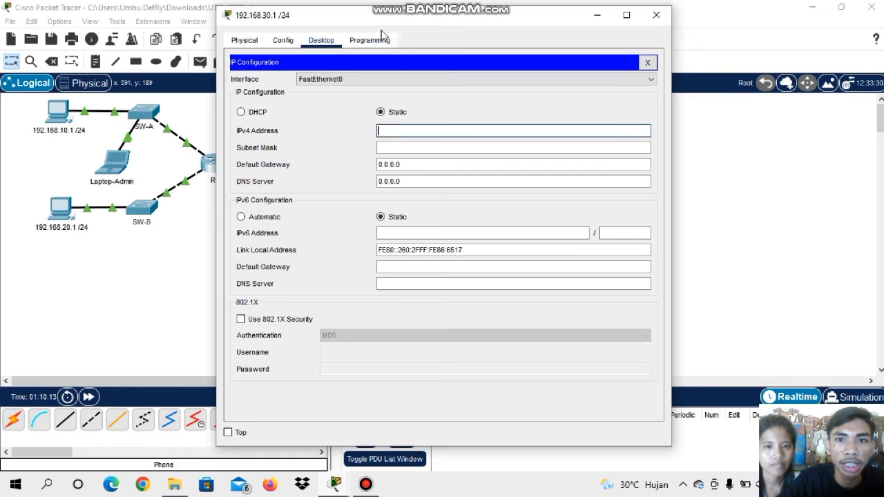
drag(419, 19, 626, 21)
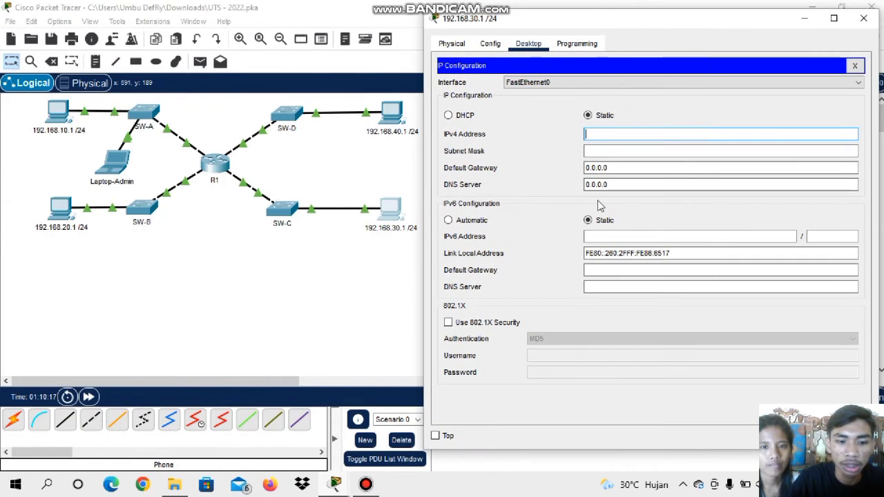
text(192.16)
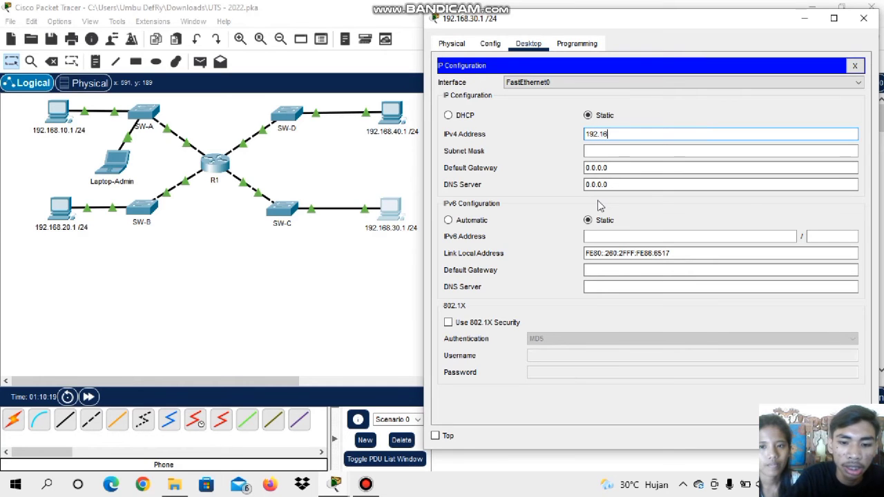
text(8.)
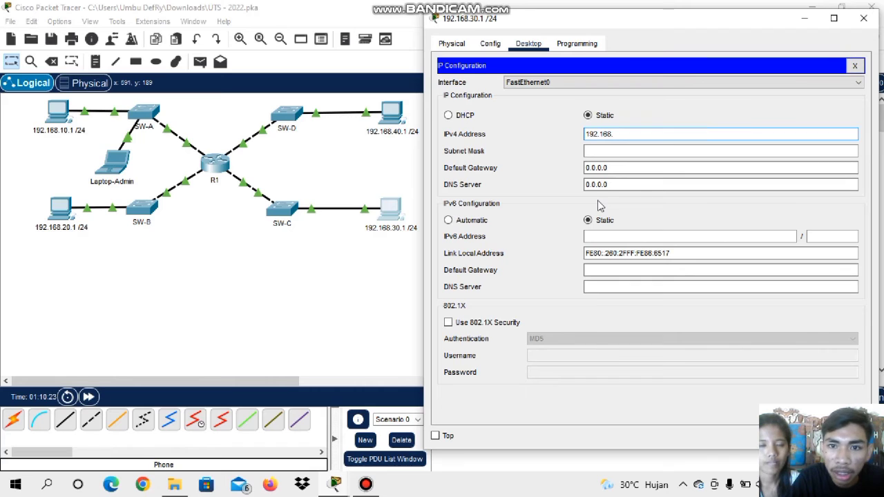
text(30)
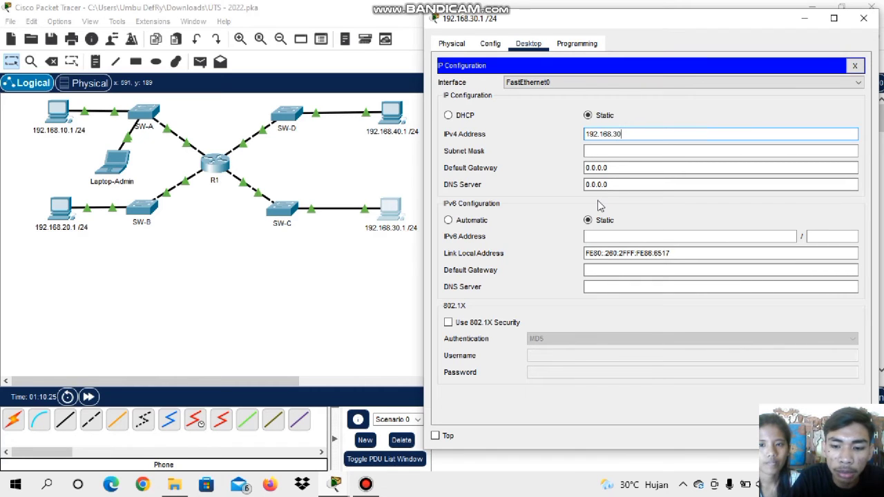
text(.)
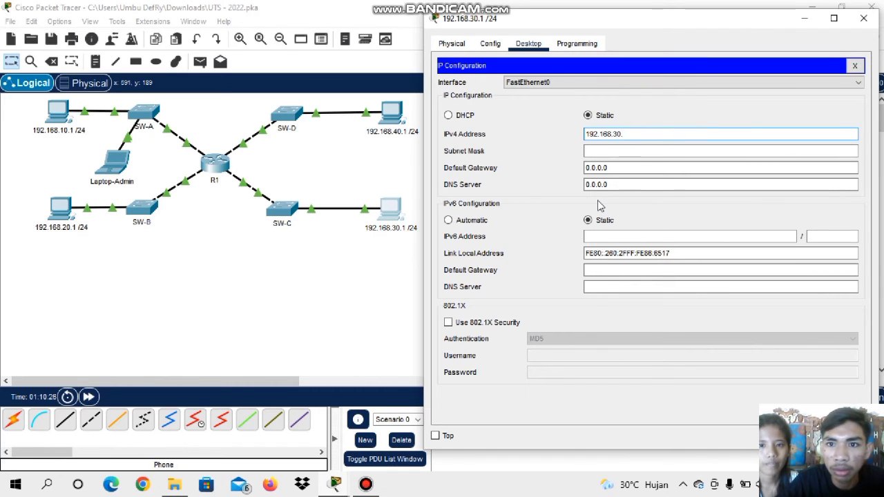
text(1)
click(601, 152)
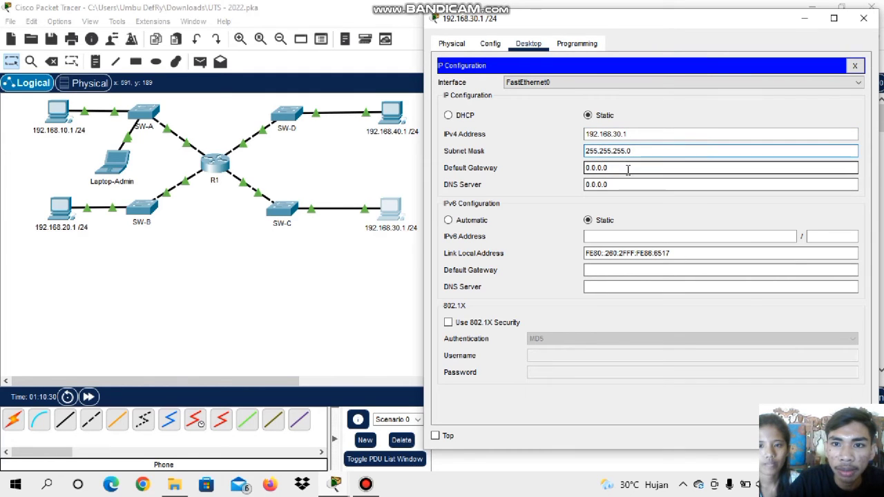
Set this PC's IPv4 default gateway to R1's G3/0 address, 192.168.30.254
drag(628, 170, 543, 177)
key(BackSpace)
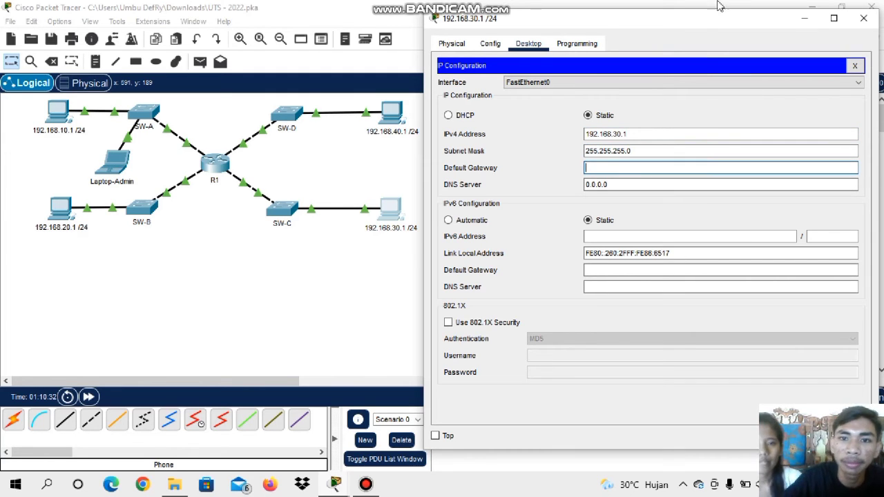
drag(711, 19, 387, 19)
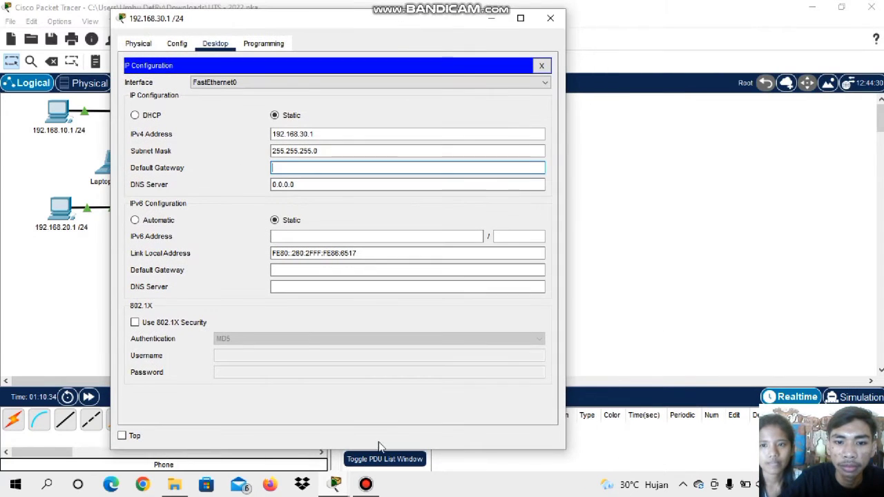
mouse_move(334, 484)
click(397, 440)
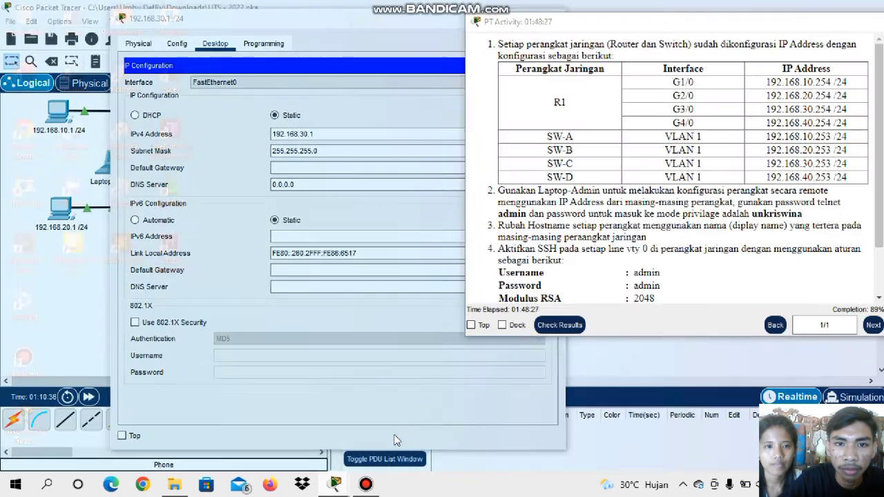
click(334, 170)
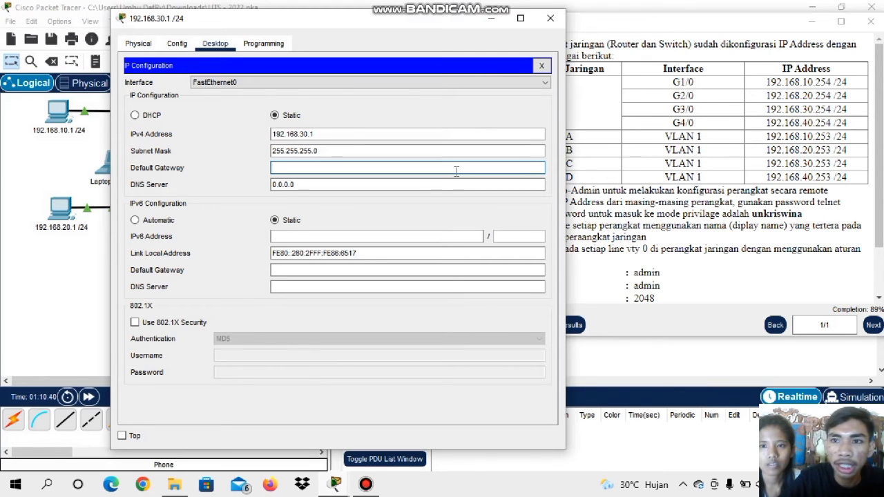
text(192.)
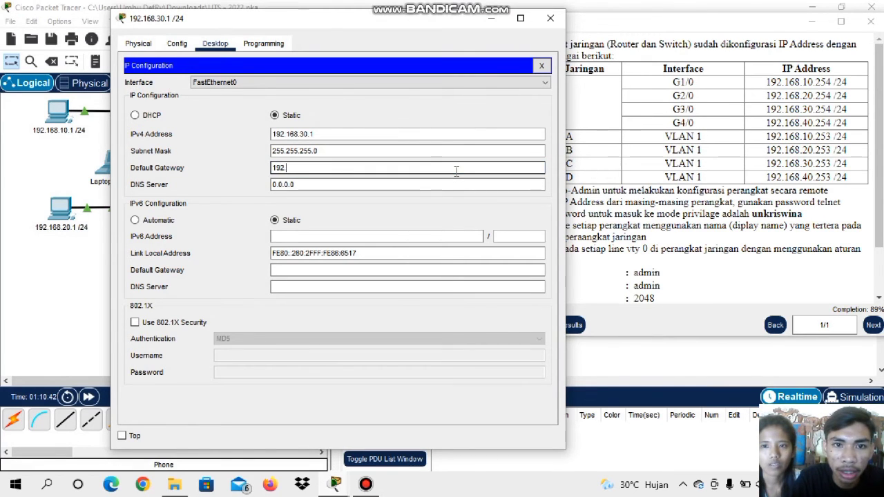
text(168)
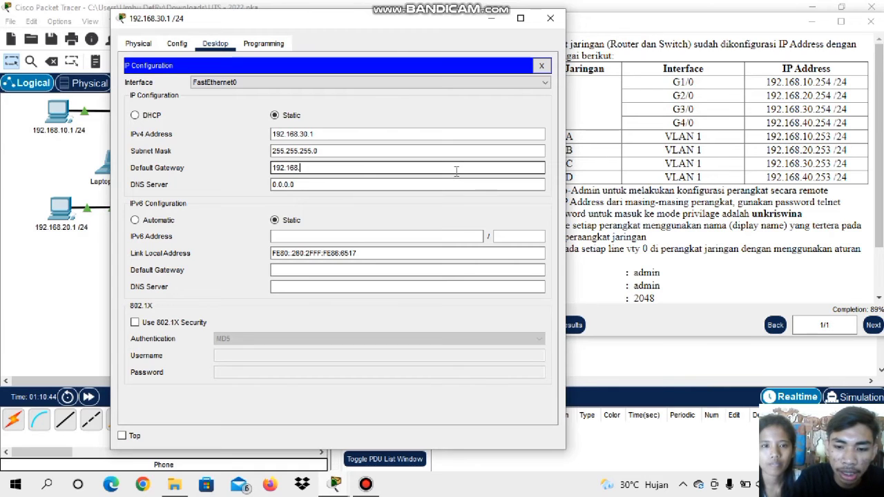
text(.30)
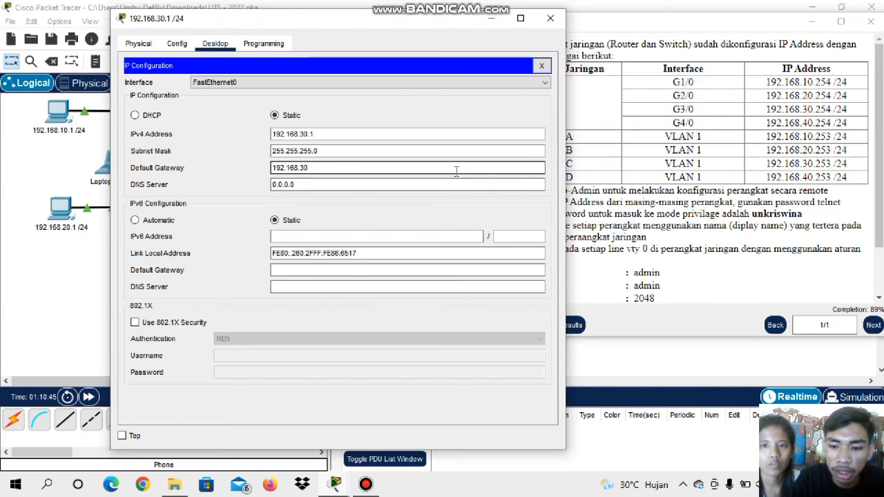
text(.2)
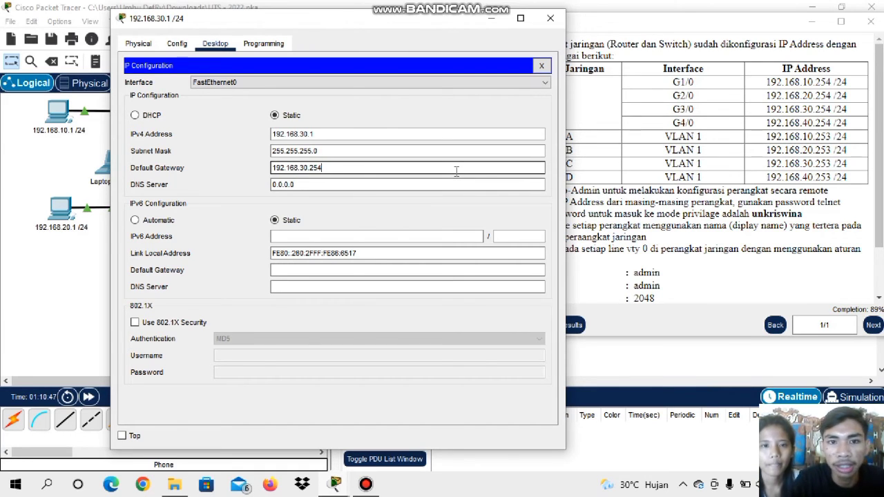
text(54)
Complete the last octet of the 192.168.30.254 default gateway and close this PC's configuration window
click(550, 18)
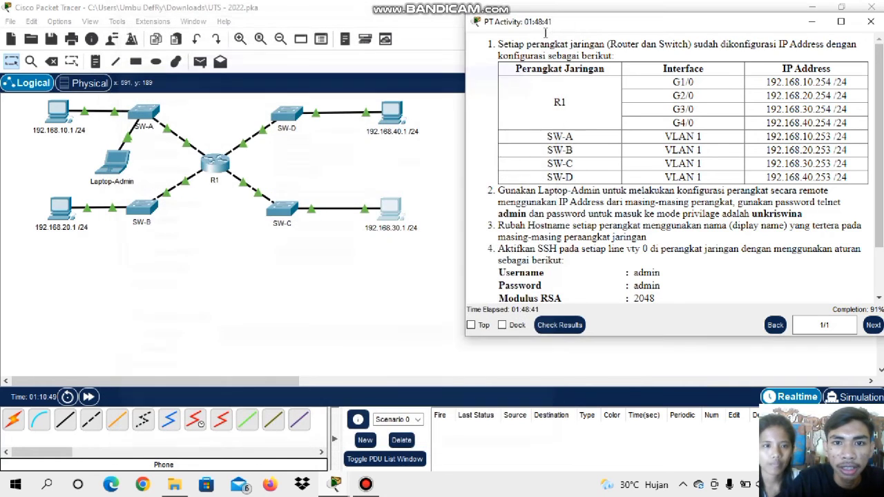
Assign the PC labelled 192.168.40.1 /24 the static IPv4 address 192.168.40.1 with subnet mask 255.255.255.0
click(395, 113)
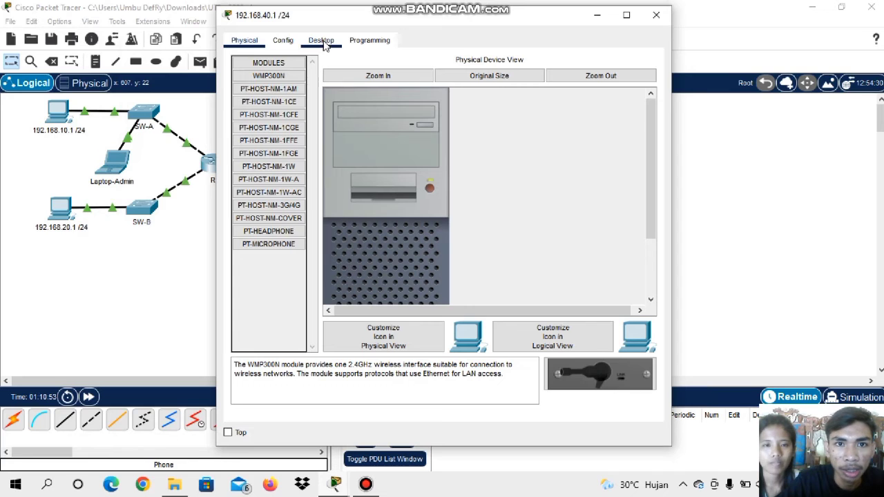
click(321, 41)
click(276, 91)
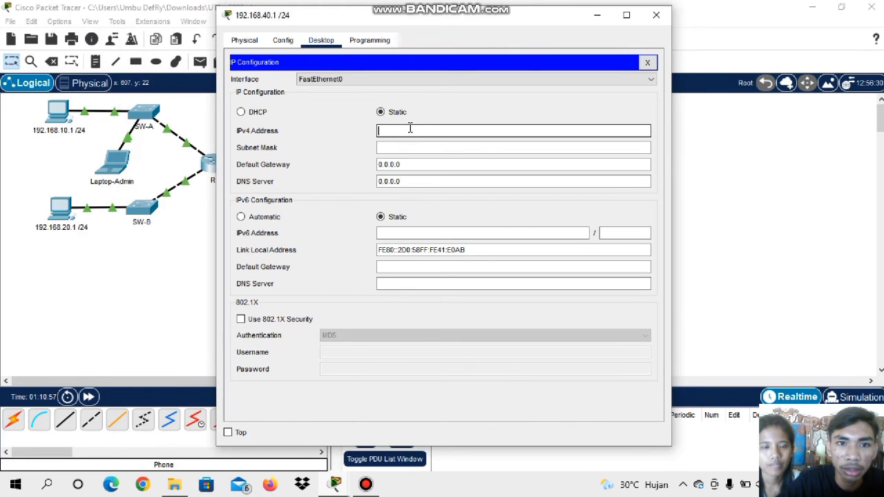
drag(435, 22, 651, 20)
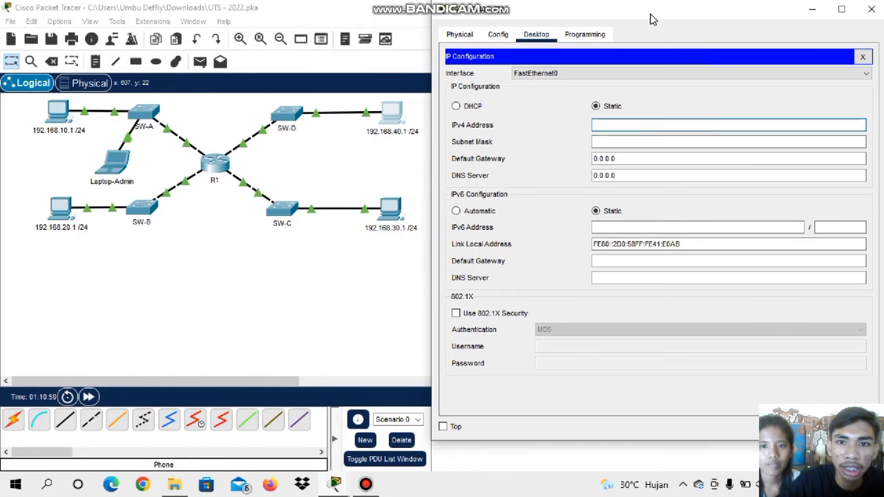
click(673, 124)
text(192.)
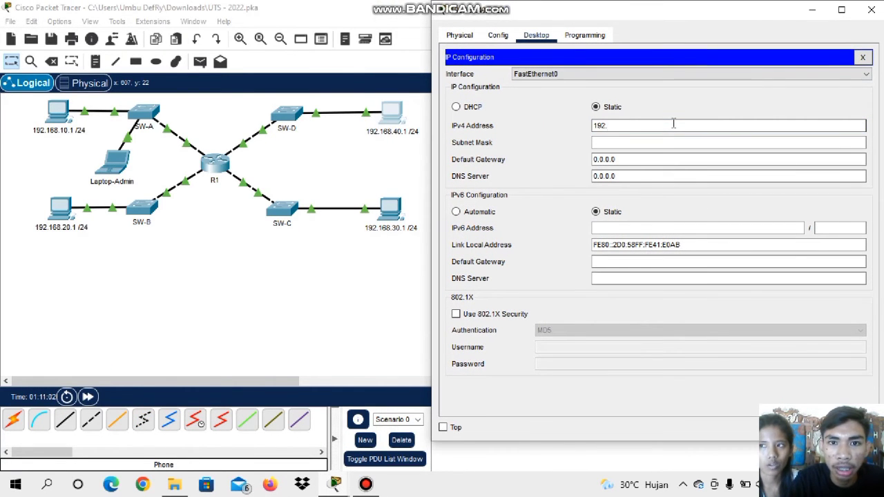
text(168.40.1)
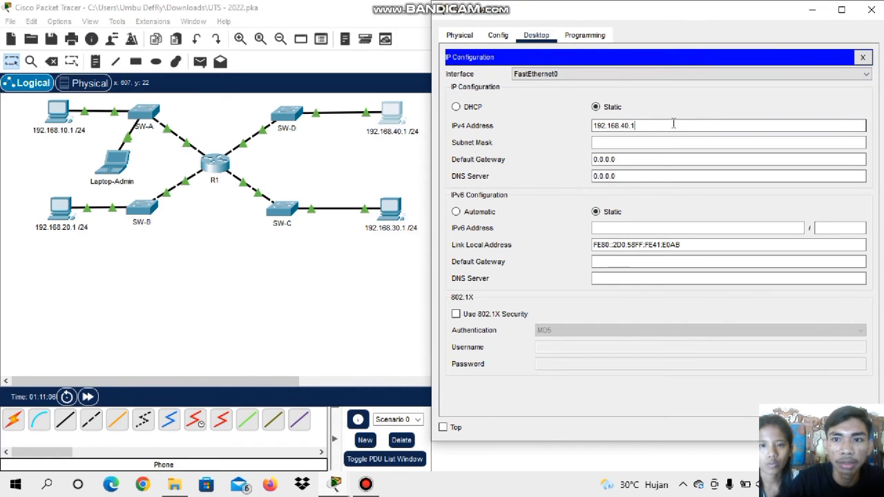
click(656, 141)
Clear the IPv4 default gateway and place the PT Activity instructions beside the PC's configuration window
click(592, 159)
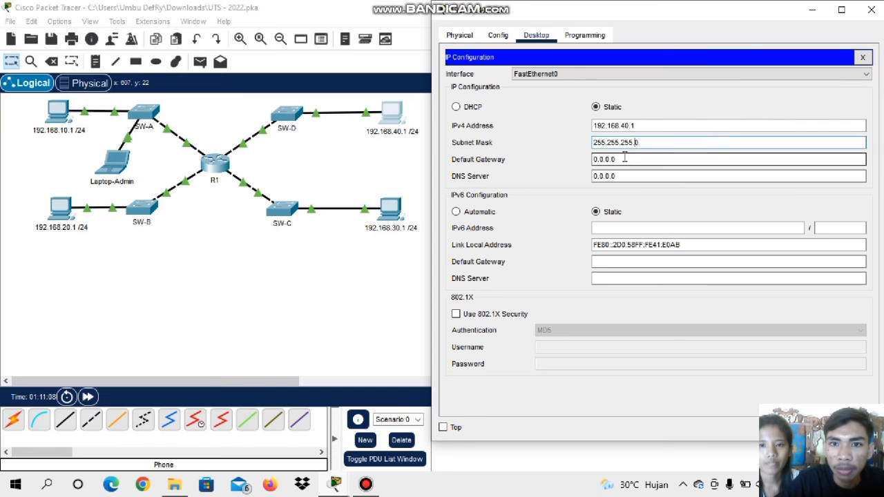
double_click(591, 159)
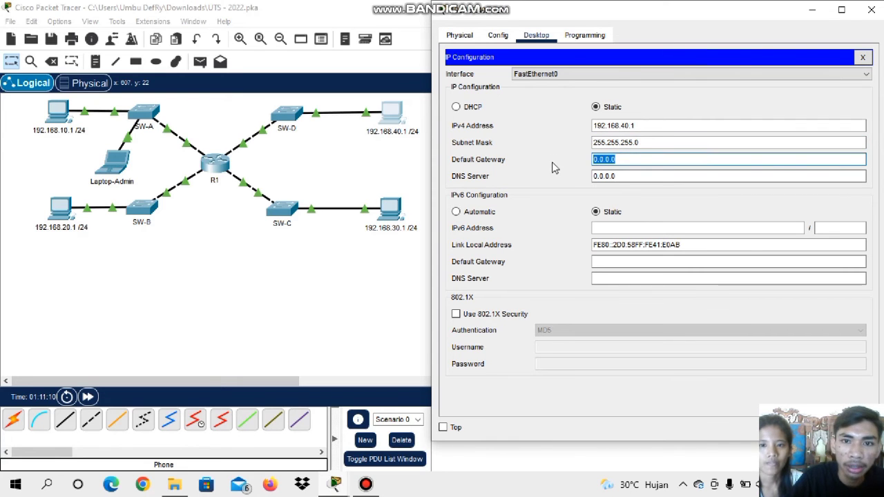
key(BackSpace)
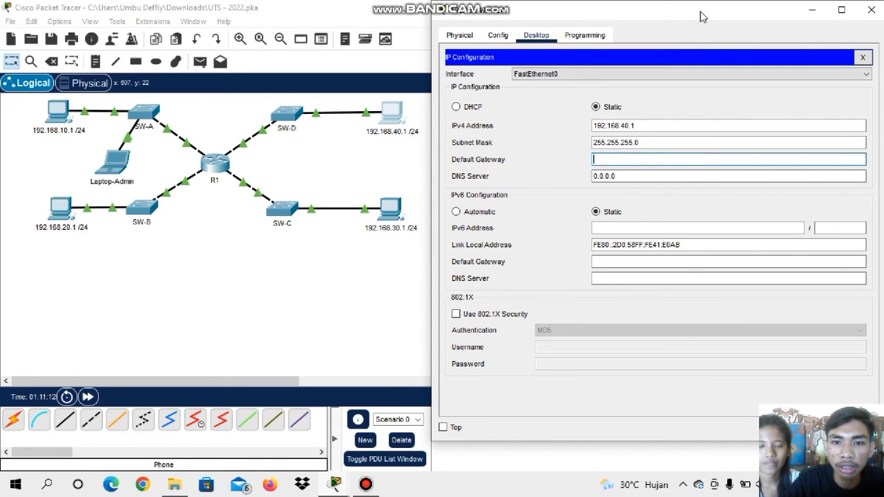
drag(700, 12, 312, 0)
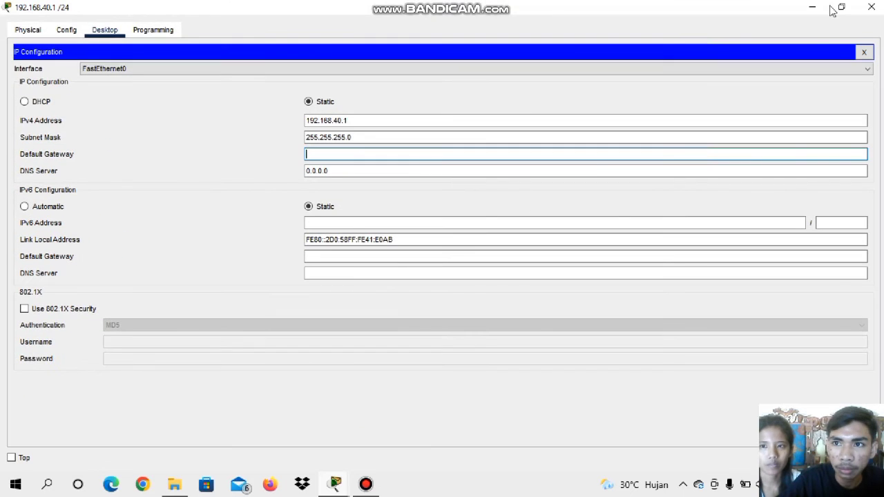
click(841, 6)
mouse_move(337, 484)
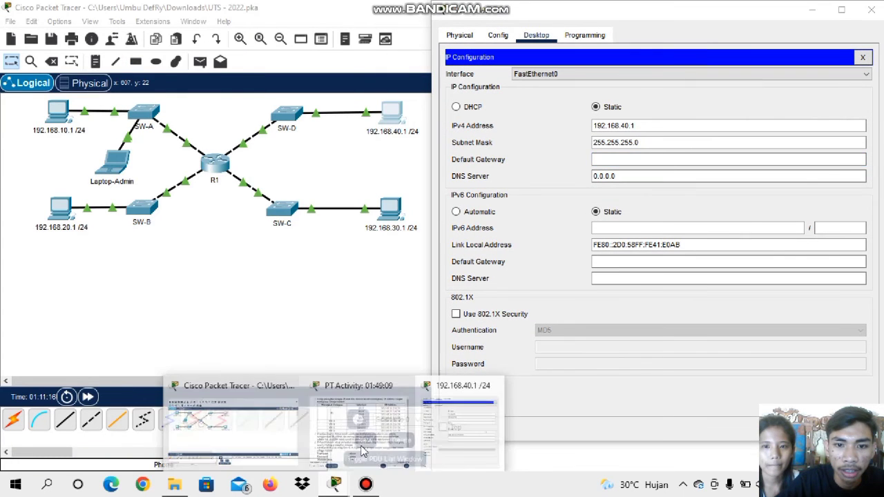
click(364, 452)
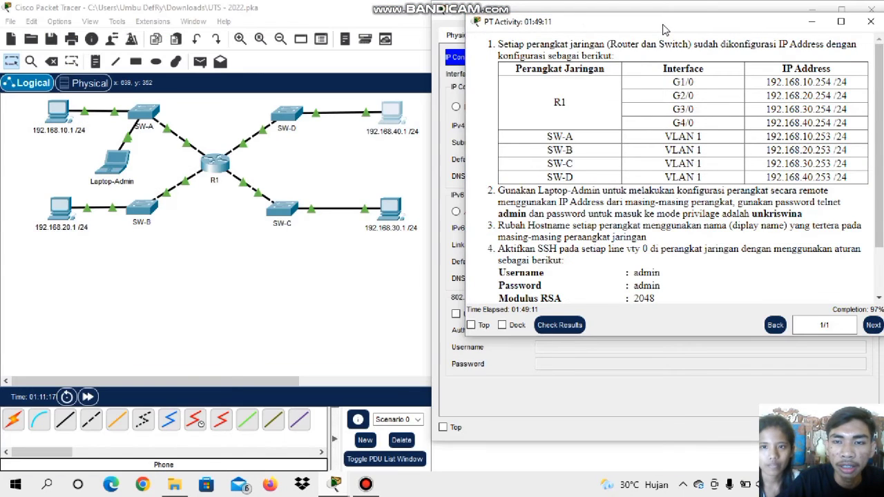
drag(663, 29, 217, 43)
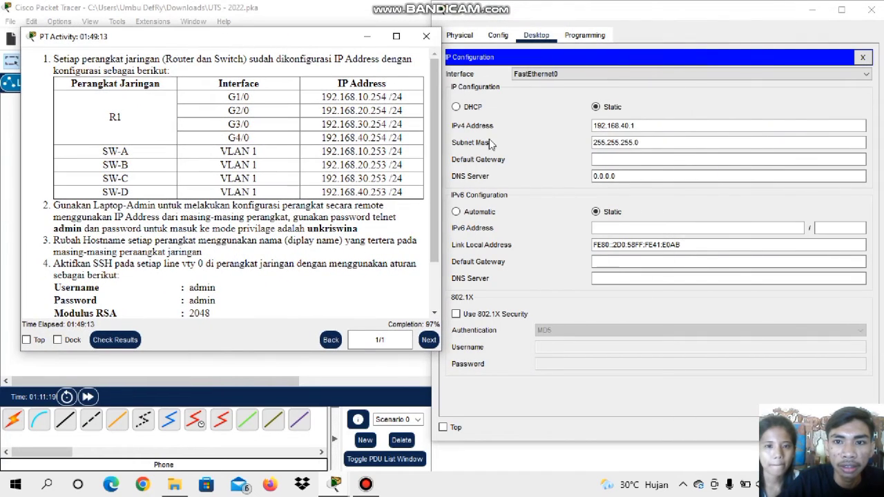
Set this PC's IPv4 default gateway to R1's G4/0 address, 192.168.40.254
click(615, 156)
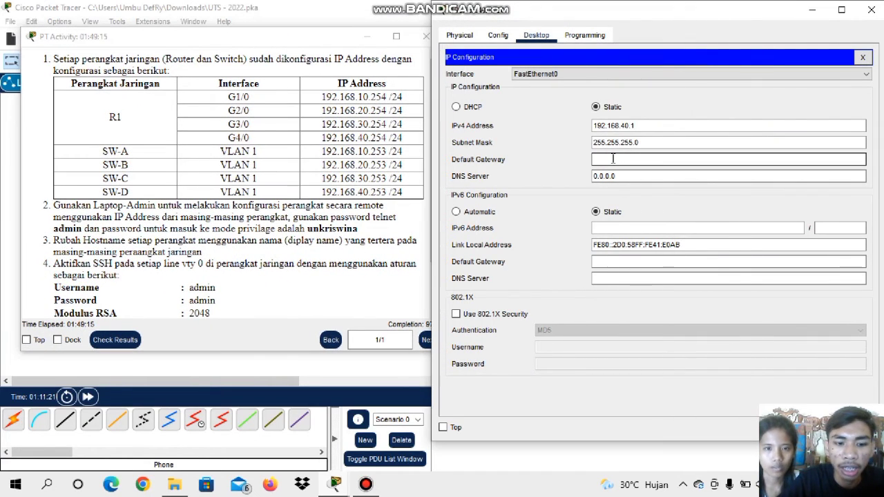
text(192.168.)
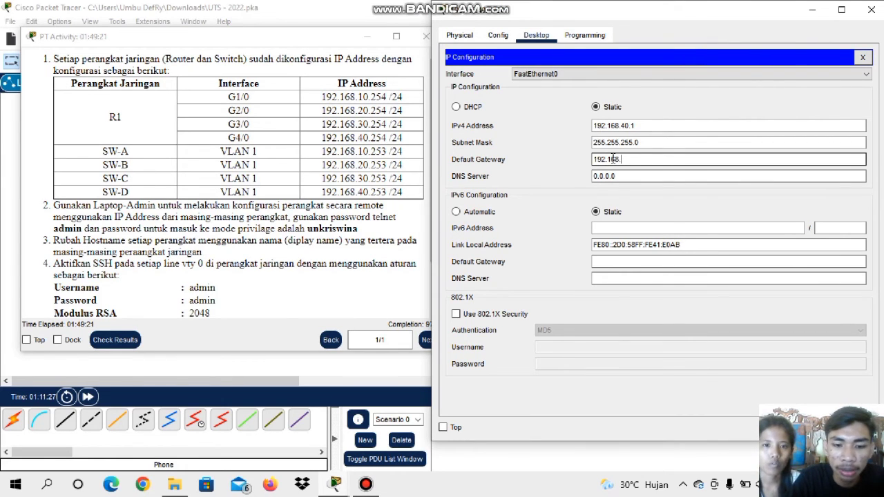
text(40)
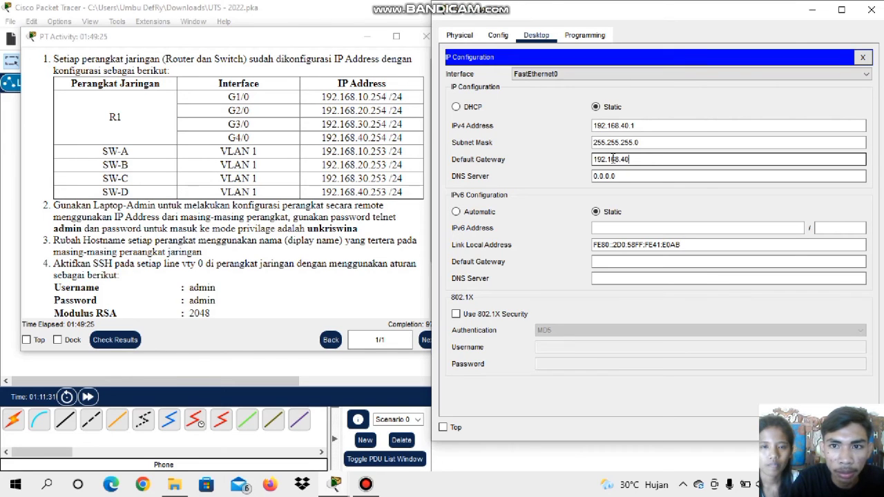
text(.25)
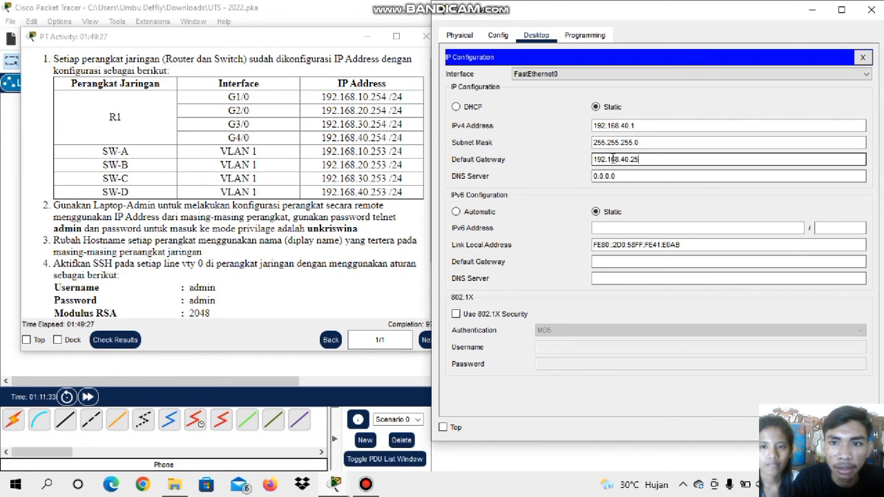
text(4)
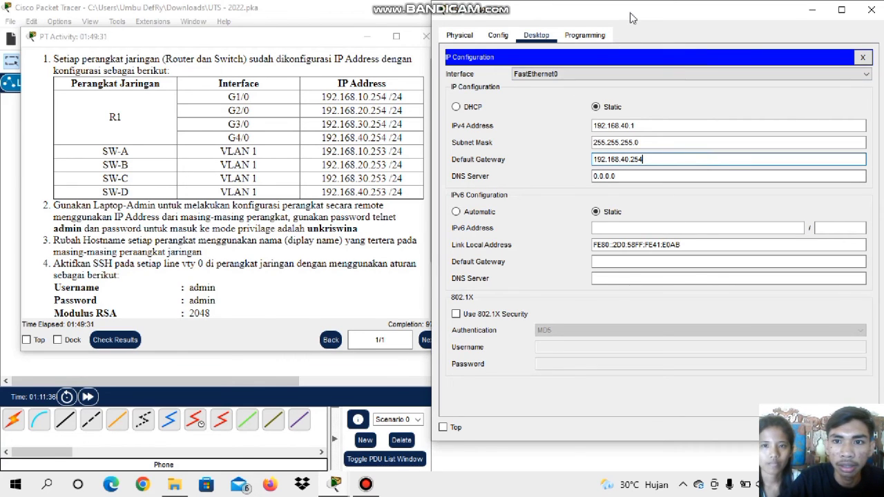
Close the configuration window of the PC labelled 192.168.40.1 /24 and minimize the PT Activity instructions
drag(636, 18, 638, 18)
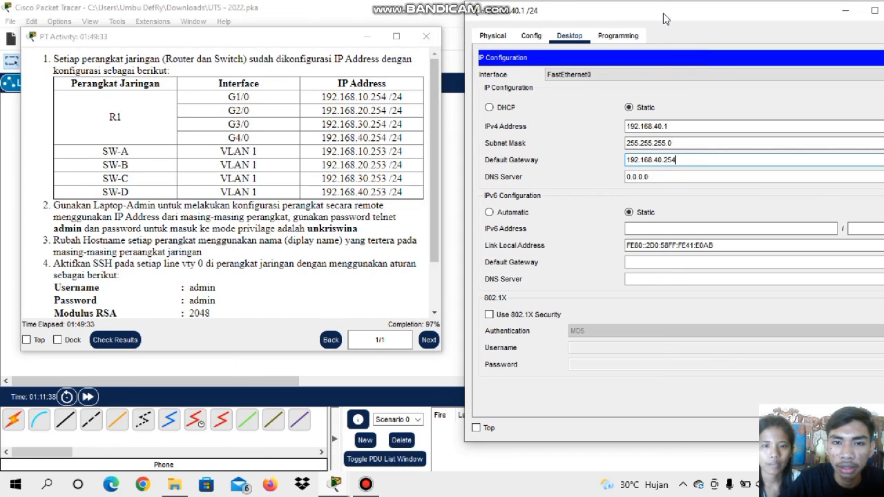
click(758, 31)
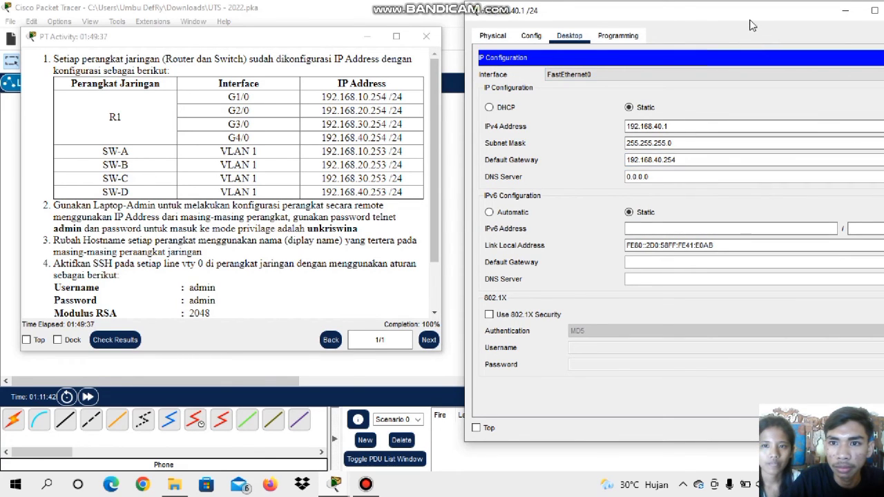
drag(746, 33, 733, 34)
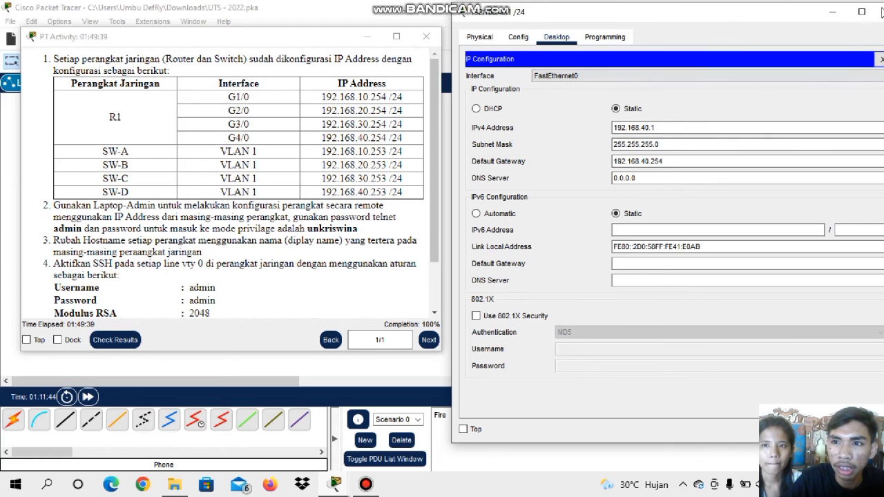
drag(778, 15, 765, 17)
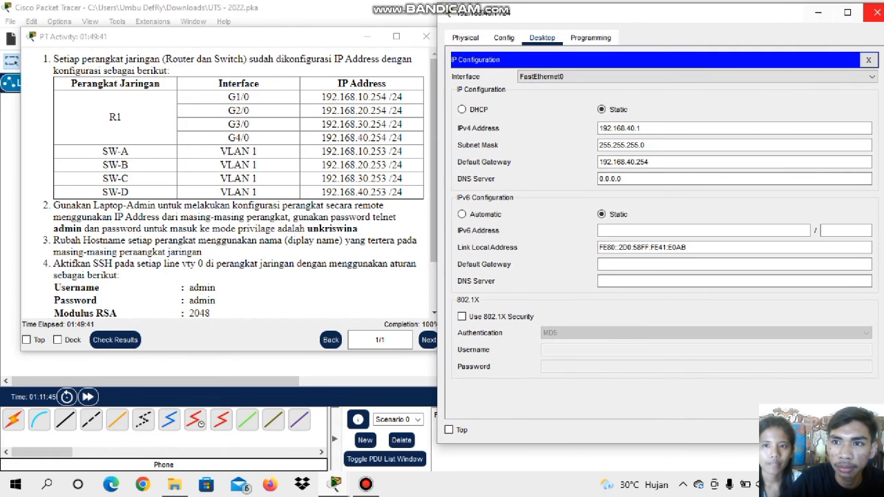
click(873, 13)
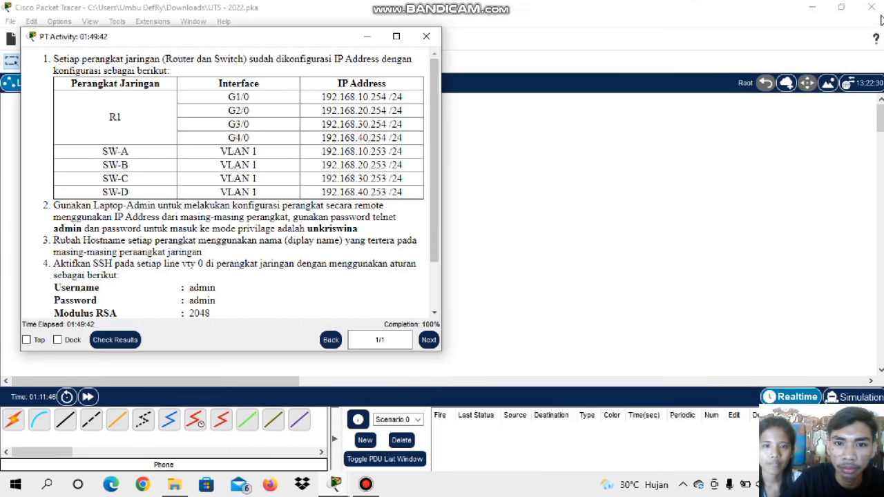
click(366, 36)
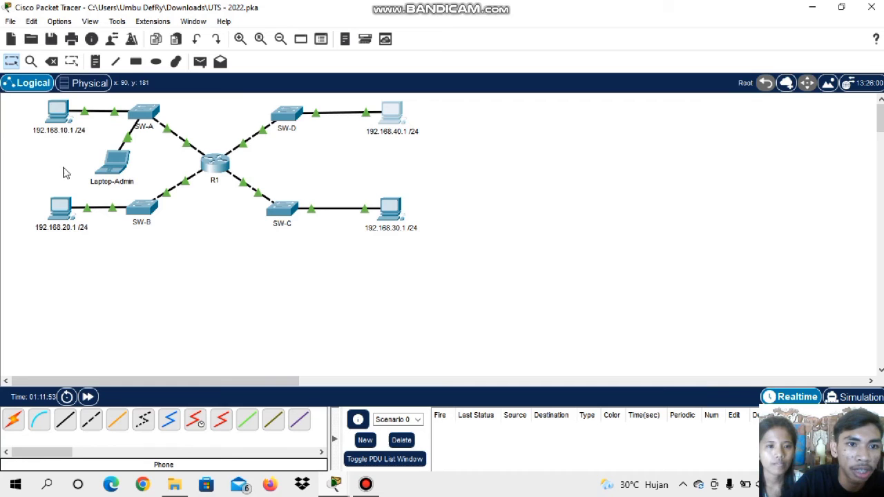
Test connectivity from the PC labelled 192.168.10.1 /24 by pinging 192.168.20.1 in its Command Prompt, and close the PC's window
click(59, 117)
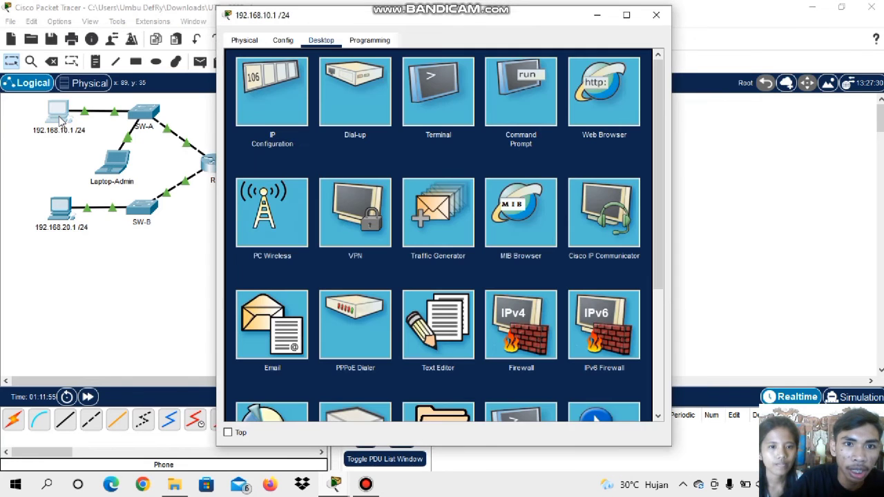
click(524, 100)
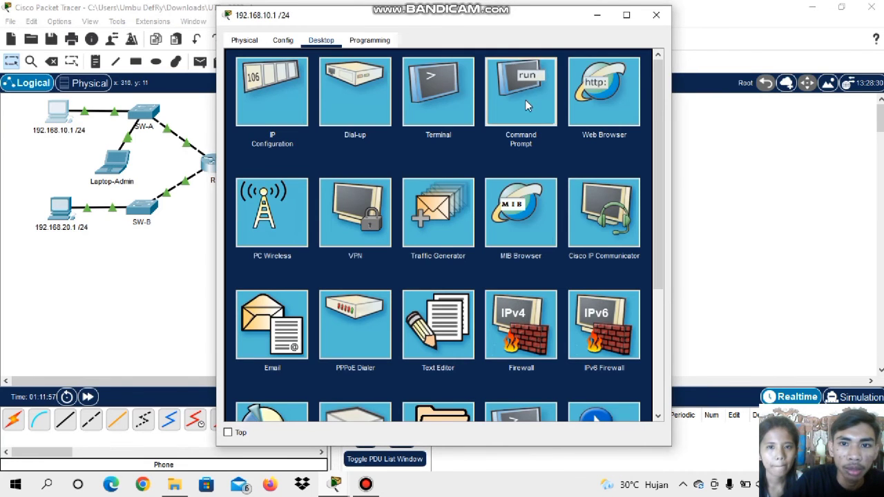
text(p)
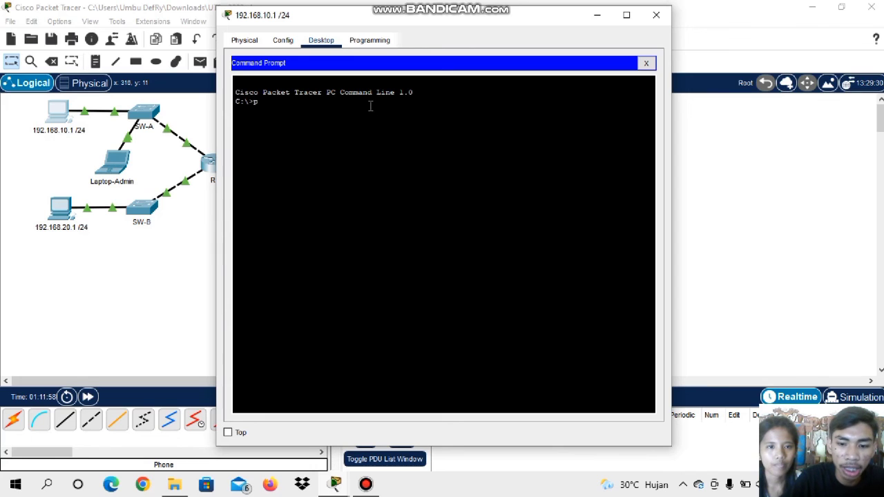
text(ing)
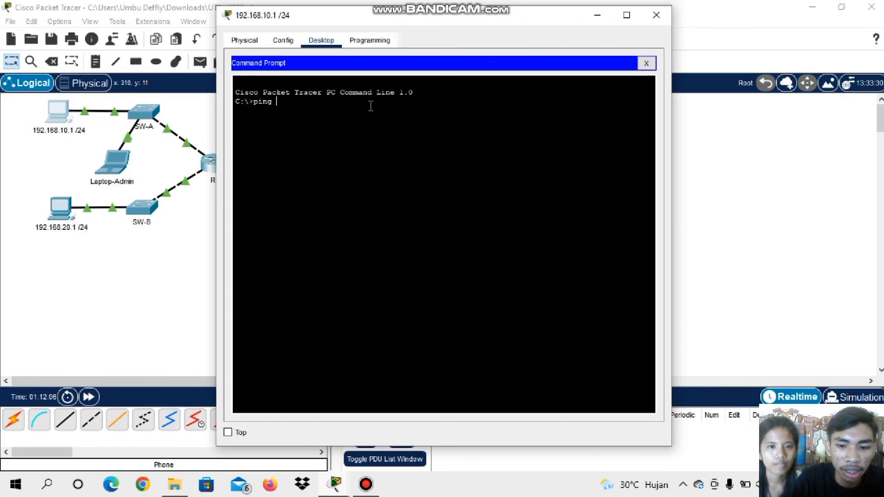
text(192)
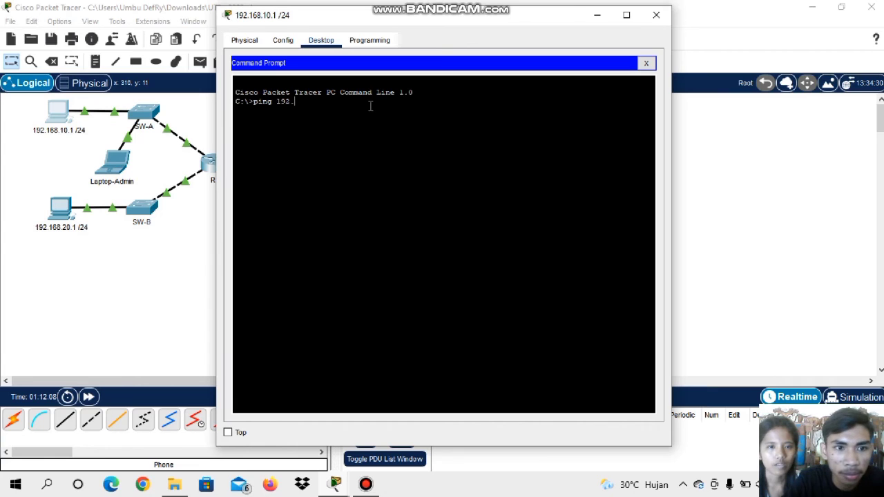
text(.168)
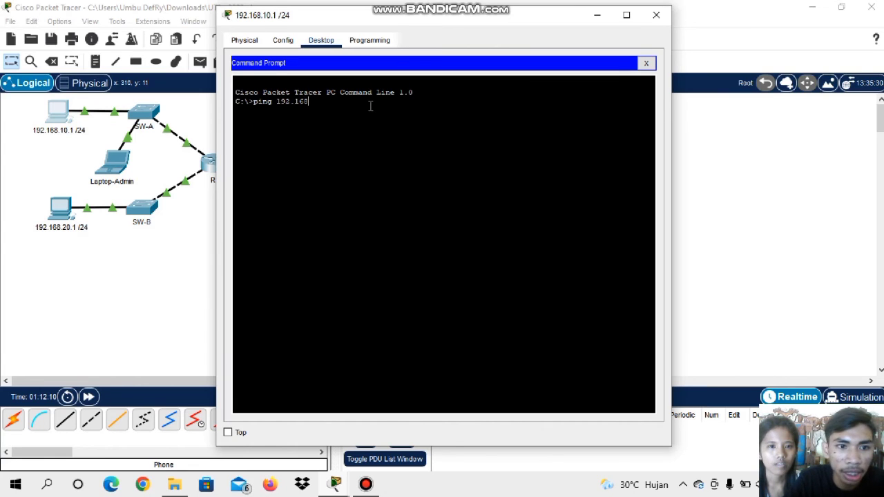
text(.20.1)
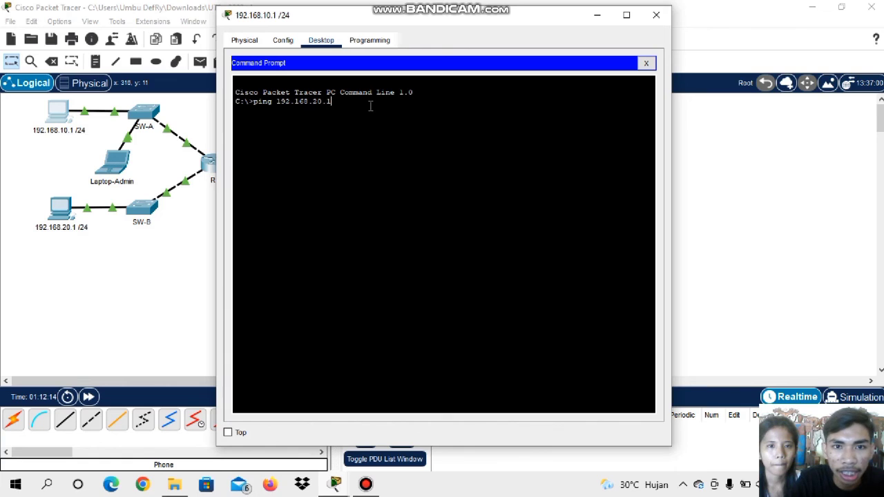
key(Return)
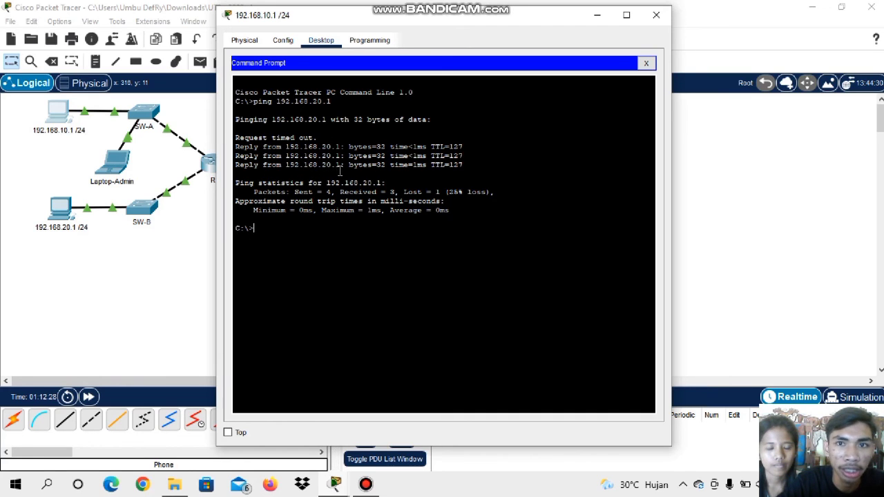
click(656, 14)
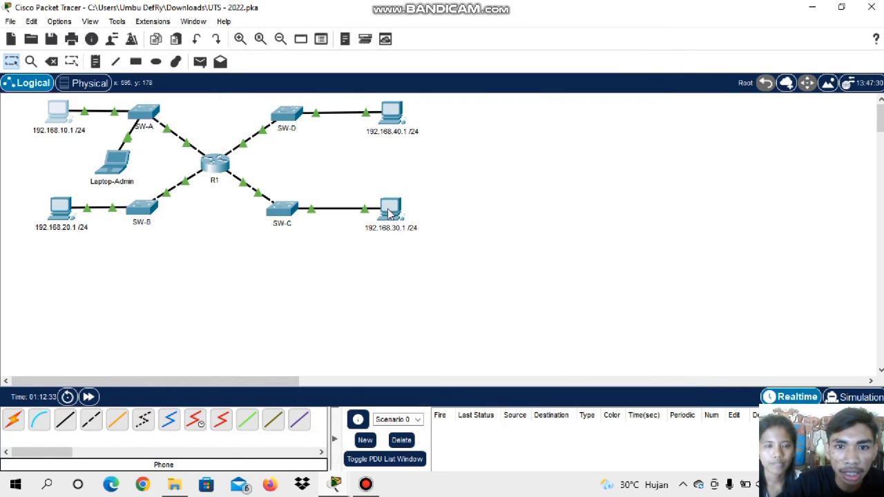
Test connectivity from the PC labelled 192.168.40.1 /24 by pinging 192.168.30.1 in its Command Prompt, and close the PC's window
click(398, 121)
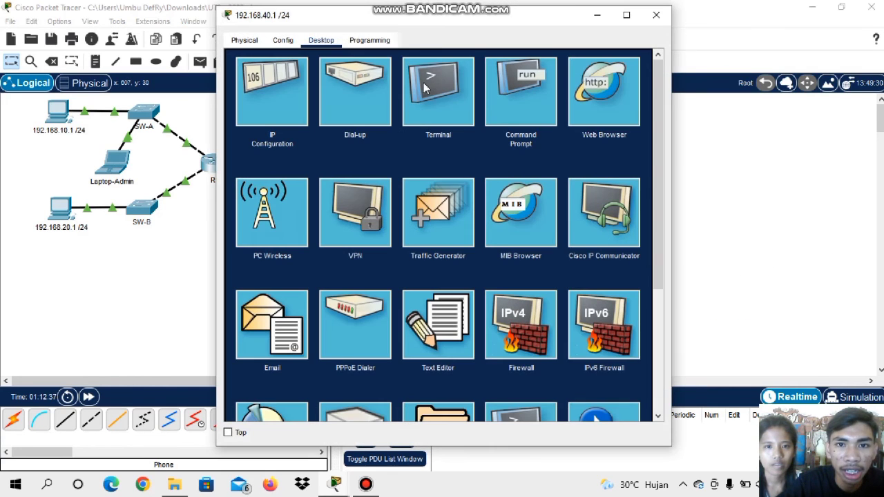
click(511, 107)
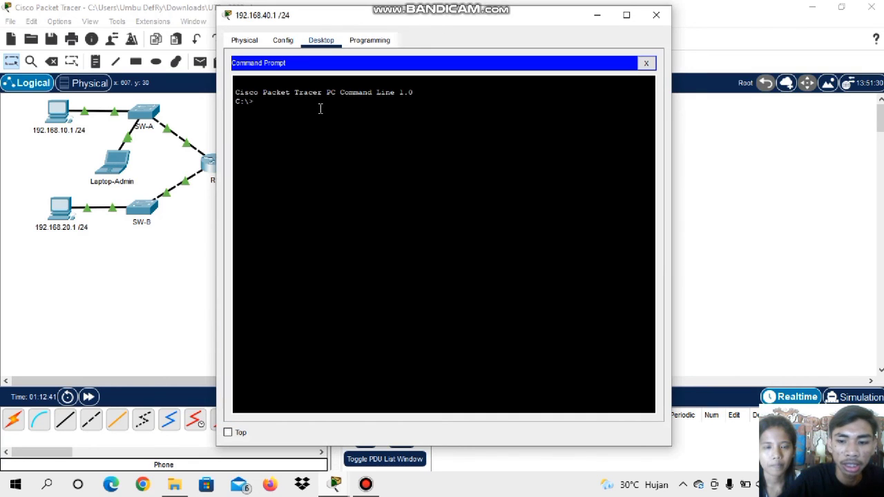
text(p)
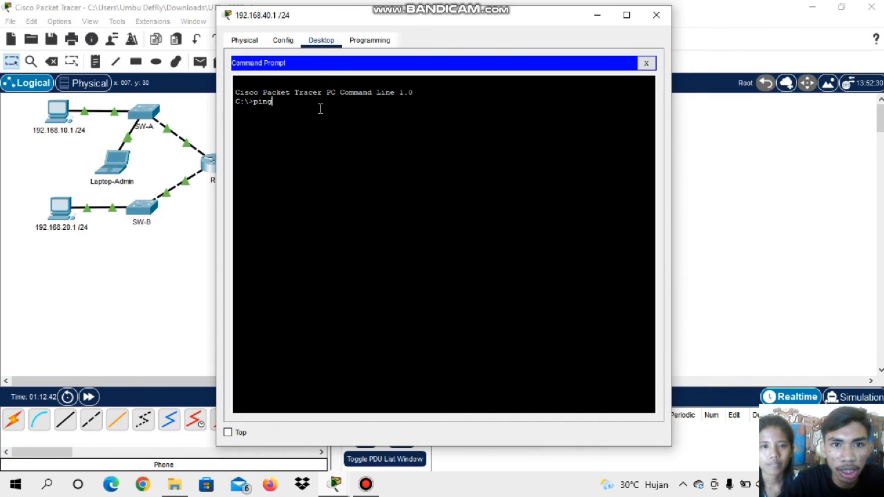
text(ing)
drag(357, 14, 583, 10)
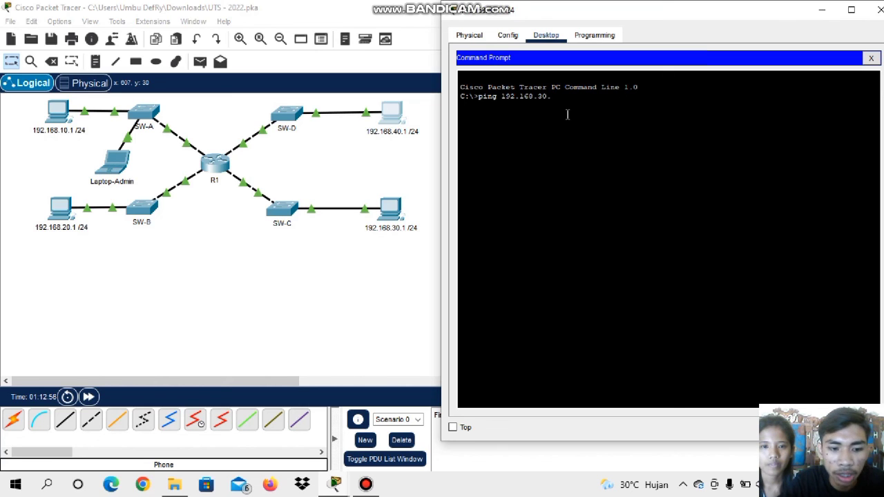
key(Return)
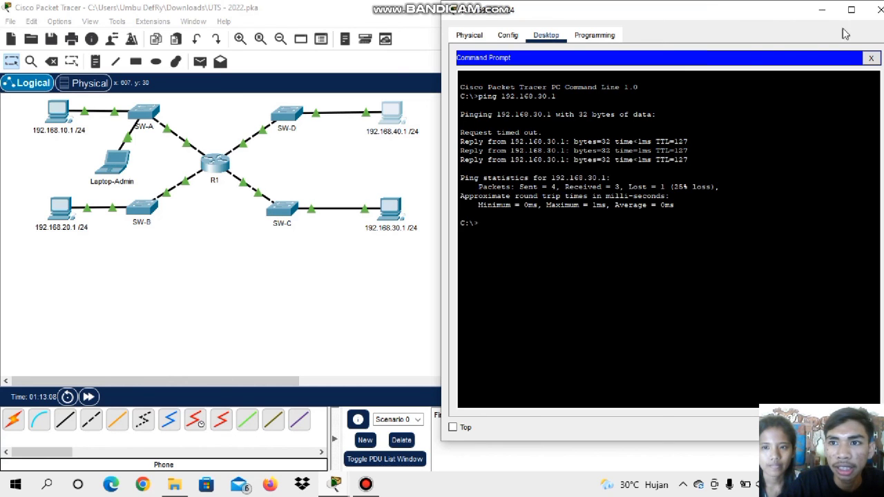
click(880, 11)
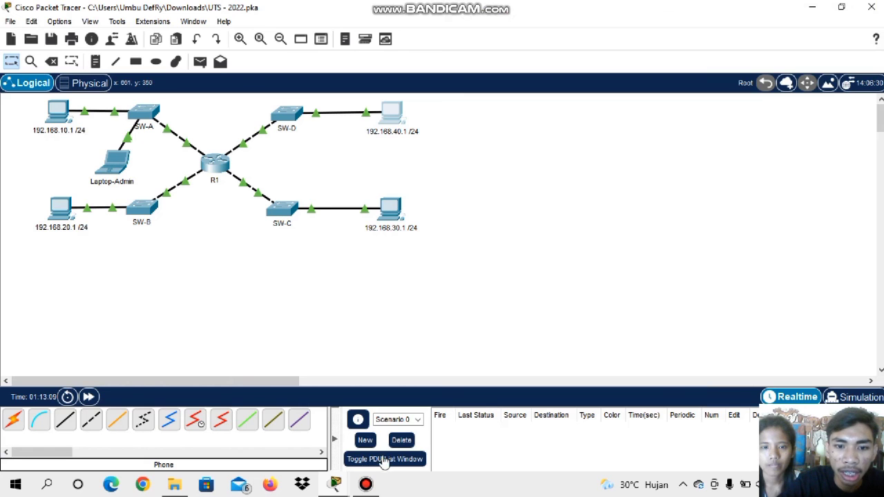
Bring back the PT Activity instructions and place them beside the network topology to review the completion status
mouse_move(337, 487)
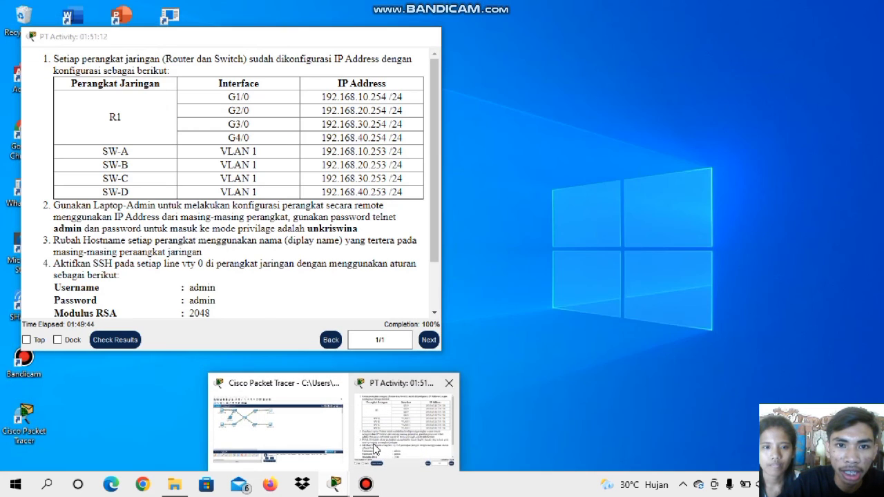
click(373, 449)
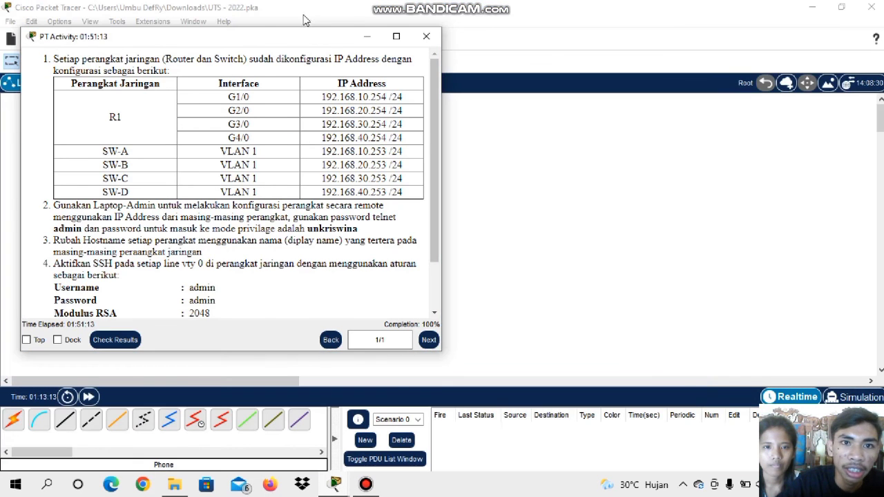
drag(291, 37, 455, 29)
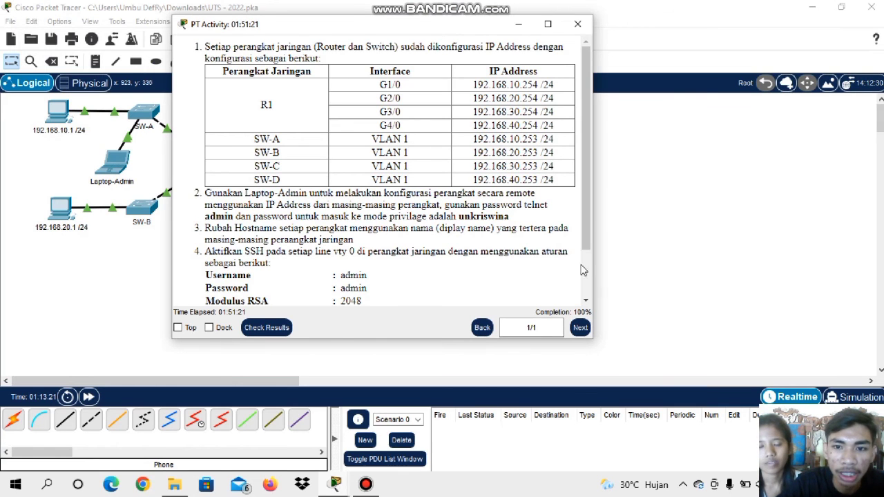
drag(462, 29, 706, 26)
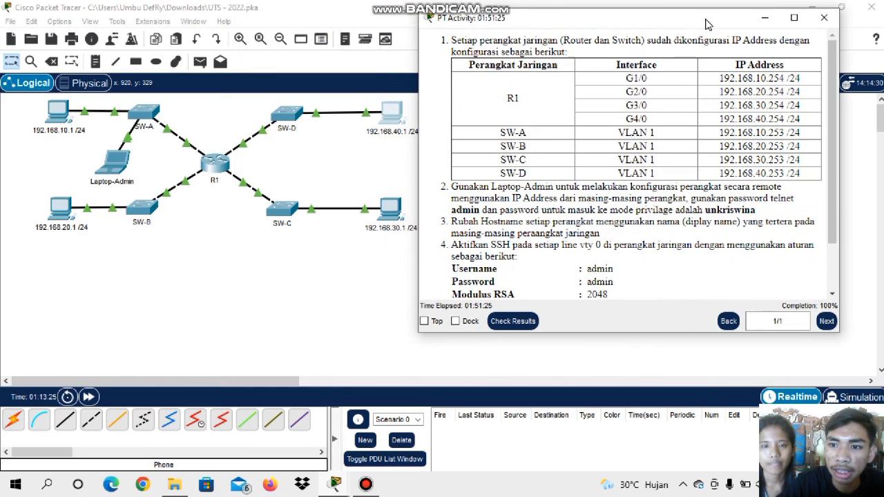